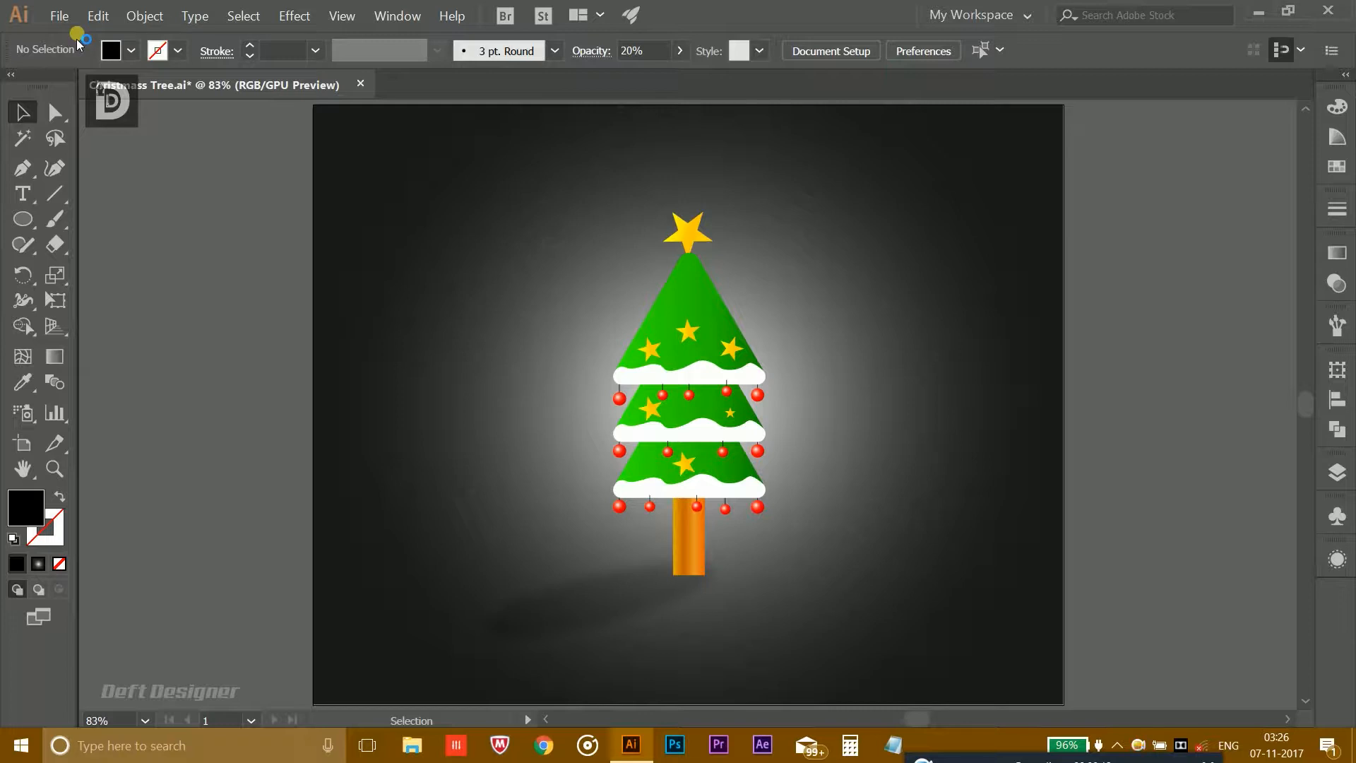
# Step: Create a new 1280 x 1024 px RGB document from the Web preset and show it in full-screen mode with the menu bar
pyautogui.hotkey('ctrl', 'n')
pyautogui.click(256, 313)
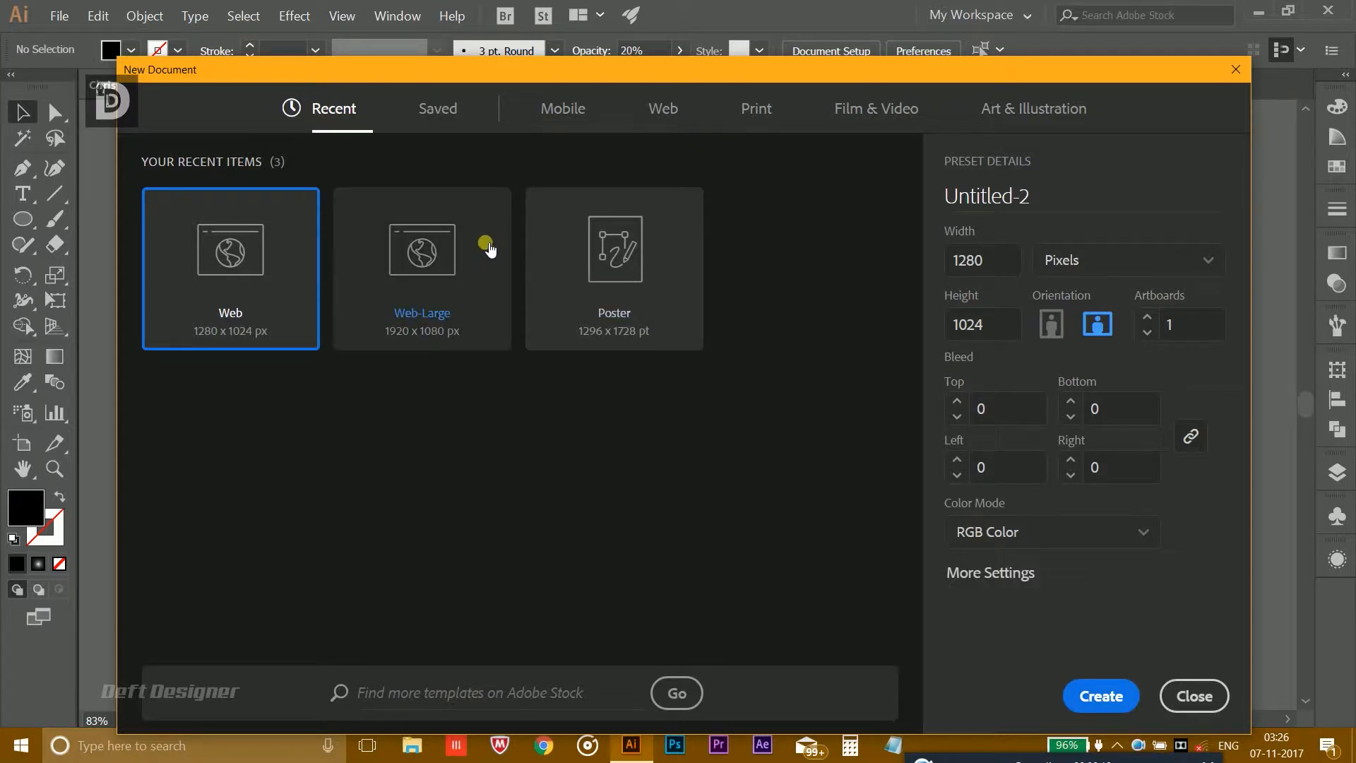
pyautogui.click(1123, 700)
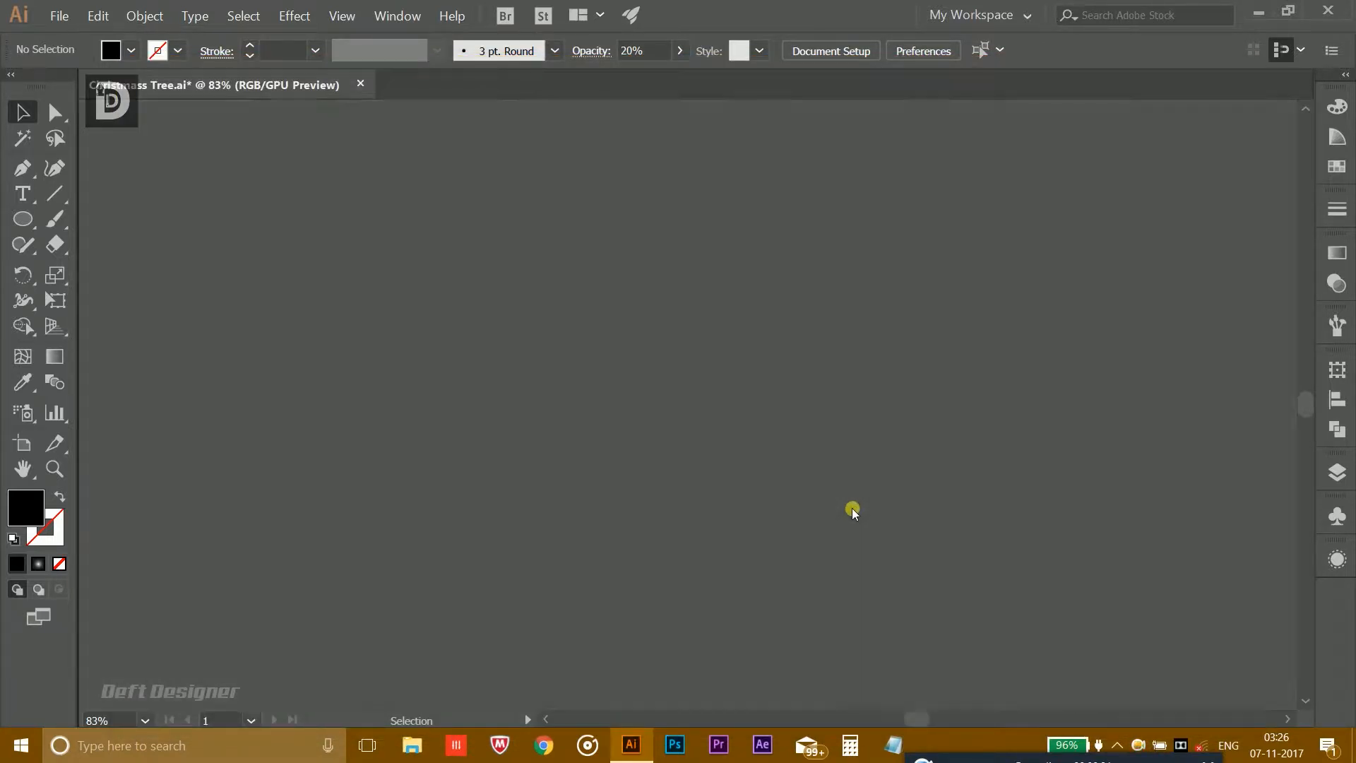
pyautogui.press('f')
pyautogui.press('Tab')
pyautogui.hotkey('ctrl', '0')
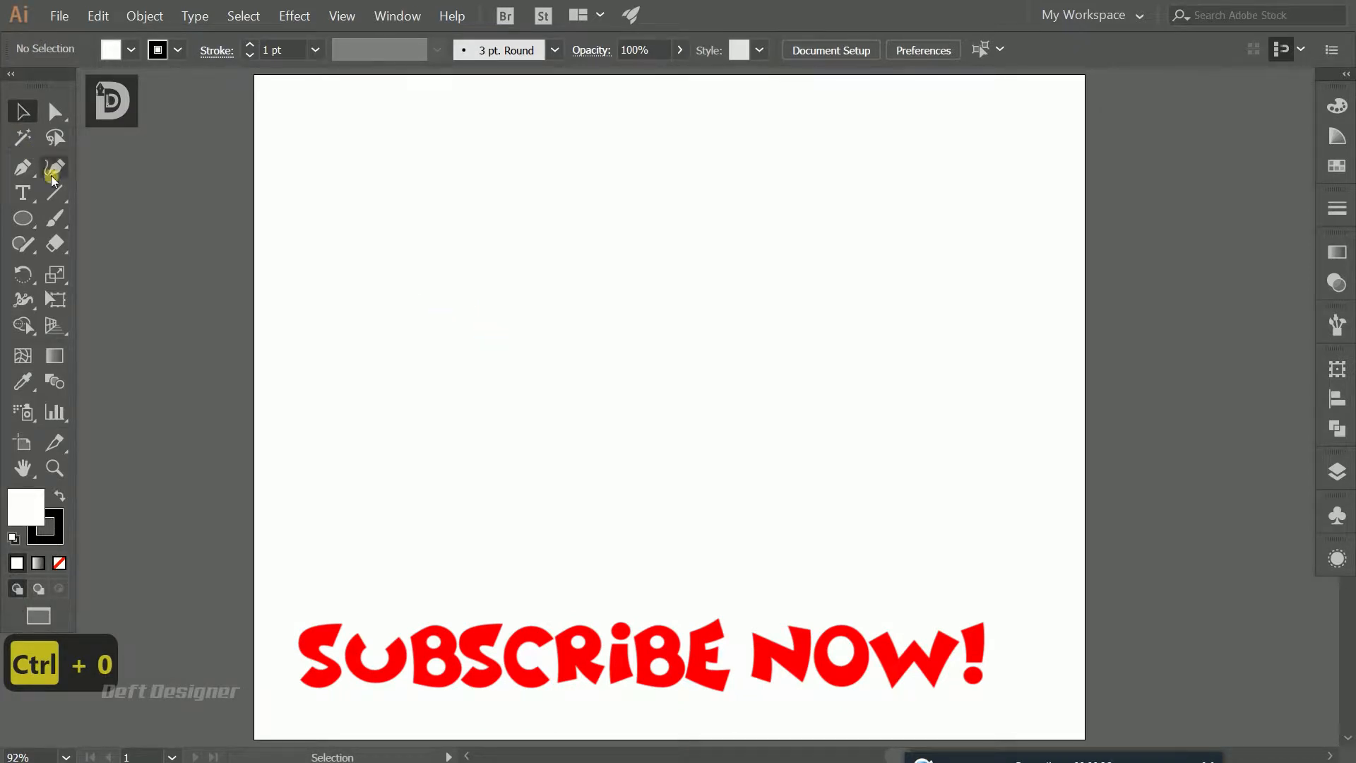
# Step: Draw a rectangle that covers the whole artboard as the background
pyautogui.click(29, 221)
pyautogui.moveTo(32, 224); pyautogui.dragTo(124, 218)
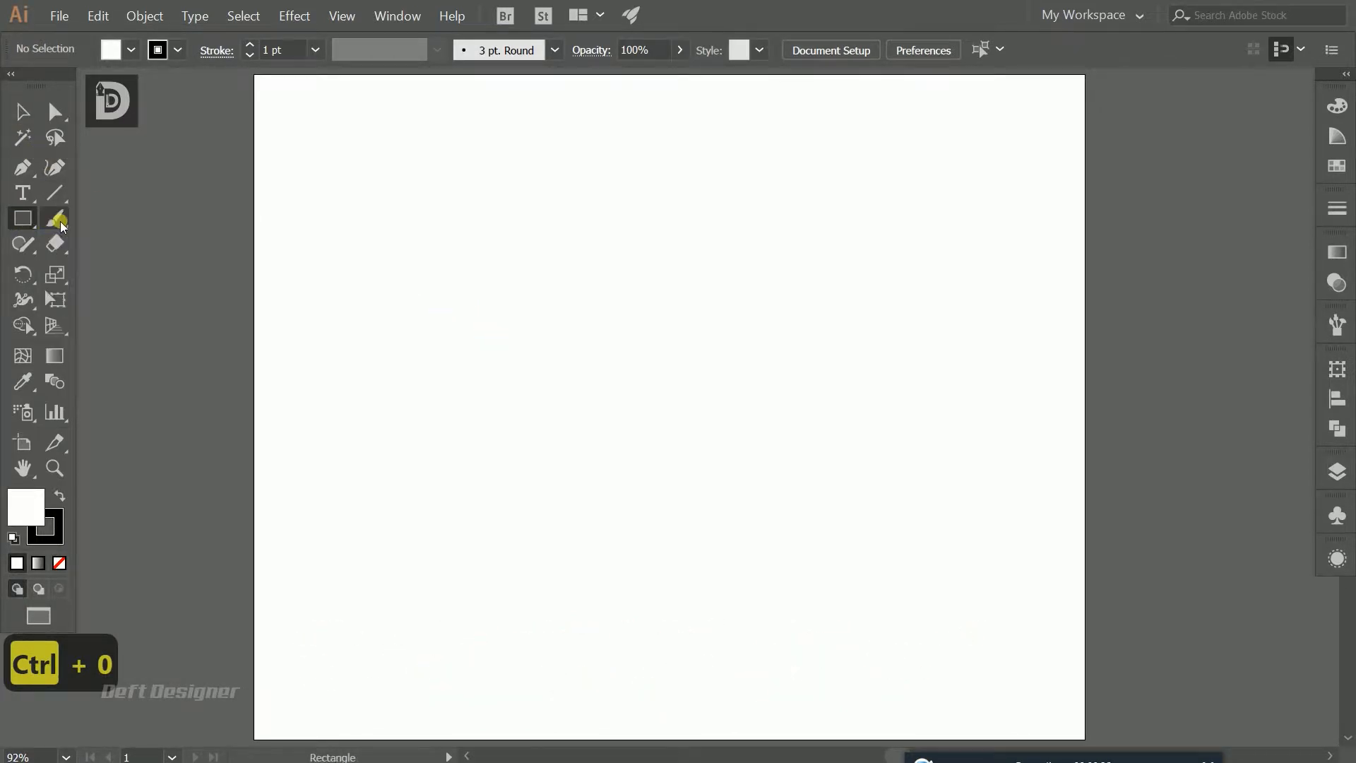
pyautogui.click(260, 83)
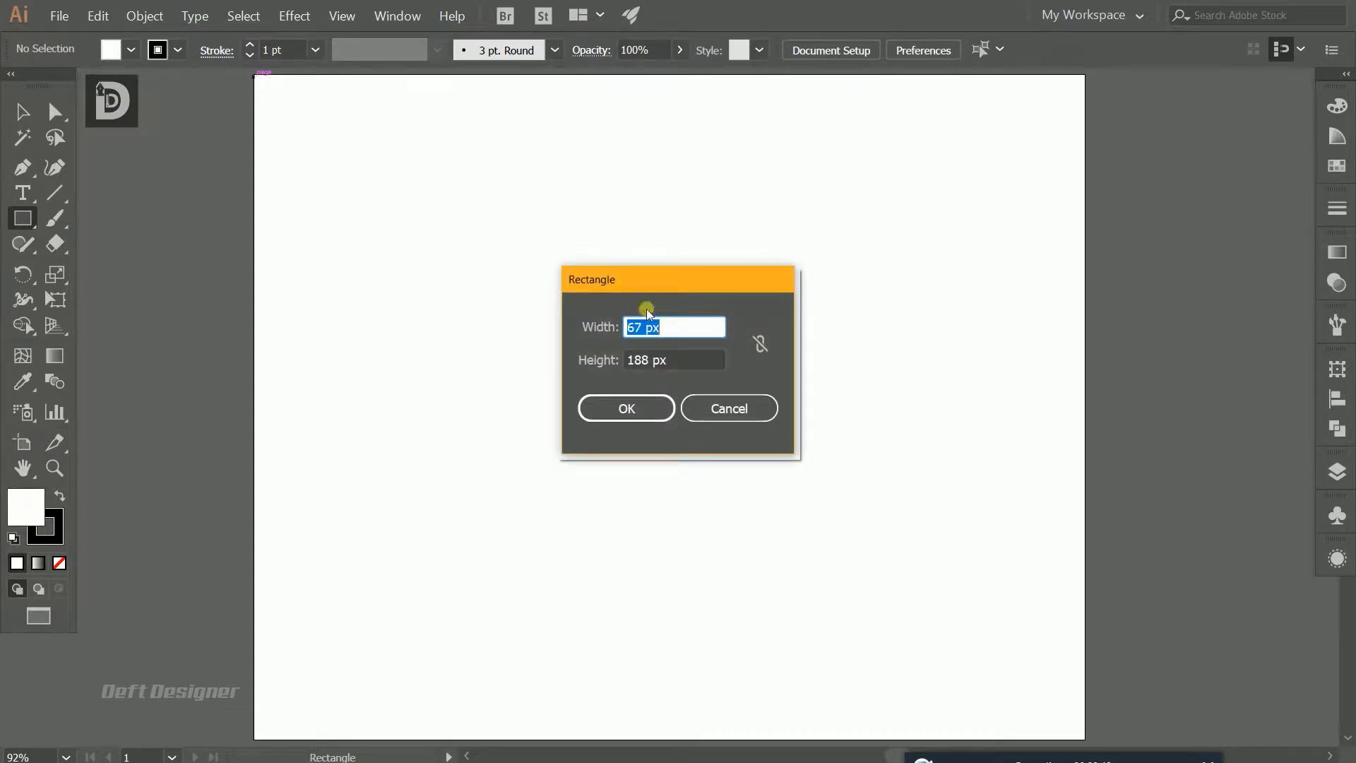
pyautogui.click(717, 421)
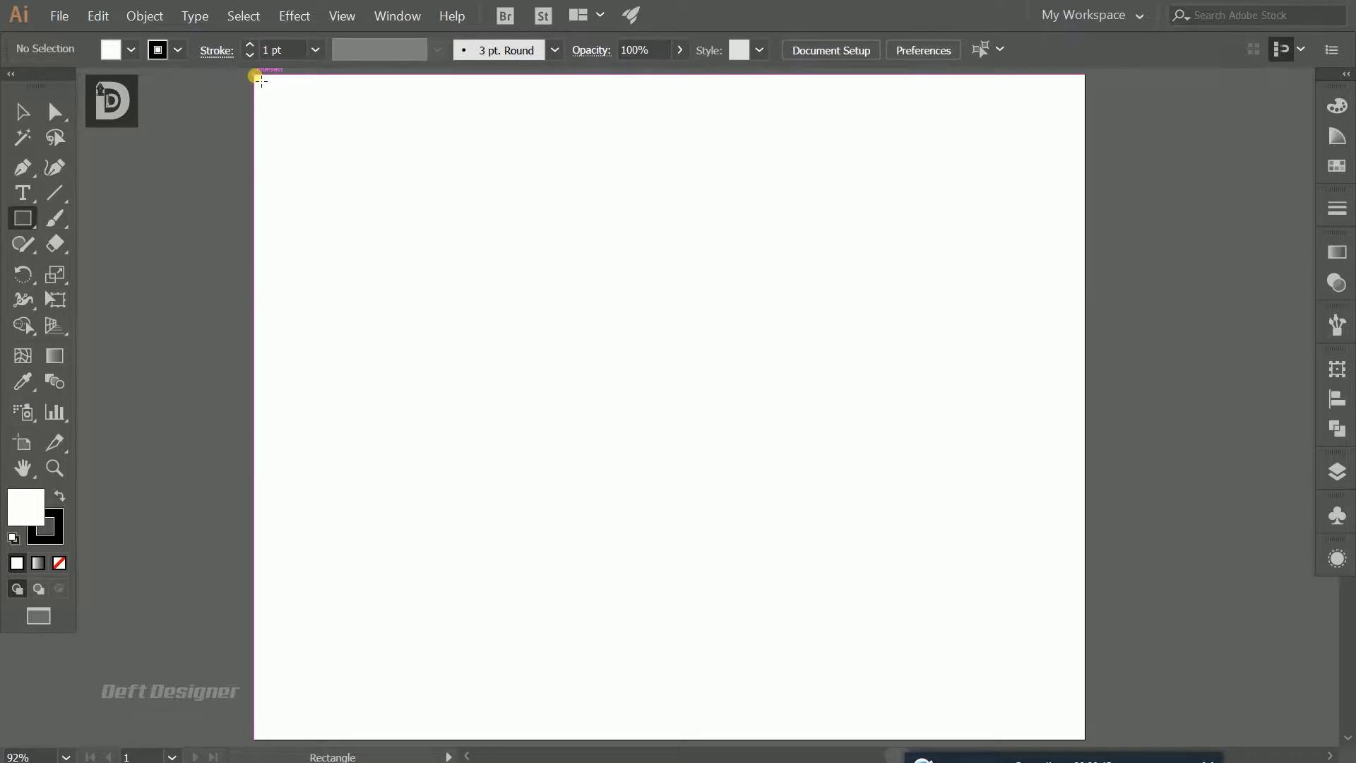
pyautogui.moveTo(262, 83); pyautogui.dragTo(1085, 739)
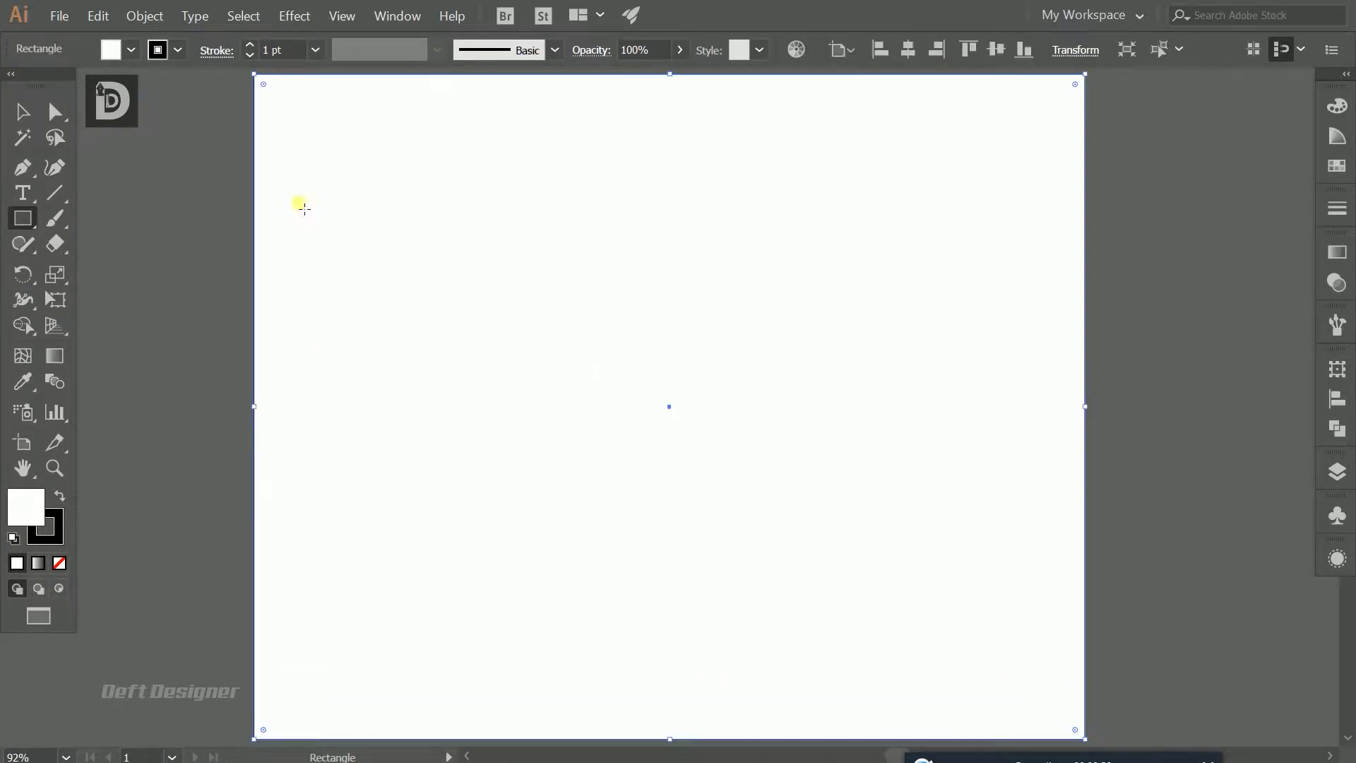
# Step: Remove the background rectangle's stroke and fill it with the blue swatch
pyautogui.click(110, 51)
pyautogui.click(29, 85)
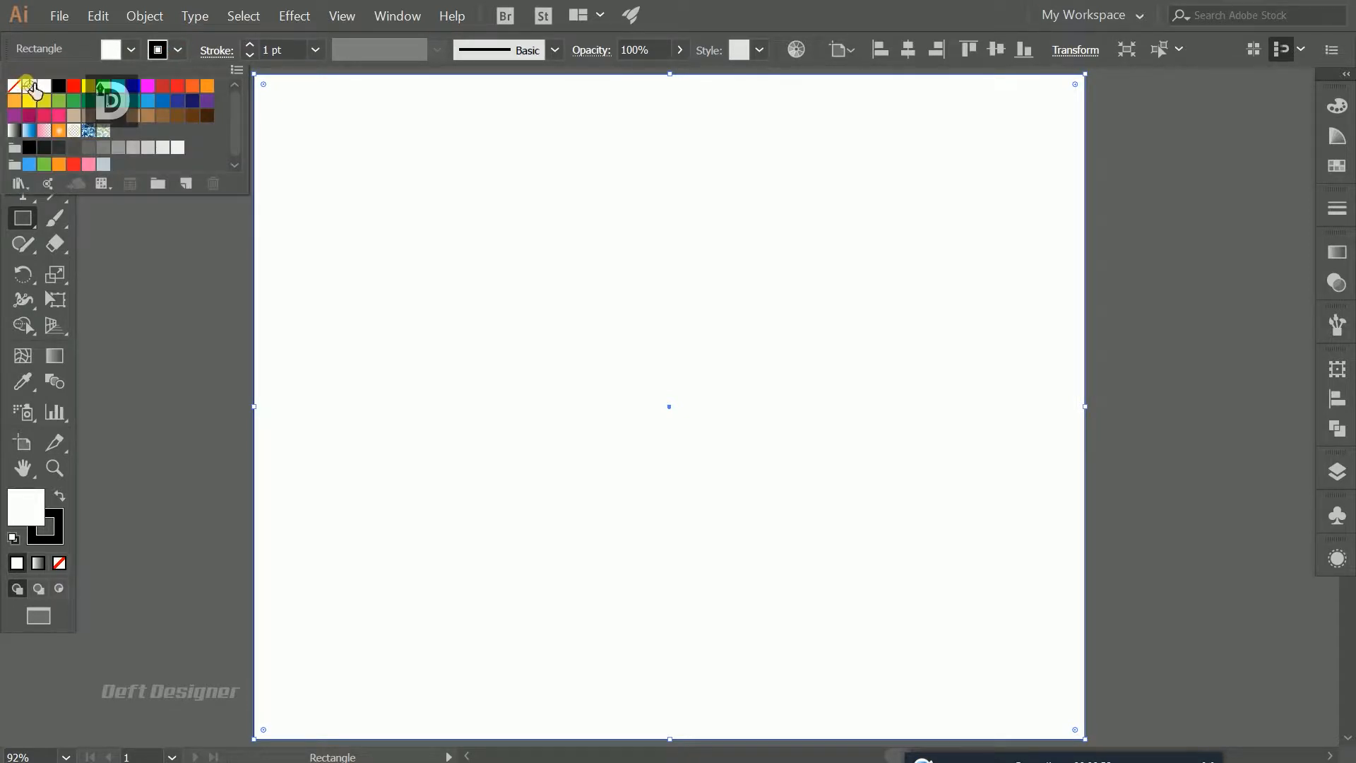
pyautogui.click(130, 48)
pyautogui.click(130, 48)
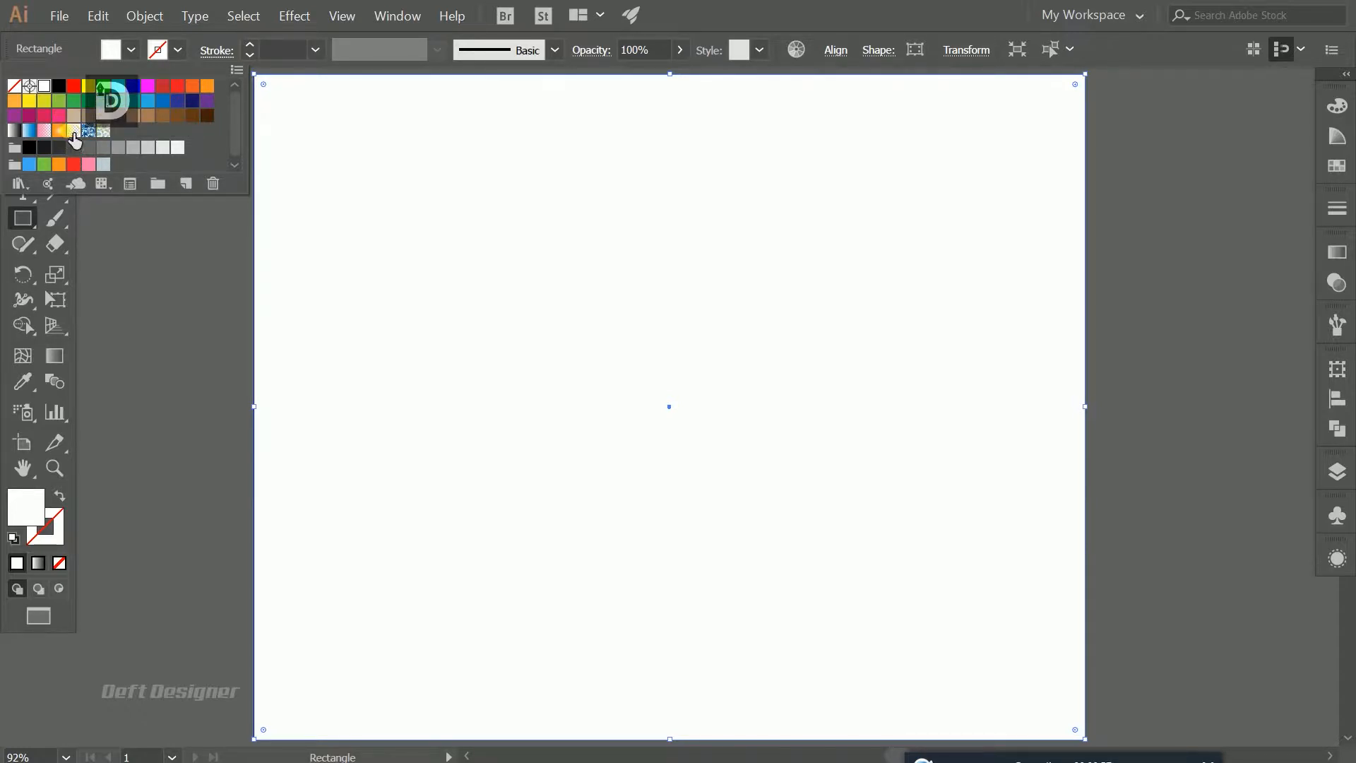
pyautogui.click(32, 163)
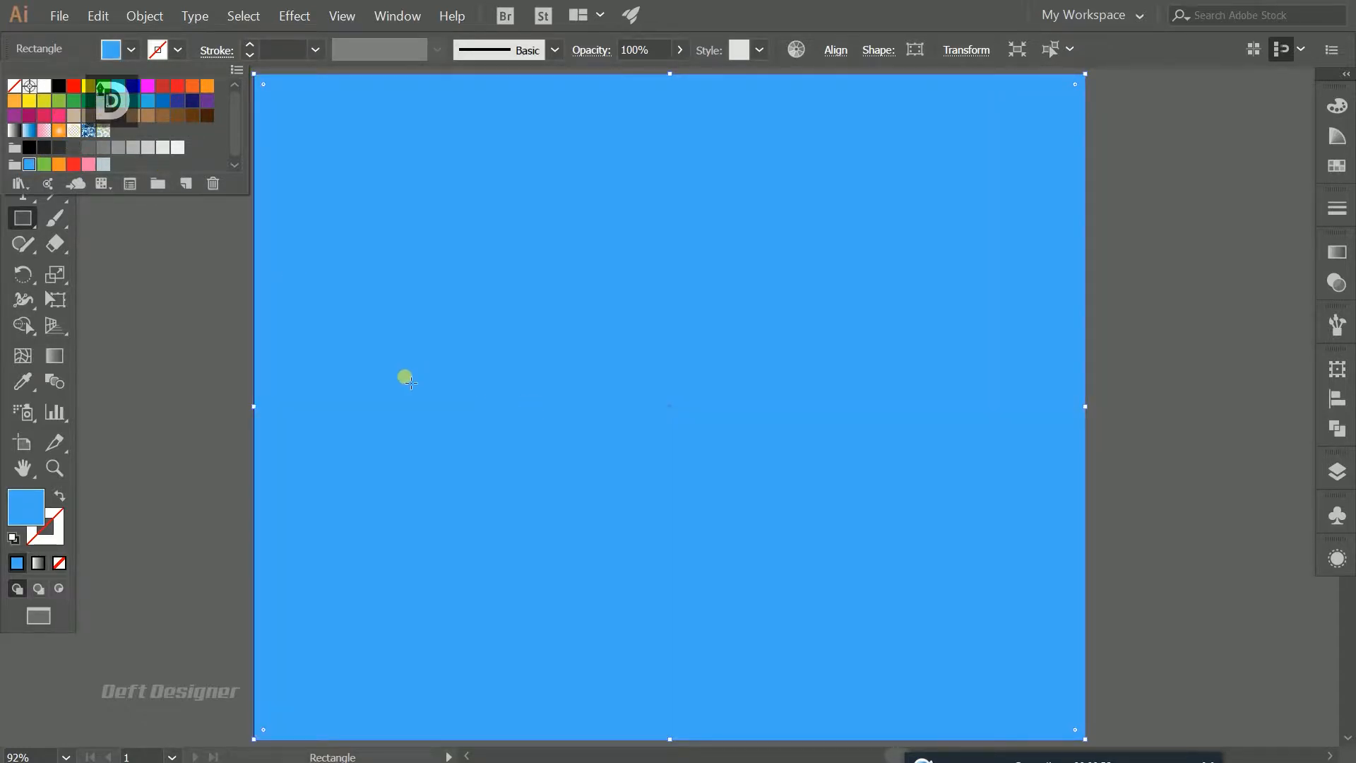
pyautogui.click(224, 286)
pyautogui.press('v')
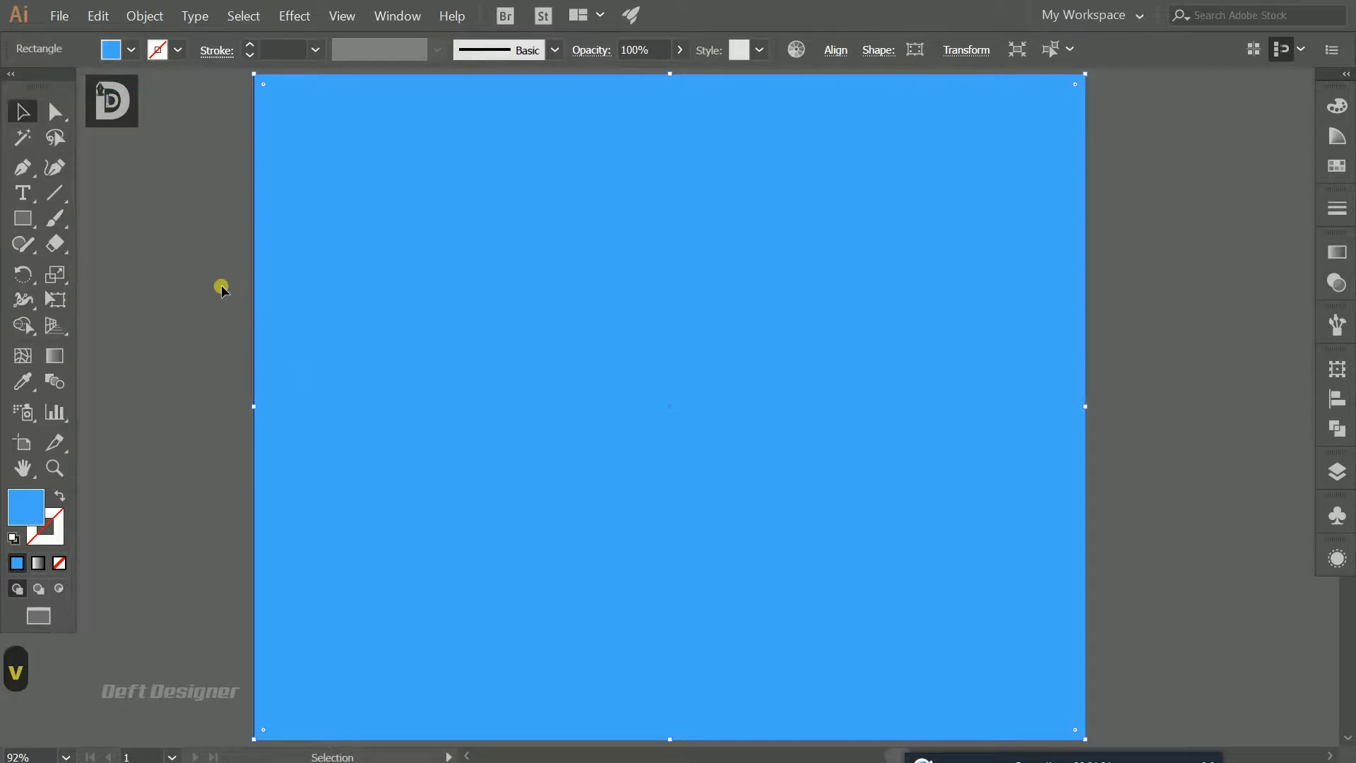
# Step: Change the background rectangle's fill to the lighter blue 67BBEF and lock the rectangle
pyautogui.click(218, 285)
pyautogui.click(339, 285)
pyautogui.doubleClick(26, 502)
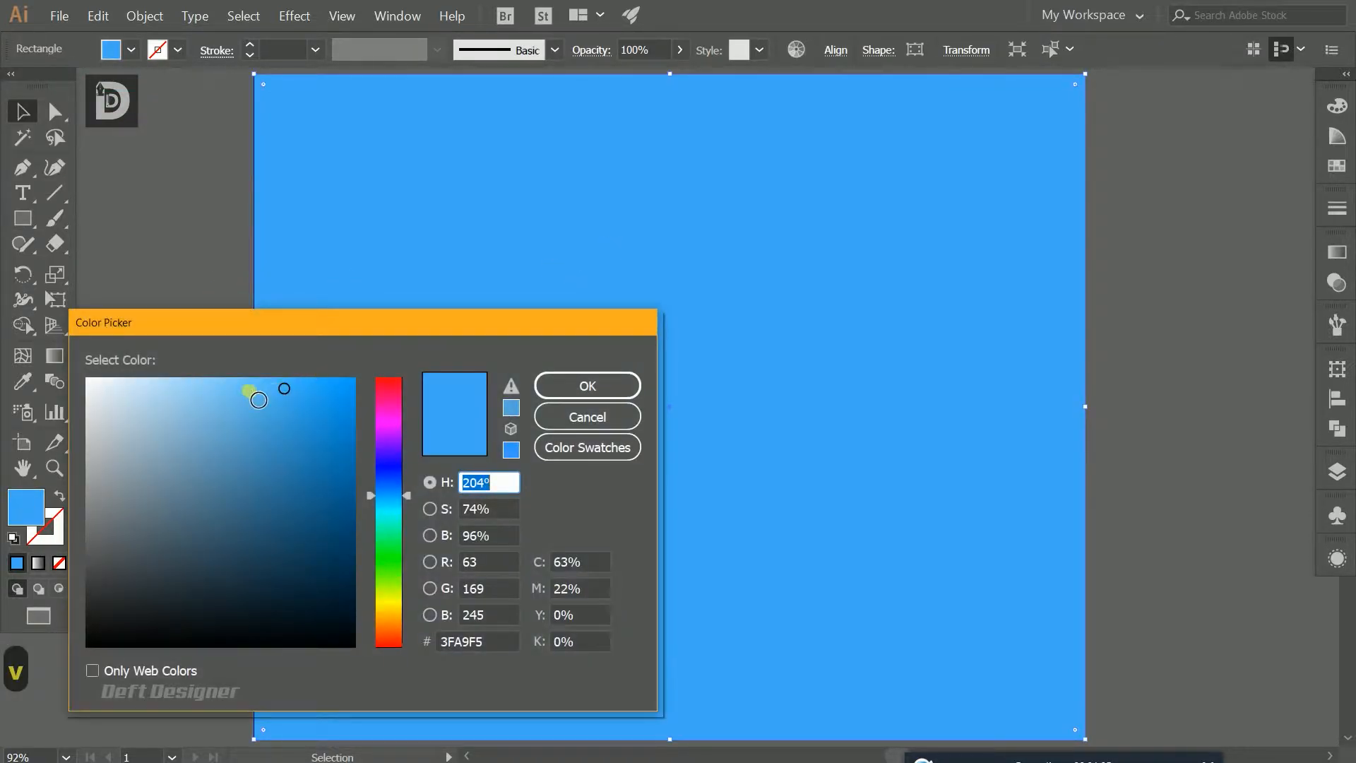
pyautogui.click(241, 393)
pyautogui.click(613, 385)
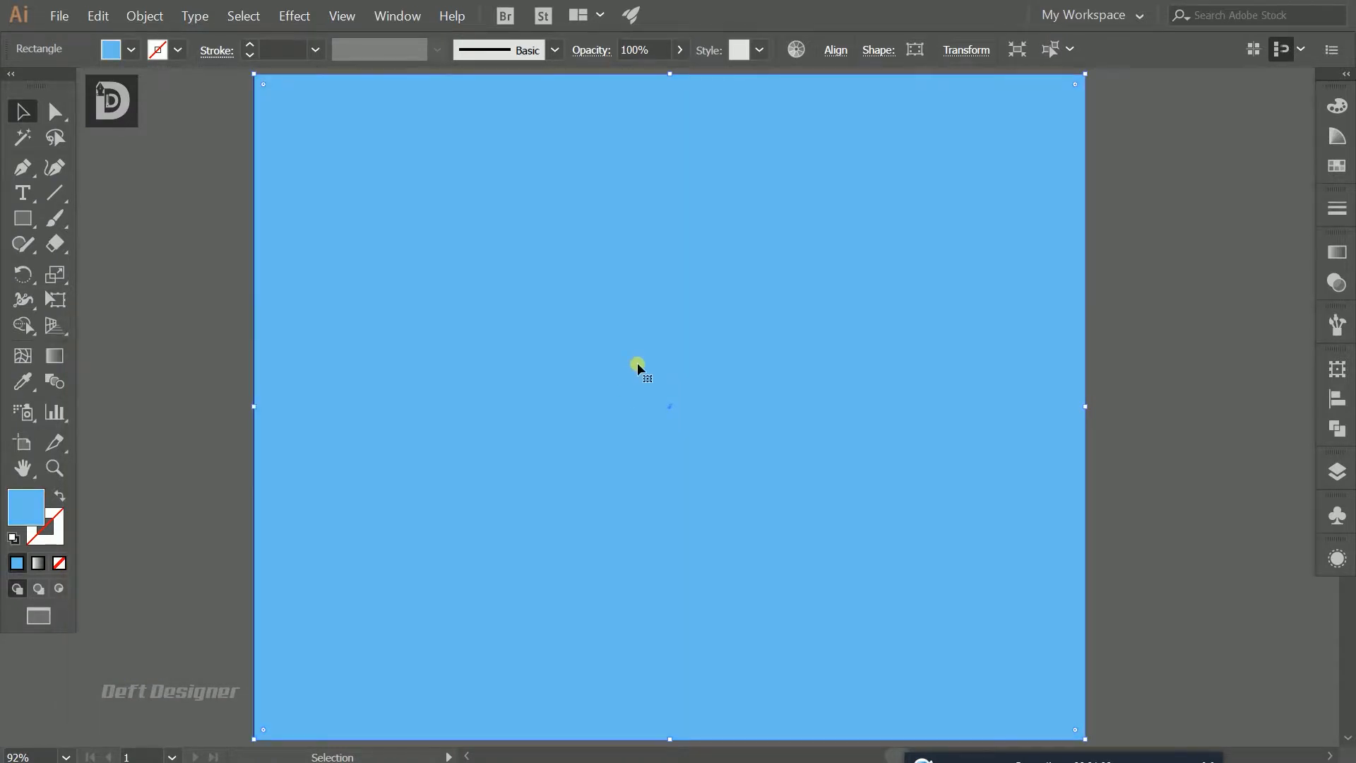
pyautogui.hotkey('ctrl', '2')
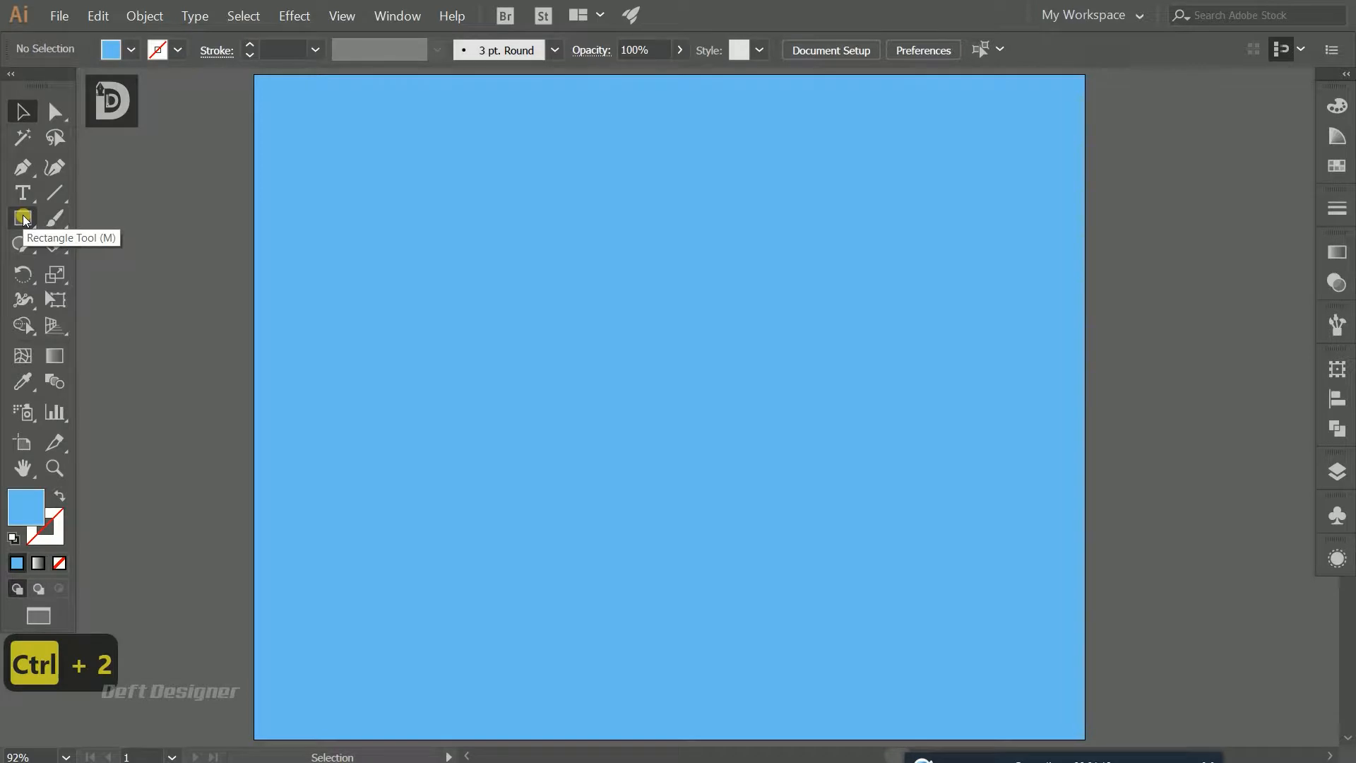
# Step: Create a three-sided polygon with a 200 px radius and move it to the upper middle of the artboard
pyautogui.moveTo(23, 219); pyautogui.dragTo(181, 299)
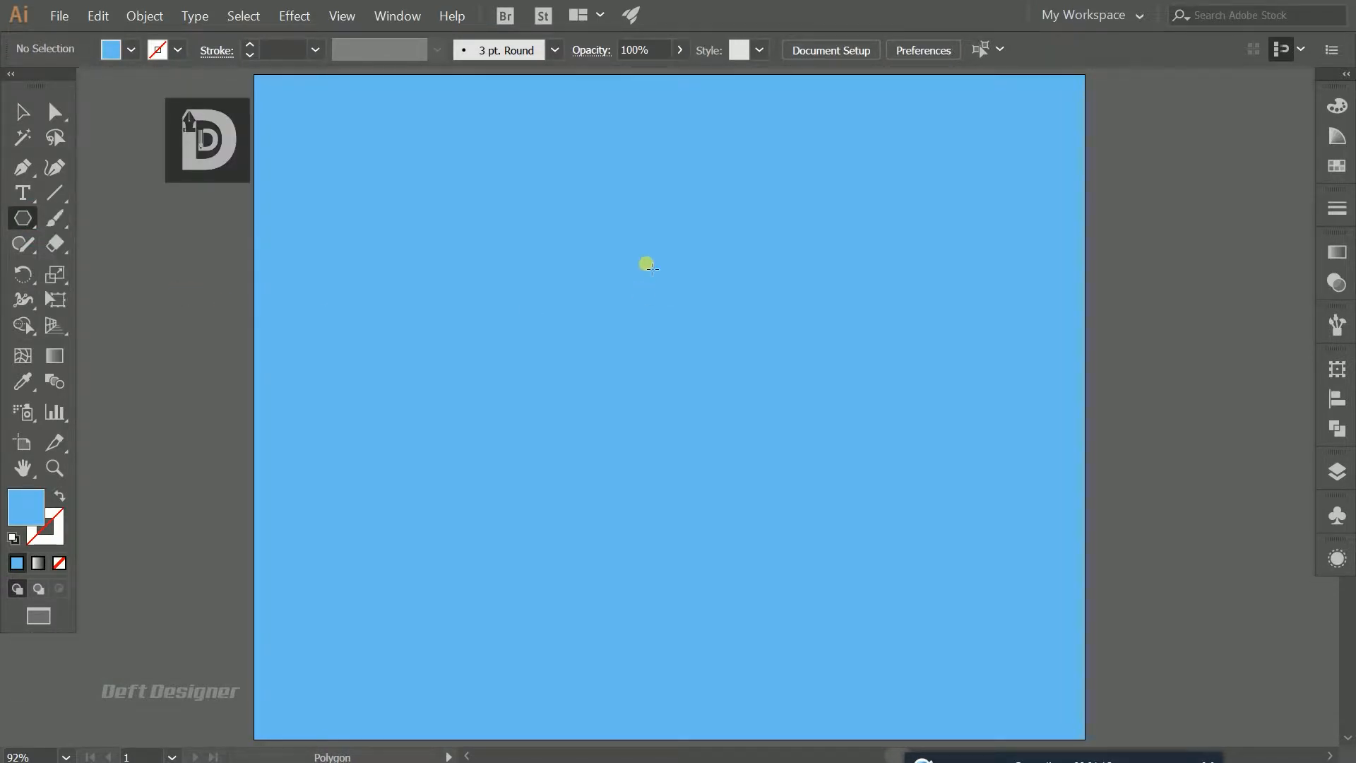
pyautogui.click(618, 221)
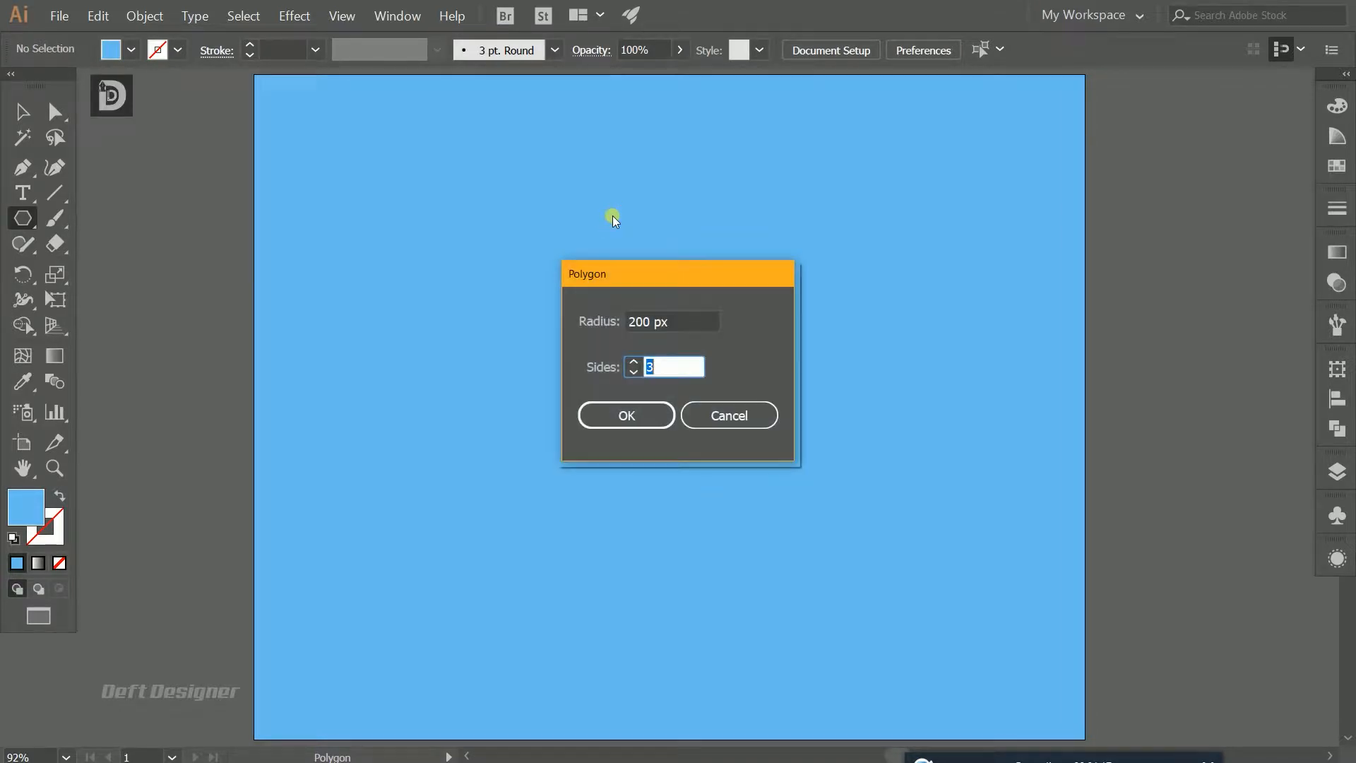
pyautogui.click(659, 374)
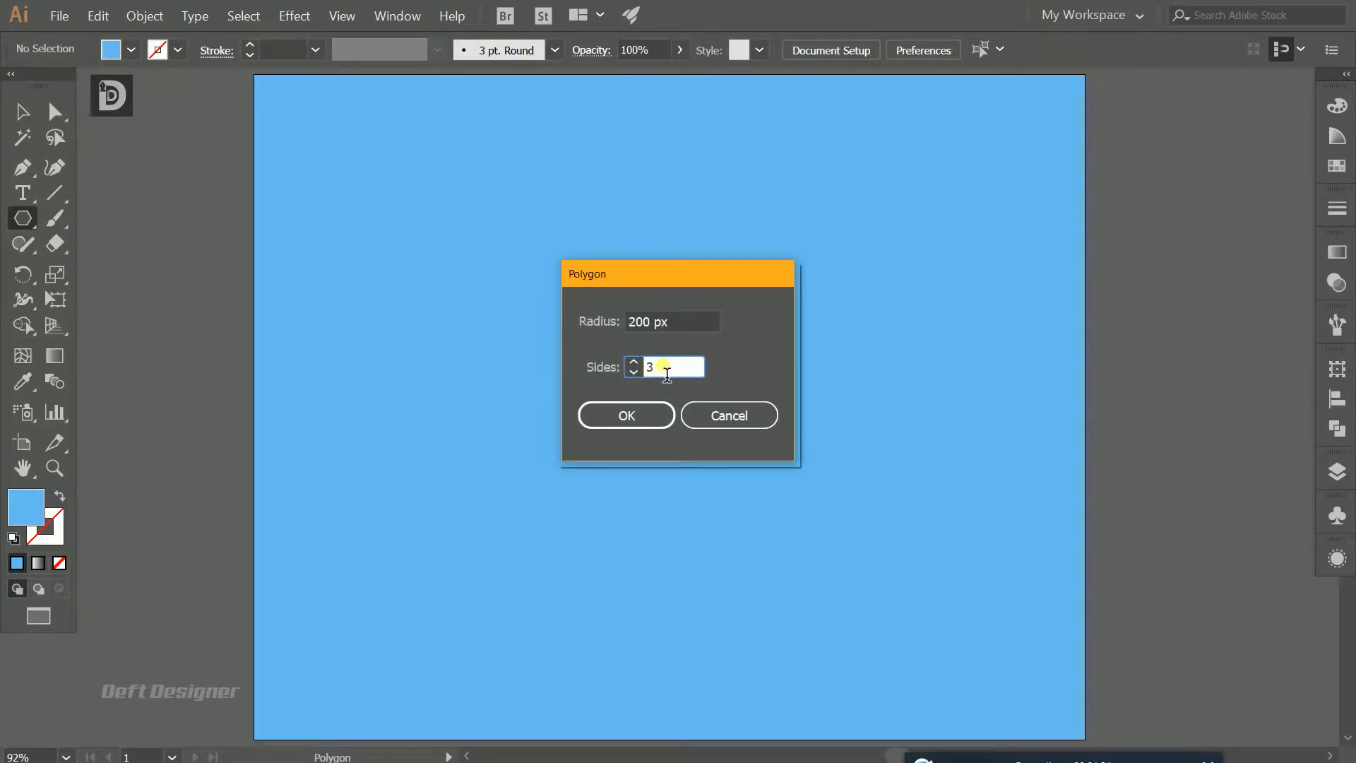
pyautogui.click(651, 408)
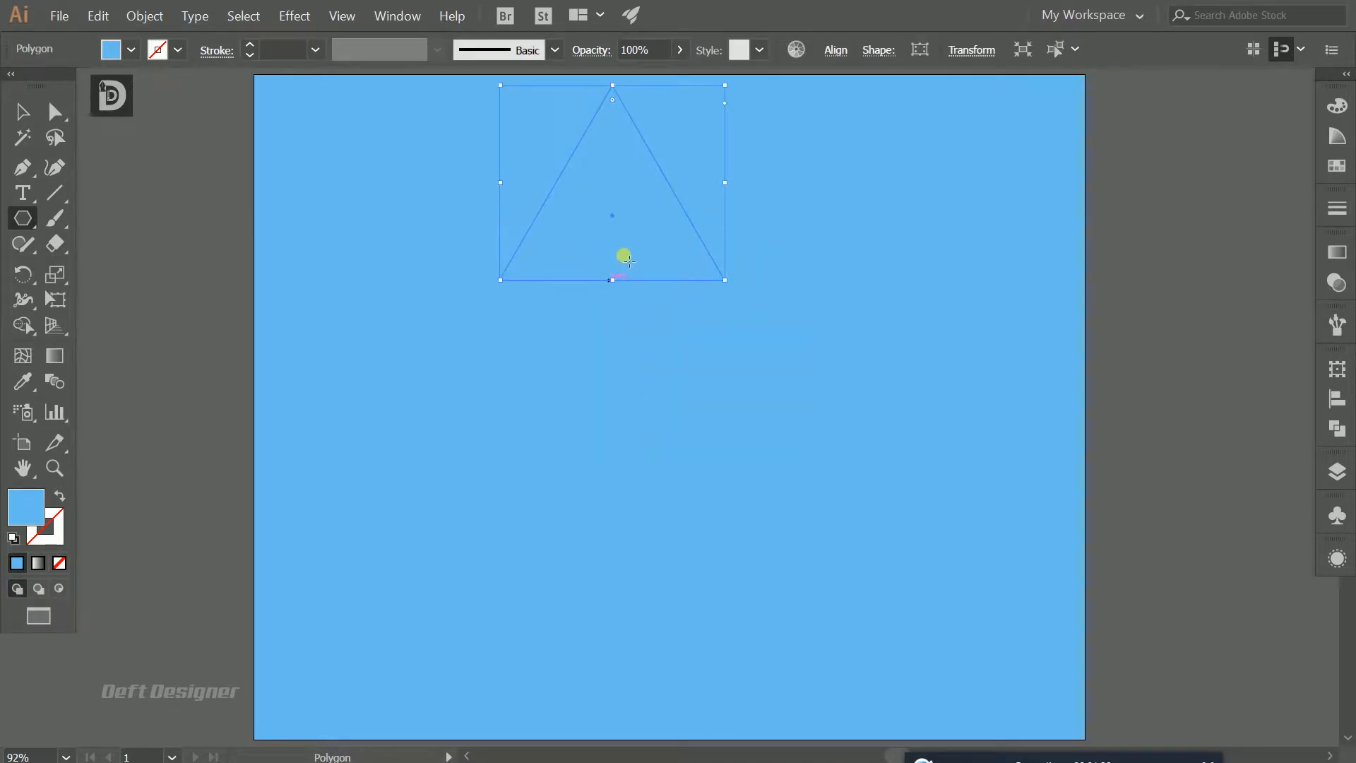
pyautogui.press('v')
pyautogui.moveTo(626, 253); pyautogui.dragTo(672, 318)
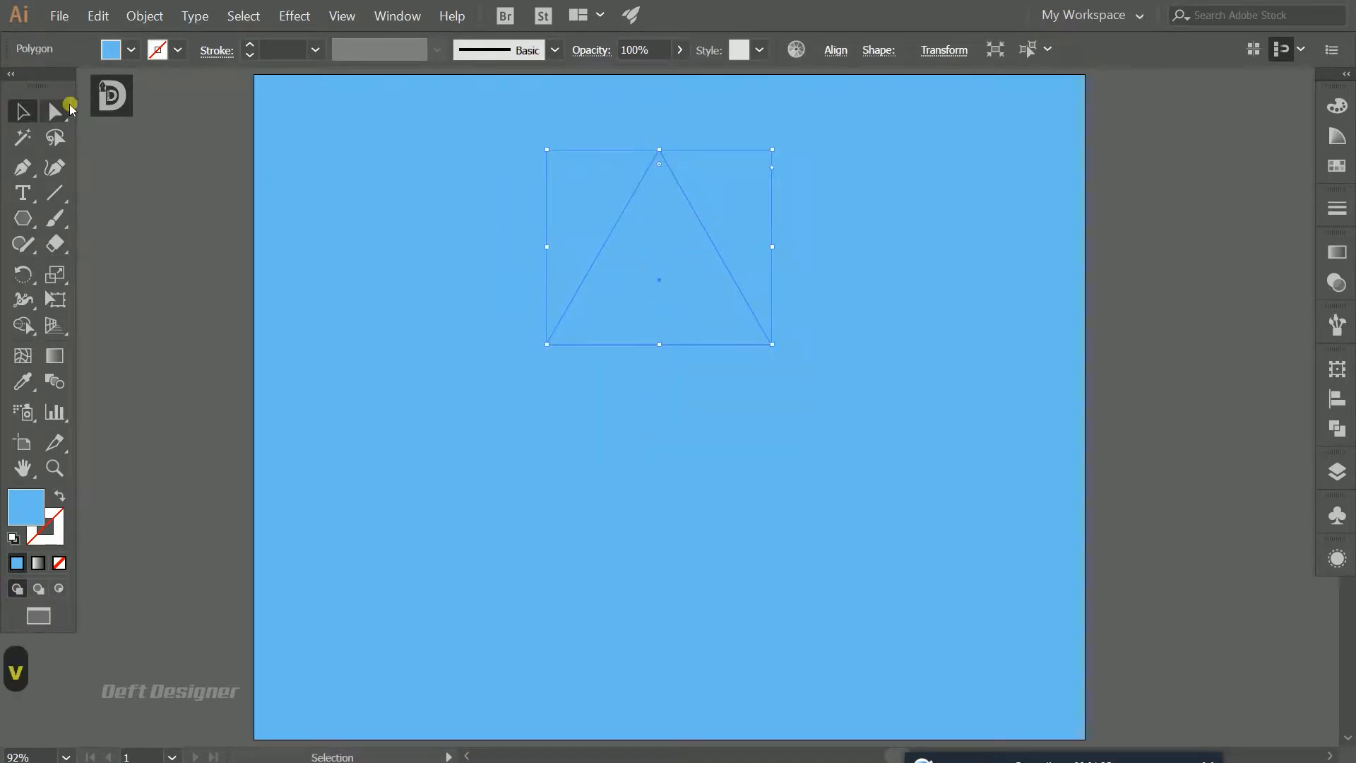
# Step: Fill the triangle with green 11ED3B and deselect it
pyautogui.click(137, 52)
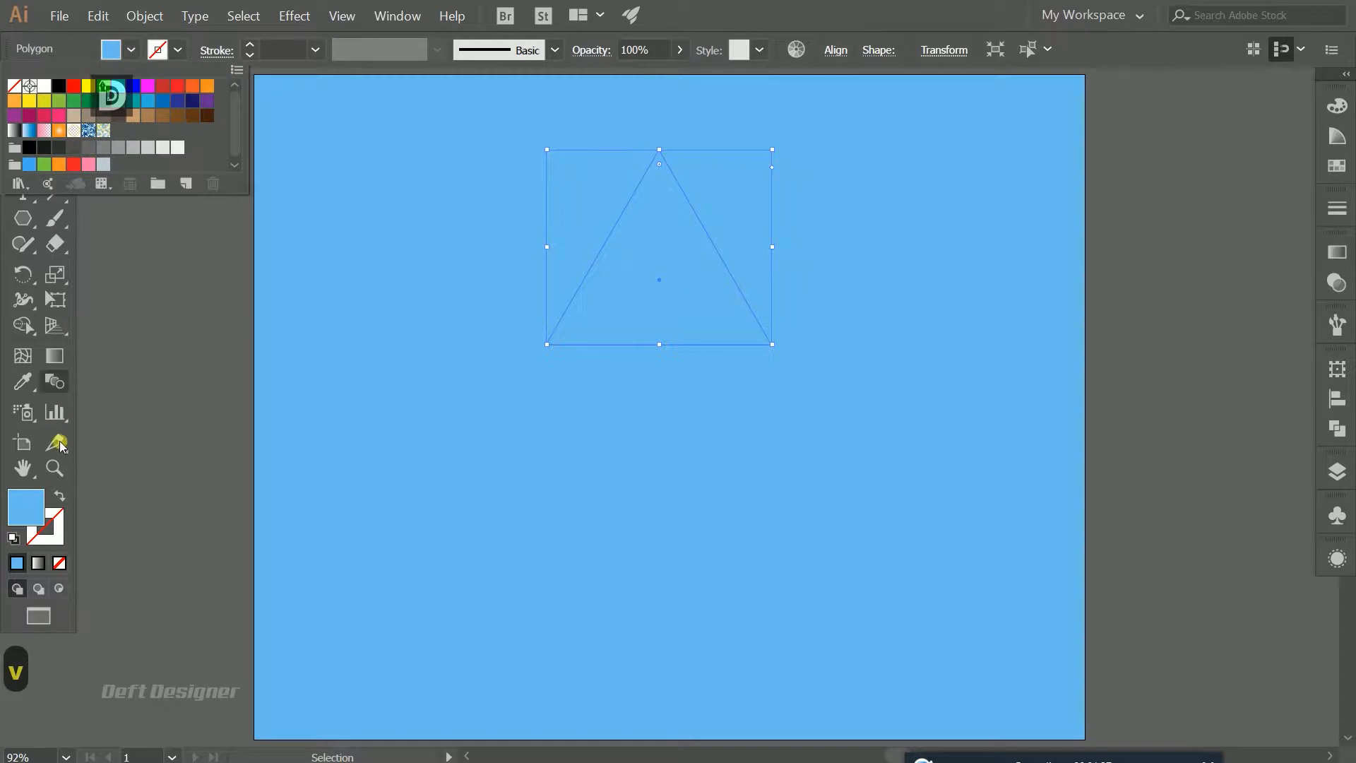
pyautogui.doubleClick(26, 507)
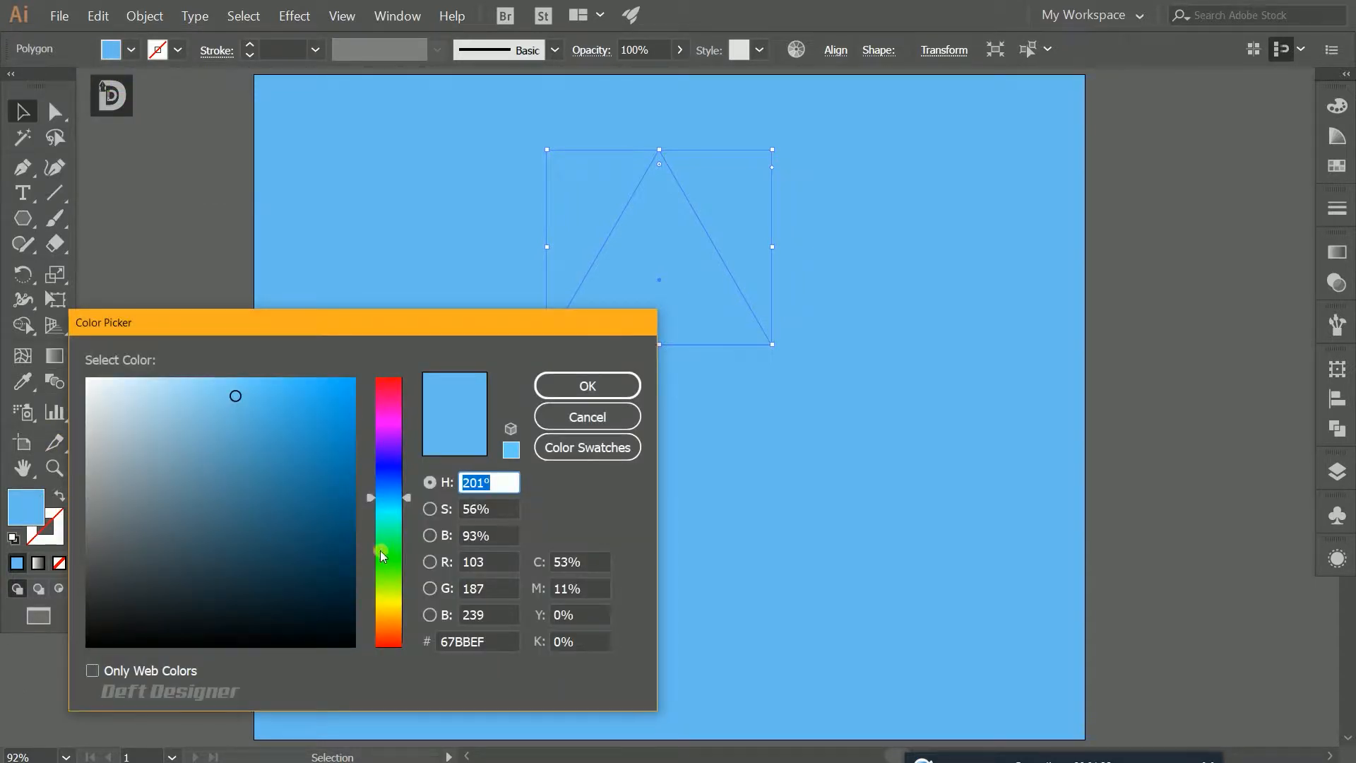
pyautogui.click(382, 551)
pyautogui.click(336, 396)
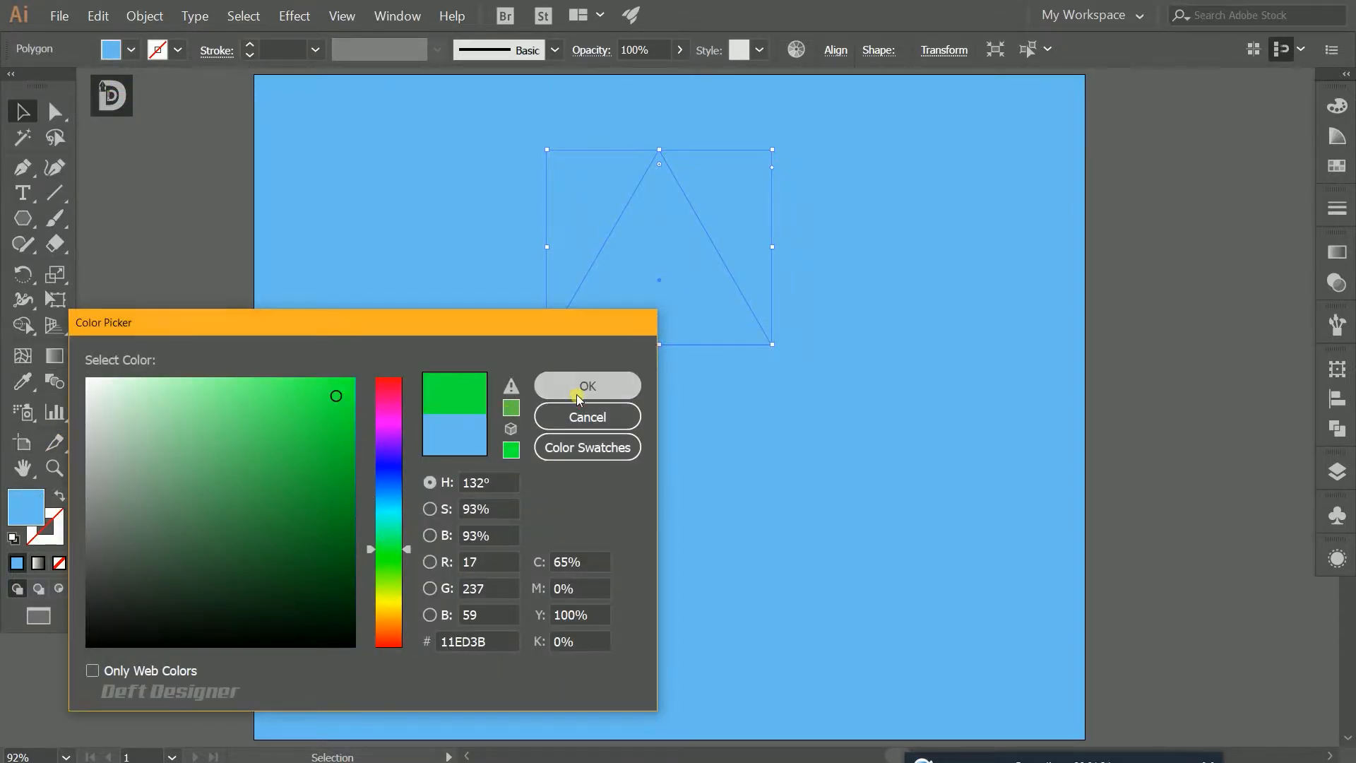
pyautogui.click(578, 396)
pyautogui.press('v')
pyautogui.click(834, 278)
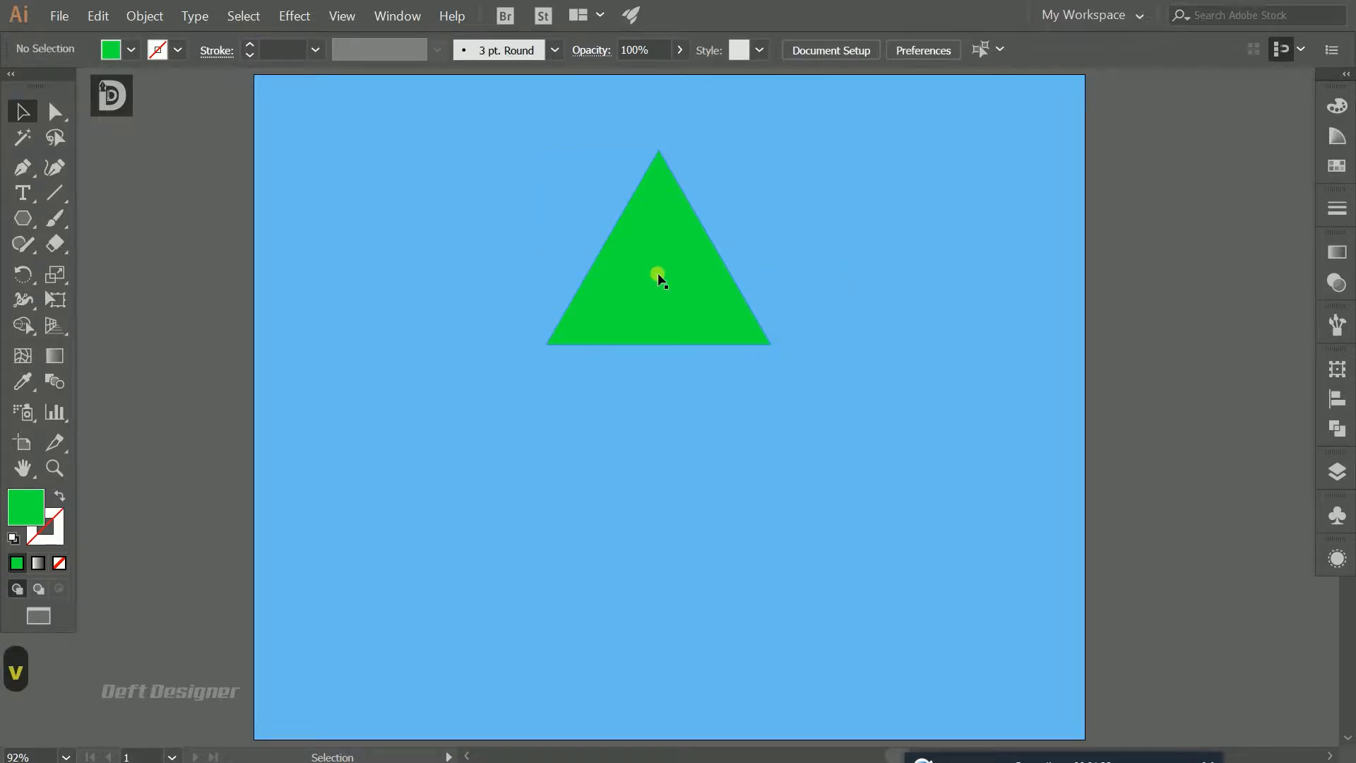
# Step: Activate the Pen tool with a white fill and no stroke
pyautogui.scroll(2, 673, 292)
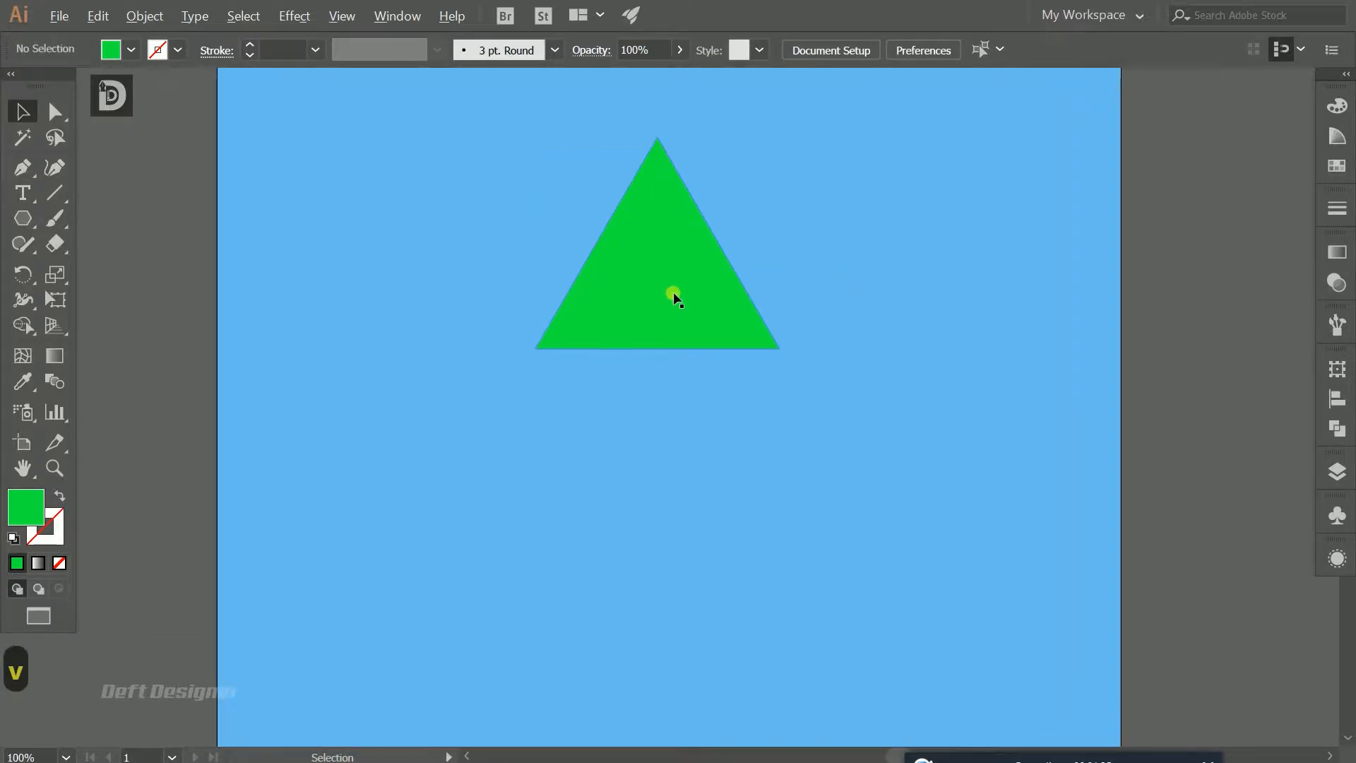
pyautogui.press('space')
pyautogui.moveTo(672, 292); pyautogui.dragTo(687, 352)
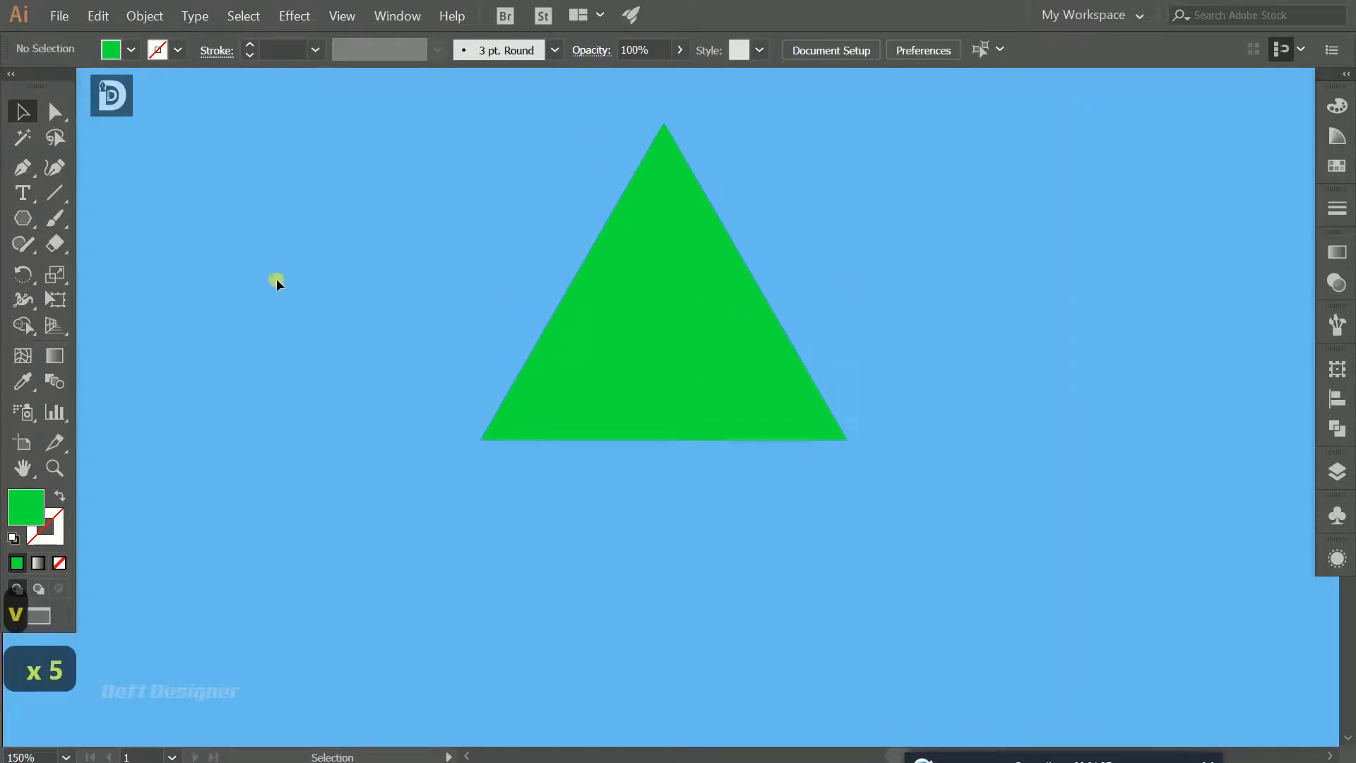
pyautogui.click(32, 175)
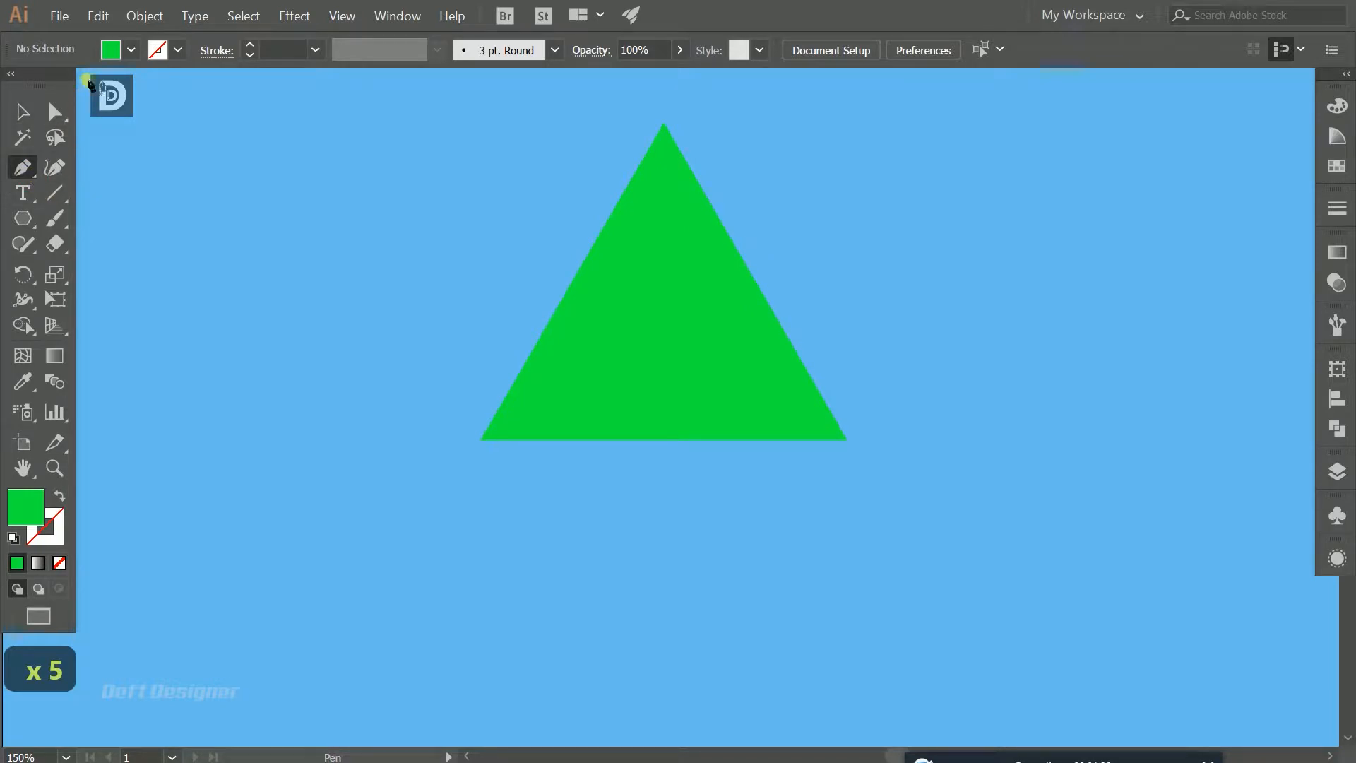
pyautogui.click(113, 51)
pyautogui.click(14, 86)
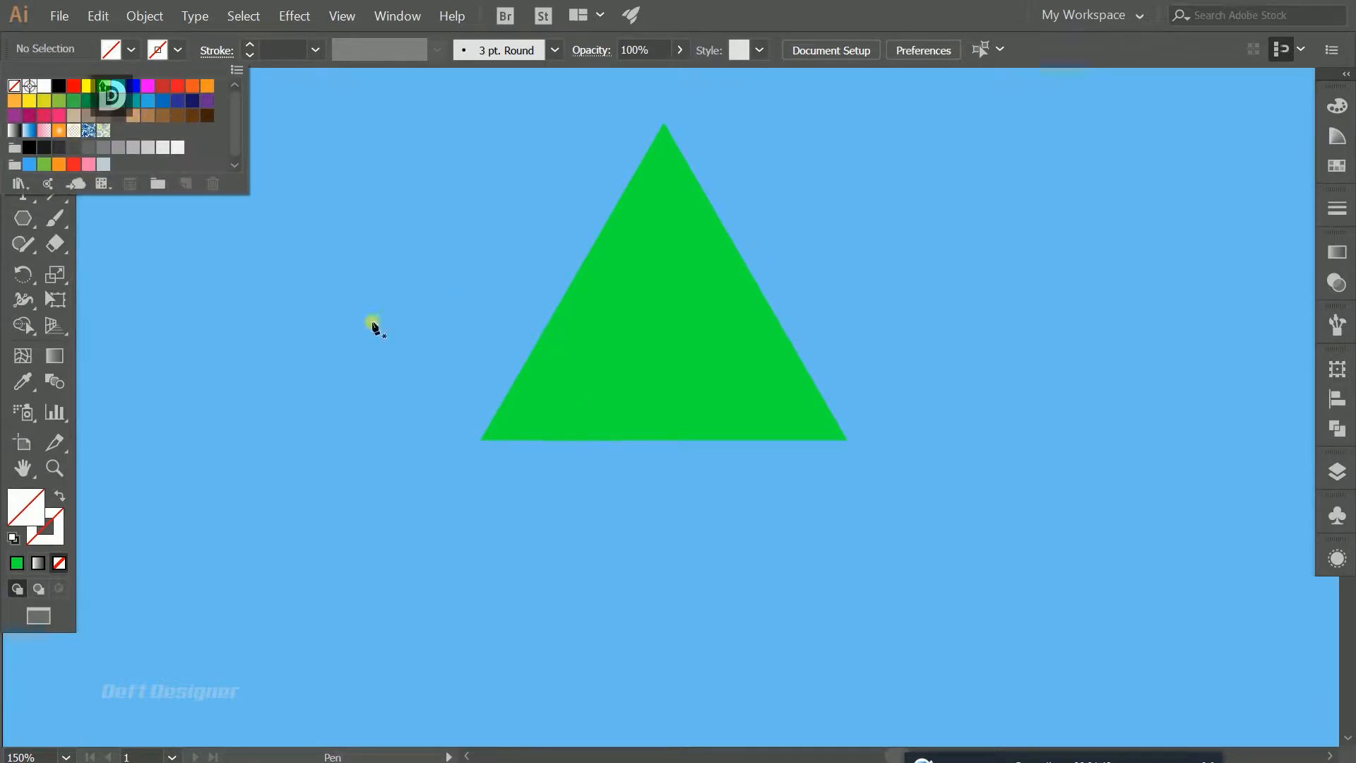
pyautogui.click(44, 85)
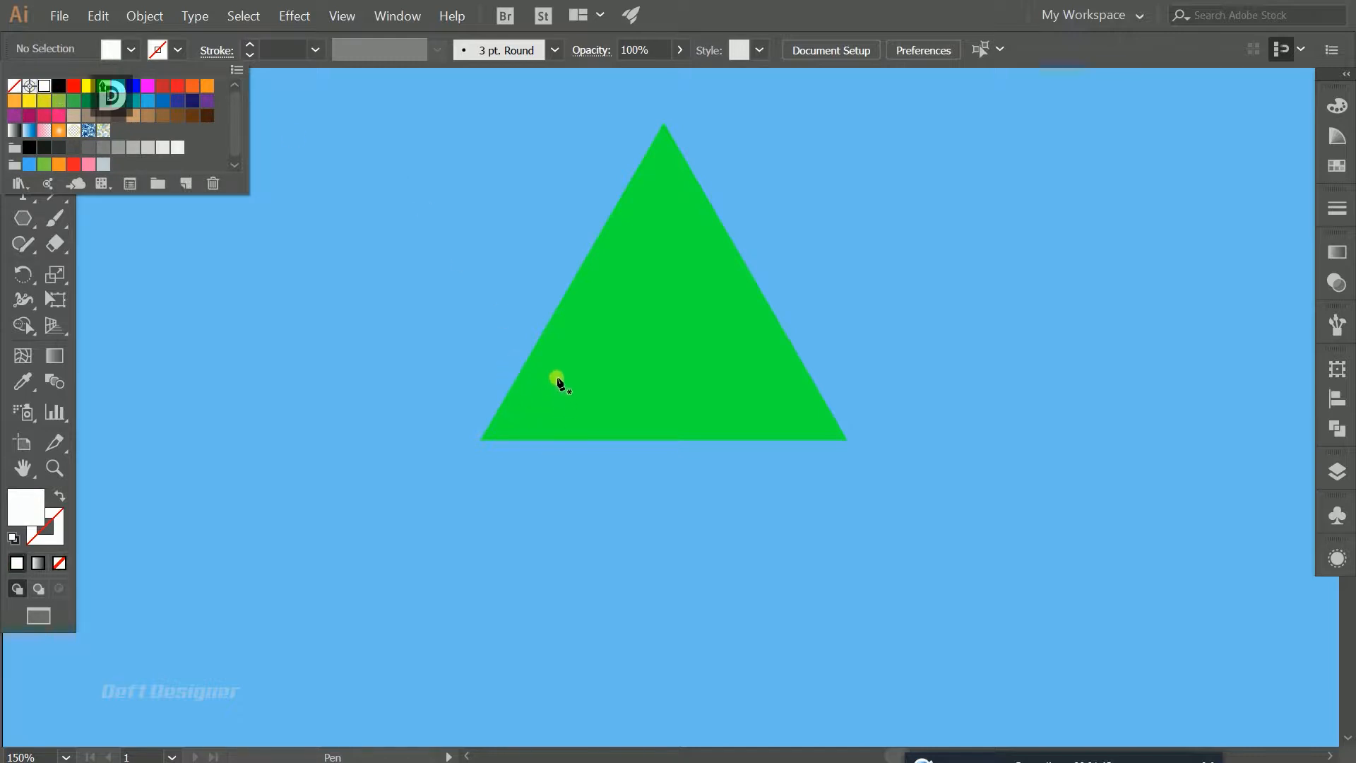
# Step: Draw a closed white snow shape along the triangle's base, with a wavy upper edge and lower corners on the triangle's corners
pyautogui.hotkey('shift', 'c')
pyautogui.press('p')
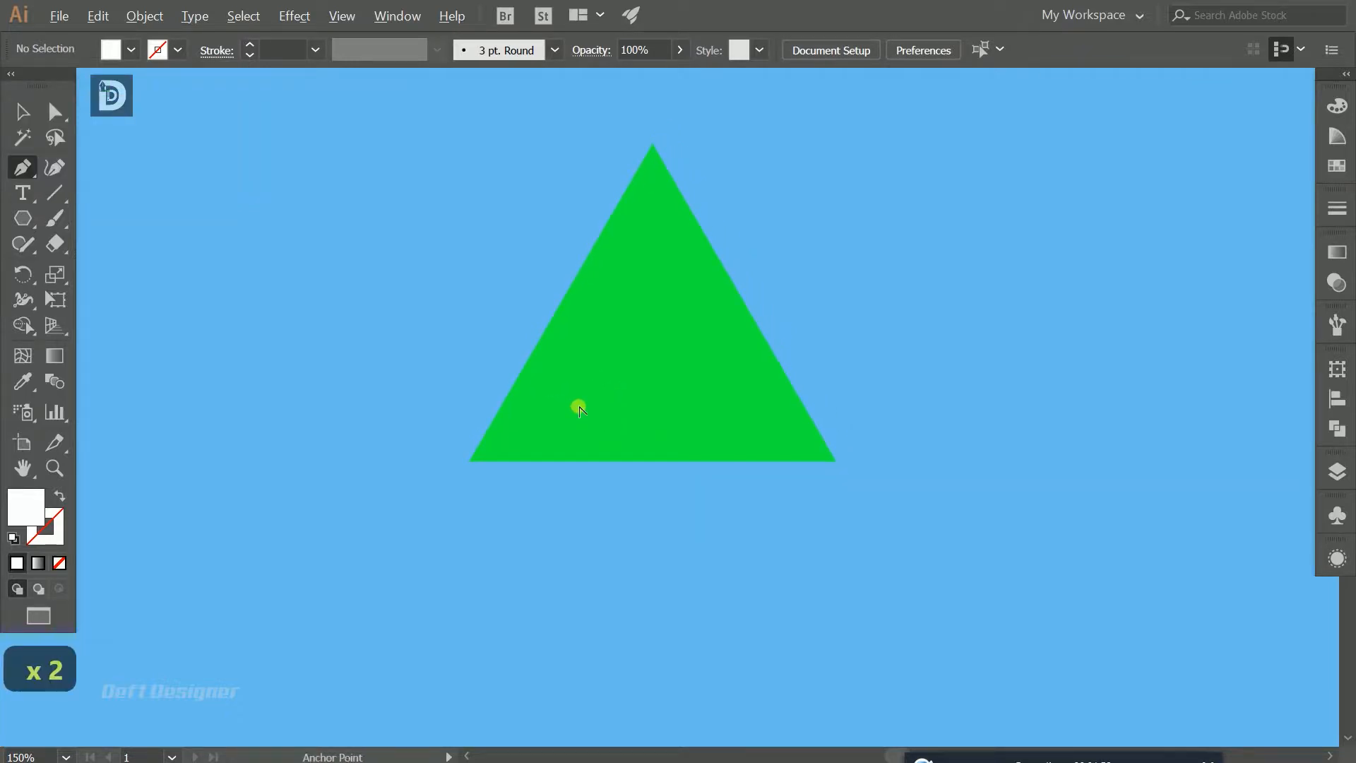
pyautogui.scroll(1, 579, 409)
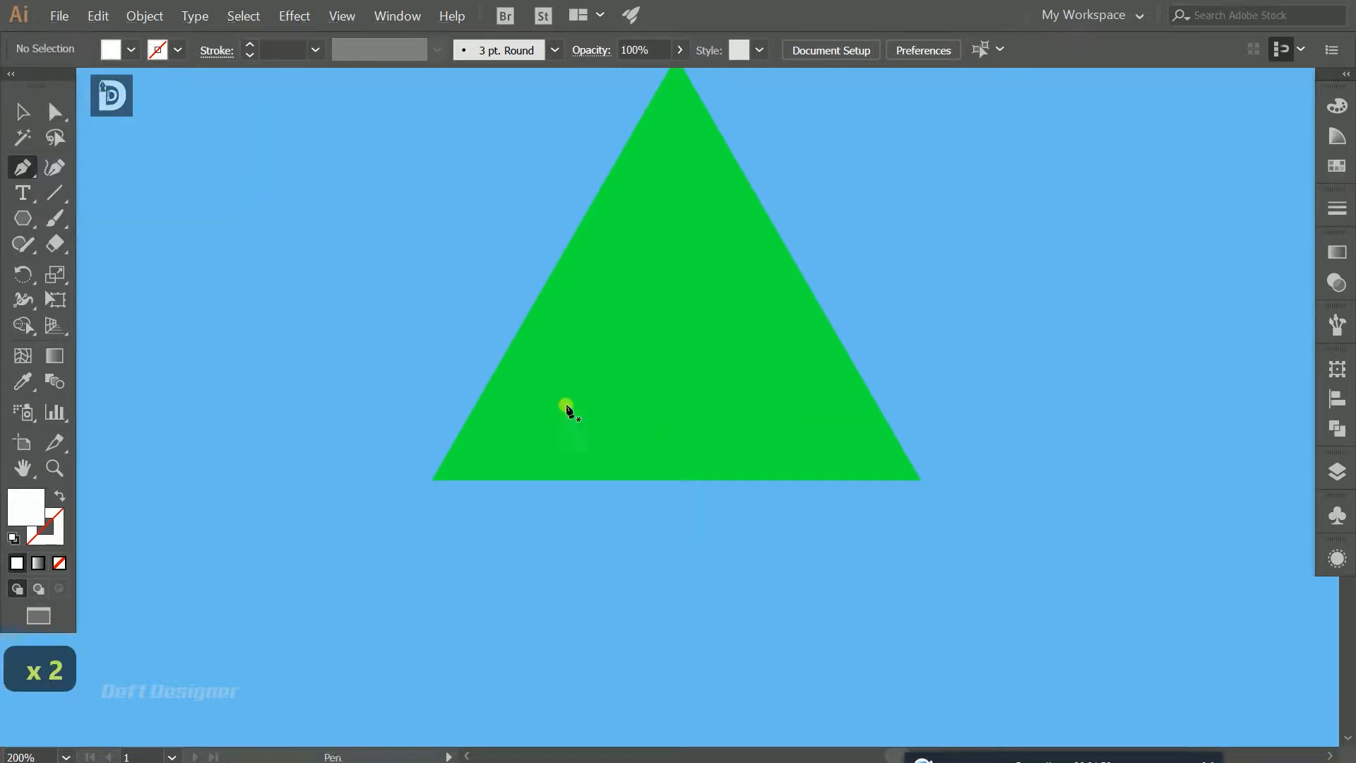
pyautogui.click(466, 421)
pyautogui.moveTo(500, 435)
pyautogui.mouseDown()
pyautogui.moveTo(729, 417)
pyautogui.moveTo(790, 453)
pyautogui.moveTo(841, 423)
pyautogui.moveTo(899, 459)
pyautogui.moveTo(900, 446)
pyautogui.mouseUp()
pyautogui.click(871, 450)
pyautogui.click(897, 441)
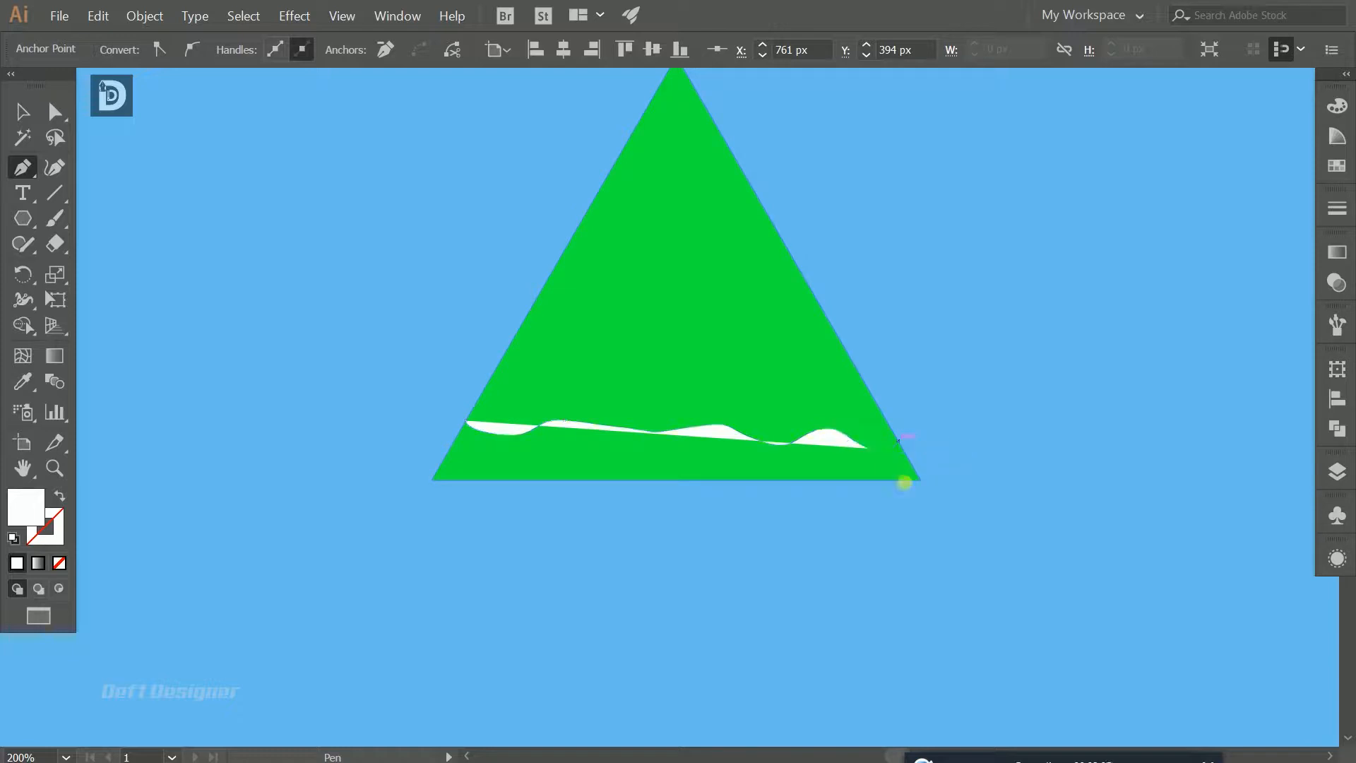
pyautogui.click(918, 480)
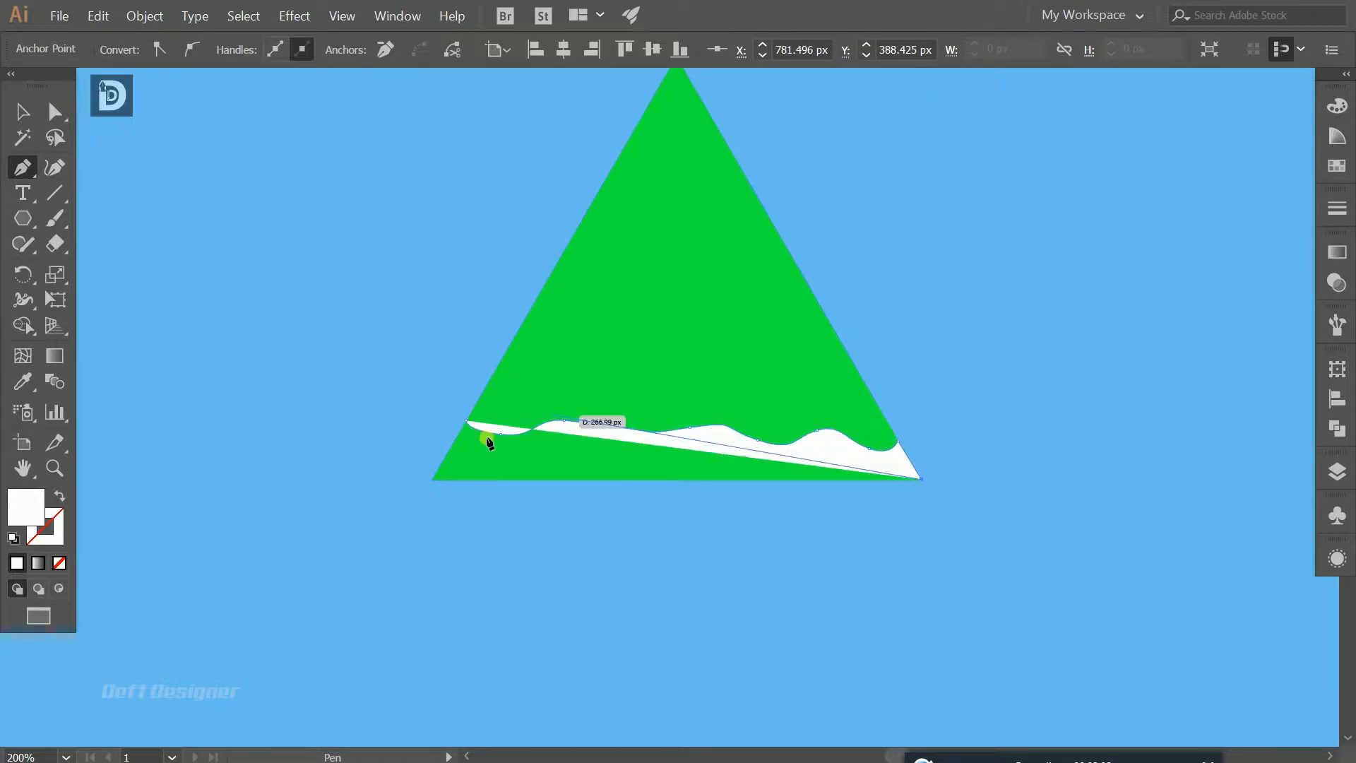
pyautogui.click(433, 480)
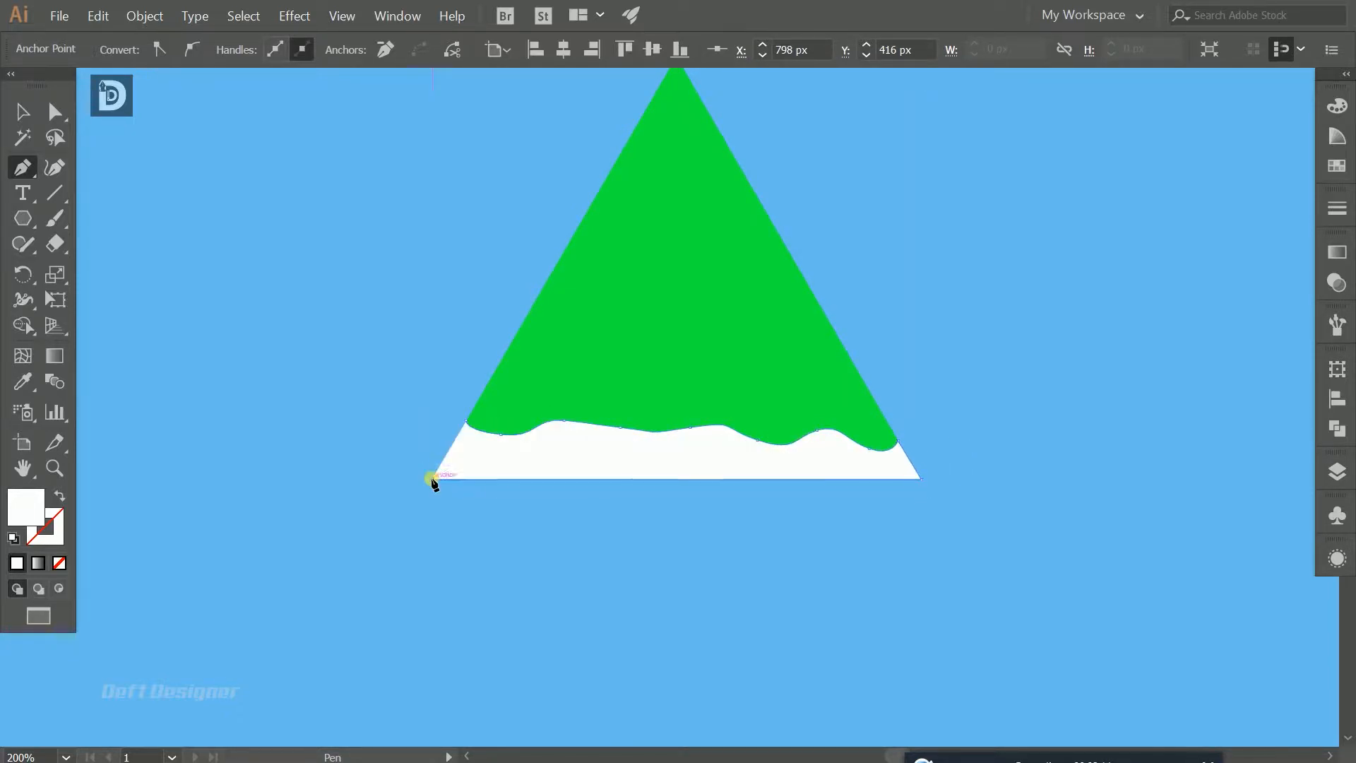
pyautogui.click(468, 422)
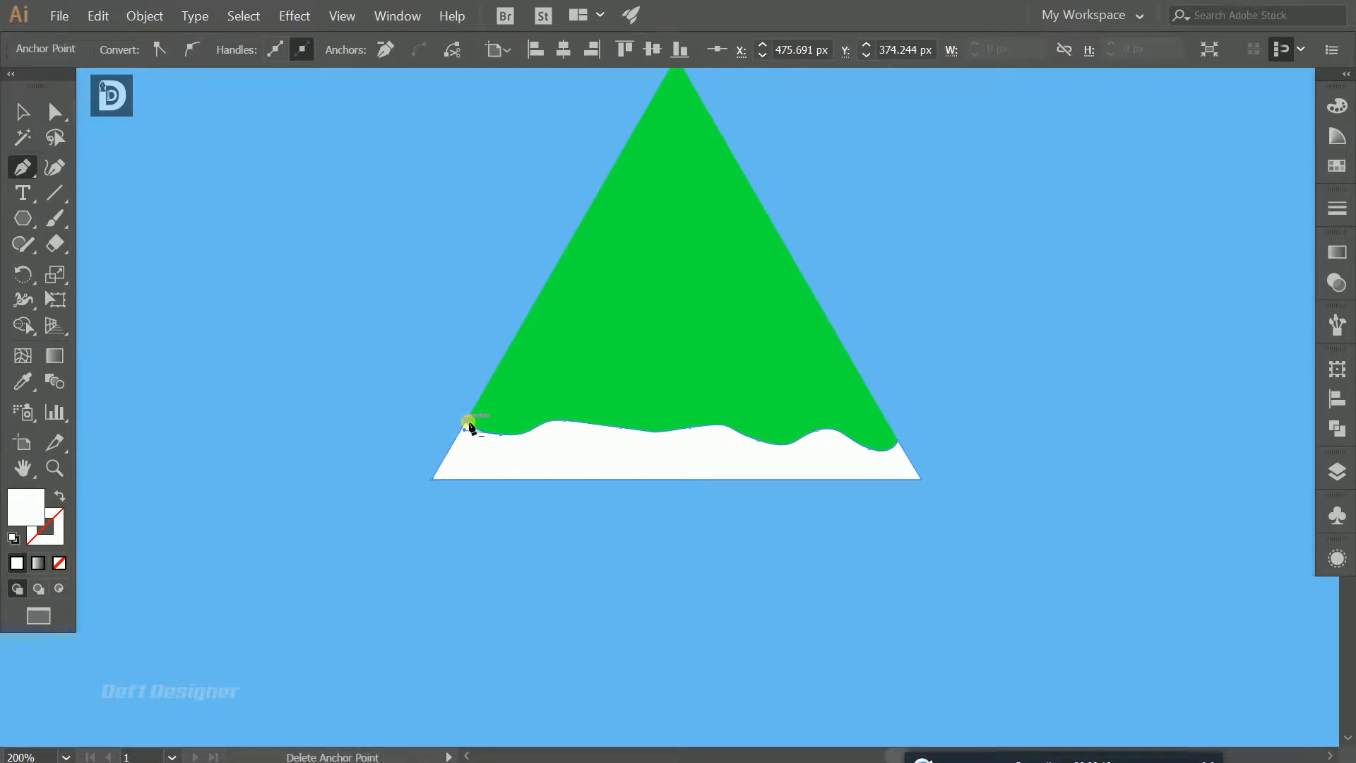
pyautogui.press('v')
pyautogui.click(906, 346)
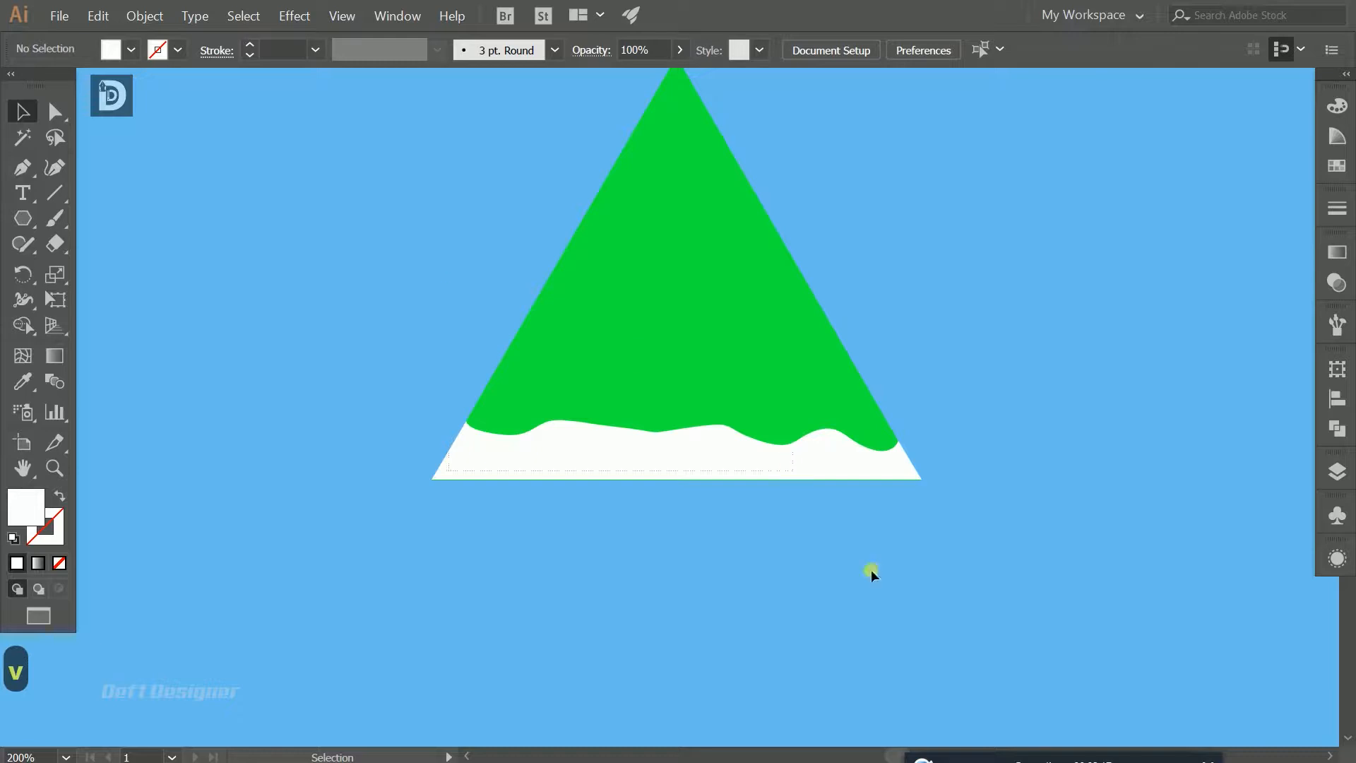
# Step: Group the green triangle with the white snow shape
pyautogui.moveTo(784, 569); pyautogui.dragTo(681, 336)
pyautogui.rightClick(656, 291)
pyautogui.click(694, 384)
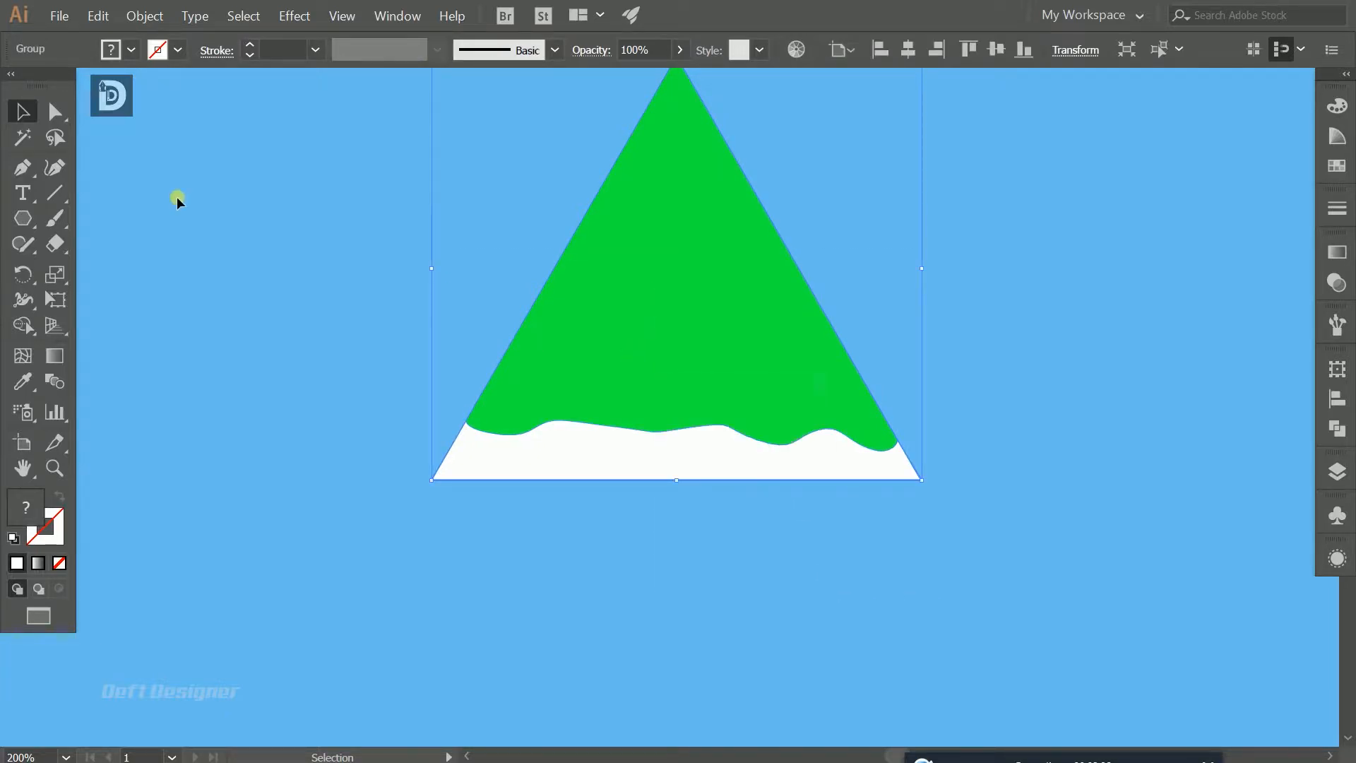
# Step: Round all three corners of the green triangle to a radius of 22.25 px
pyautogui.press('a')
pyautogui.click(396, 282)
pyautogui.click(597, 322)
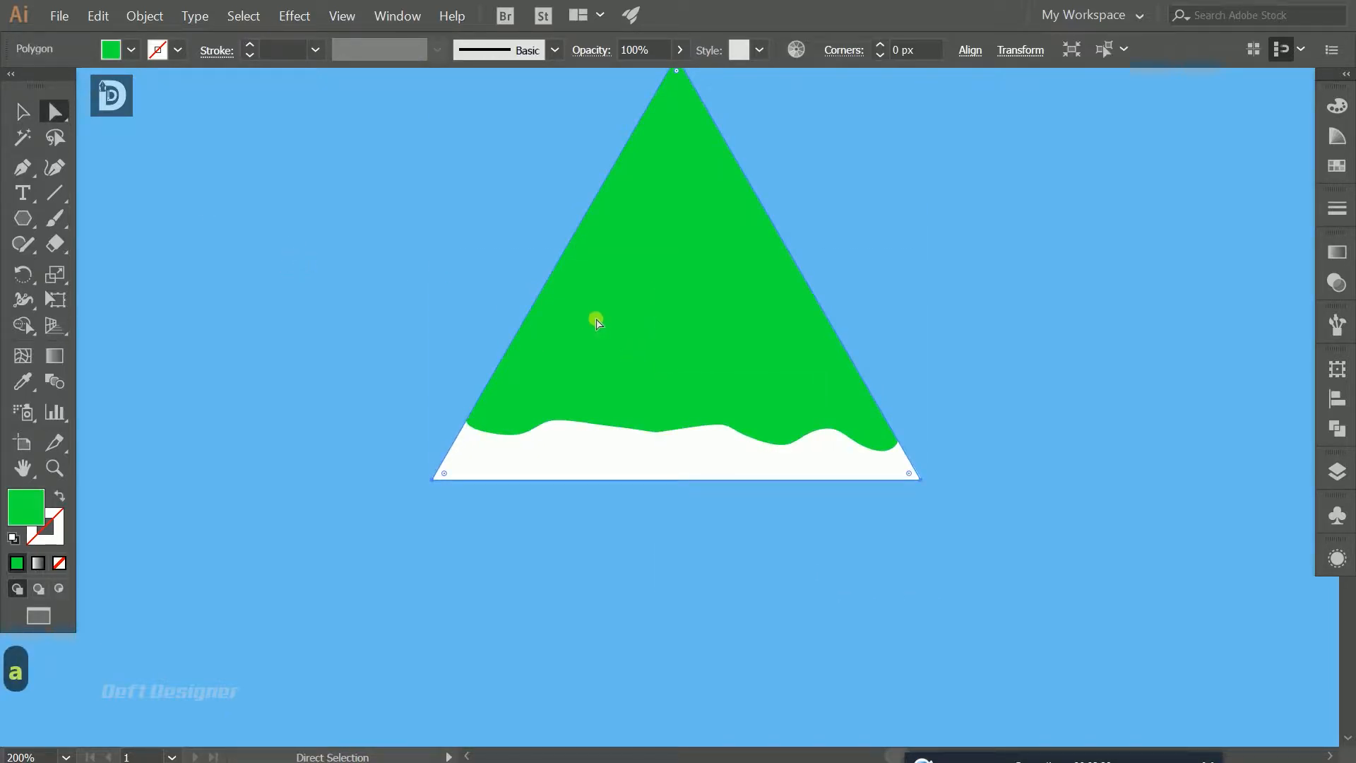
pyautogui.moveTo(680, 80); pyautogui.dragTo(673, 123)
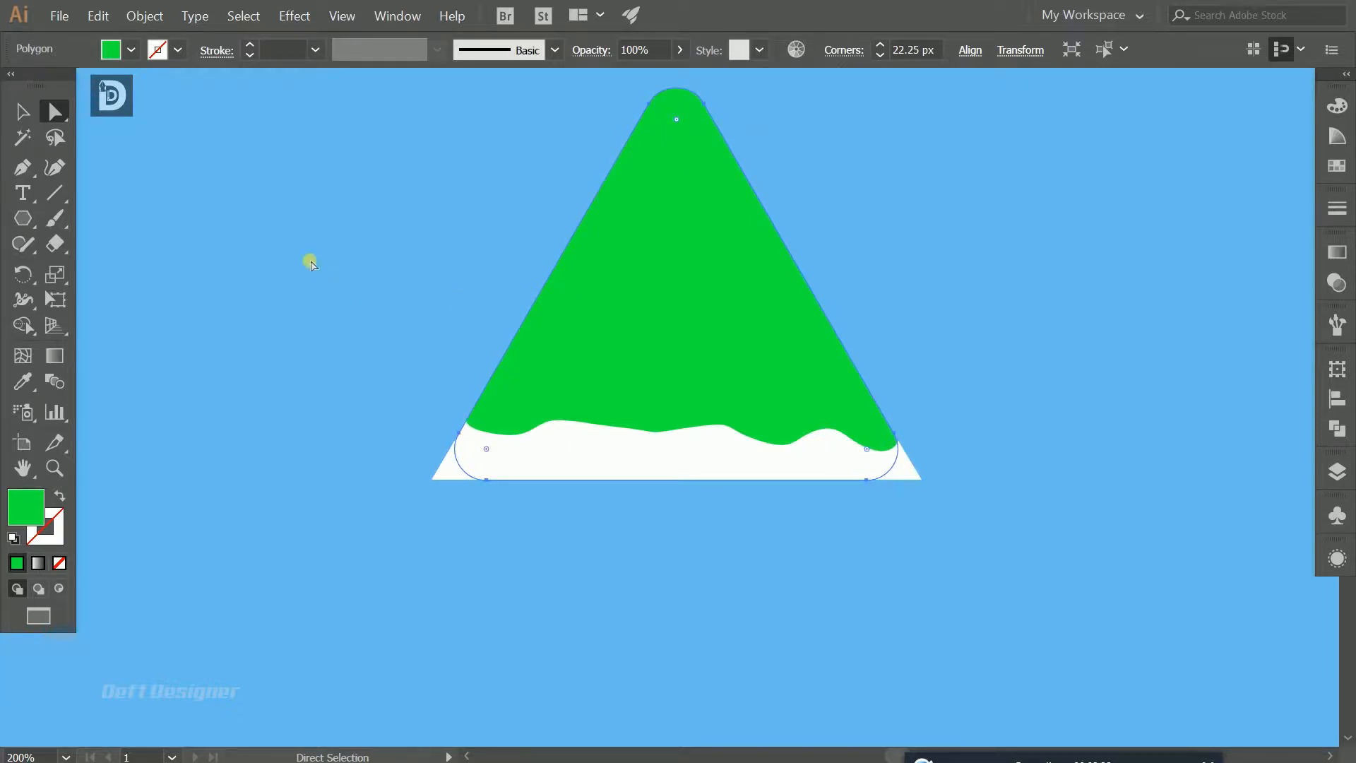
# Step: Round the corners of the white snow shape to about 10.91 px
pyautogui.press('v')
pyautogui.click(312, 263)
pyautogui.click(478, 447)
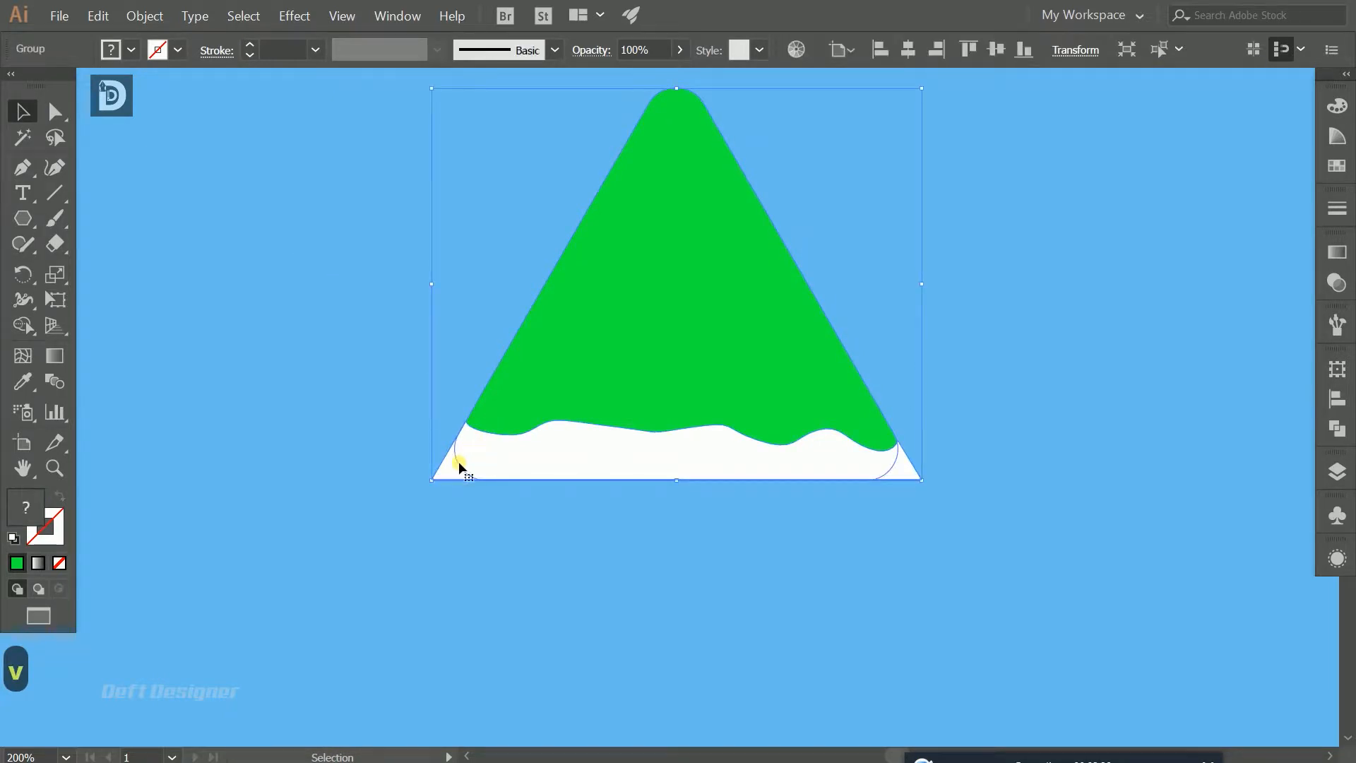
pyautogui.click(452, 468)
pyautogui.press('a')
pyautogui.click(366, 409)
pyautogui.click(449, 476)
pyautogui.moveTo(444, 476); pyautogui.dragTo(459, 450)
pyautogui.click(355, 403)
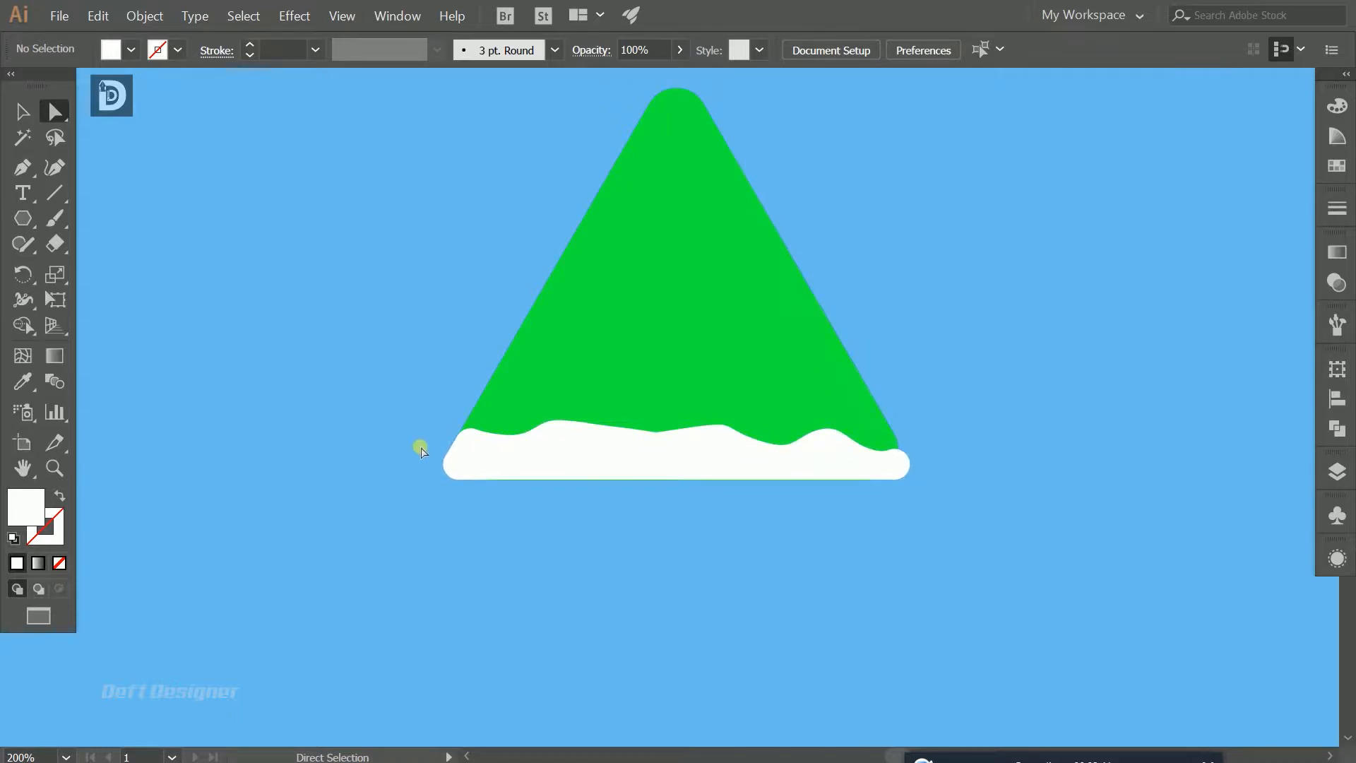
pyautogui.click(895, 470)
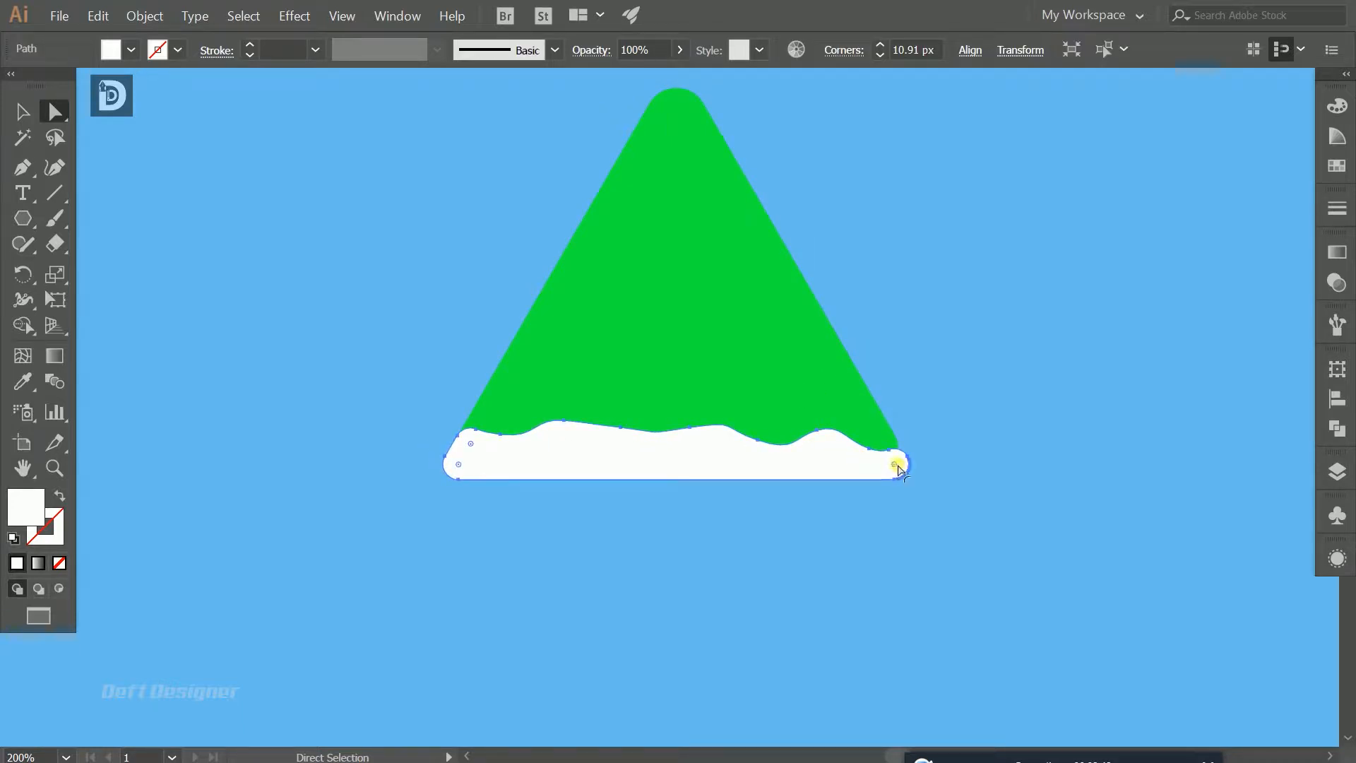
pyautogui.moveTo(895, 468); pyautogui.dragTo(871, 451)
pyautogui.click(930, 430)
# Step: Set the green triangle's corner radius to 10.91 px so its base matches the snow shape's rounded ends
pyautogui.click(895, 443)
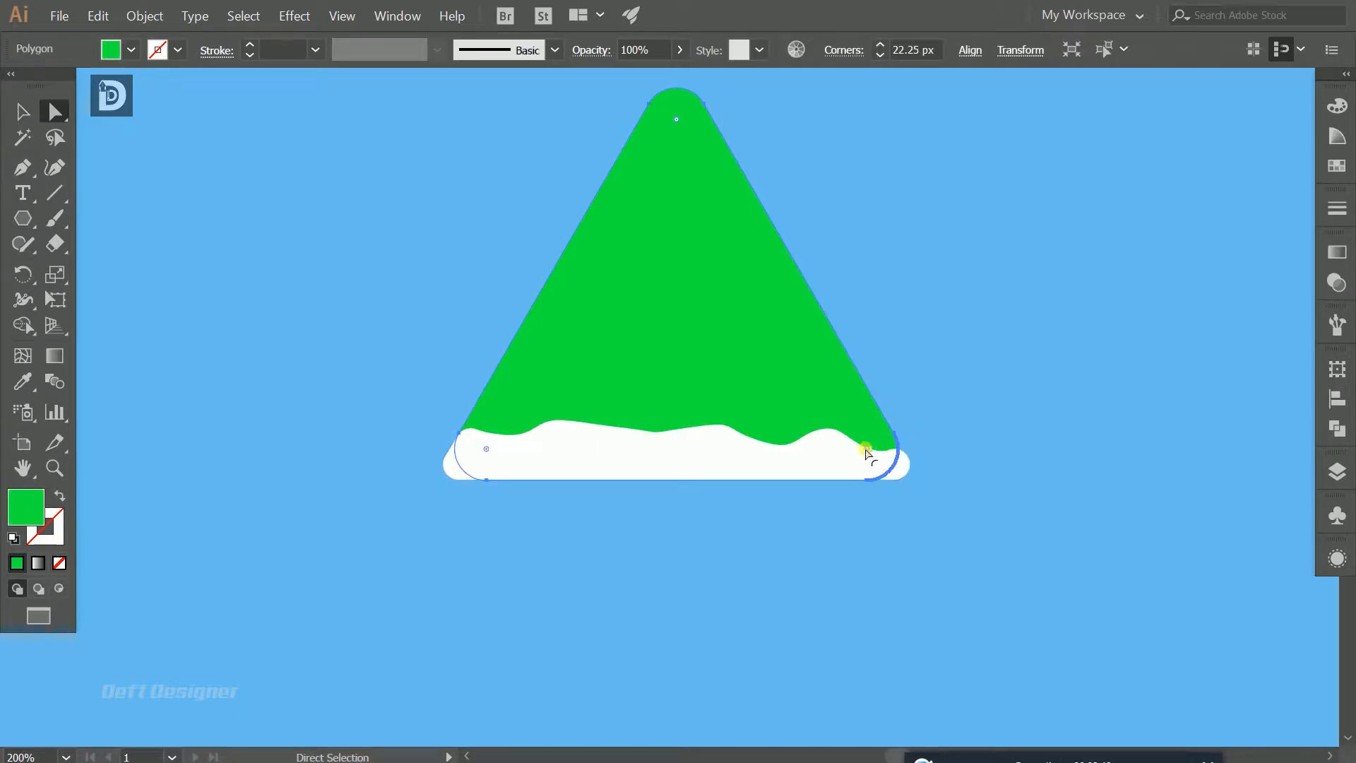
pyautogui.moveTo(869, 449); pyautogui.dragTo(934, 438)
pyautogui.click(934, 438)
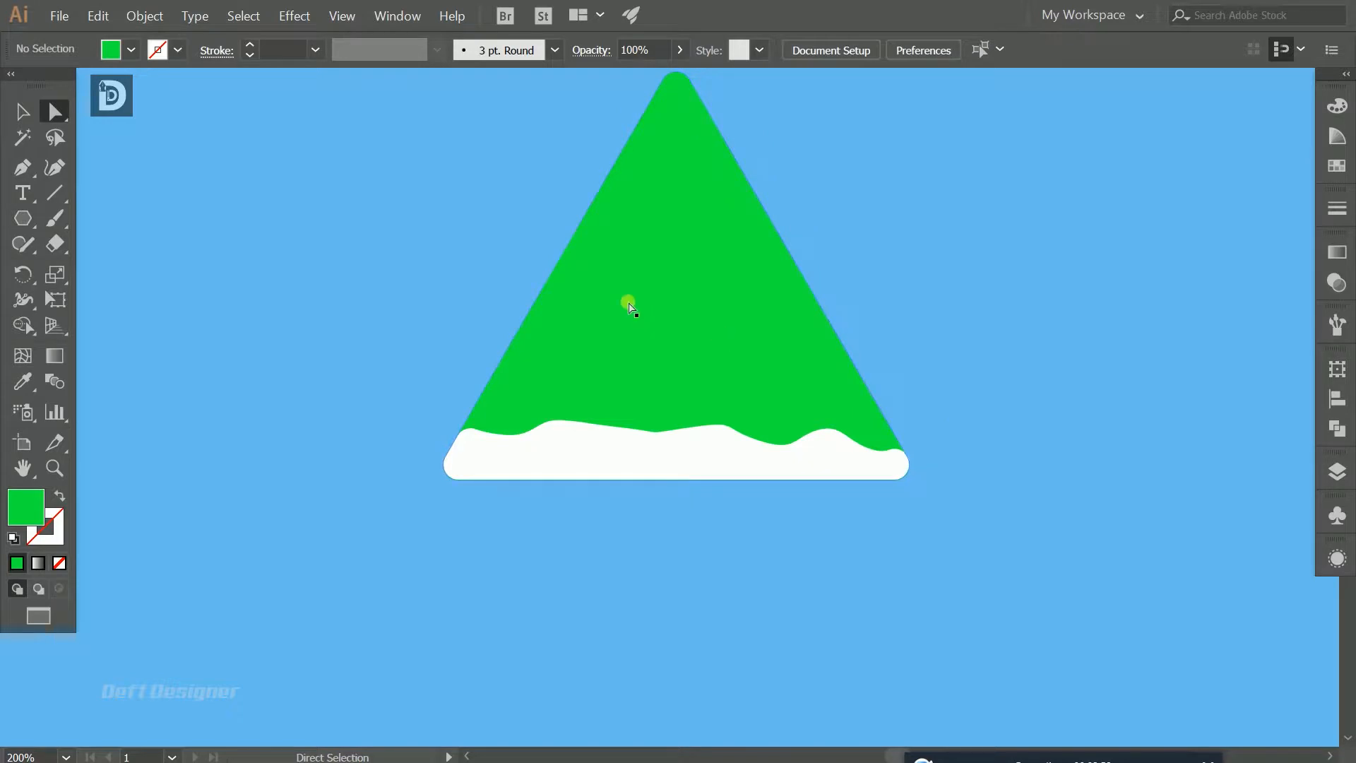
pyautogui.hotkey('ctrl', '0')
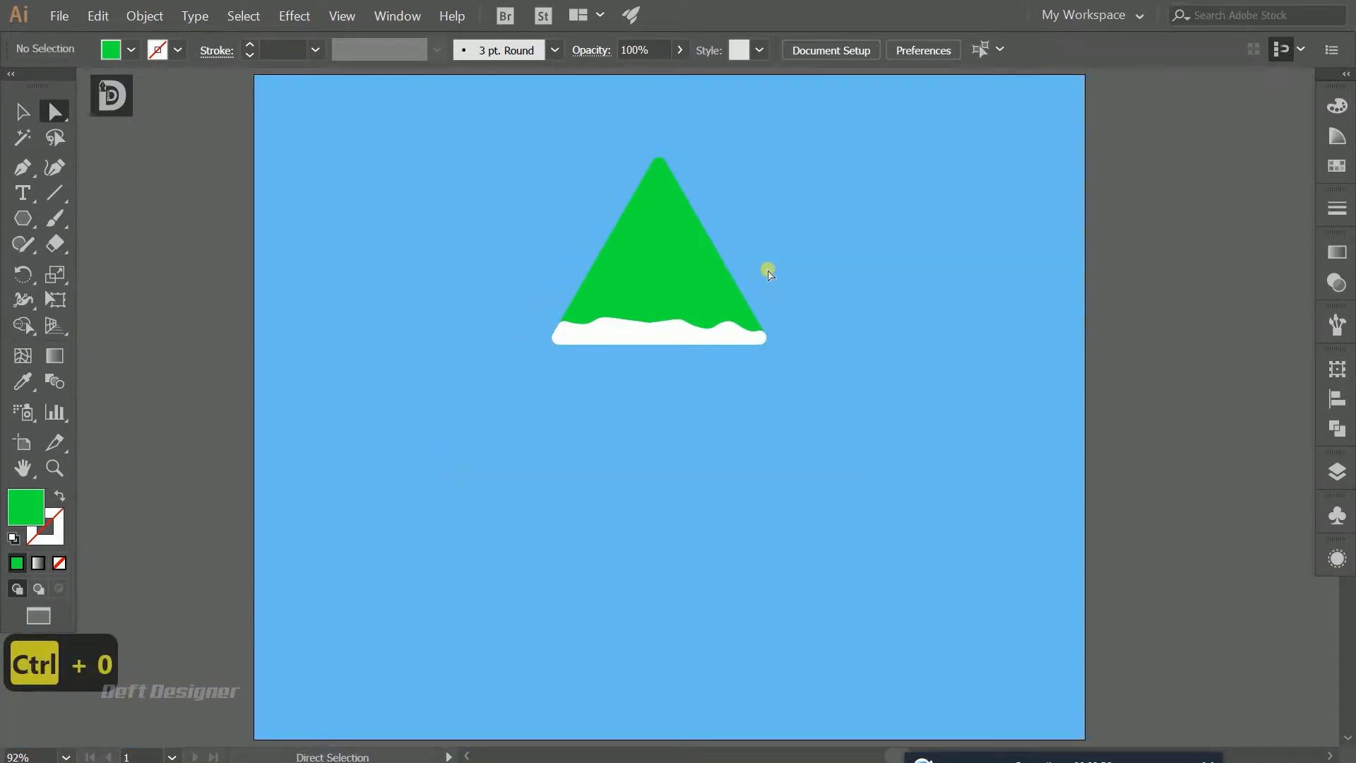
pyautogui.keyDown('alt'); pyautogui.scroll(2, 706, 257); pyautogui.keyUp('alt')
pyautogui.click(625, 202)
pyautogui.rightClick(625, 202)
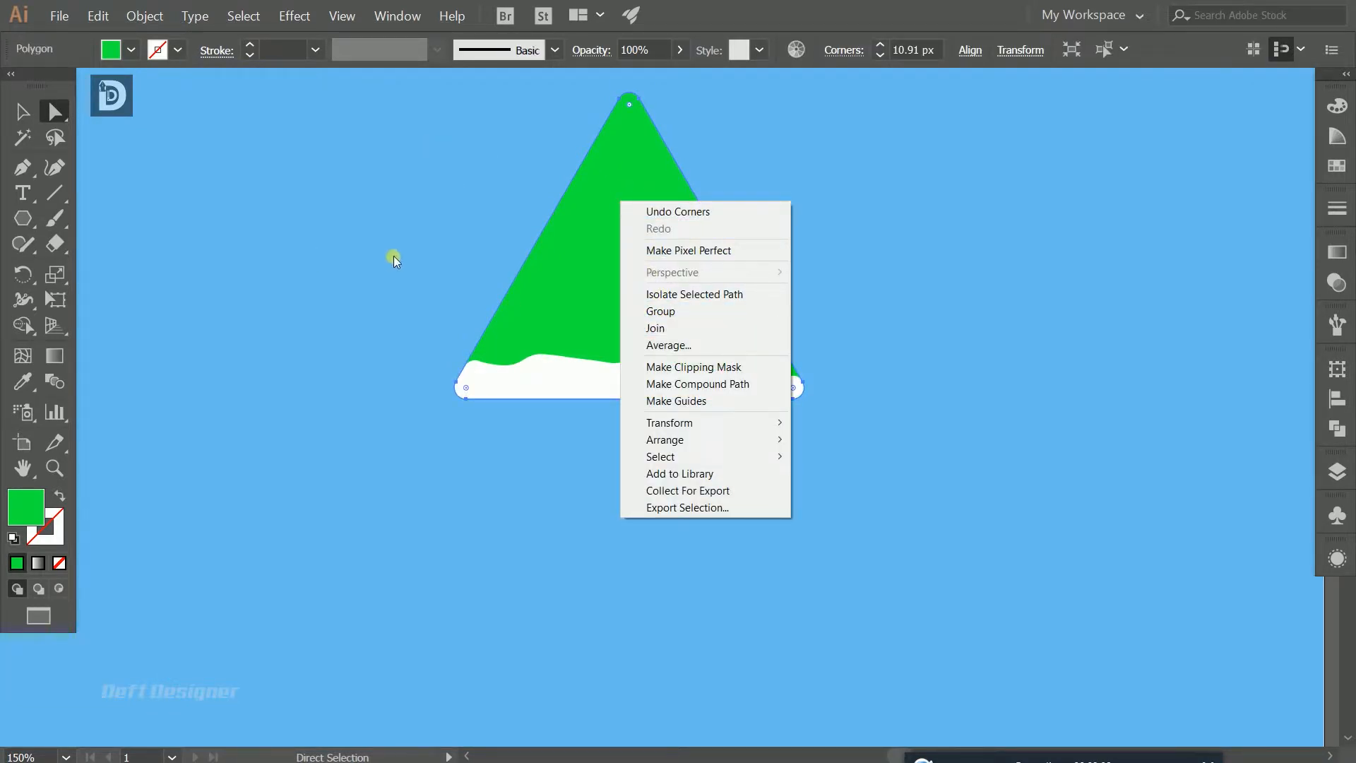
pyautogui.click(449, 275)
pyautogui.press('a')
pyautogui.click(574, 281)
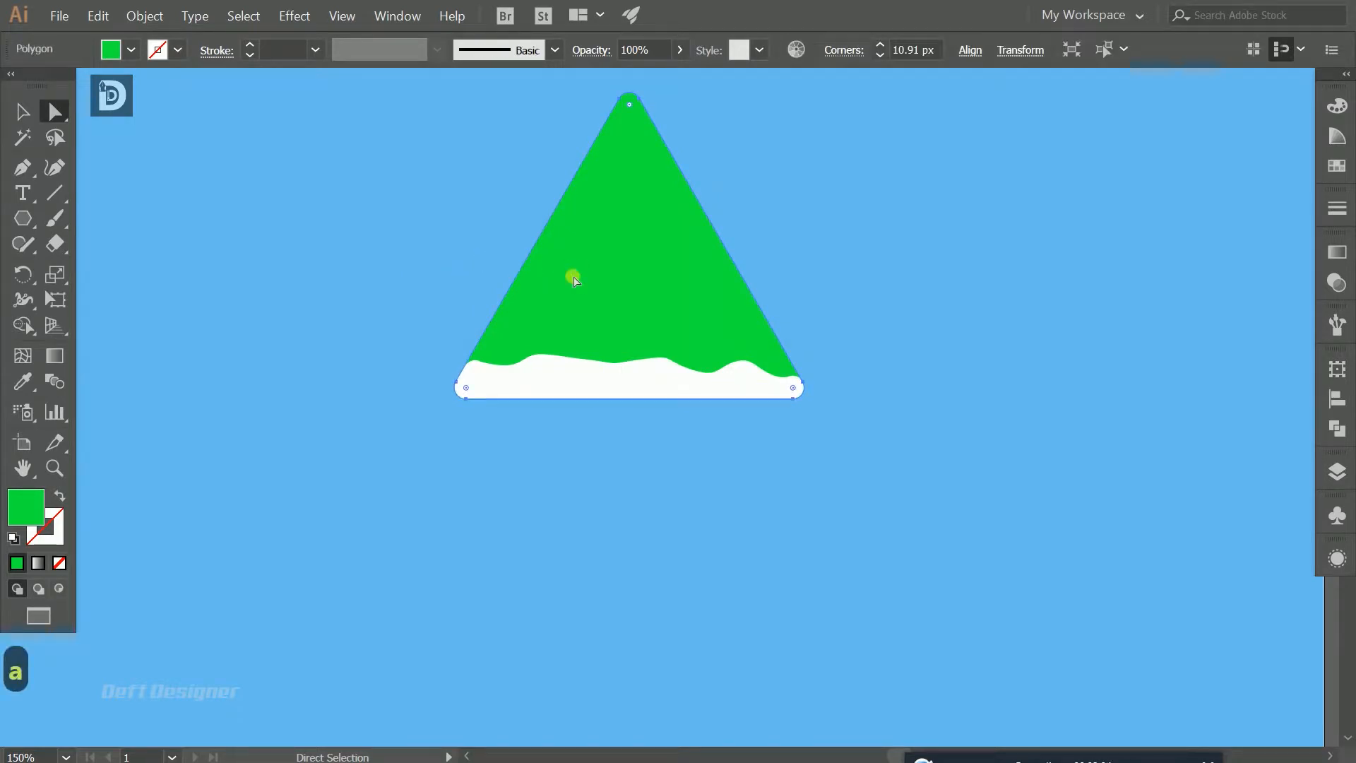
pyautogui.moveTo(619, 280); pyautogui.dragTo(690, 273)
pyautogui.hotkey('ctrl', 'z')
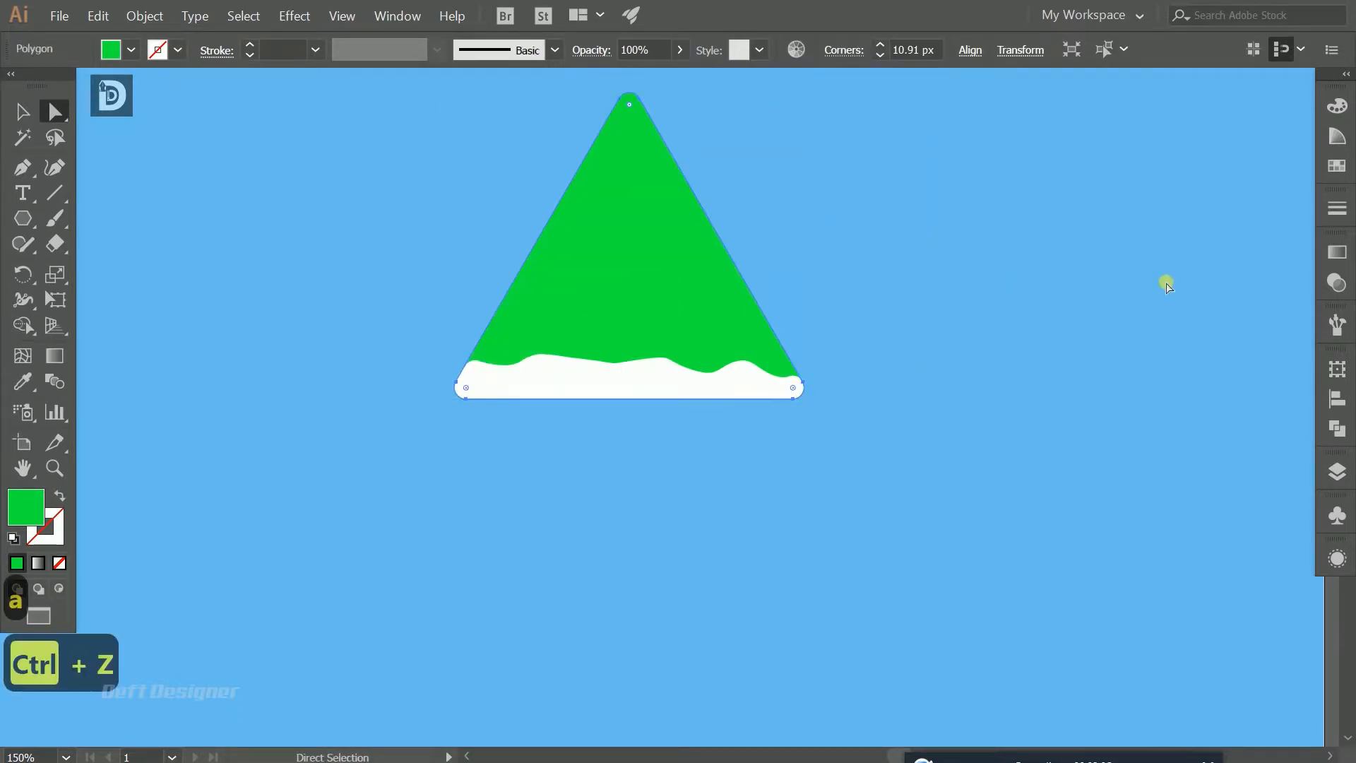
# Step: Fill the green triangle with the white-to-black linear gradient at 0°
pyautogui.click(881, 210)
pyautogui.click(642, 197)
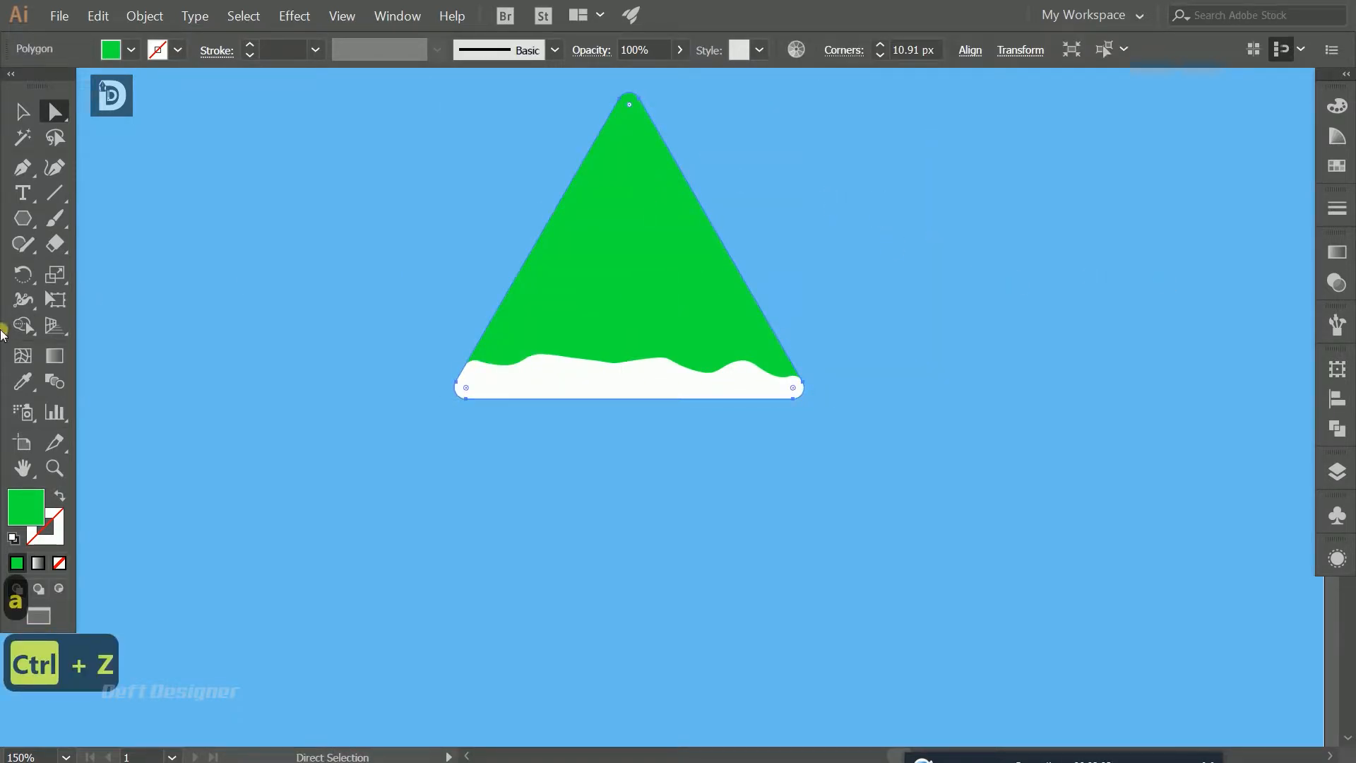
pyautogui.click(56, 356)
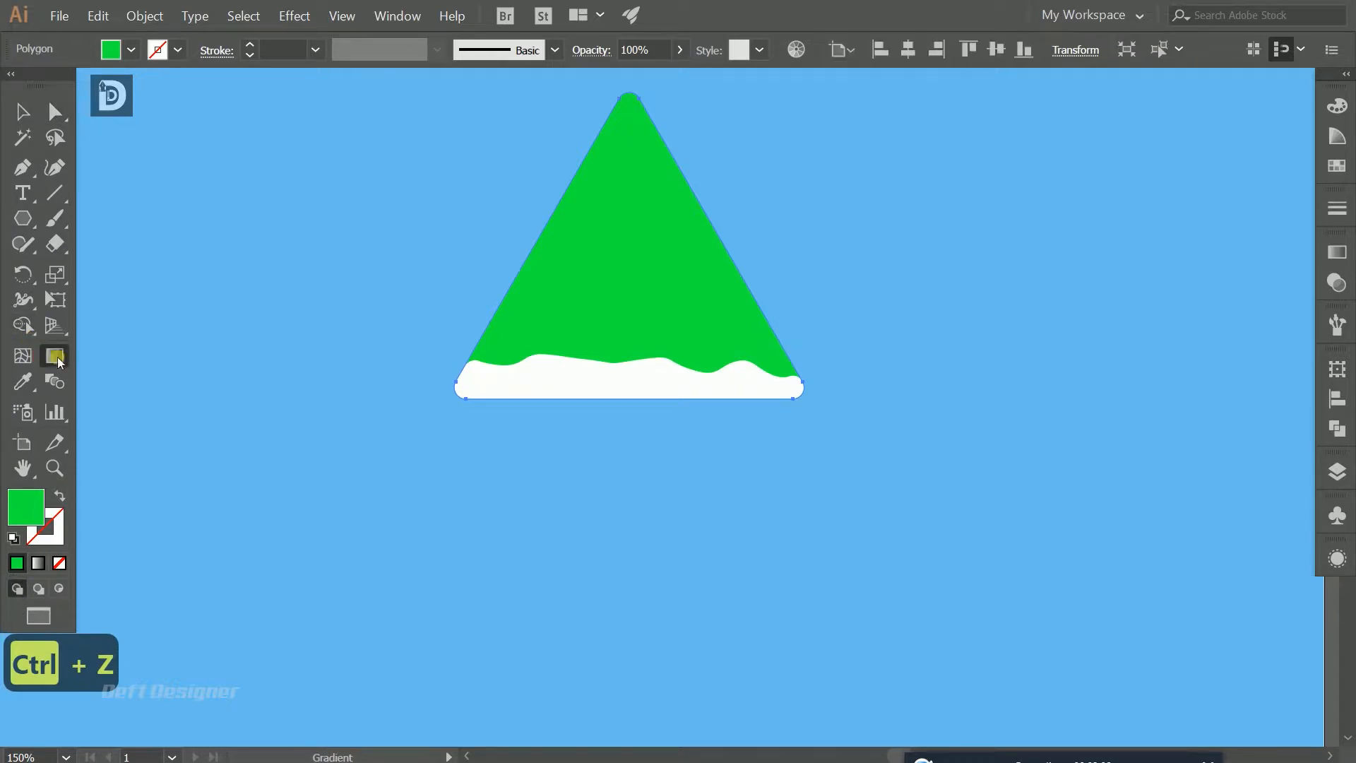
pyautogui.click(1336, 252)
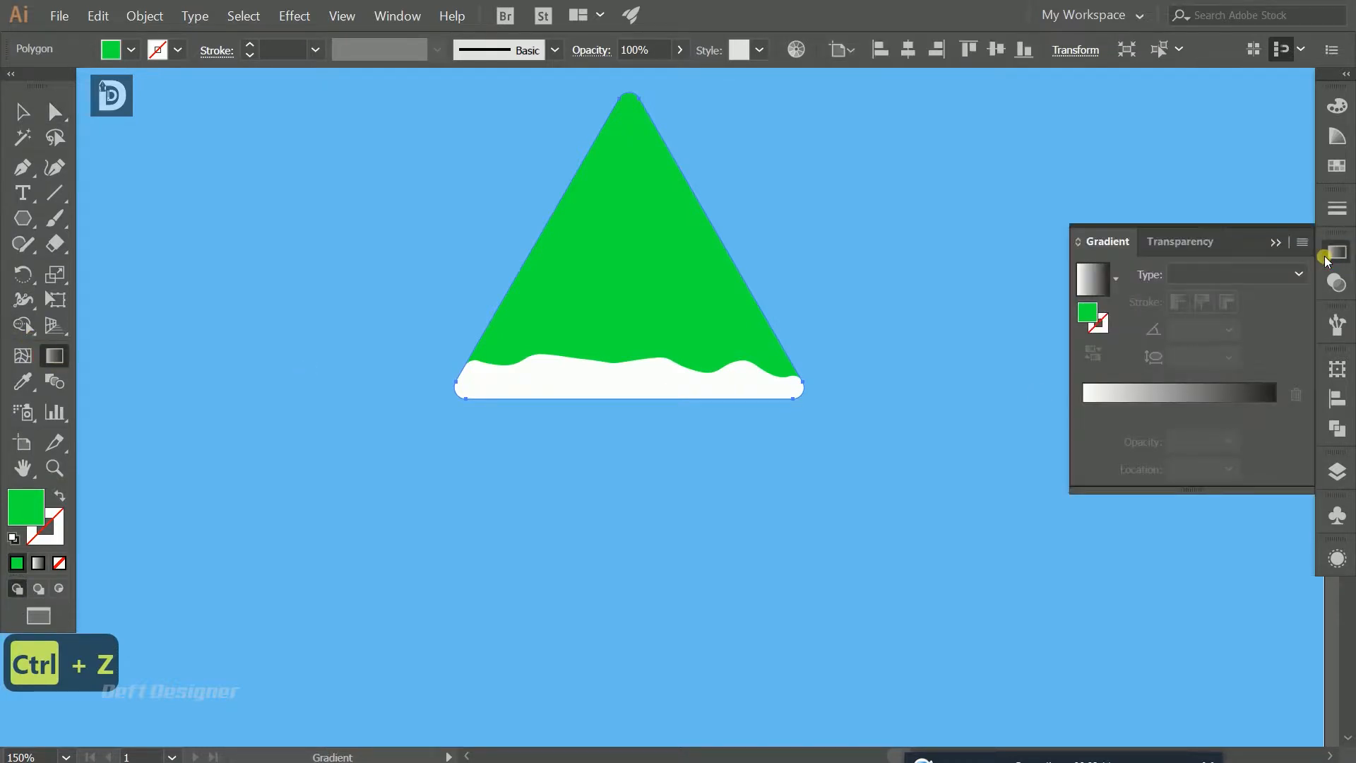
pyautogui.click(1109, 276)
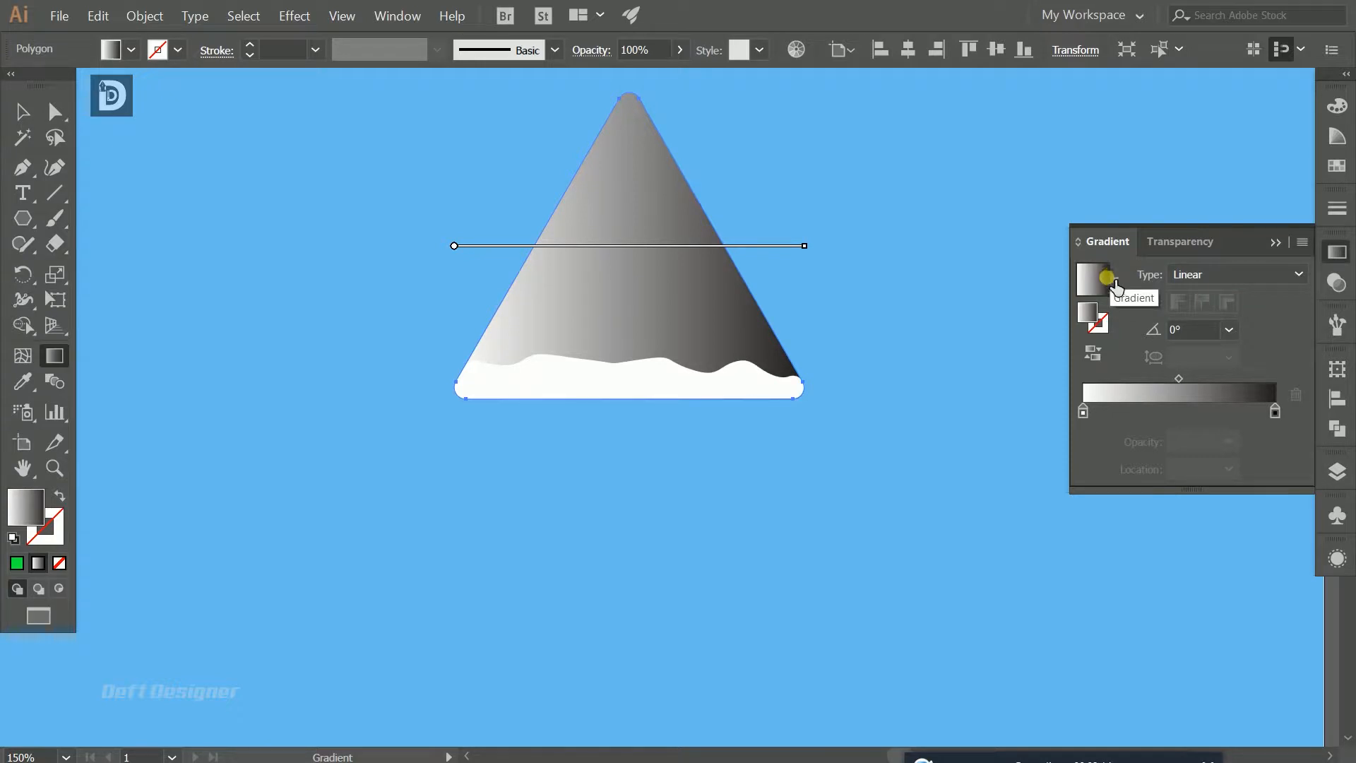
pyautogui.moveTo(478, 249)
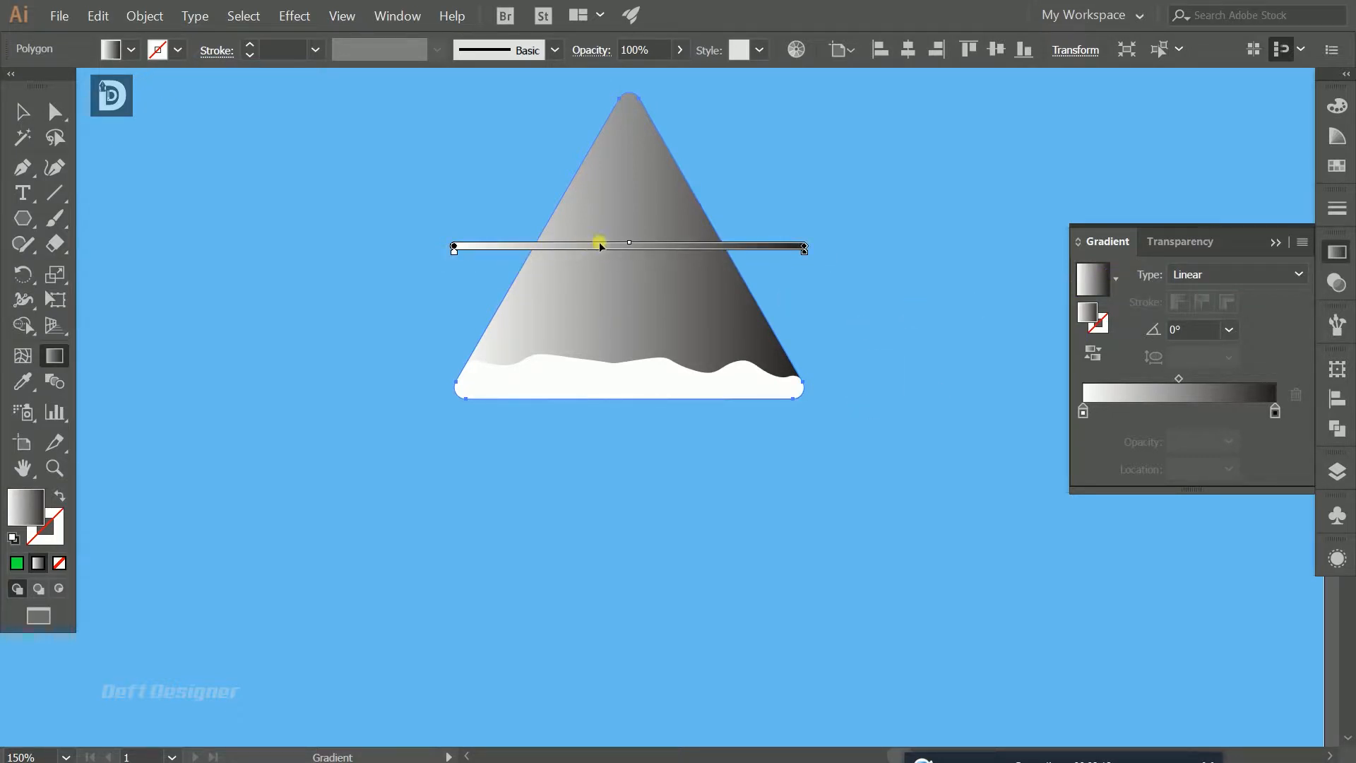
pyautogui.click(622, 247)
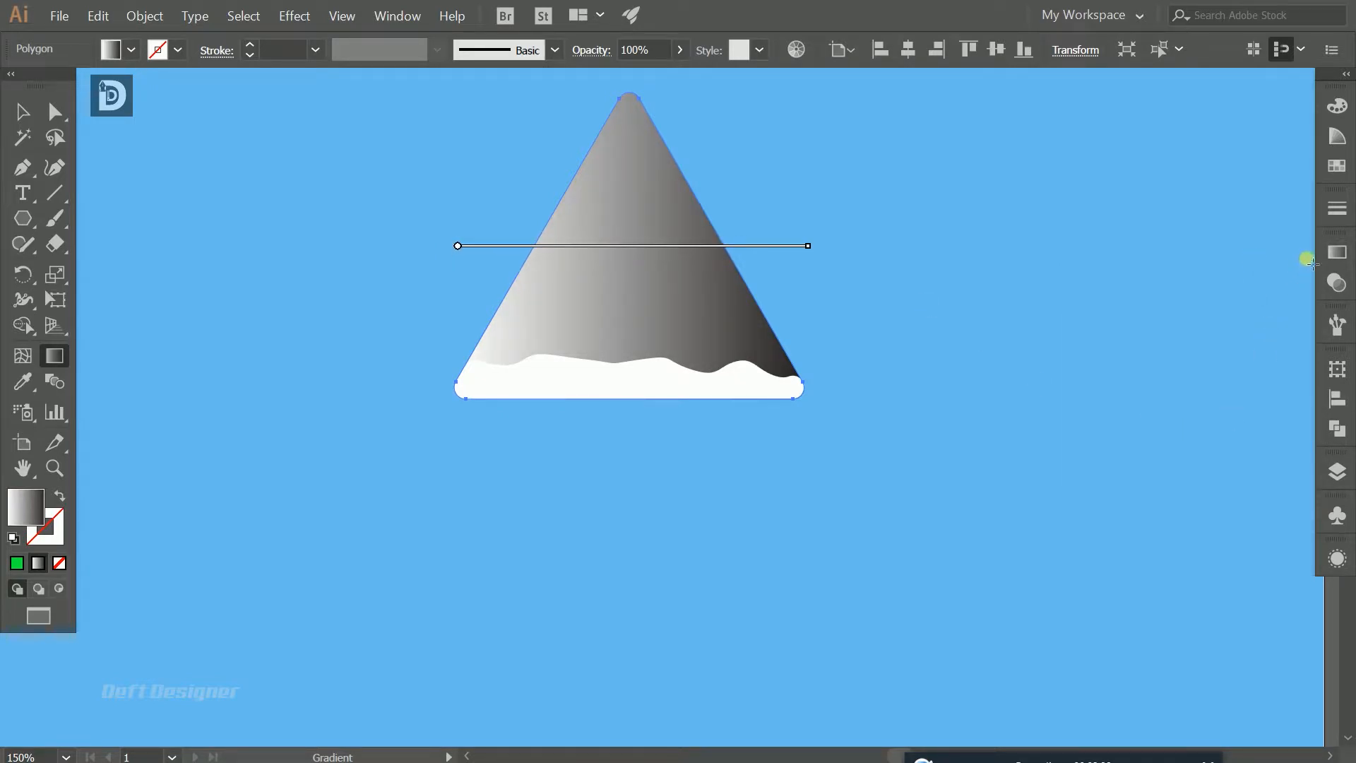
# Step: Recolor the black end stop of the triangle's gradient to dark green 009100
pyautogui.click(1337, 252)
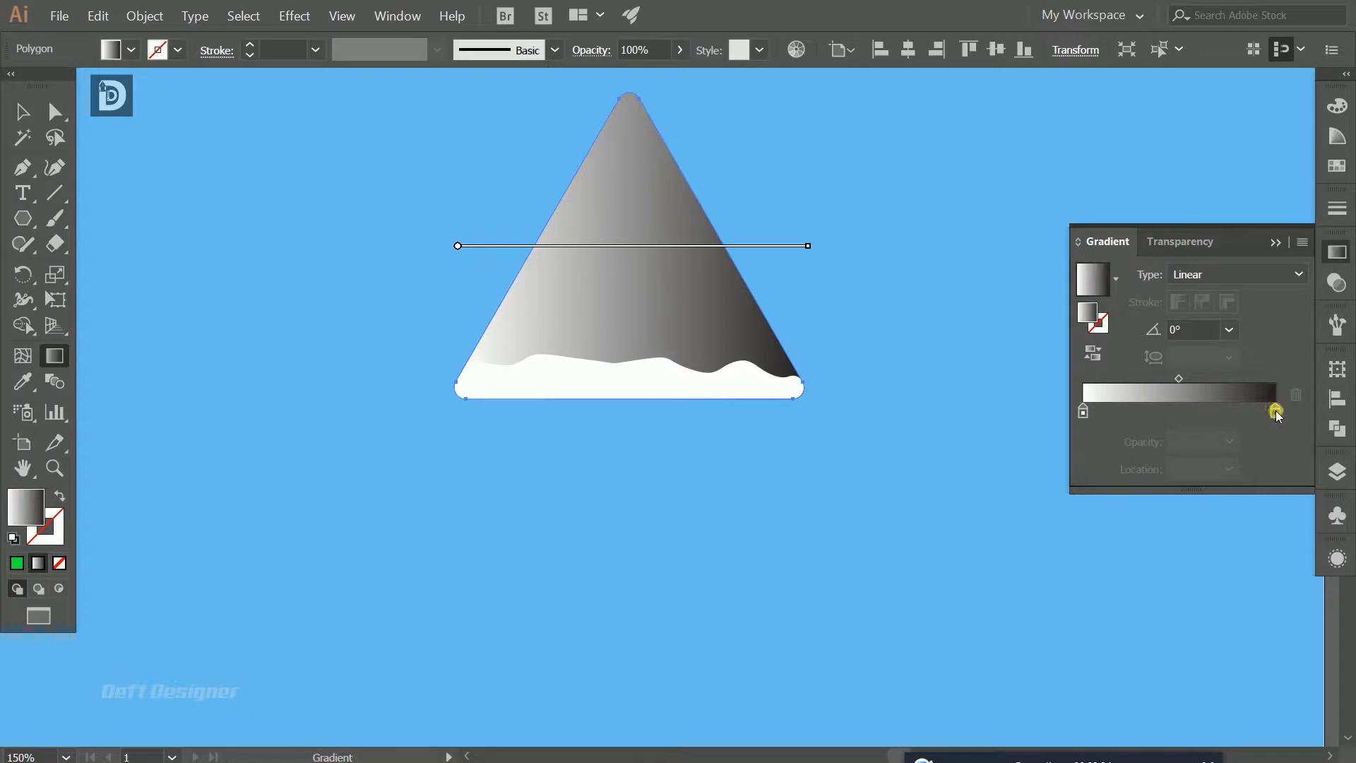
pyautogui.click(1275, 411)
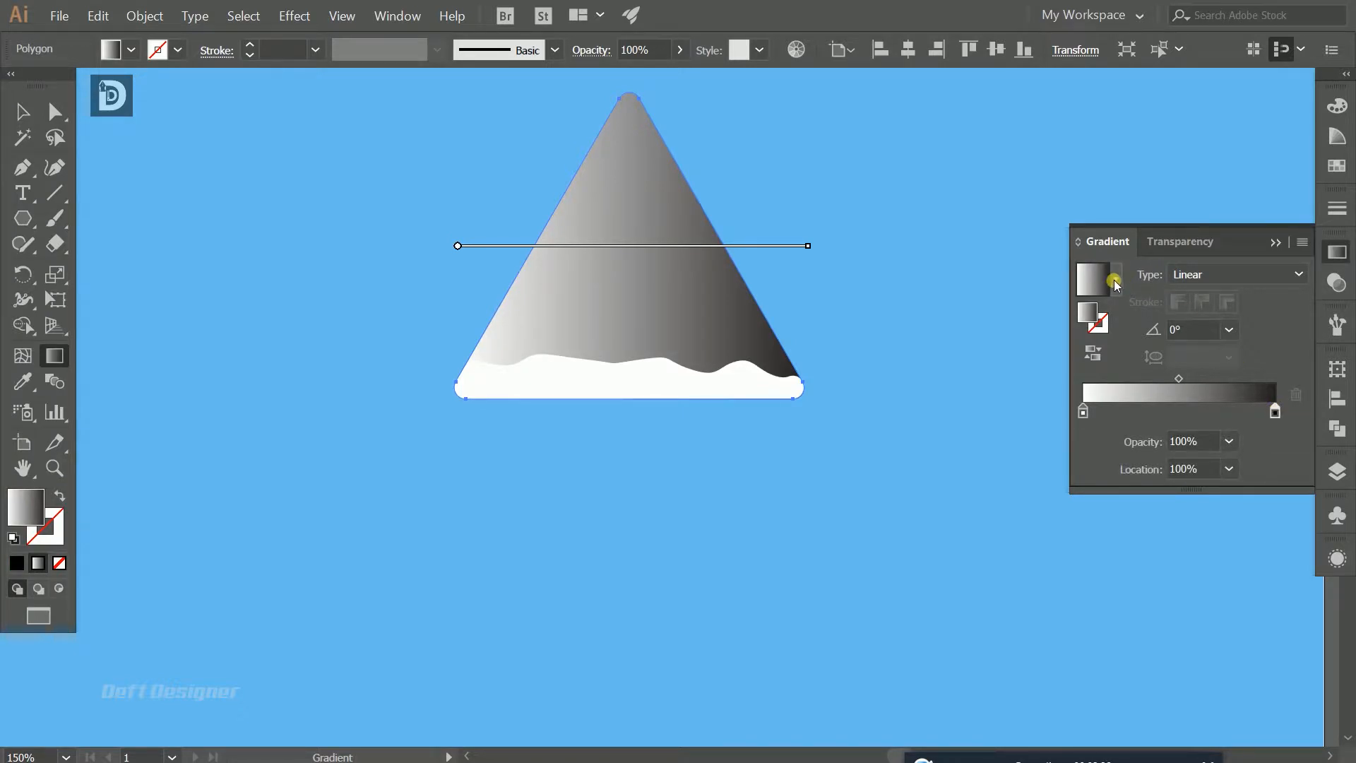
pyautogui.doubleClick(1275, 412)
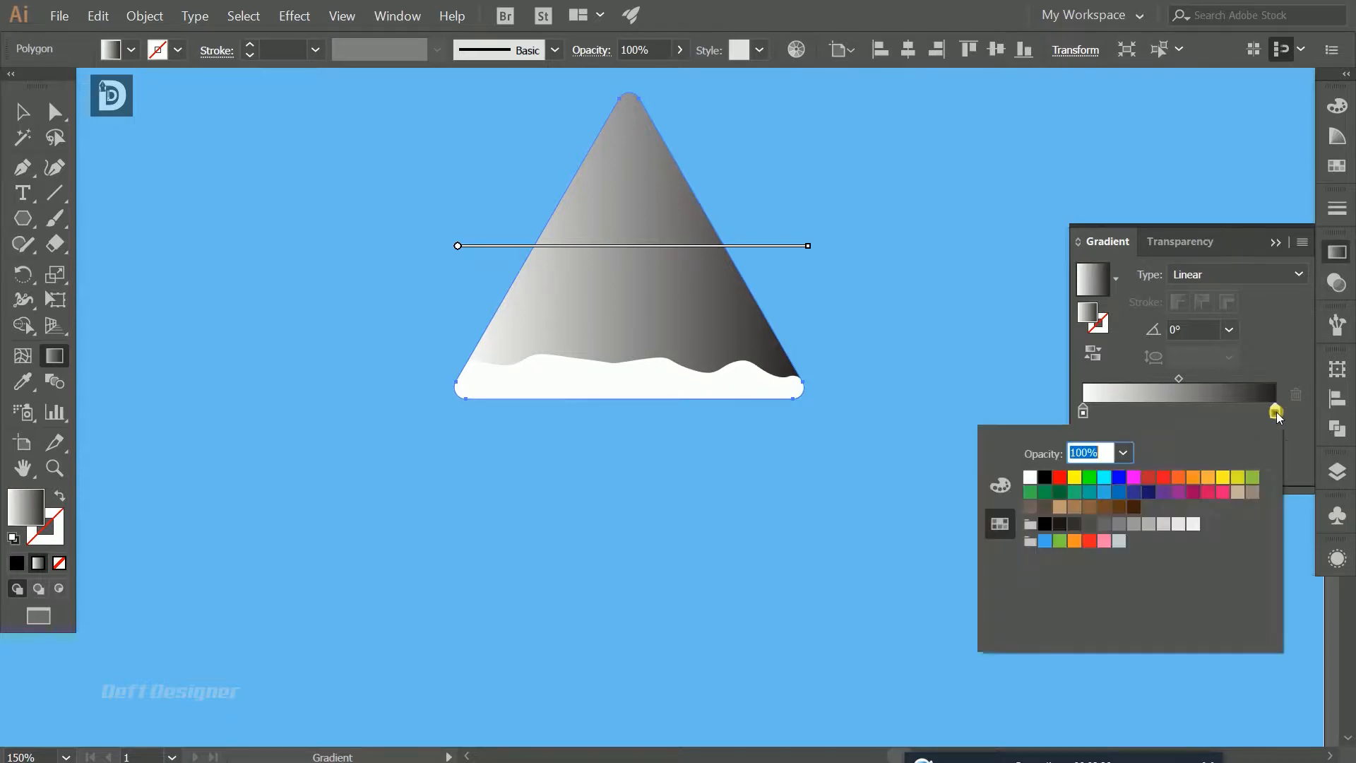
pyautogui.click(1089, 477)
pyautogui.click(1206, 418)
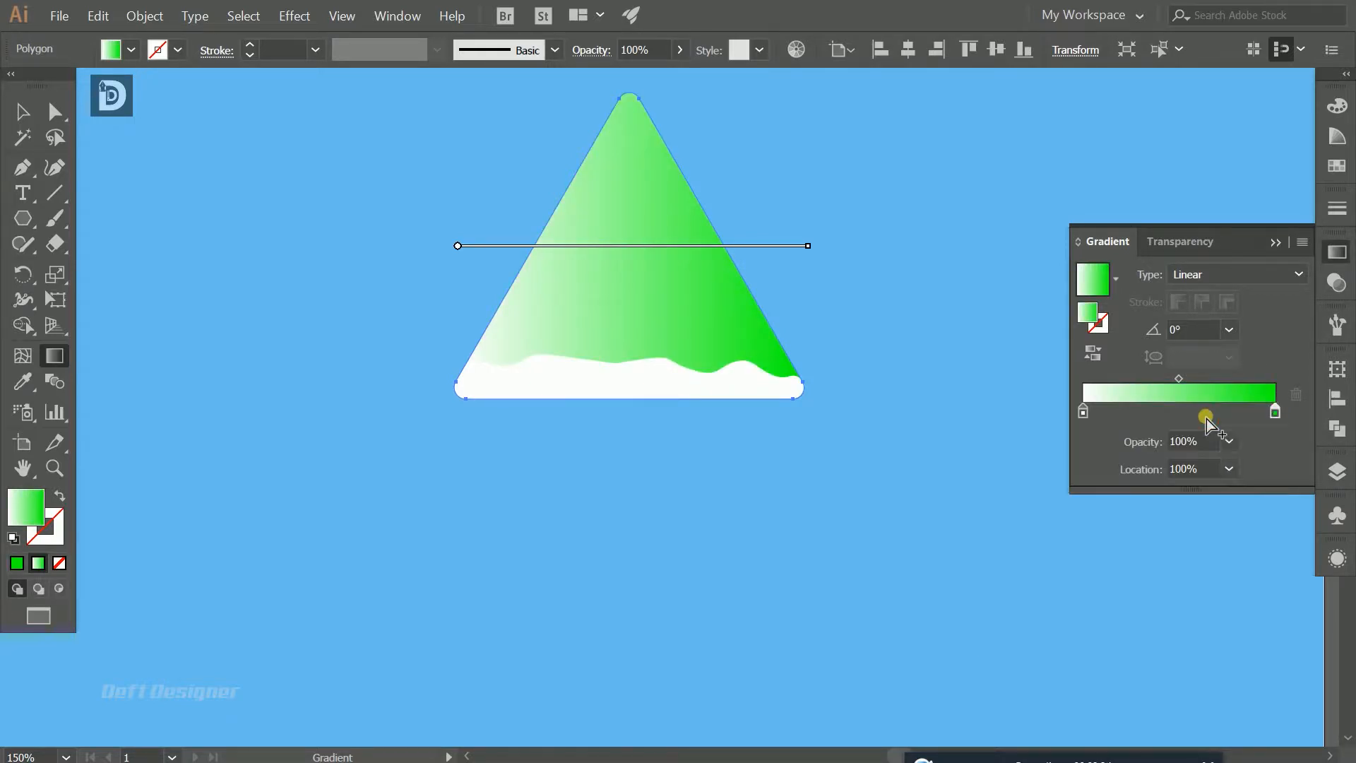
pyautogui.doubleClick(1274, 412)
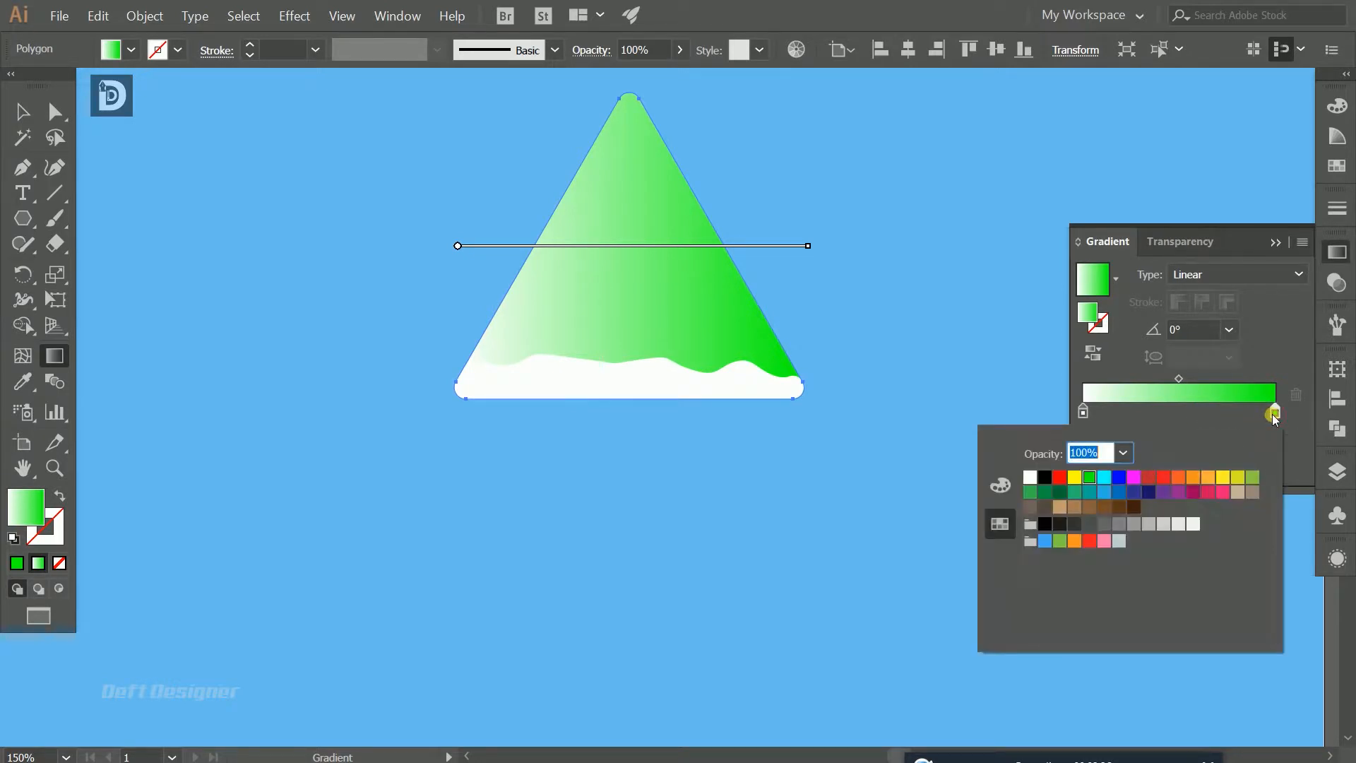
pyautogui.click(1000, 486)
pyautogui.moveTo(1204, 529); pyautogui.dragTo(1159, 529)
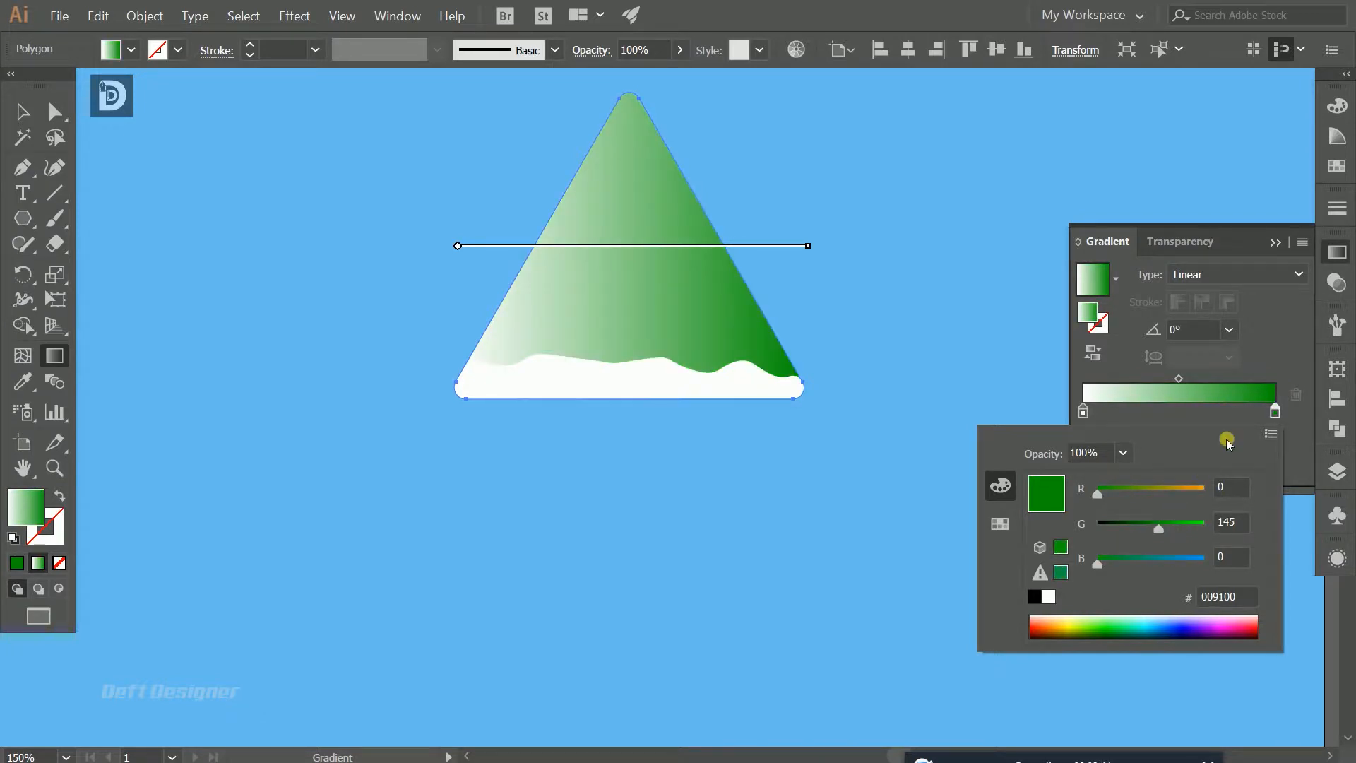
pyautogui.click(1274, 414)
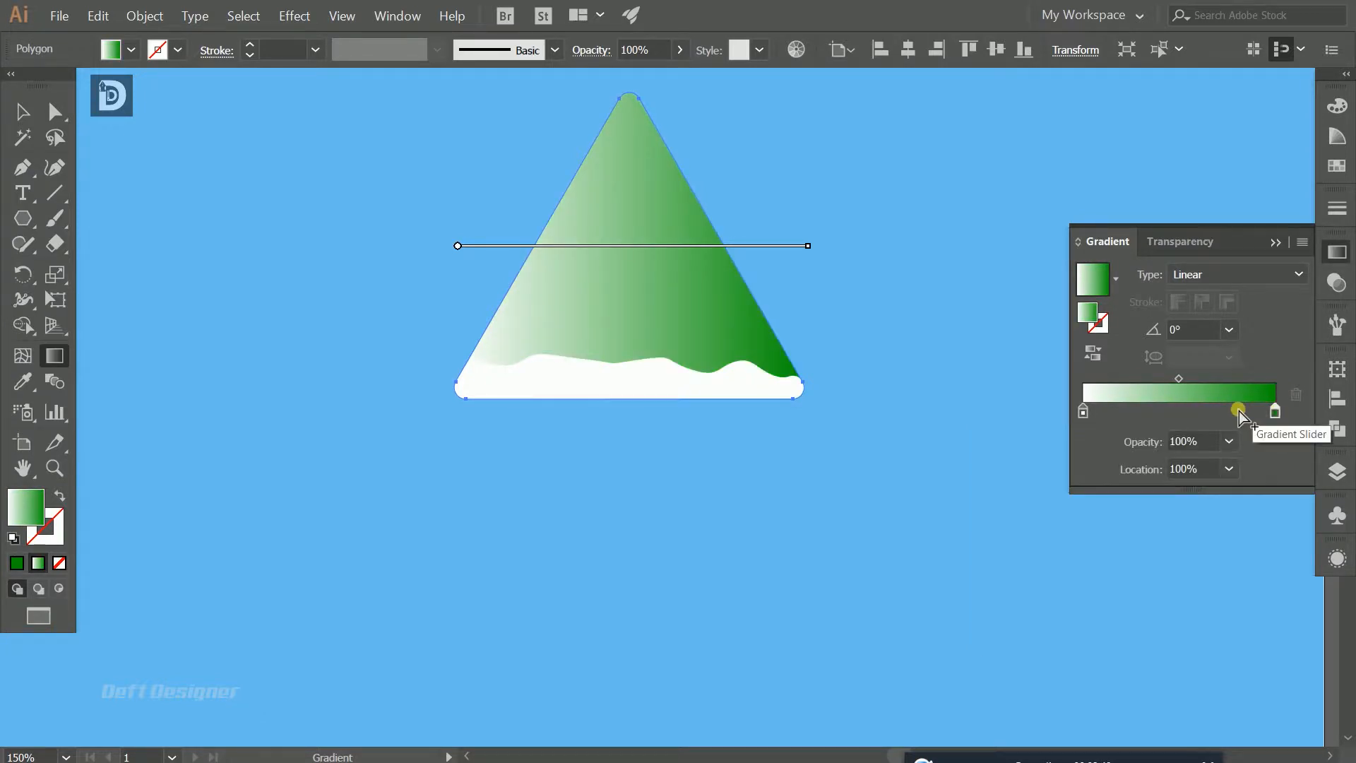
# Step: Add a gradient stop between the middle and the dark green end, with its green value set to 202
pyautogui.click(1224, 410)
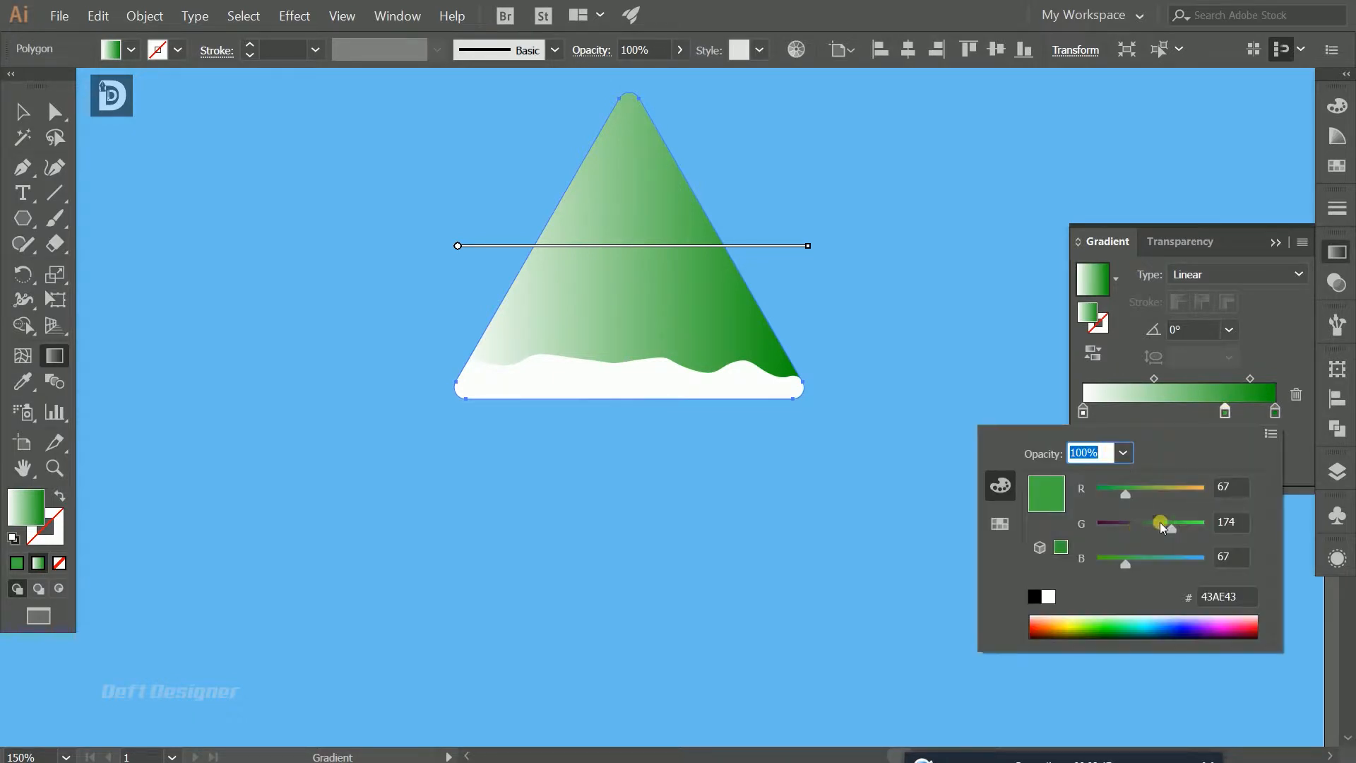
pyautogui.moveTo(1171, 531); pyautogui.dragTo(1192, 538)
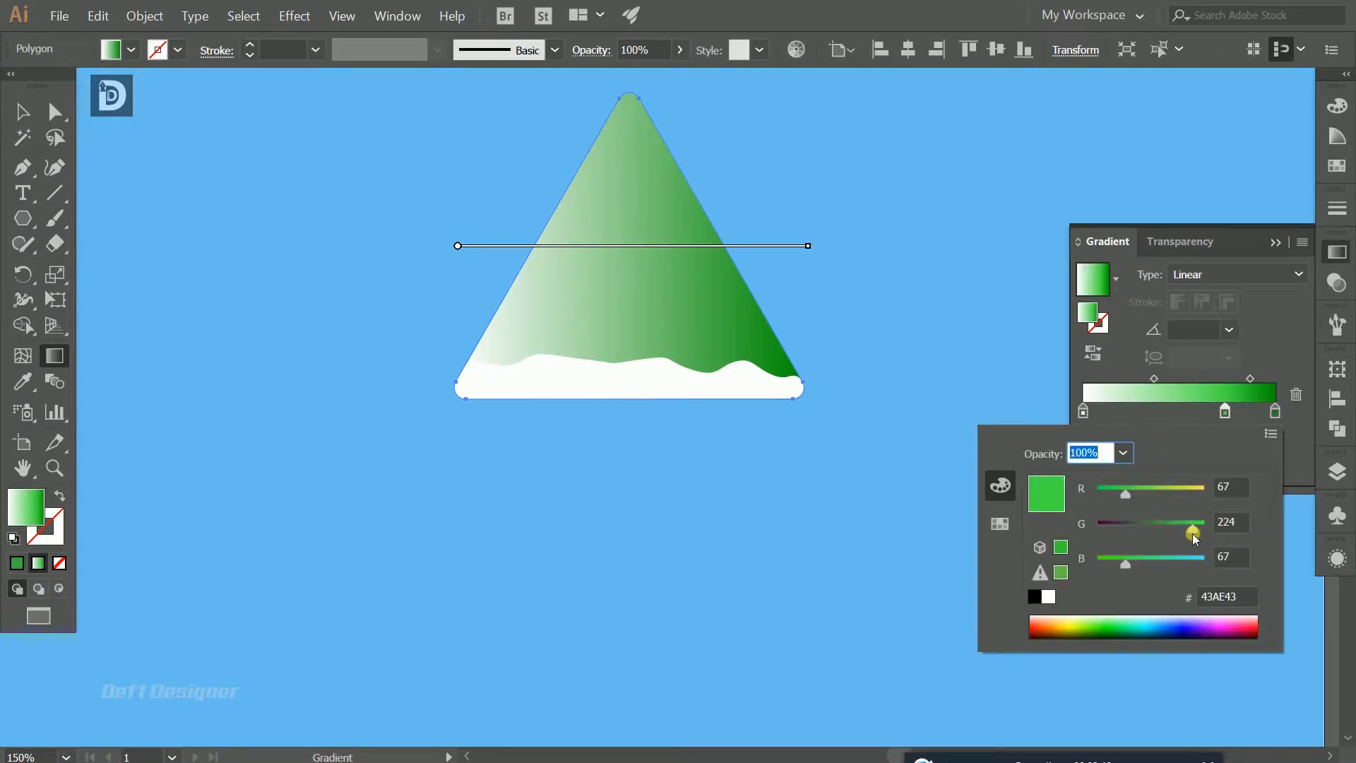
pyautogui.moveTo(1192, 534); pyautogui.dragTo(1181, 530)
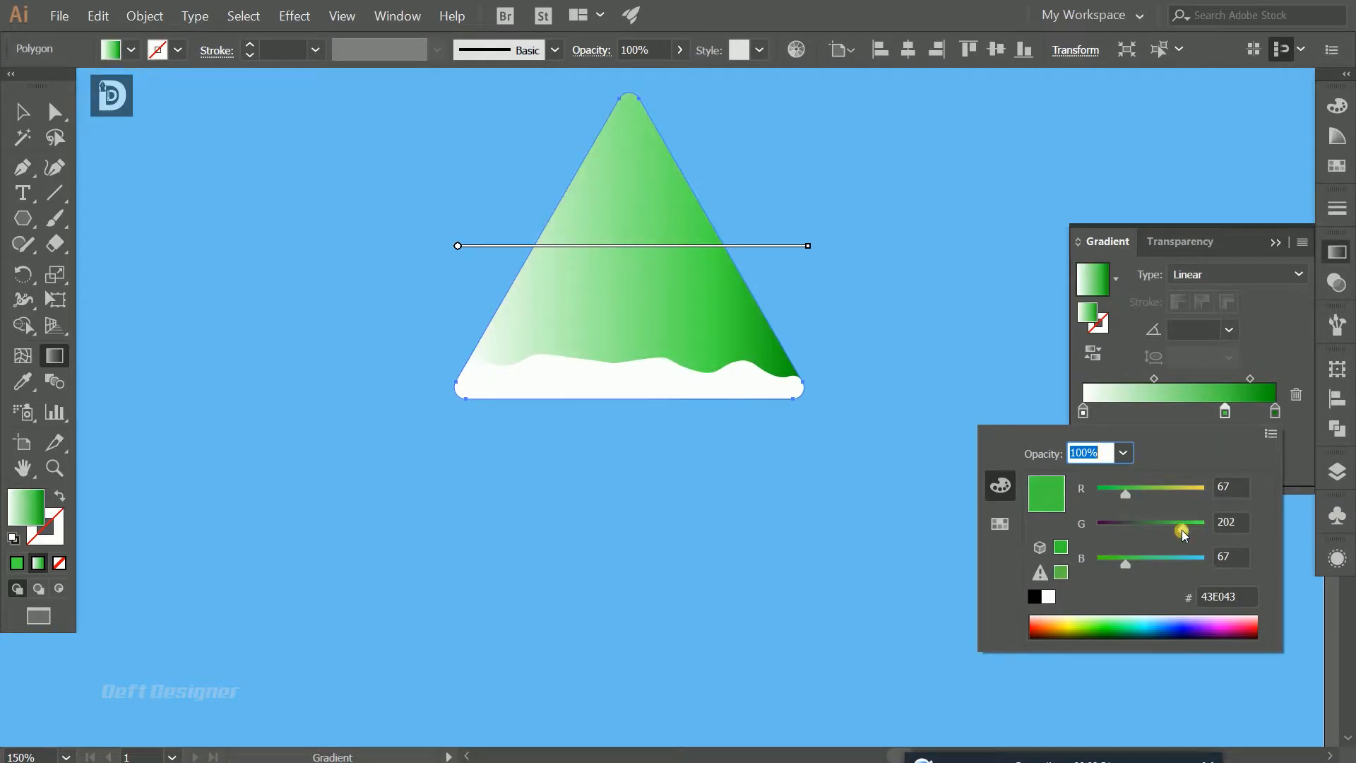
# Step: Add another gradient stop at 43.51% and color it bright green 15E017
pyautogui.click(1166, 416)
pyautogui.click(1166, 413)
pyautogui.doubleClick(1167, 413)
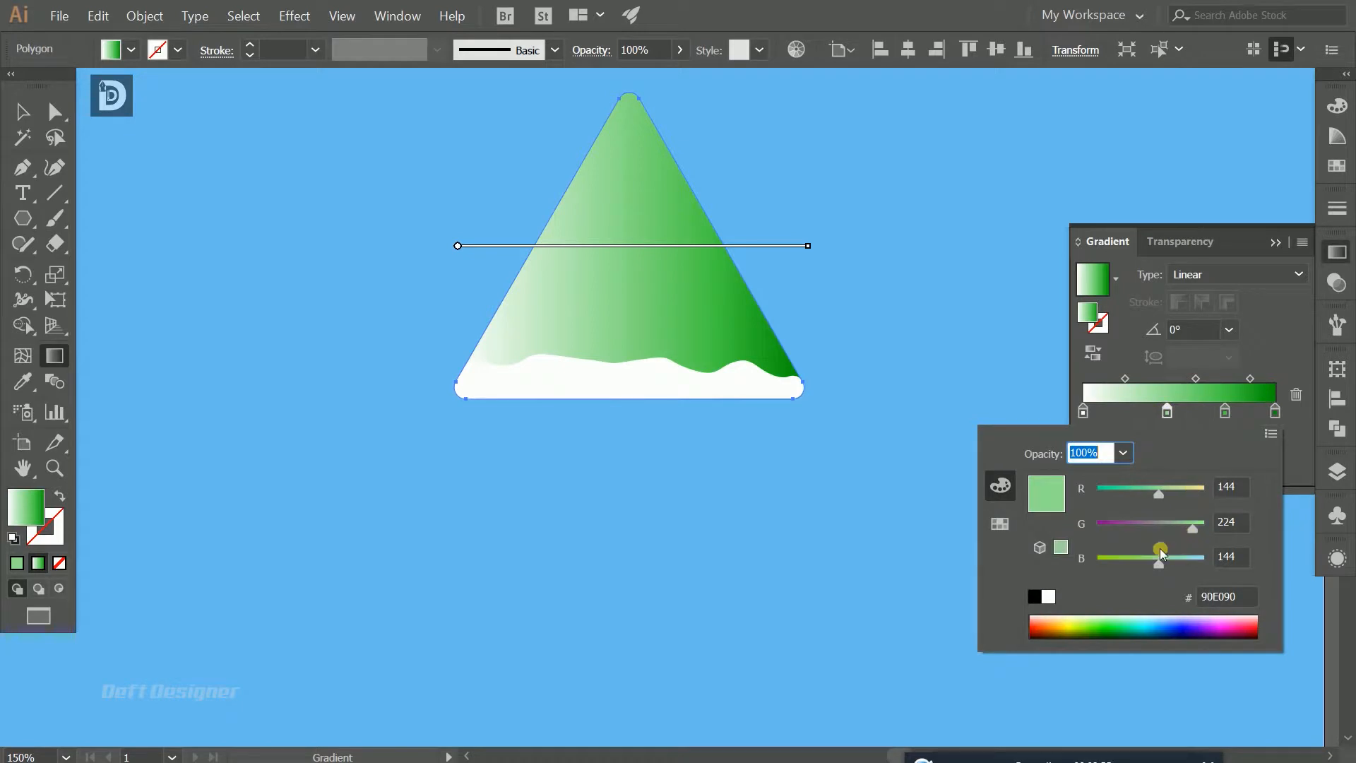
pyautogui.moveTo(1165, 565); pyautogui.dragTo(1206, 537)
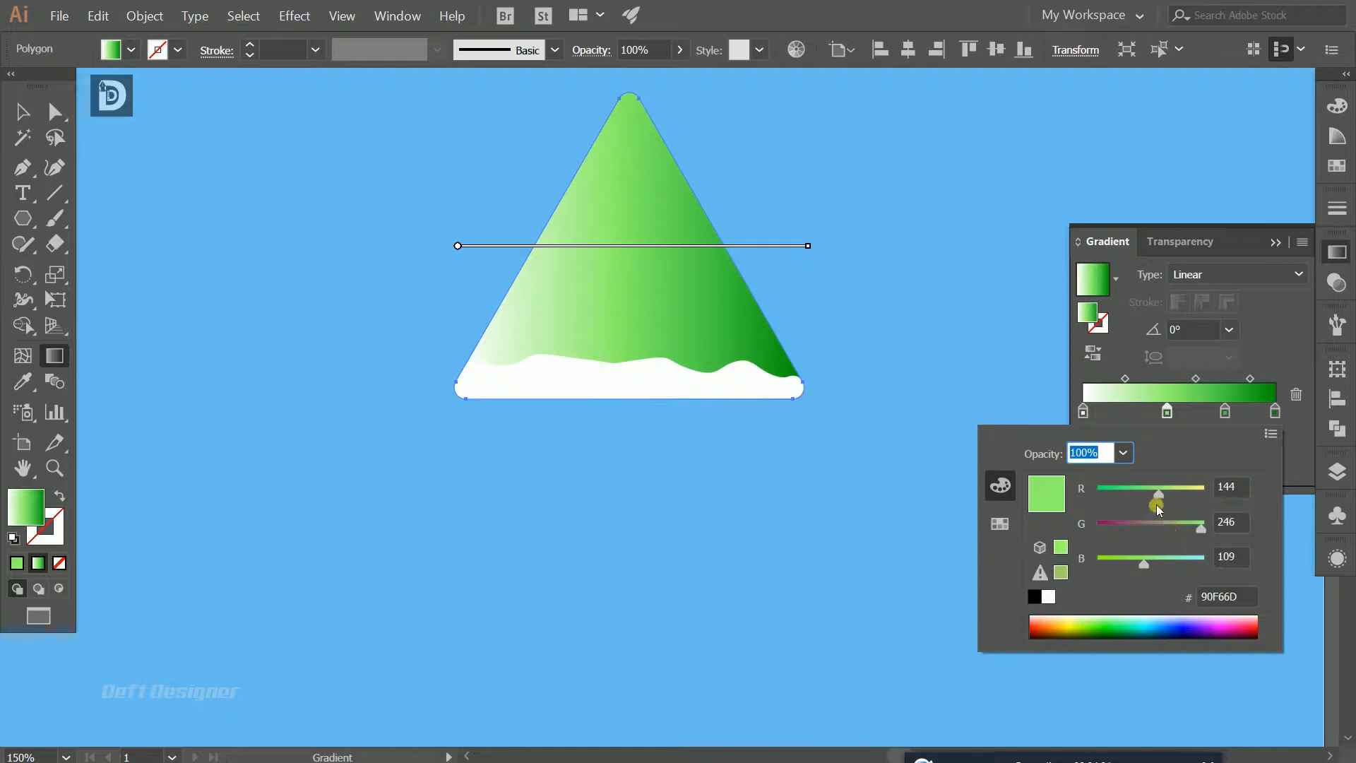
pyautogui.moveTo(1157, 498); pyautogui.dragTo(1148, 499)
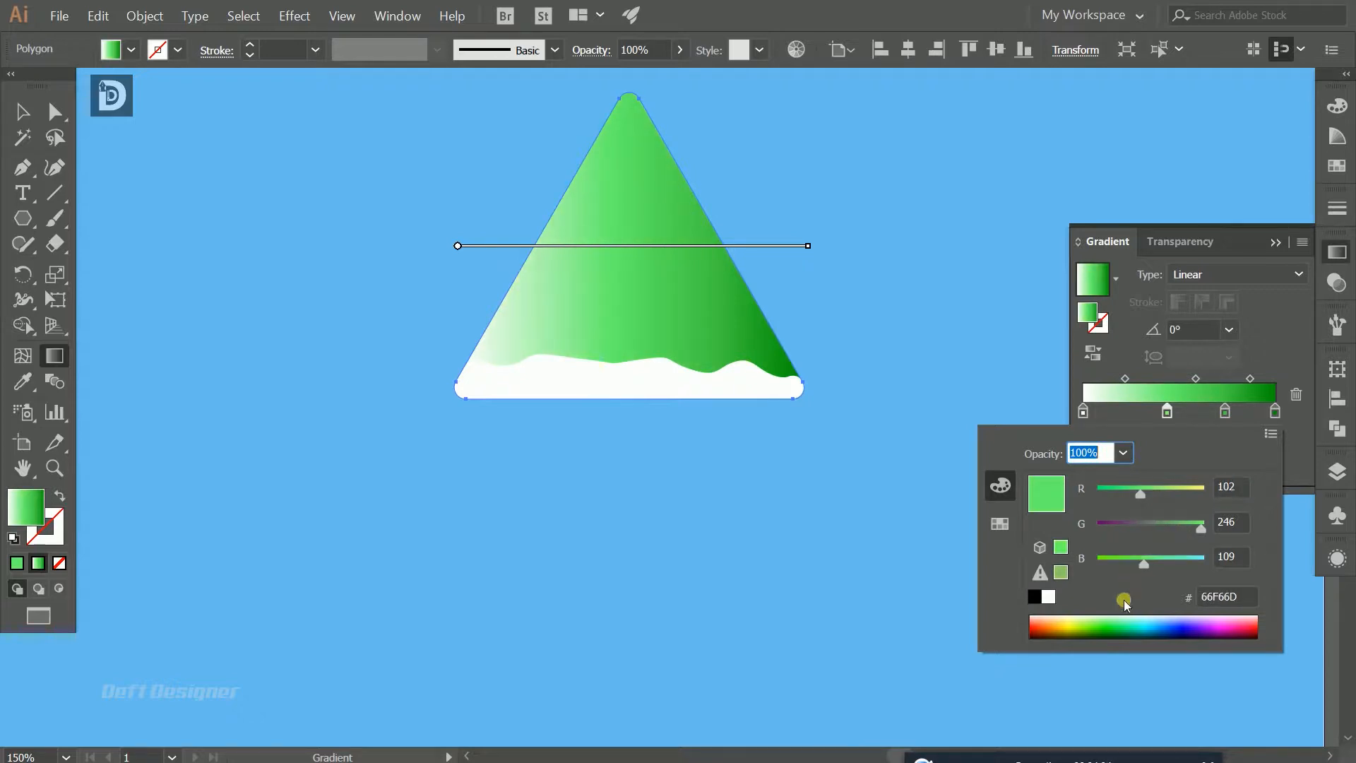
pyautogui.click(1106, 628)
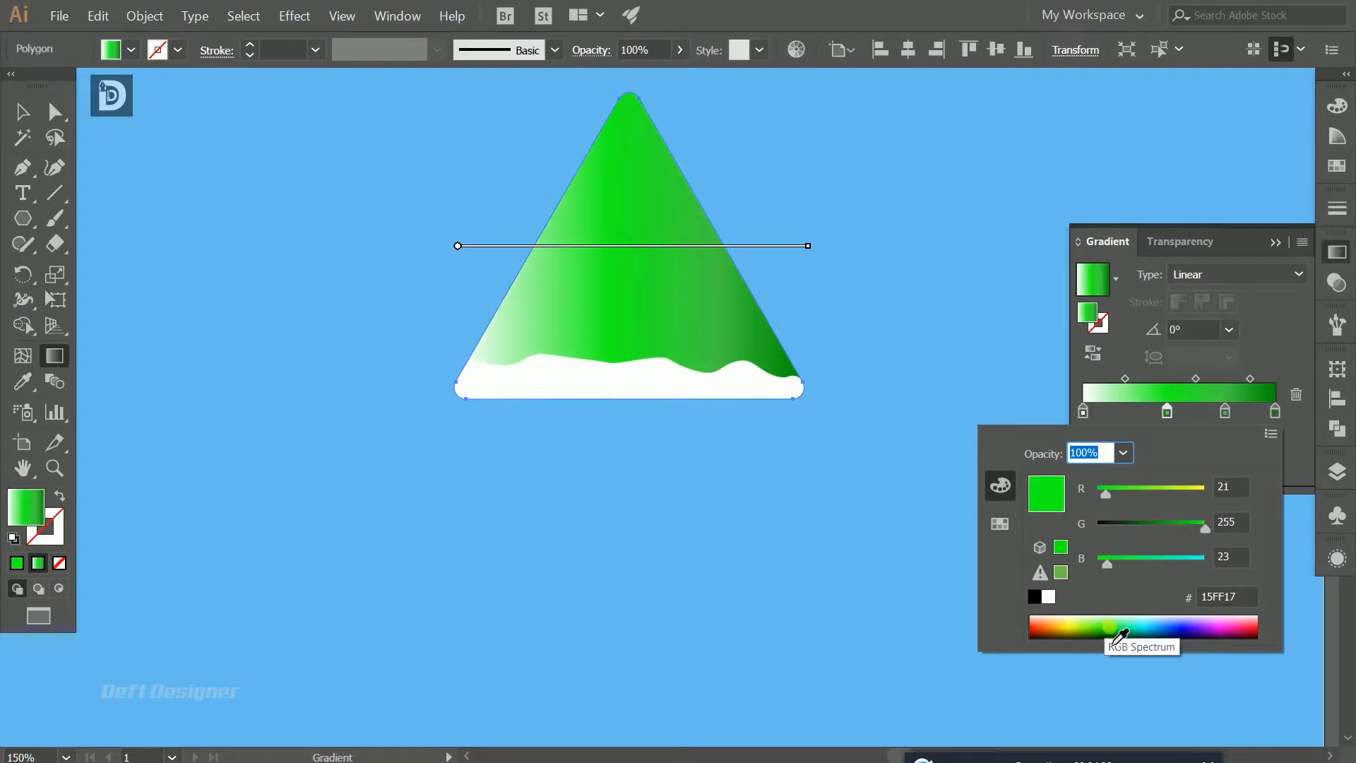
pyautogui.moveTo(1203, 533); pyautogui.dragTo(1192, 533)
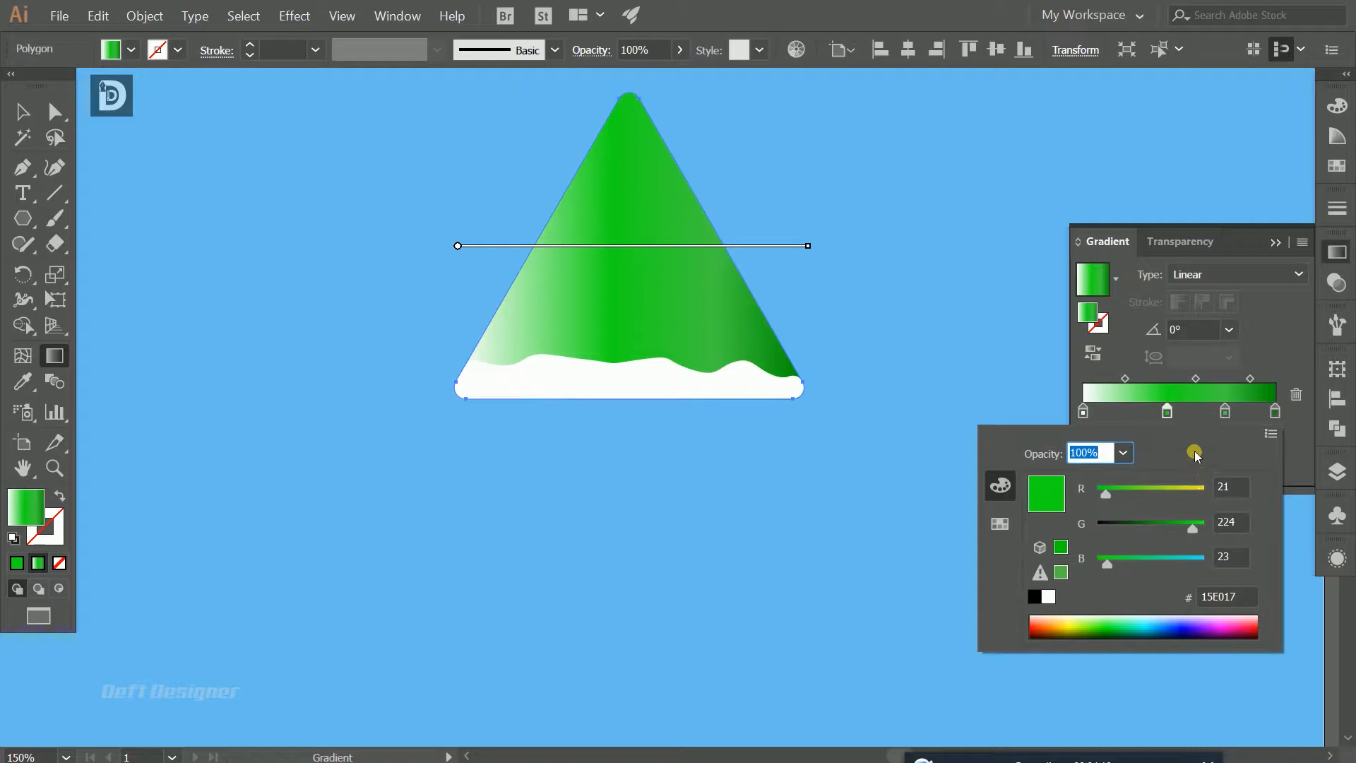
# Step: Reposition the two middle stops of the triangle's gradient and recolor the first of them to a lighter, softer green
pyautogui.click(1222, 414)
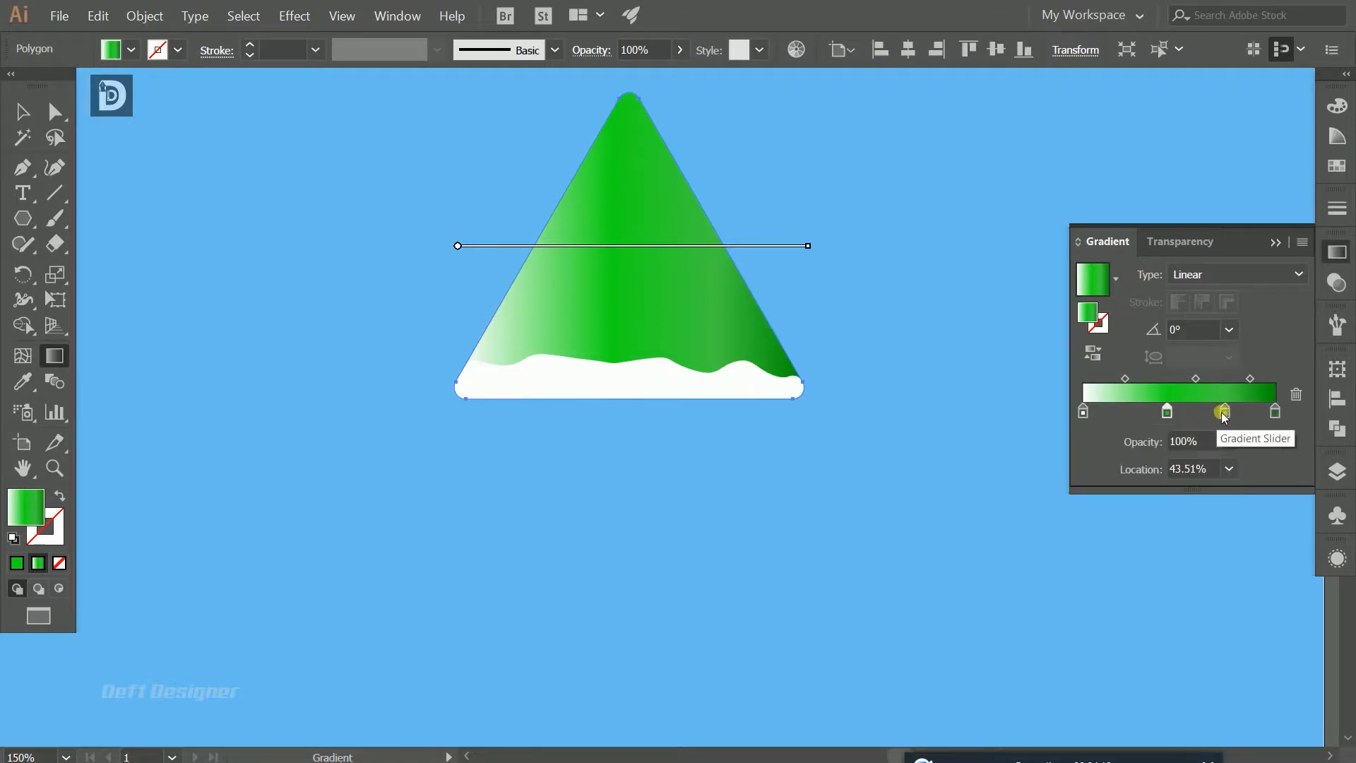
pyautogui.moveTo(1224, 413); pyautogui.dragTo(1176, 413)
pyautogui.doubleClick(1175, 413)
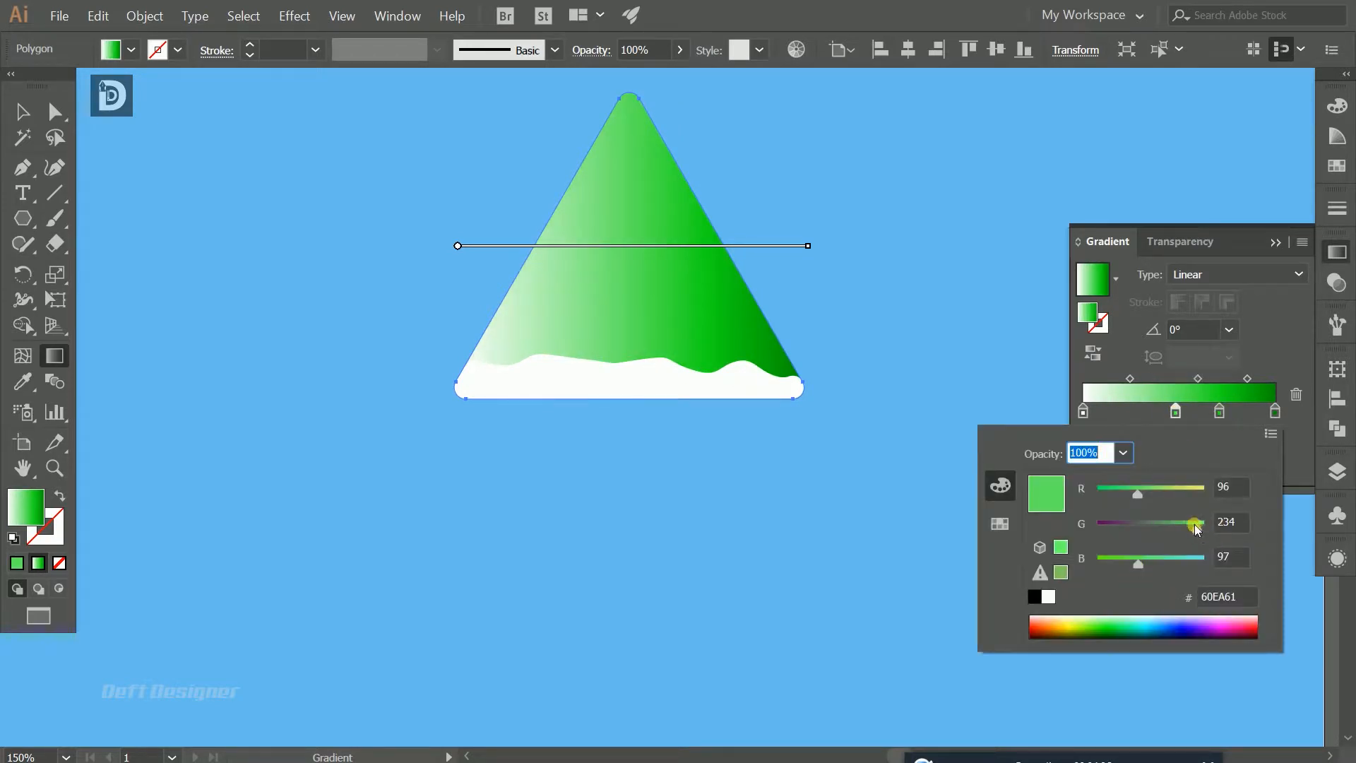
pyautogui.moveTo(1195, 527); pyautogui.dragTo(1127, 563)
# Step: Replace the gradient's white start with a bright green 18FF00 stop at 0%
pyautogui.moveTo(1175, 412); pyautogui.dragTo(1085, 452)
pyautogui.doubleClick(1083, 412)
pyautogui.click(1129, 418)
pyautogui.click(1101, 412)
pyautogui.moveTo(1102, 411); pyautogui.dragTo(1083, 411)
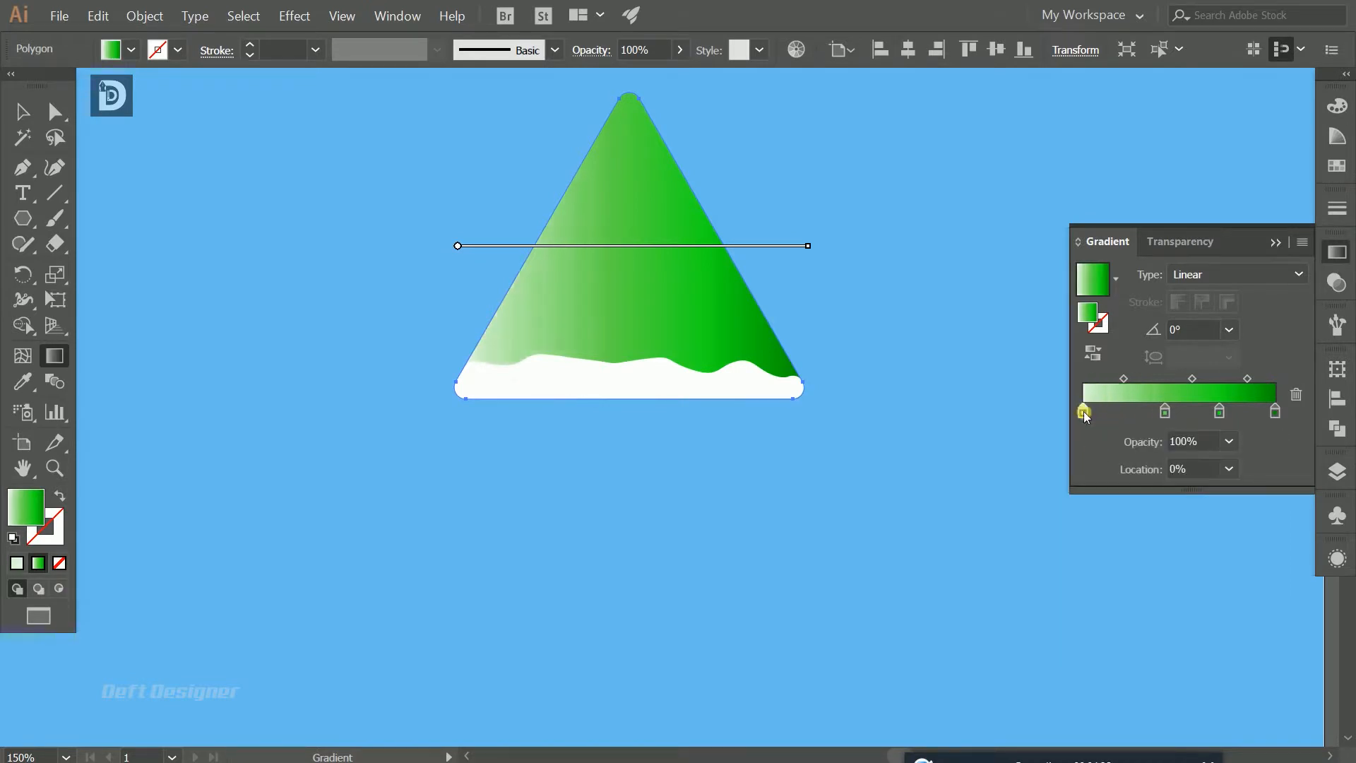
pyautogui.doubleClick(1083, 411)
pyautogui.click(1104, 629)
pyautogui.moveTo(1178, 527); pyautogui.dragTo(1220, 529)
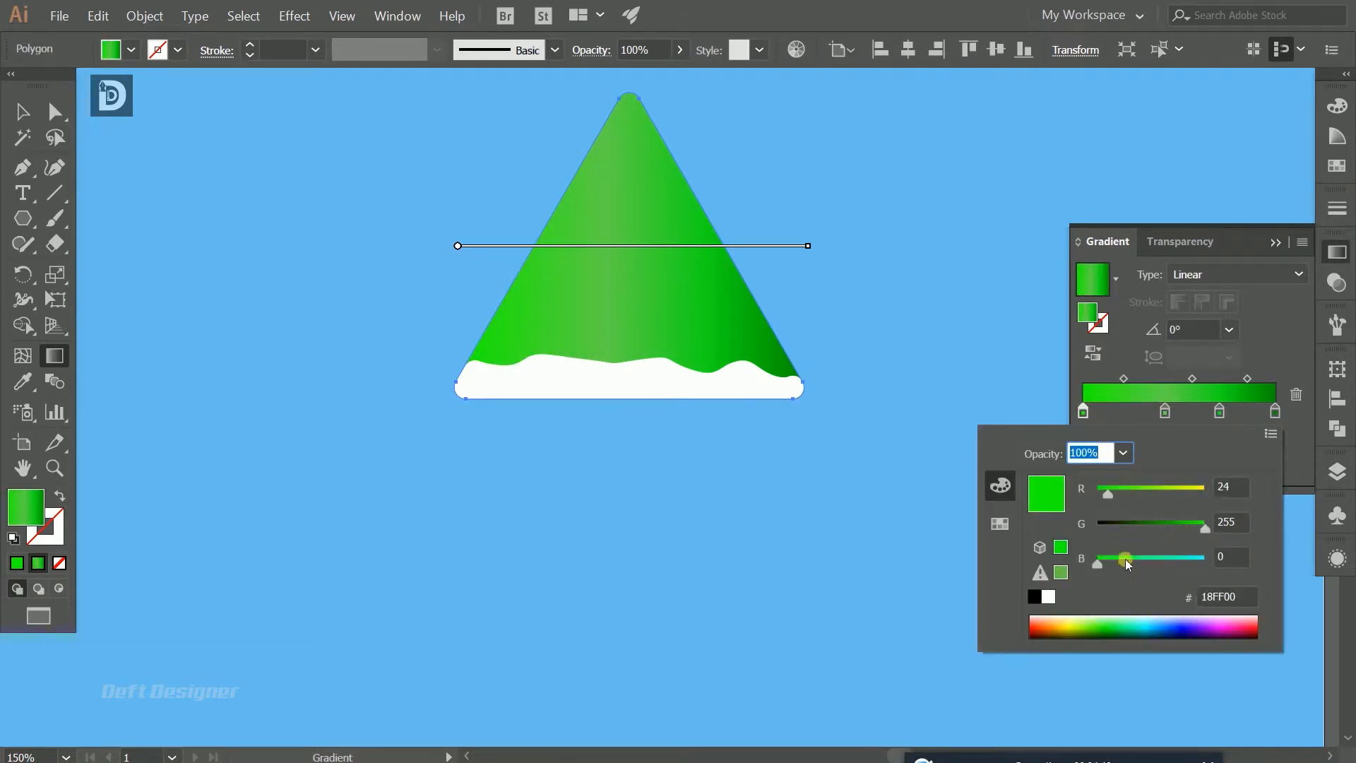
# Step: Shift the gradient's first midpoint slightly toward the second stop and deselect the triangle
pyautogui.click(1133, 381)
pyautogui.moveTo(1123, 379); pyautogui.dragTo(1139, 379)
pyautogui.press('v')
pyautogui.click(884, 236)
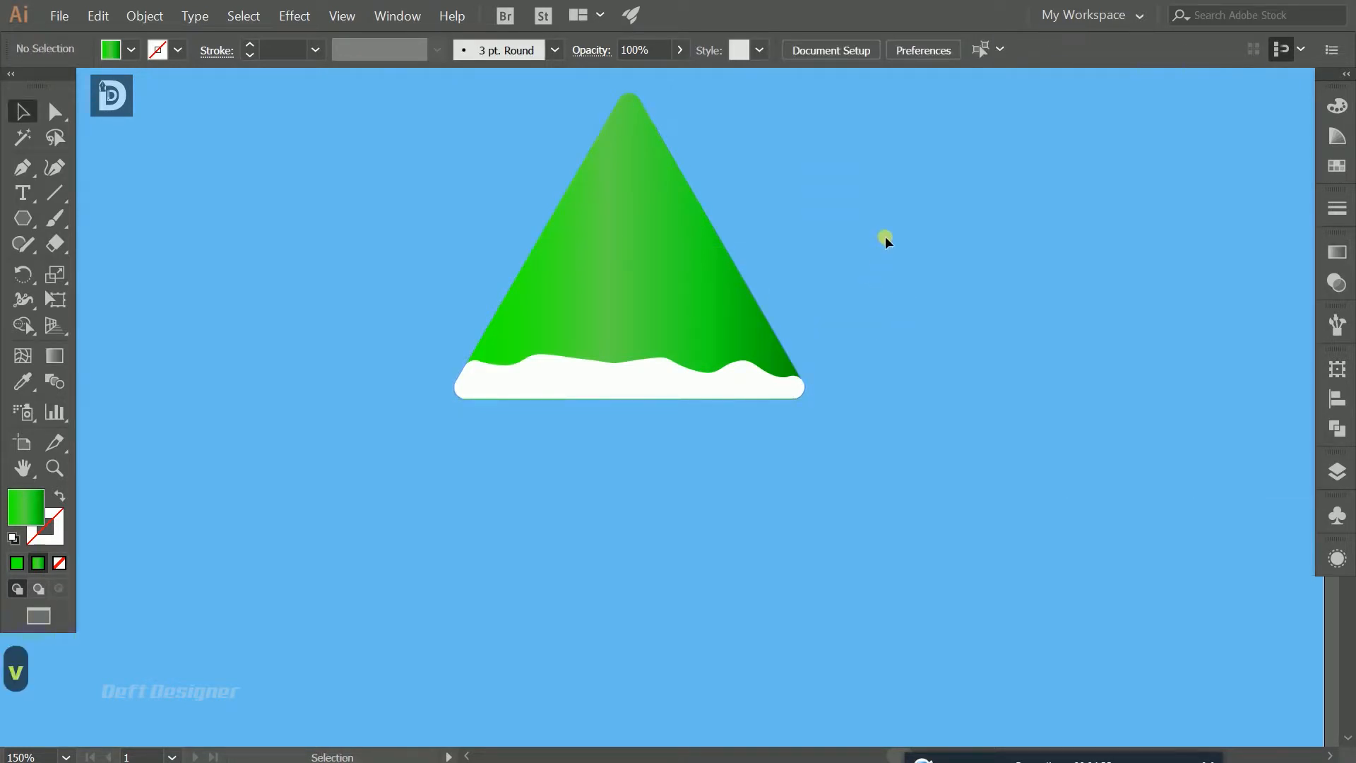
# Step: Duplicate the snow-edged triangle group twice straight down to form three overlapping tree tiers
pyautogui.hotkey('ctrl', '0')
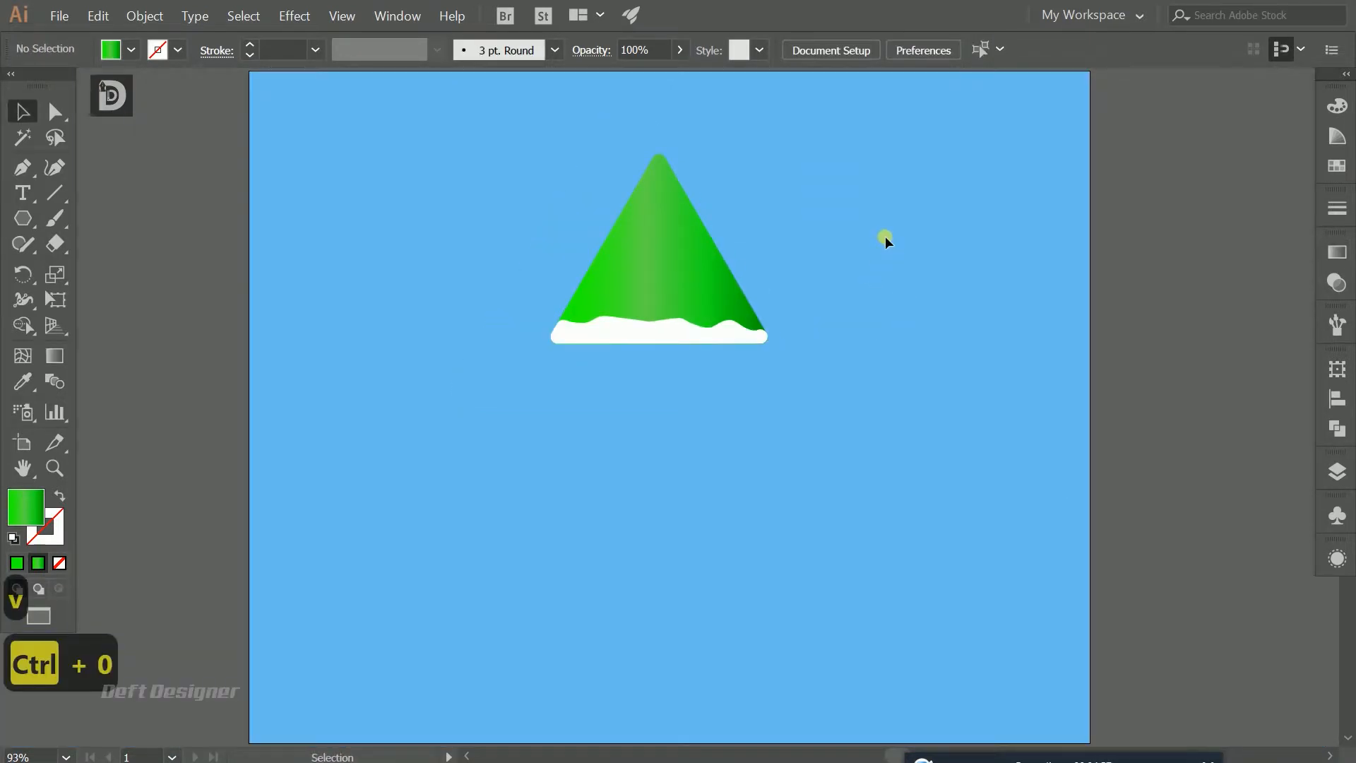
pyautogui.hotkey('ctrl', '1')
pyautogui.click(703, 277)
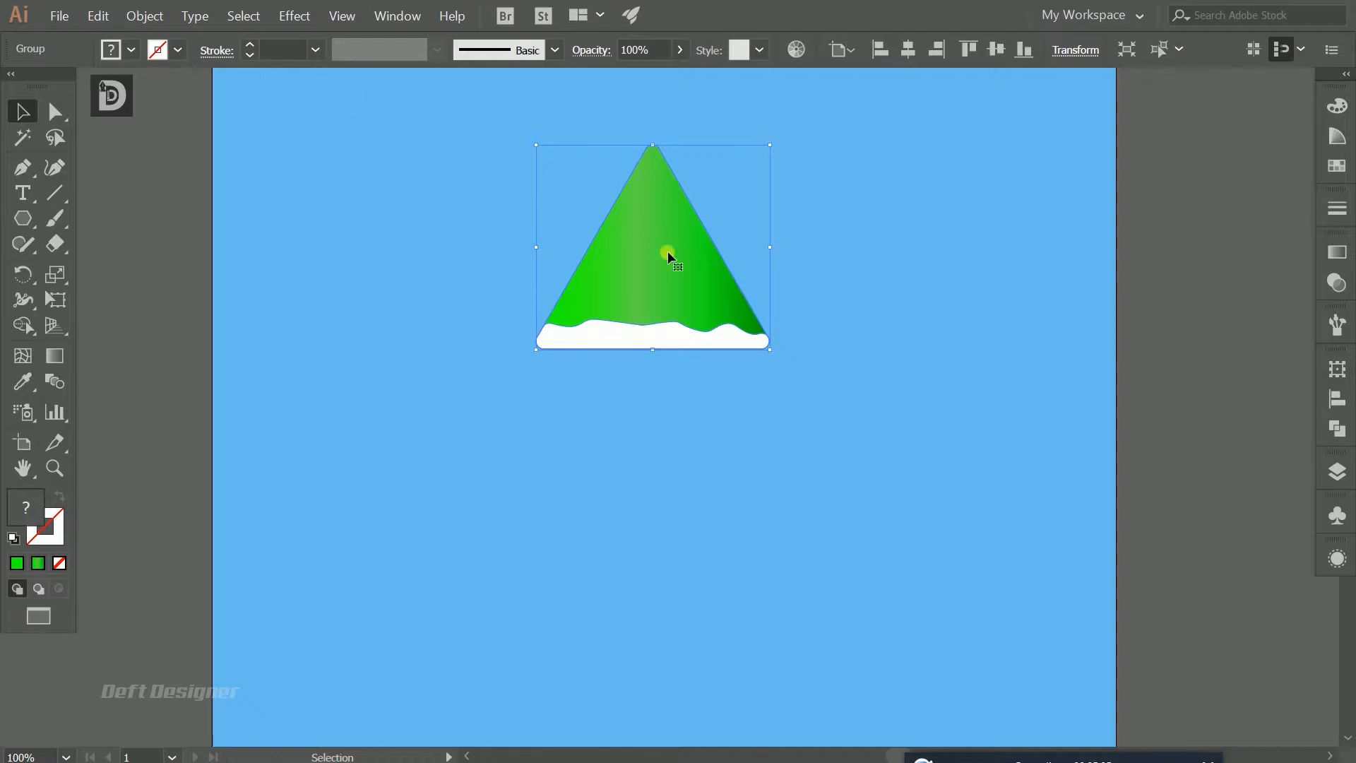
pyautogui.moveTo(669, 254); pyautogui.dragTo(668, 393)
pyautogui.click(859, 405)
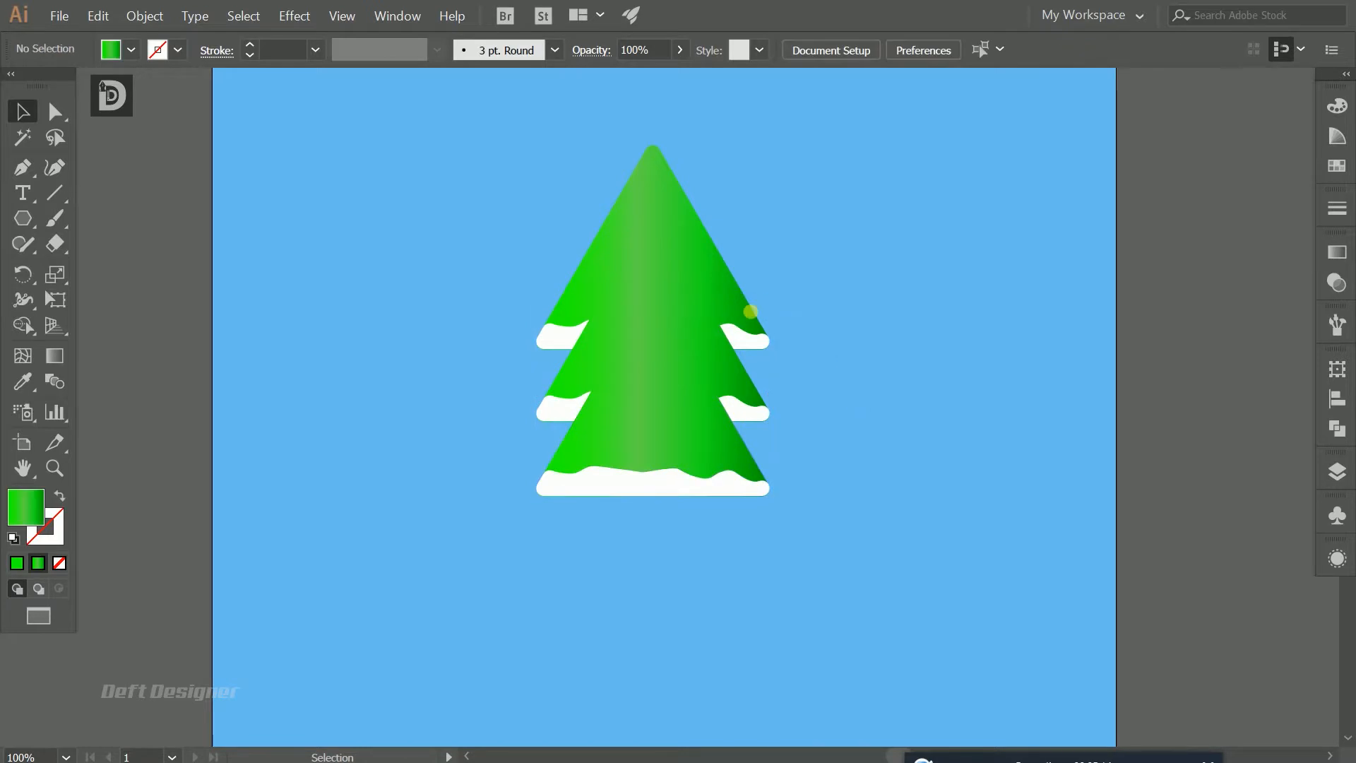
# Step: Try to reorder the tree tiers by bringing the top, middle and bottom ones to the front in turn
pyautogui.click(684, 427)
pyautogui.click(700, 250)
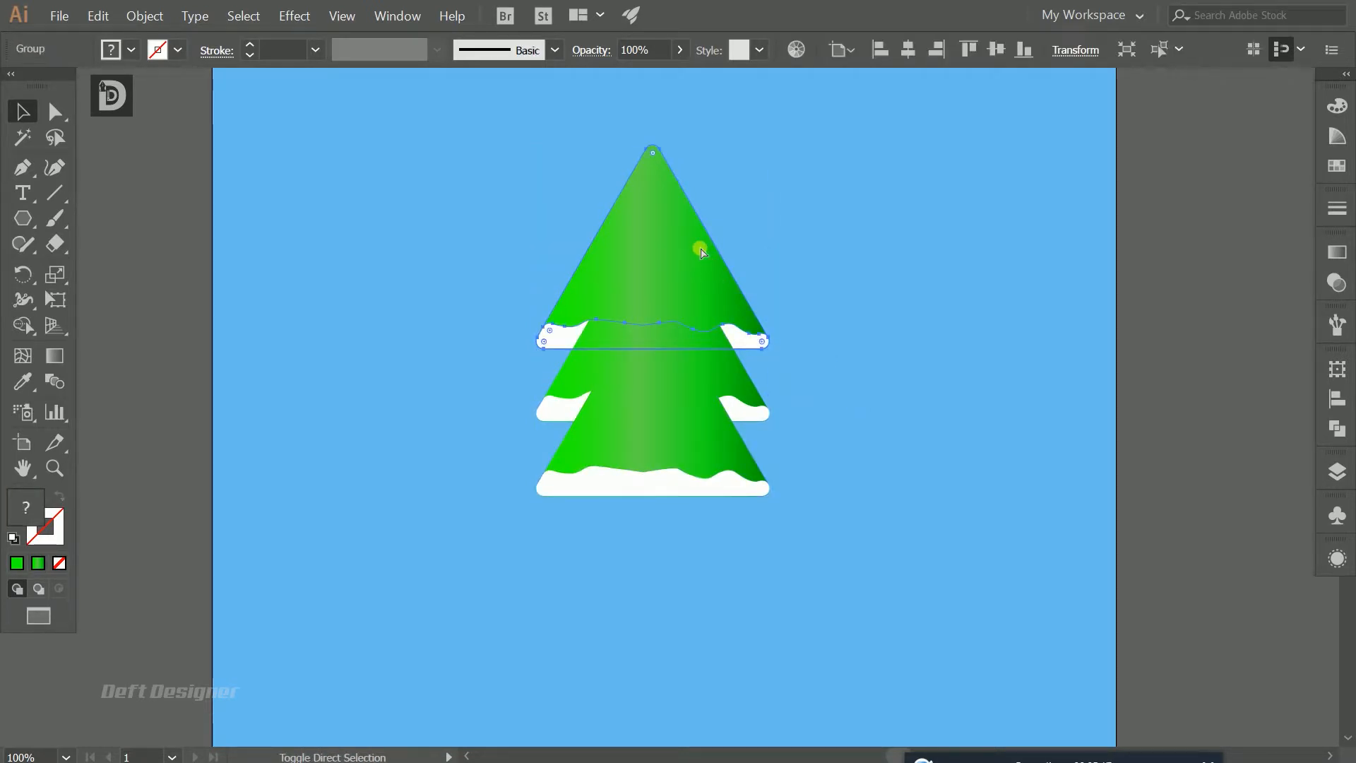
pyautogui.hotkey('ctrl', ']')
pyautogui.hotkey('ctrl', 'shift', '[')
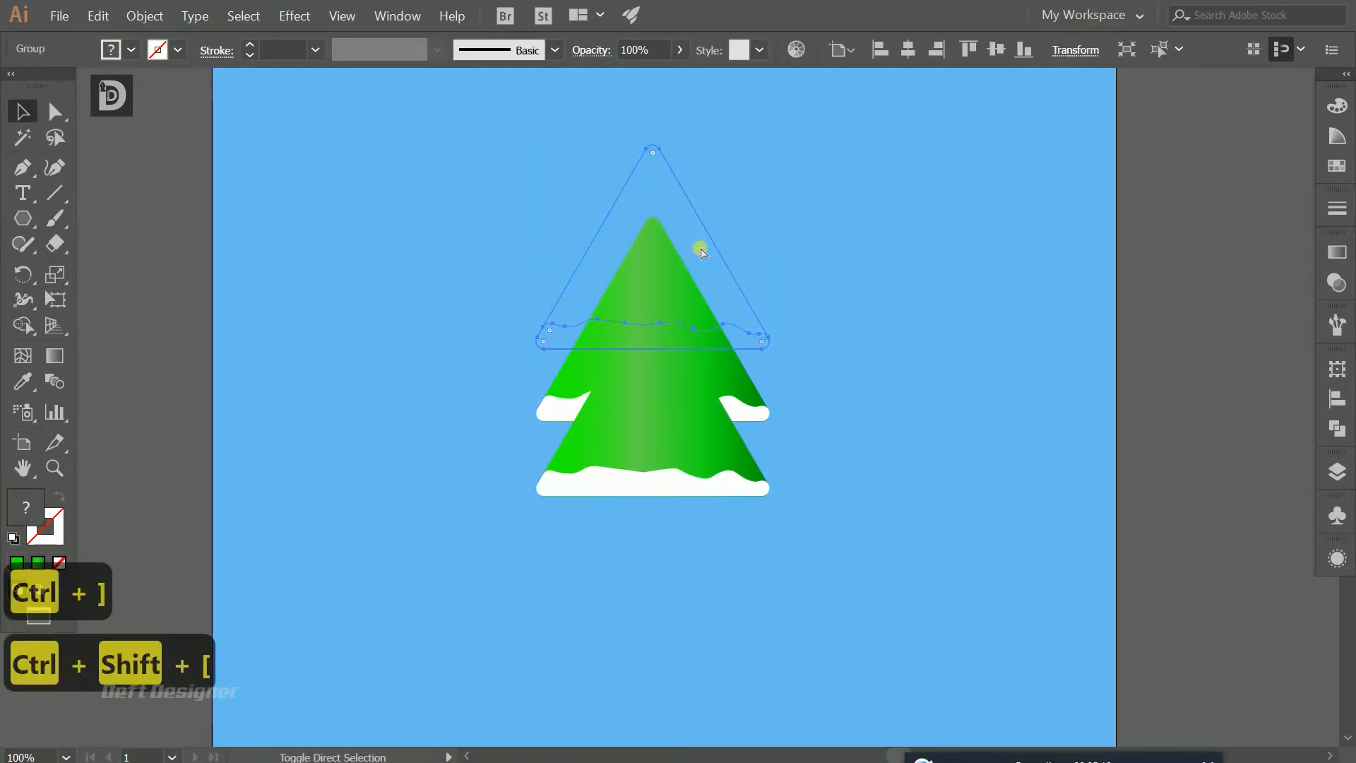
pyautogui.hotkey('ctrl', 'shift', ']')
pyautogui.click(802, 376)
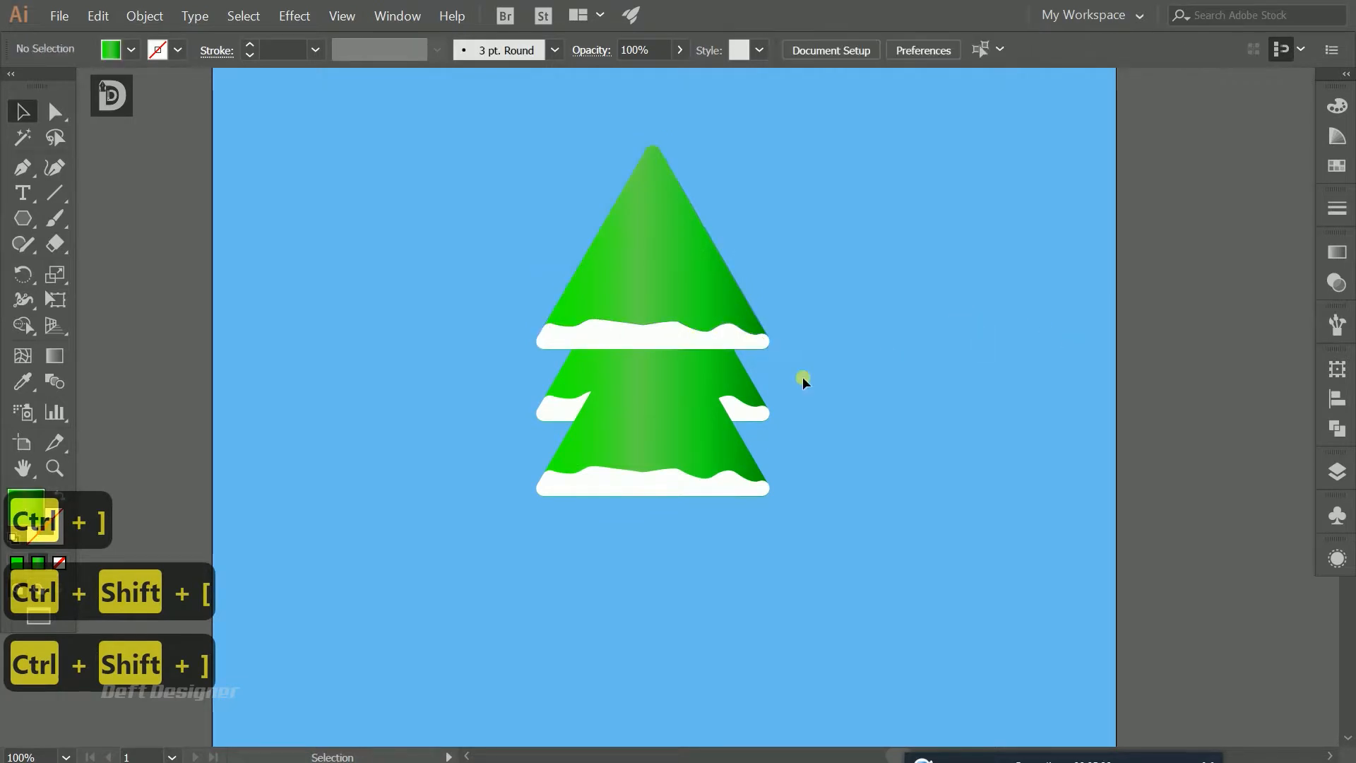
pyautogui.click(749, 384)
pyautogui.hotkey('ctrl', 'shift', ']')
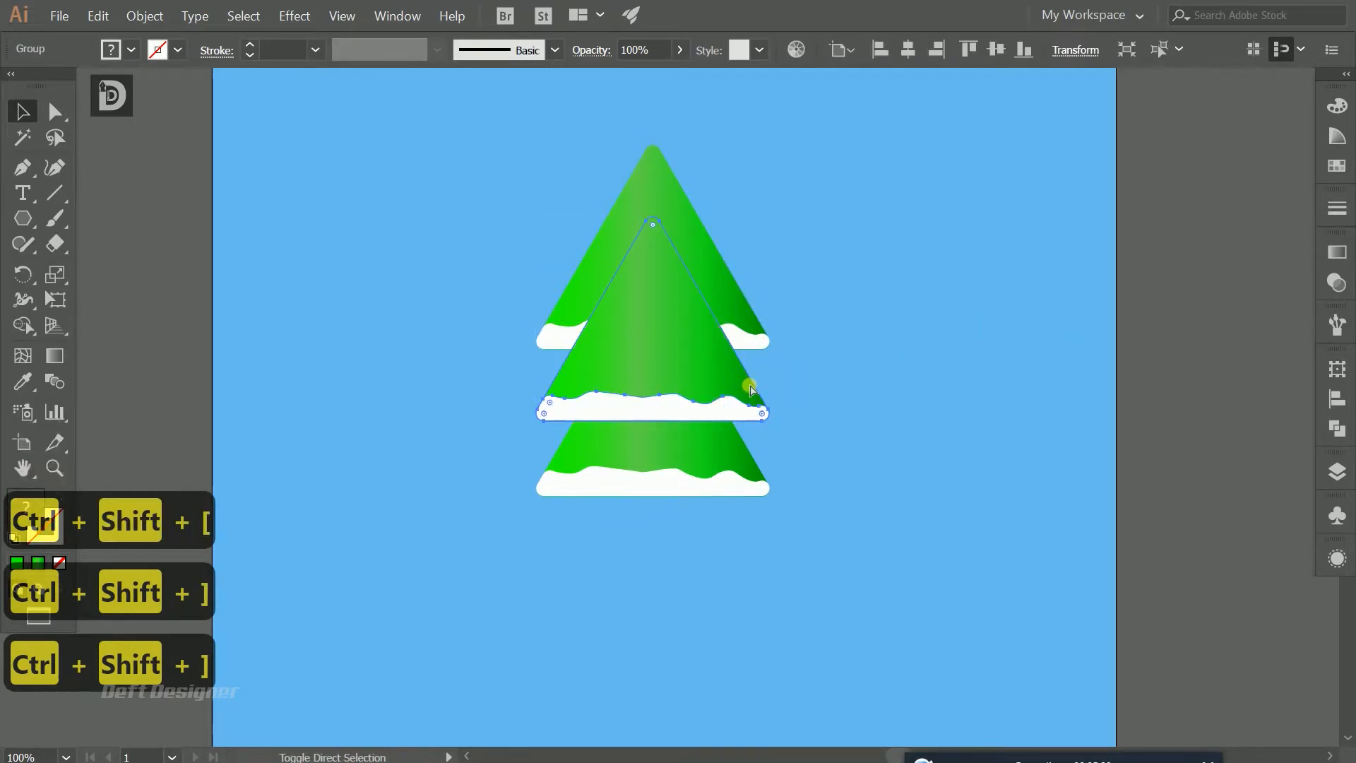
pyautogui.click(839, 367)
pyautogui.click(711, 462)
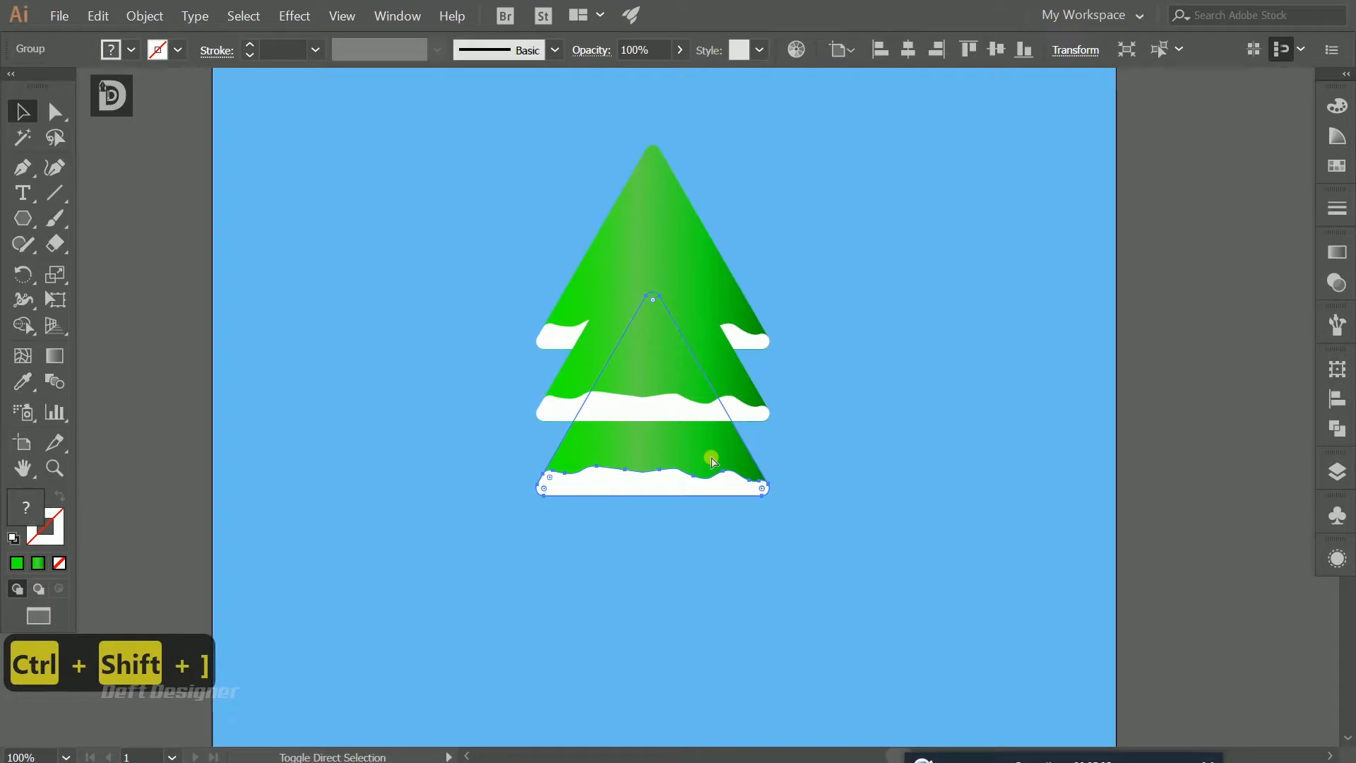
pyautogui.hotkey('ctrl', 'shift', ']')
pyautogui.click(976, 344)
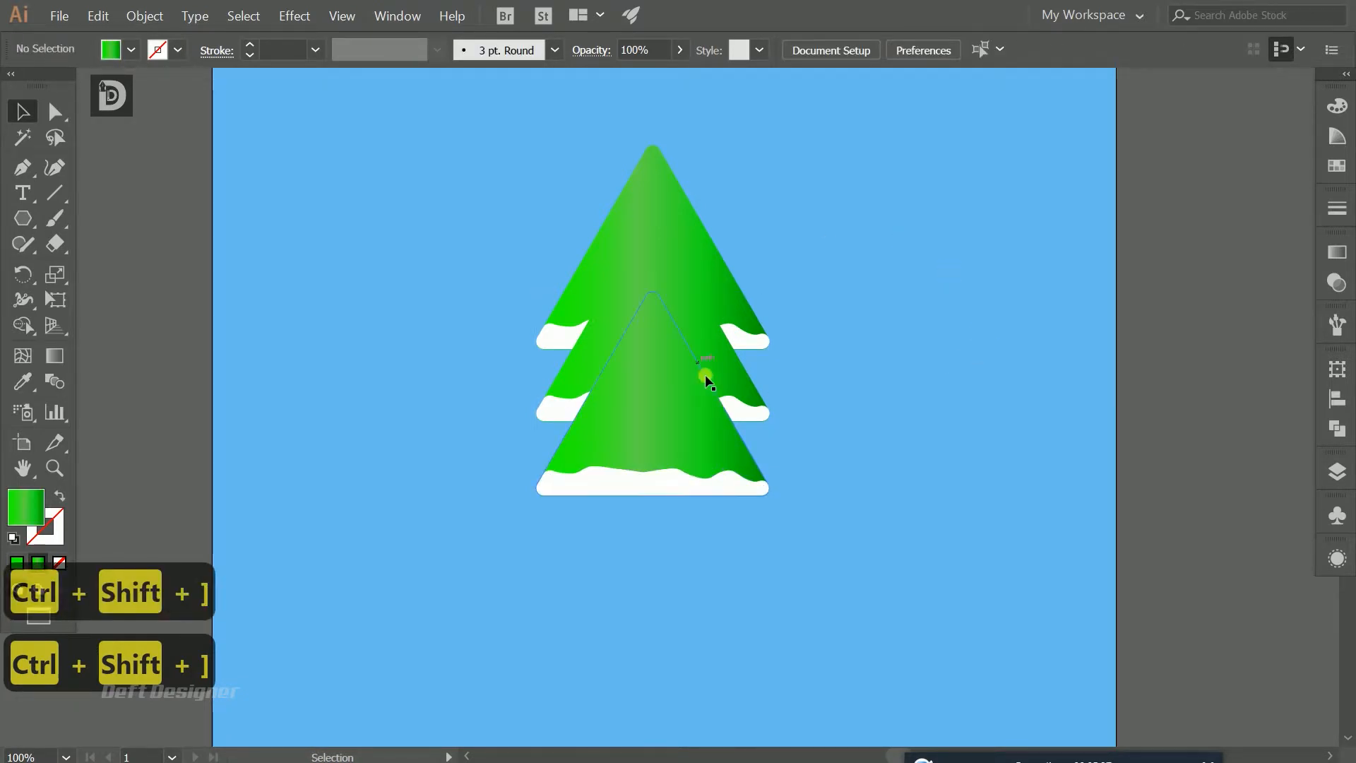
# Step: Nudge the bottom tier slightly down and restack the middle and top tiers so each overlaps the one below it
pyautogui.moveTo(687, 425); pyautogui.dragTo(685, 433)
pyautogui.click(869, 376)
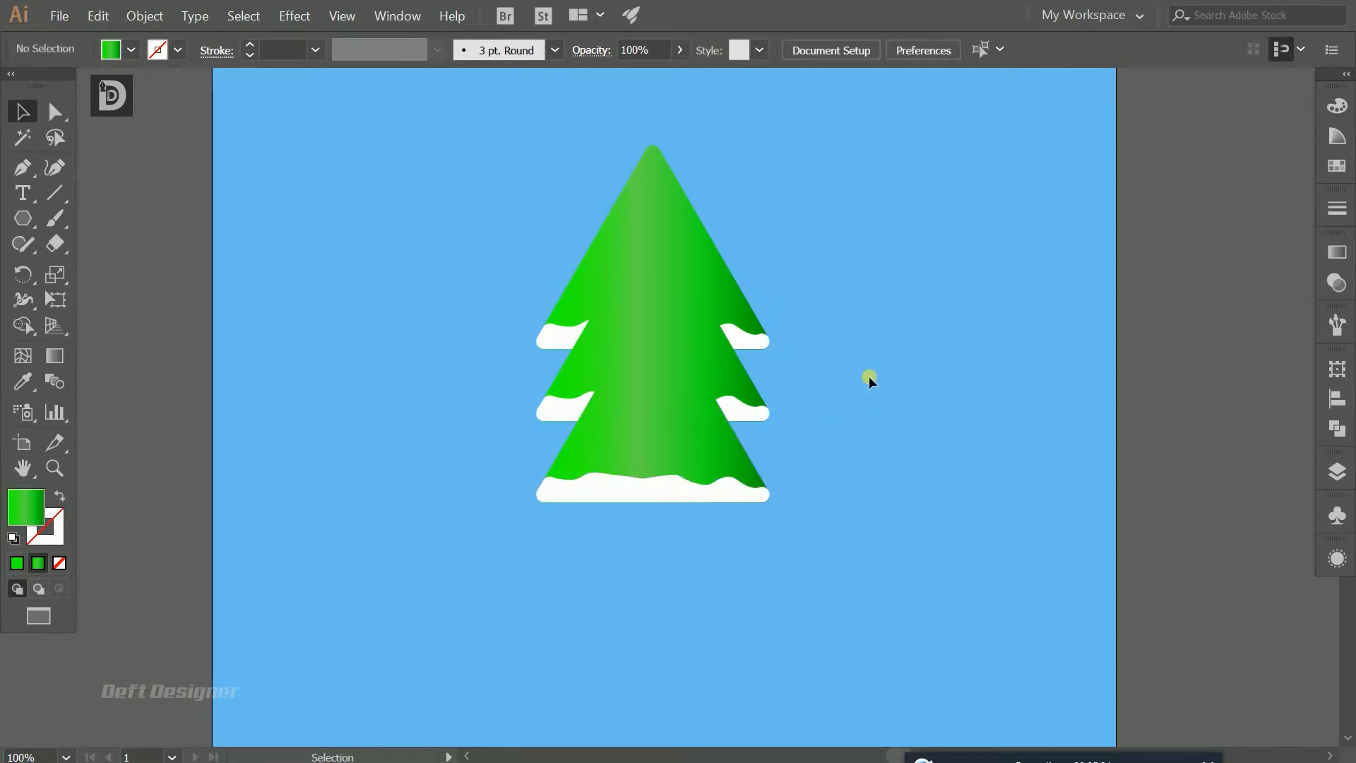
pyautogui.click(728, 369)
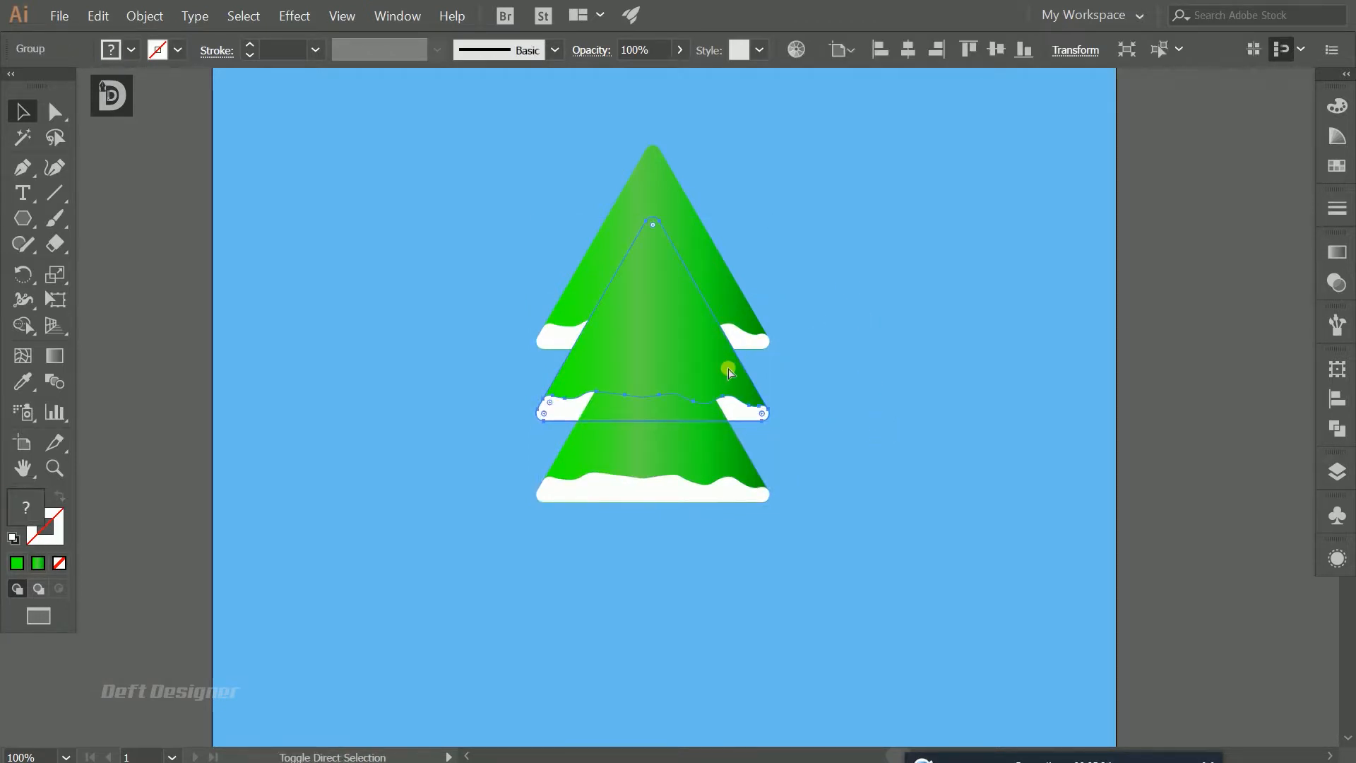
pyautogui.hotkey('ctrl', 'shift', ']')
pyautogui.click(832, 362)
pyautogui.click(724, 276)
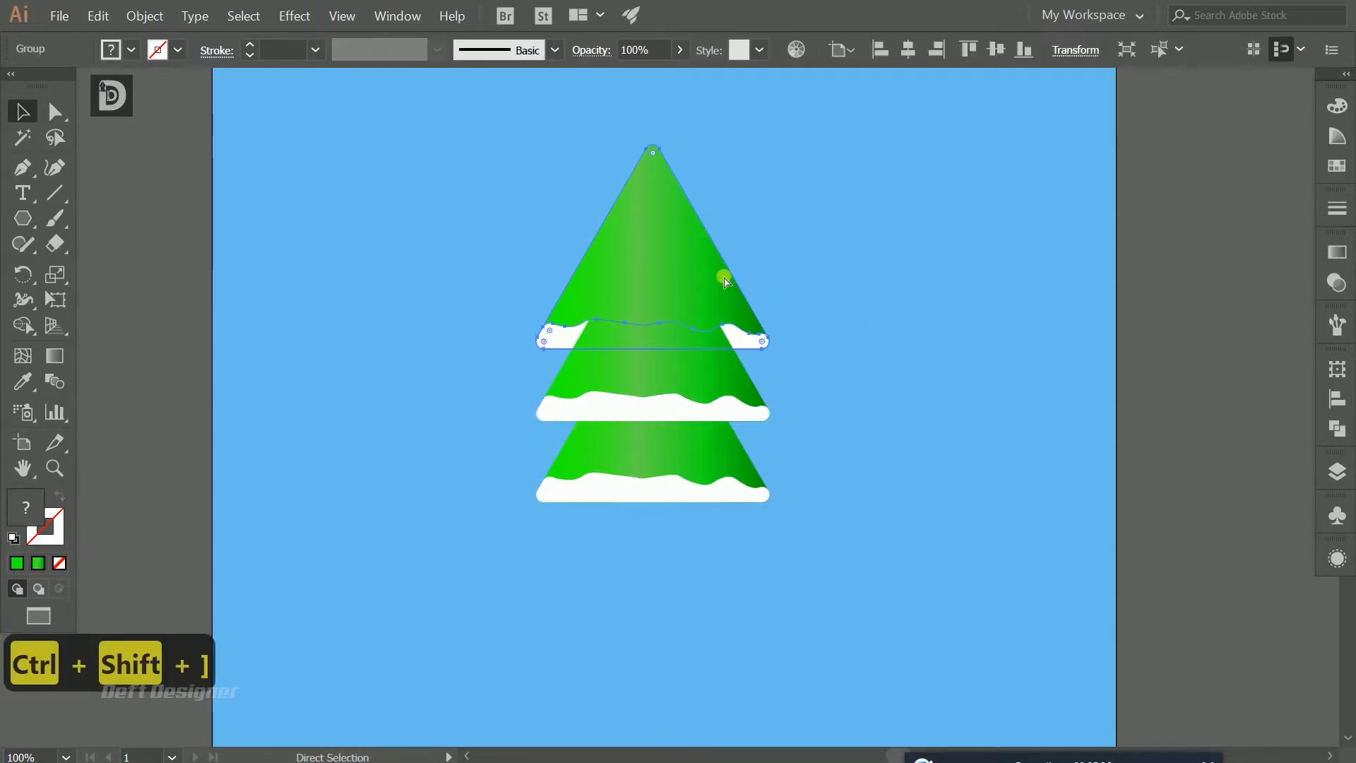
pyautogui.hotkey('ctrl', 'shift', ']')
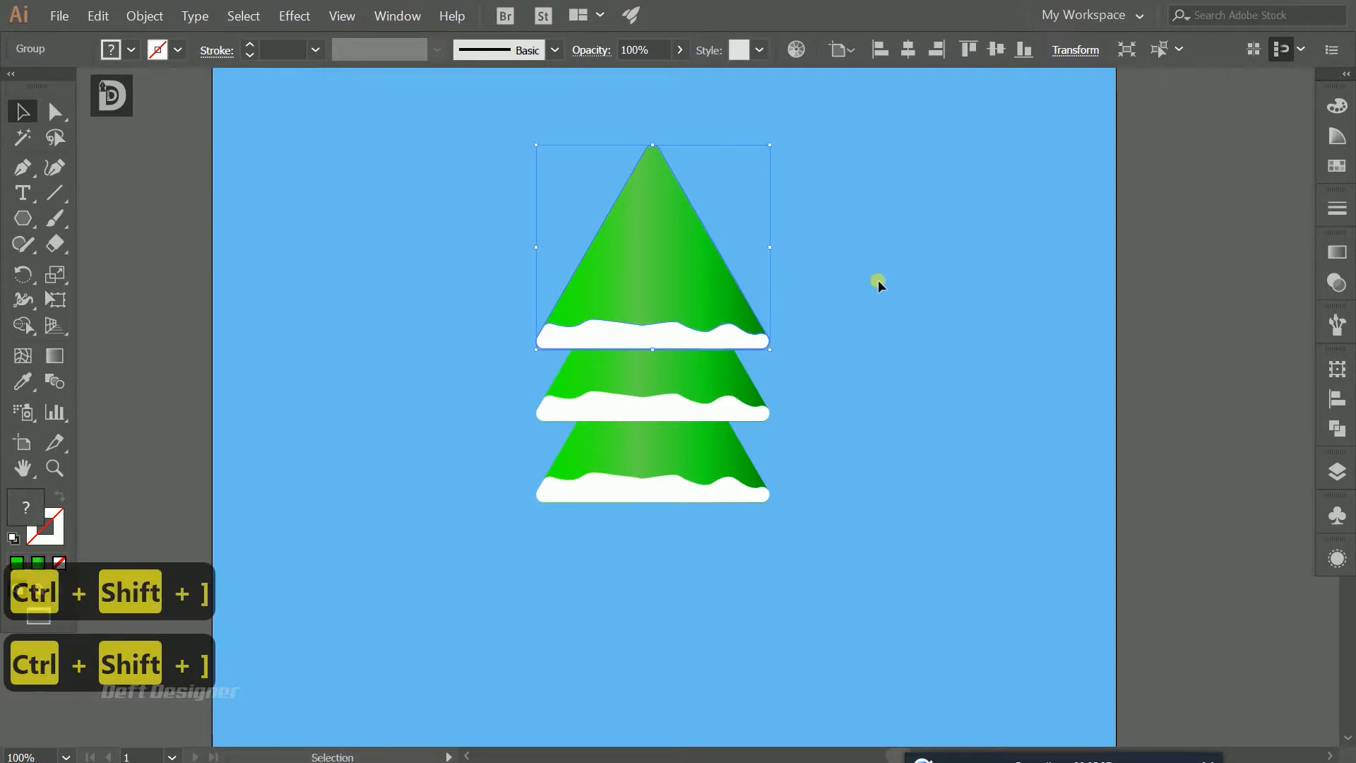
pyautogui.click(879, 281)
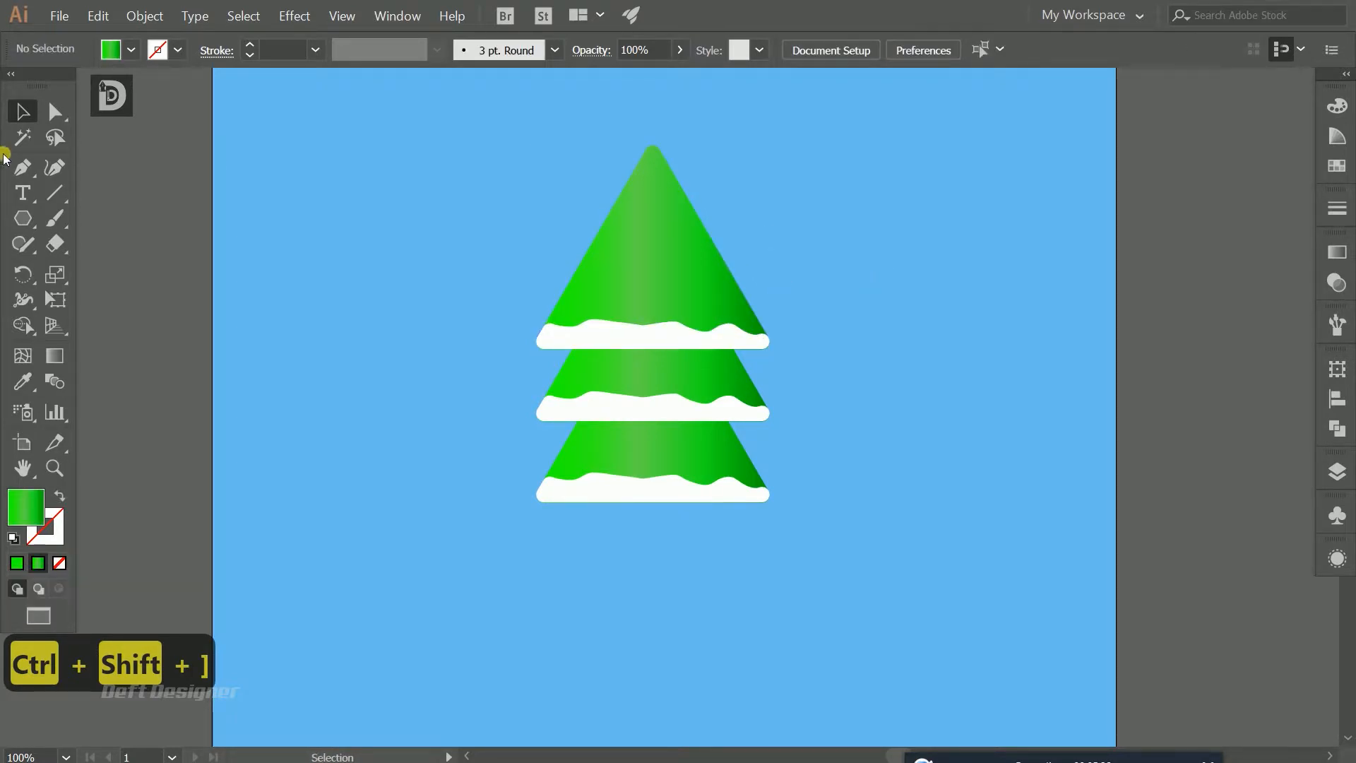
# Step: Draw a red circle without a stroke on the blue background to the left of the tree
pyautogui.moveTo(23, 219); pyautogui.dragTo(92, 268)
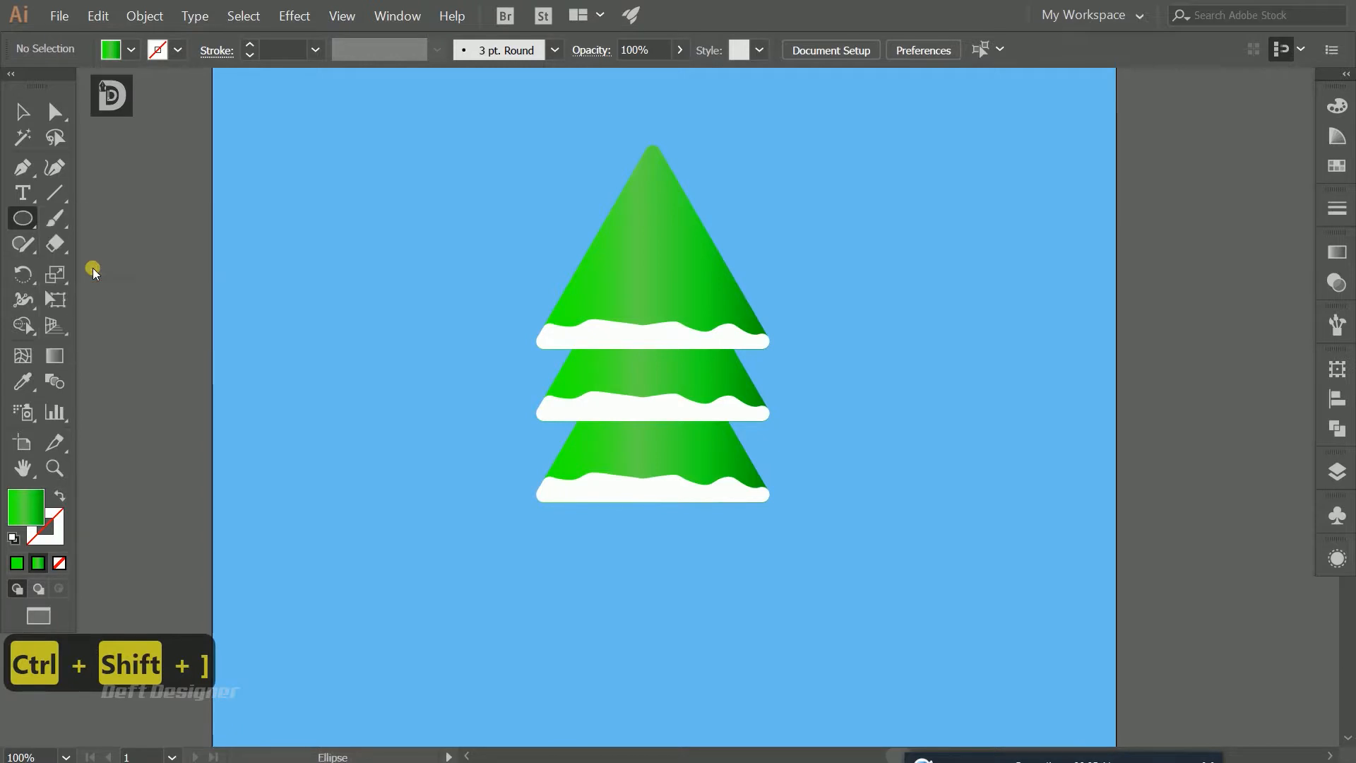
pyautogui.click(132, 49)
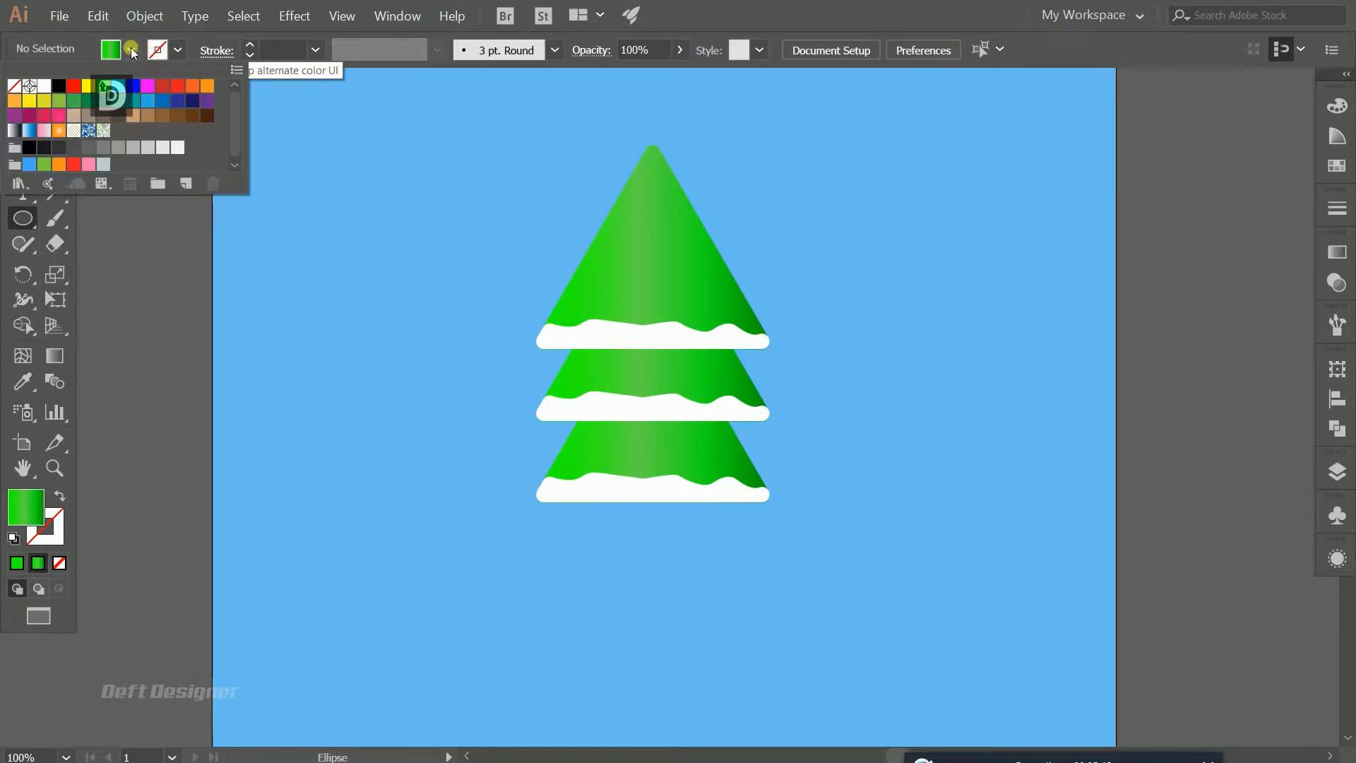
pyautogui.click(74, 86)
pyautogui.press('v')
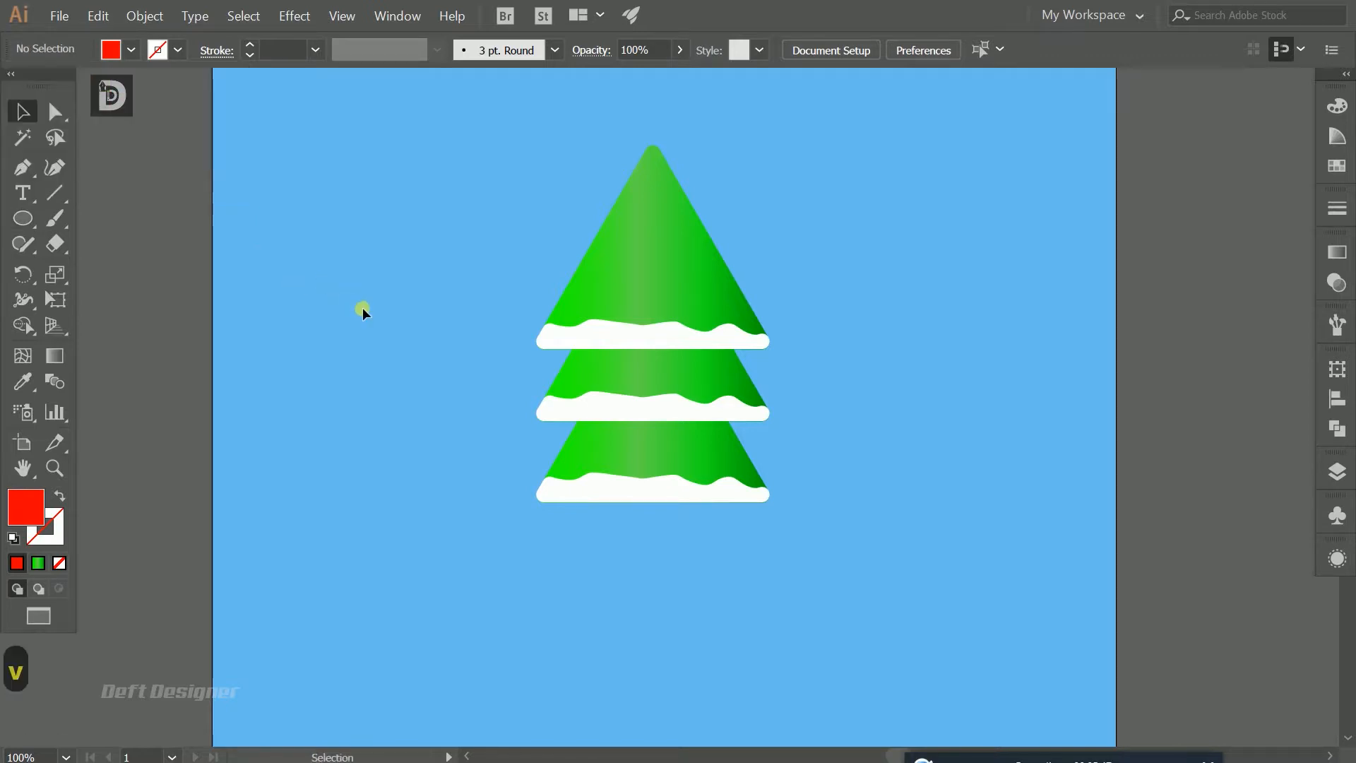
pyautogui.press('l')
pyautogui.moveTo(353, 276); pyautogui.dragTo(391, 311)
pyautogui.press('v')
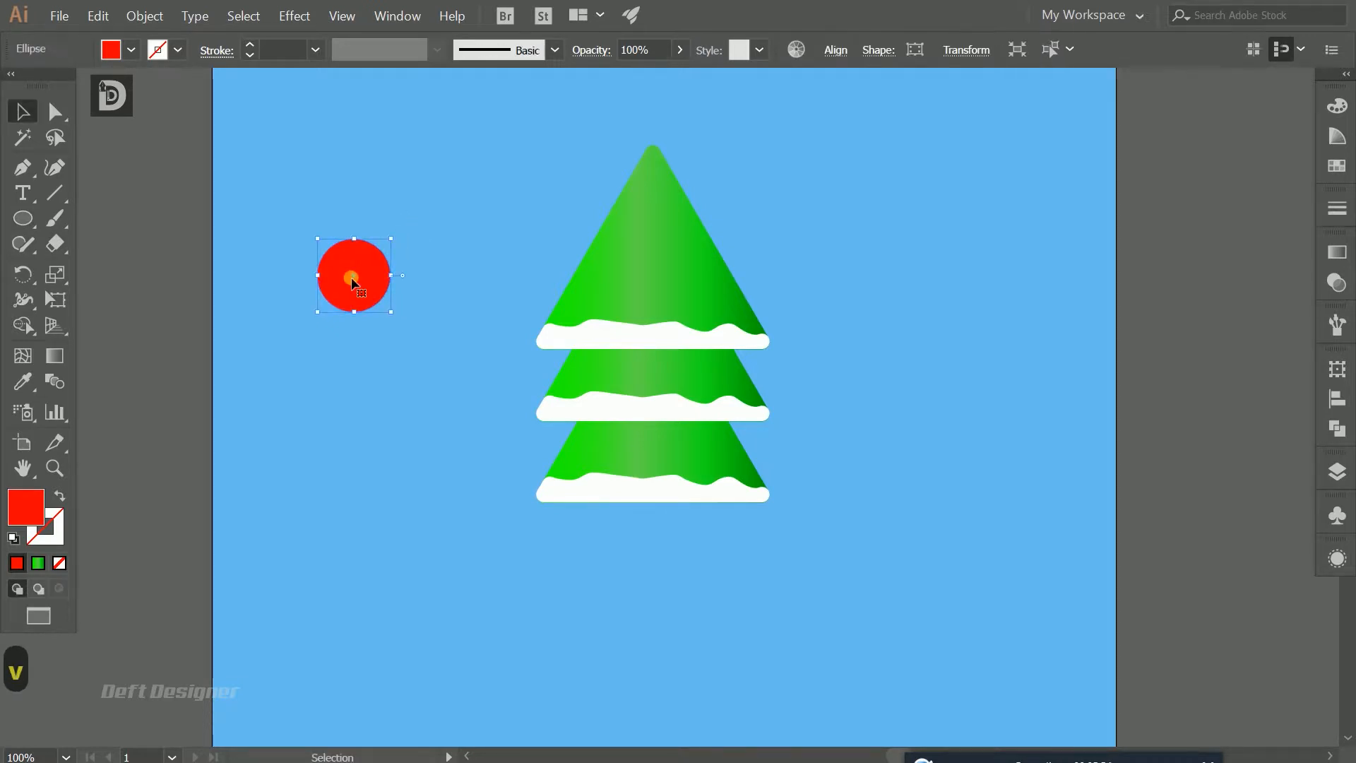
# Step: Fill the circle with the white-to-orange radial gradient and recolor its orange end stop red
pyautogui.click(46, 357)
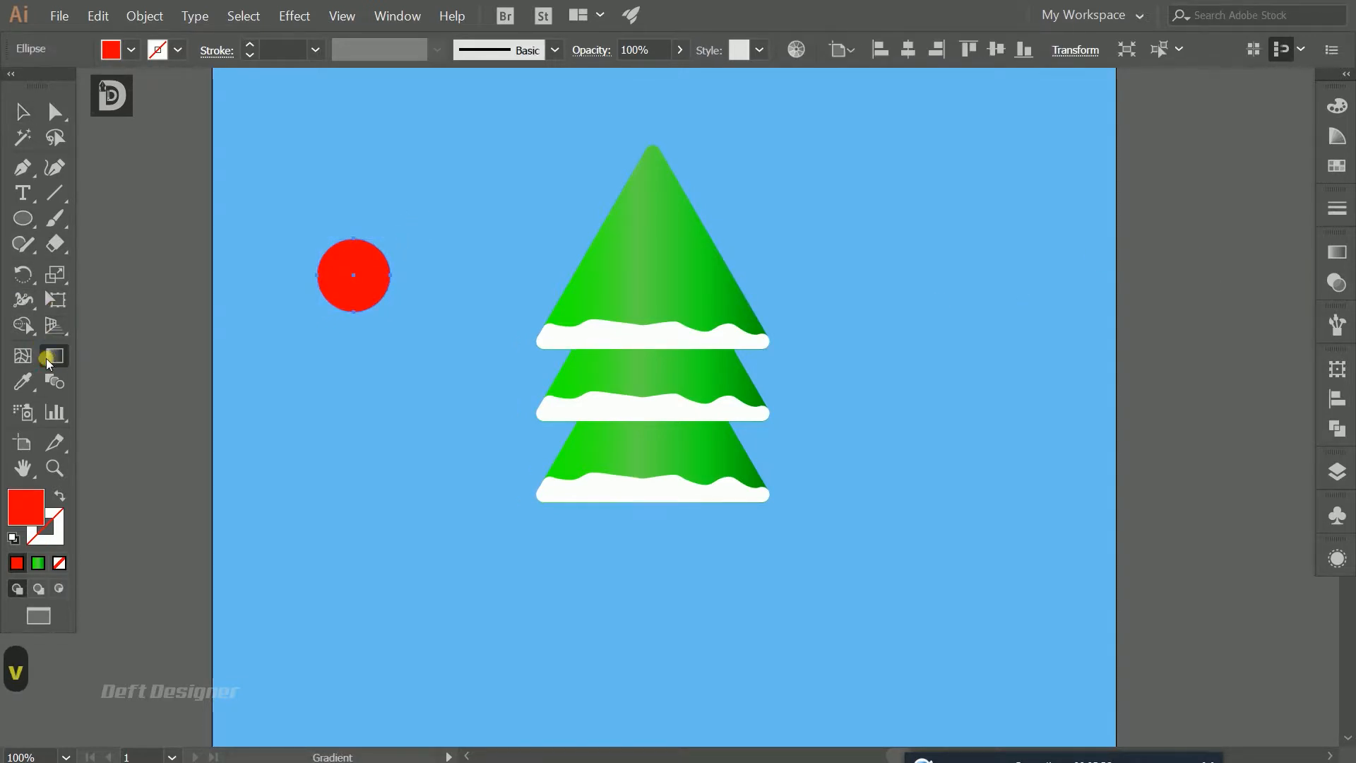
pyautogui.click(1336, 252)
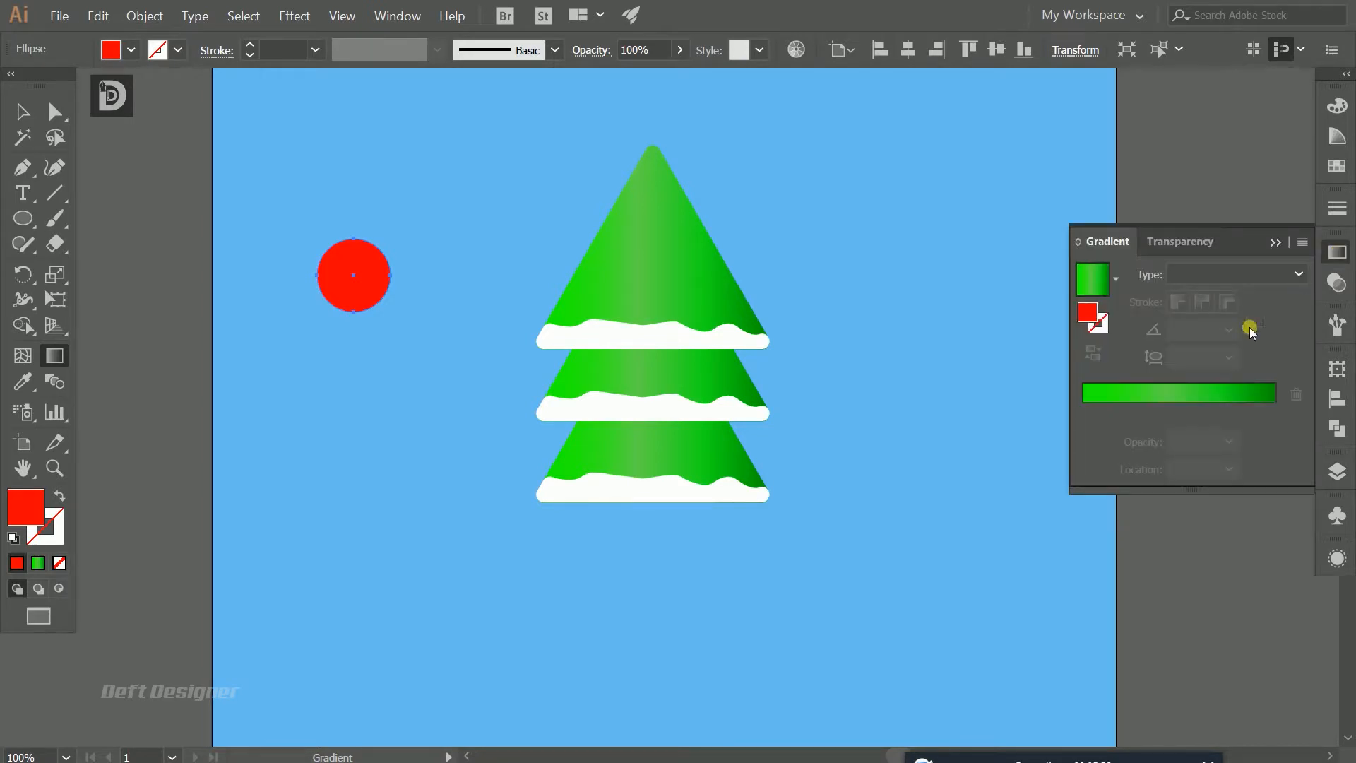
pyautogui.click(1116, 278)
pyautogui.click(999, 385)
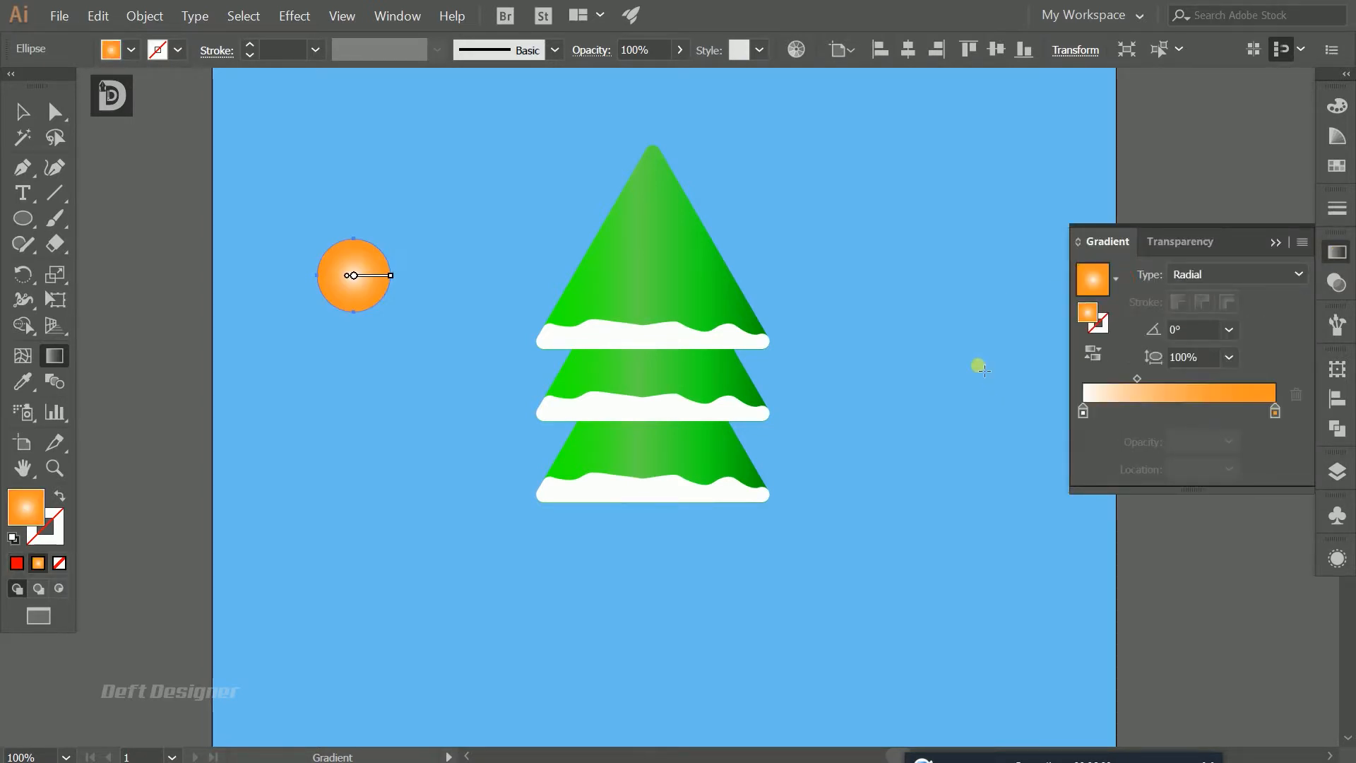
pyautogui.click(1273, 411)
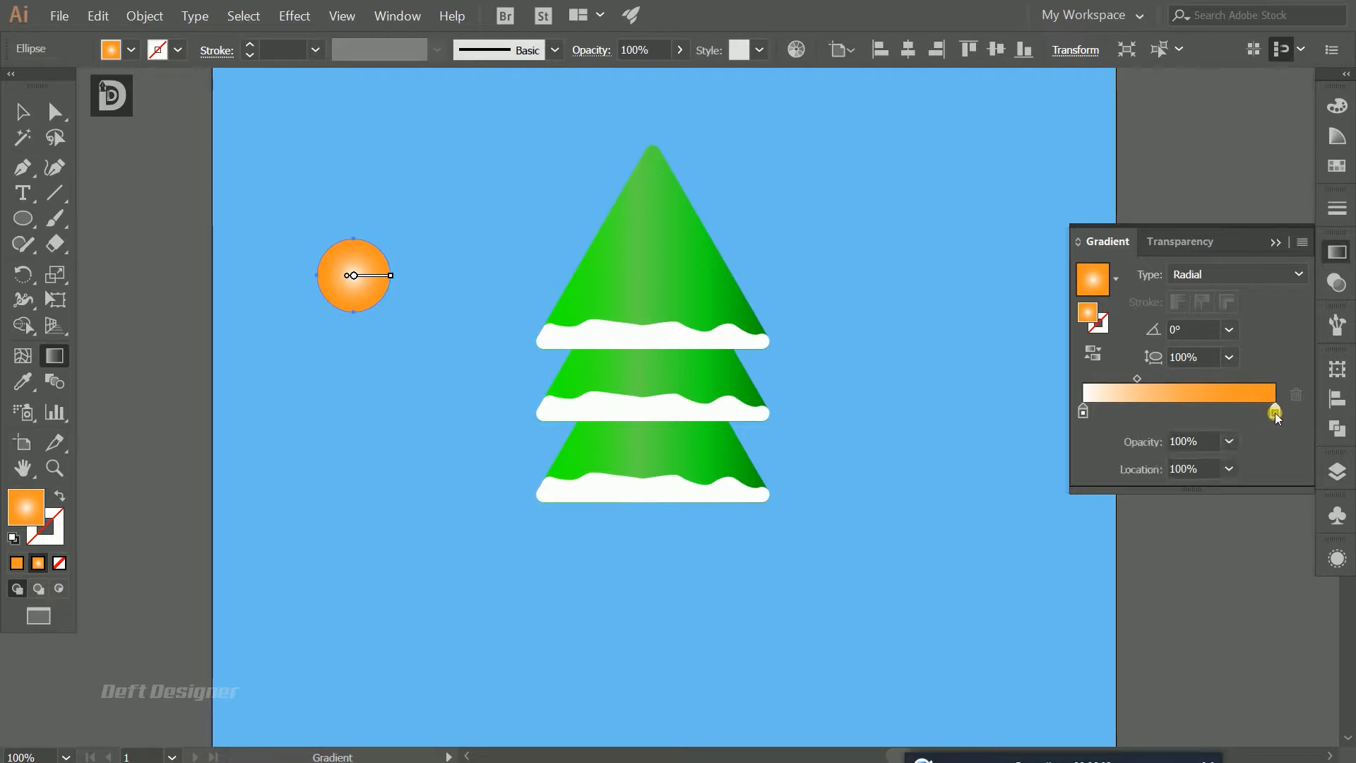
pyautogui.doubleClick(1274, 411)
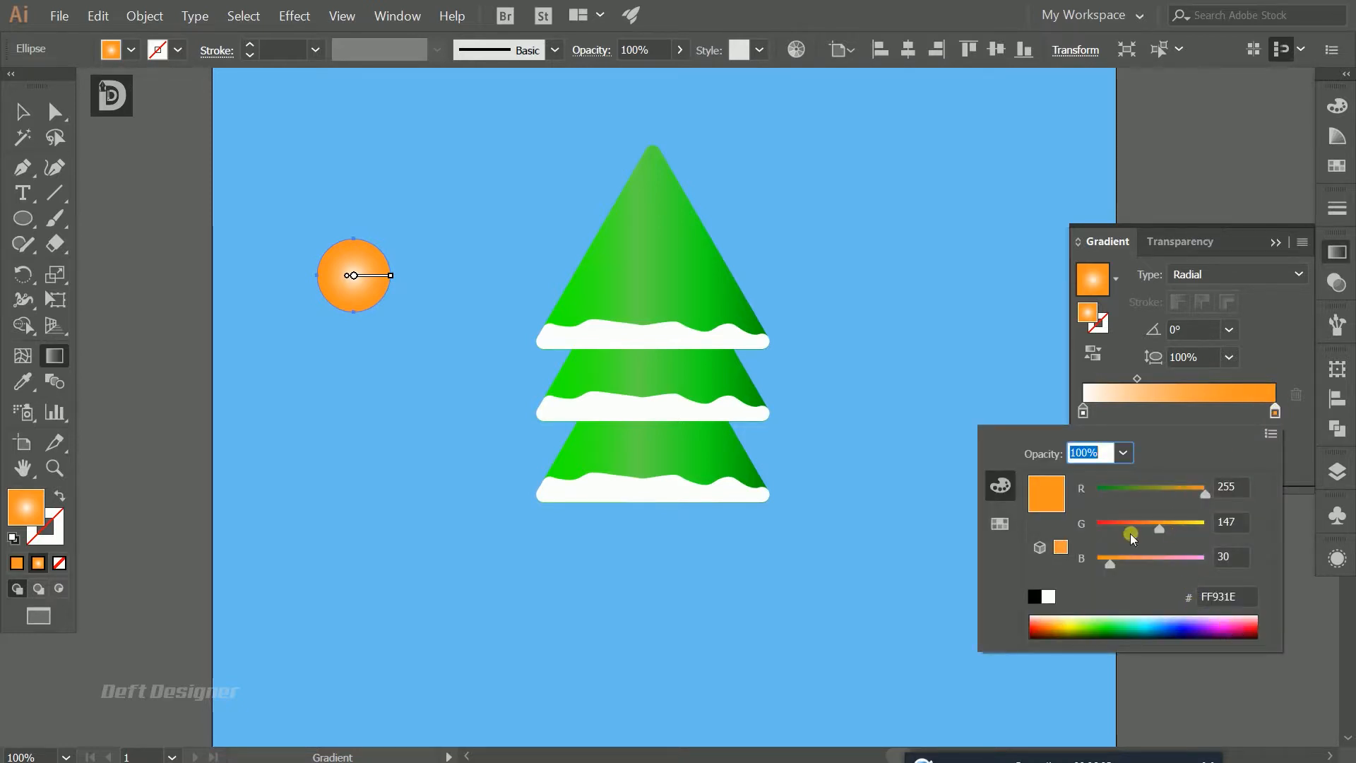
pyautogui.click(999, 522)
pyautogui.click(1059, 478)
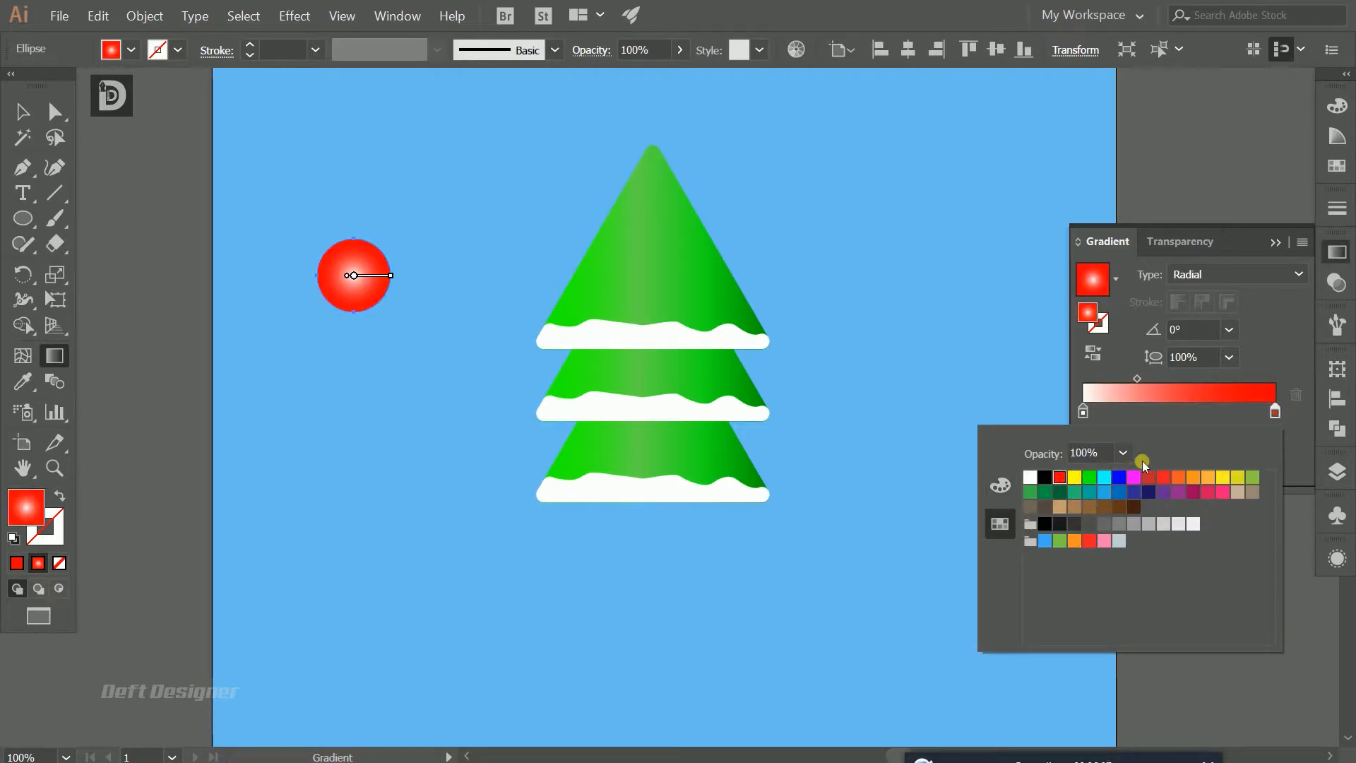
# Step: Redirect the circle's radial gradient to -37.4° so its white highlight sits toward the ball's upper left
pyautogui.click(349, 276)
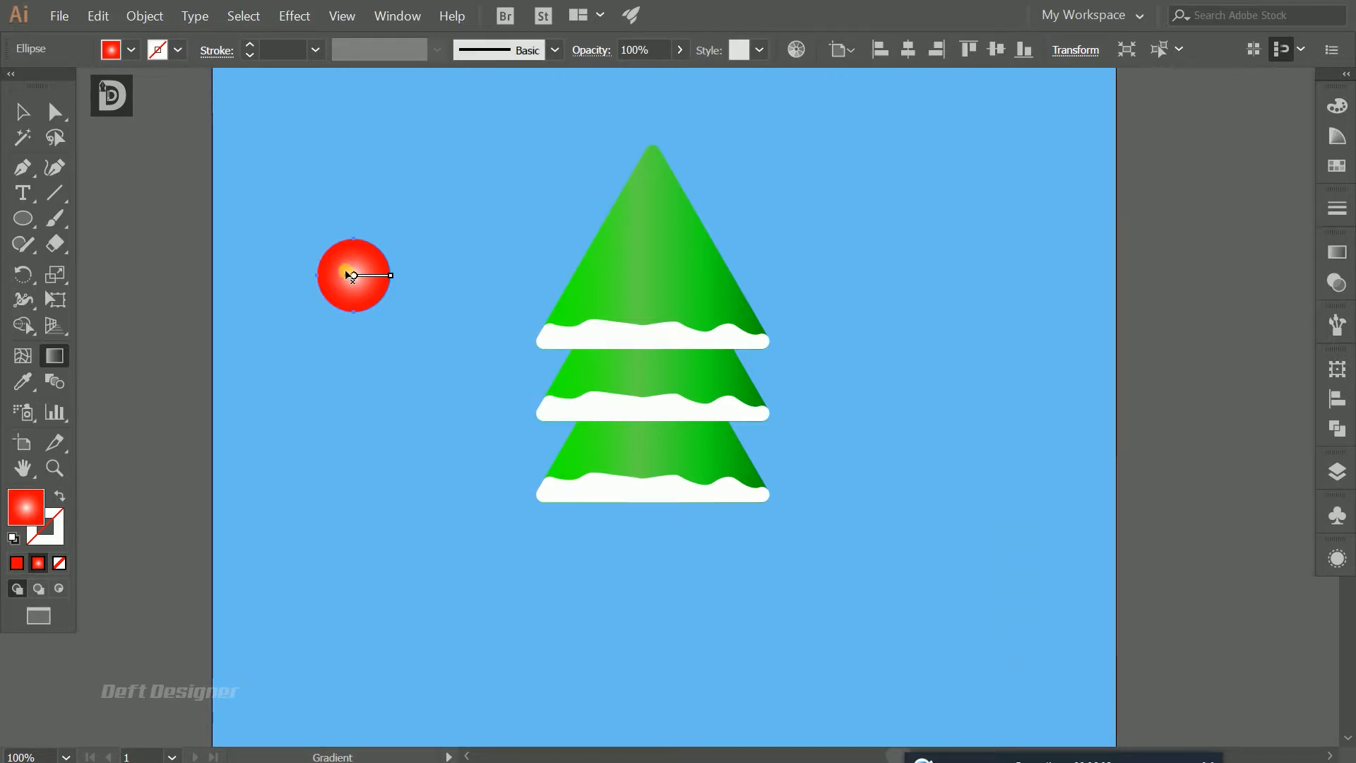
pyautogui.click(353, 276)
pyautogui.moveTo(340, 265)
pyautogui.mouseDown()
pyautogui.moveTo(382, 265)
pyautogui.moveTo(354, 278)
pyautogui.moveTo(376, 292)
pyautogui.moveTo(361, 281)
pyautogui.mouseUp()
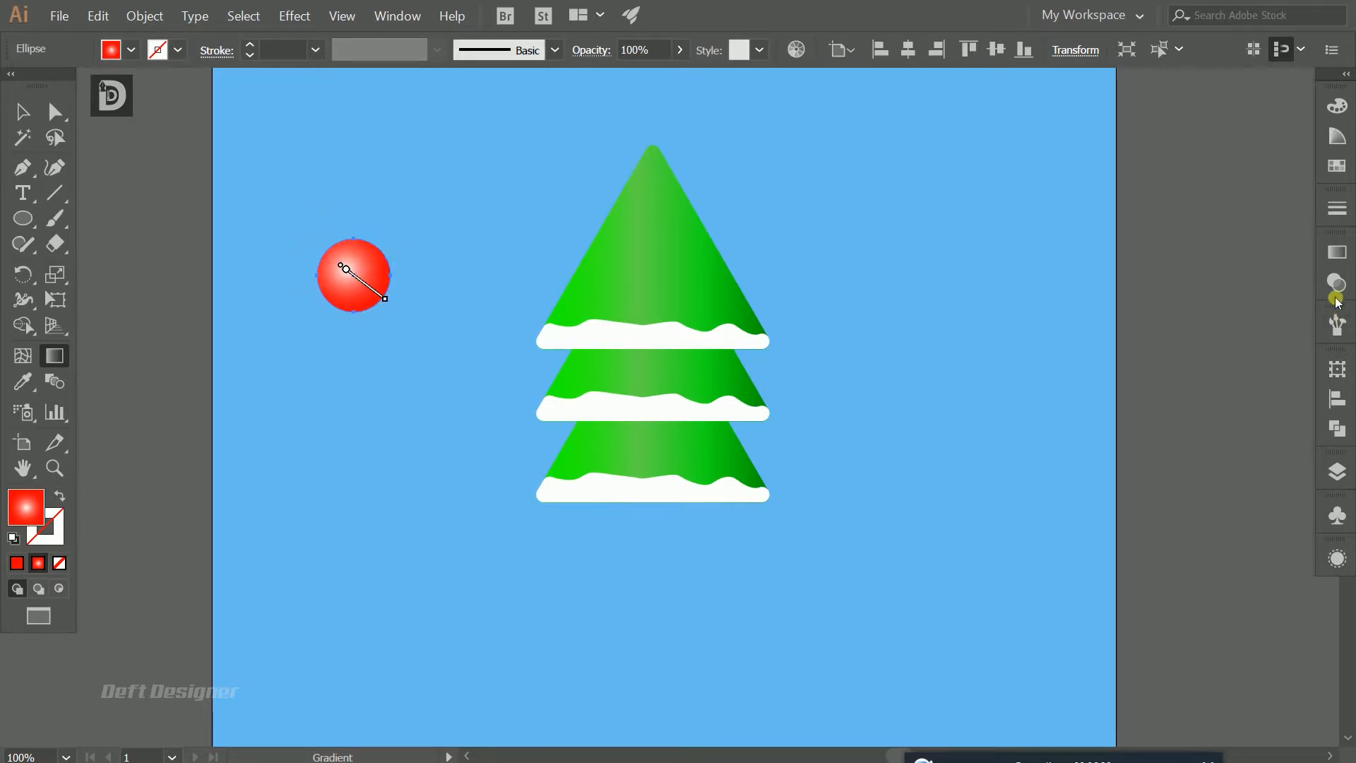
# Step: Add a red stop at 77.03% to the ball's gradient and darken the red of its end stop
pyautogui.click(1336, 252)
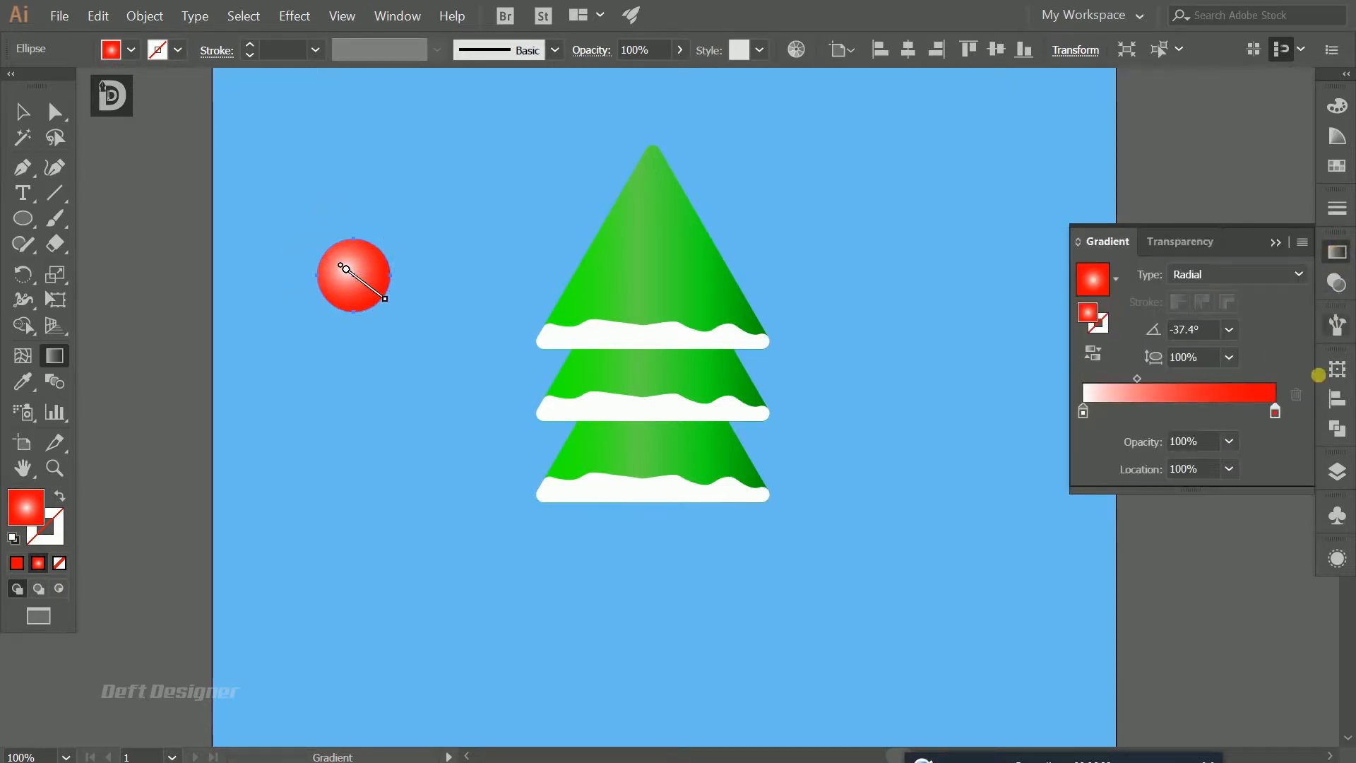
pyautogui.click(1230, 412)
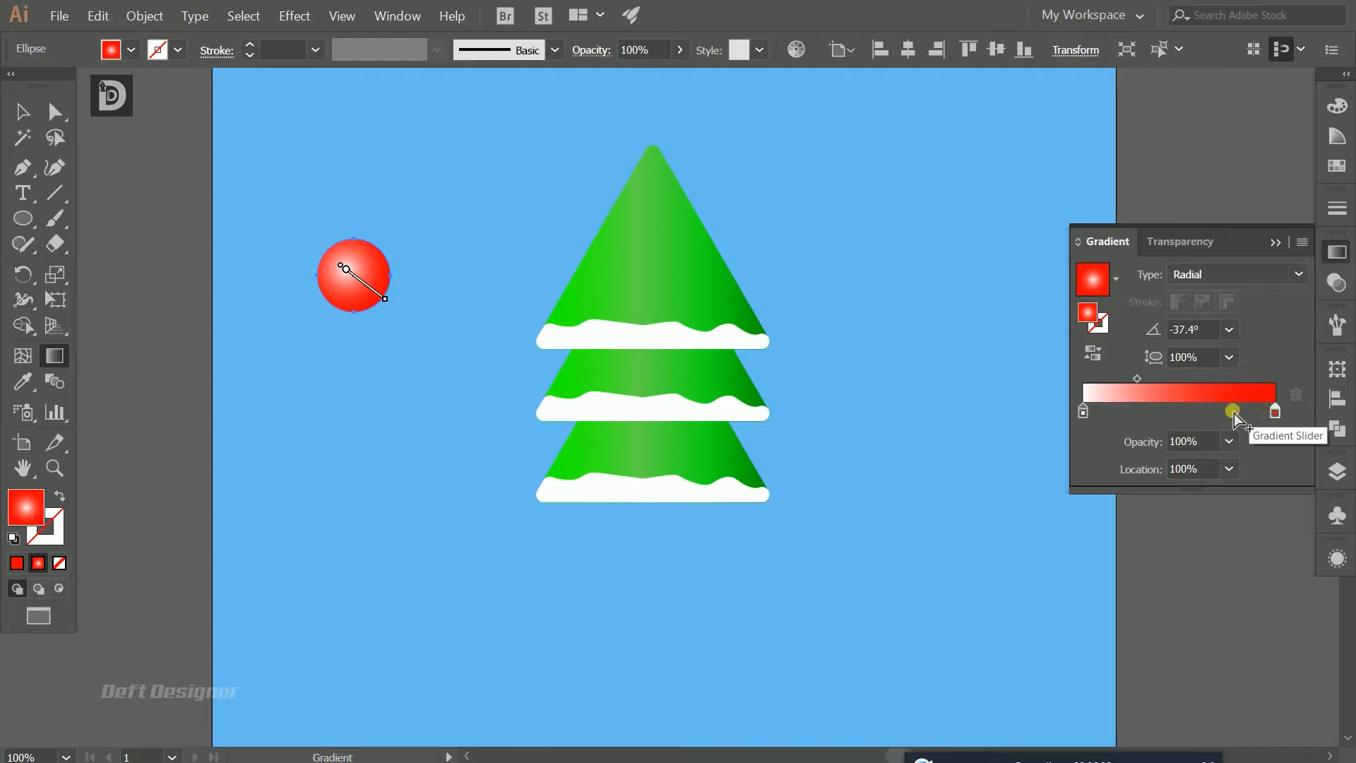
pyautogui.doubleClick(1275, 410)
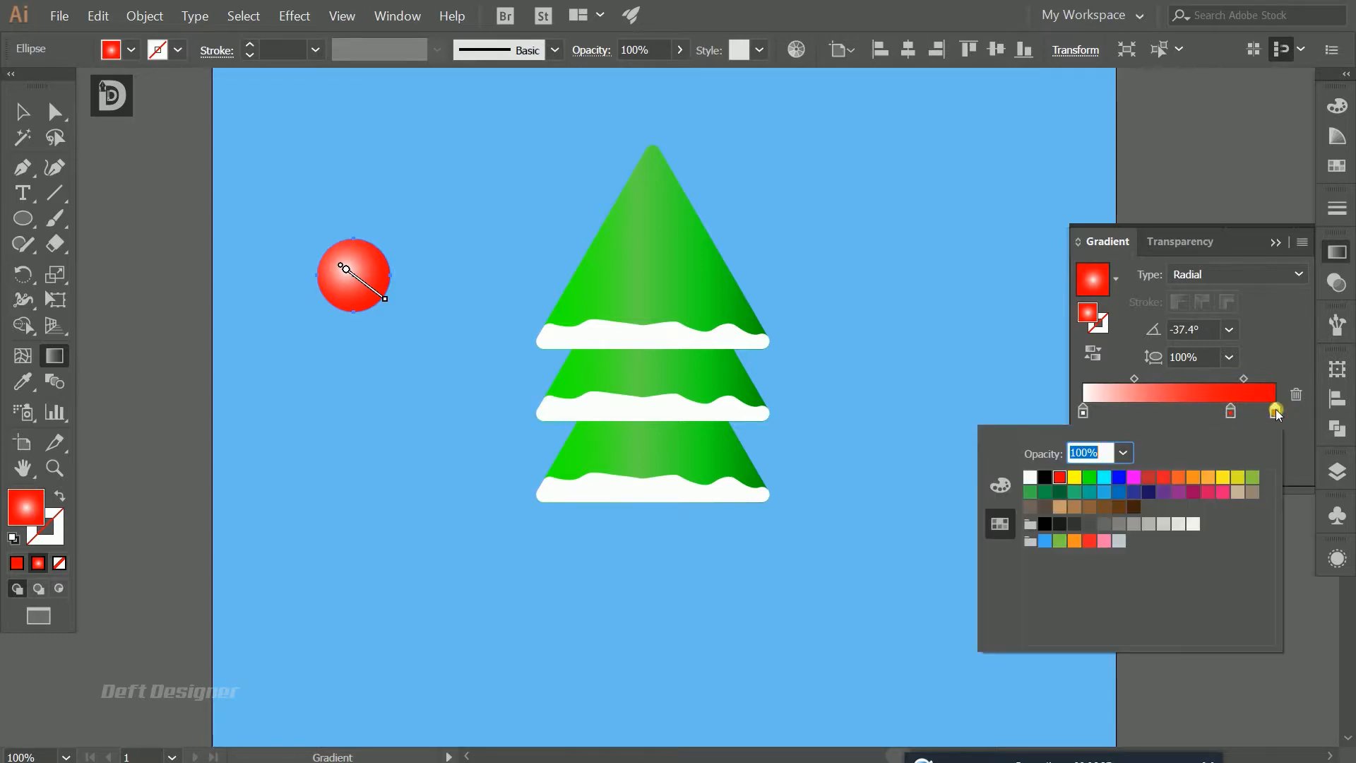
pyautogui.click(998, 486)
pyautogui.moveTo(1203, 493); pyautogui.dragTo(1179, 494)
pyautogui.click(1231, 413)
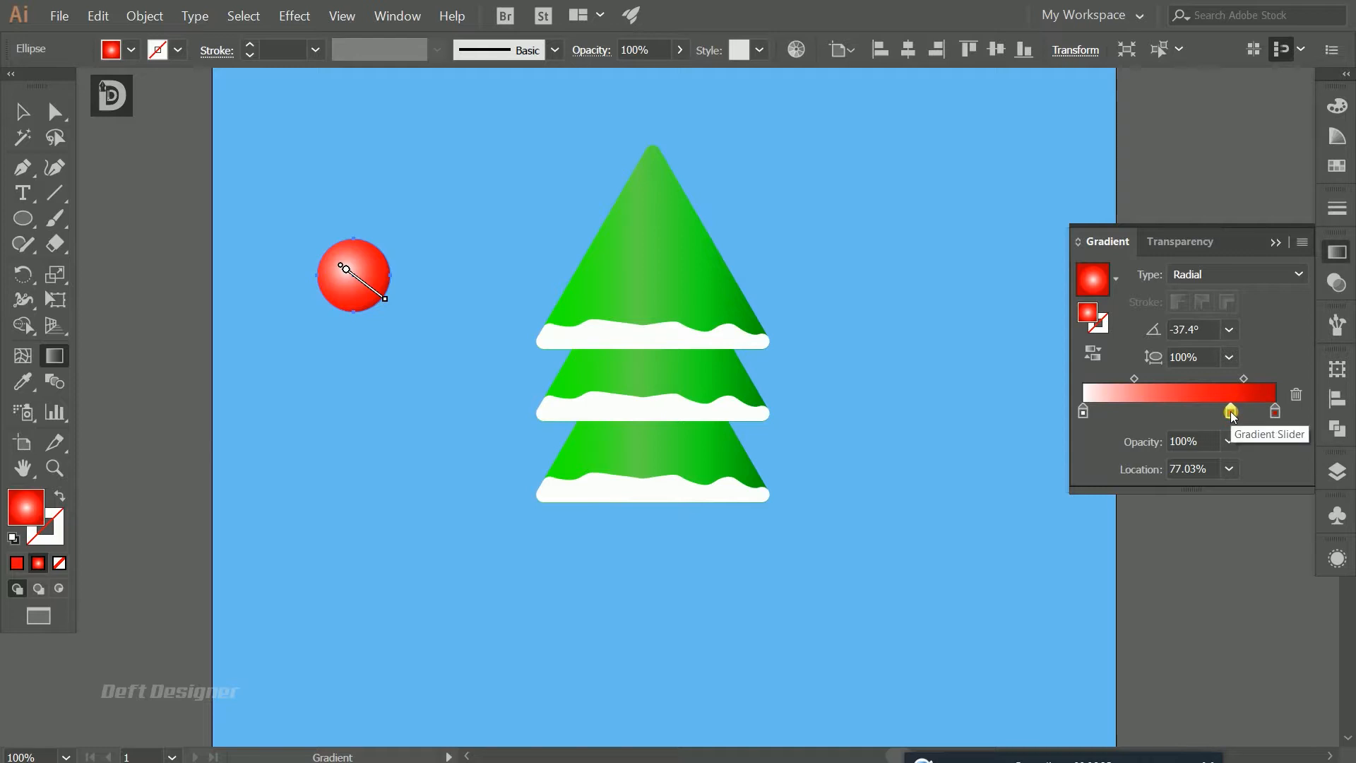
# Step: Recolor the ball's 77.03% gradient stop to EE0B0B and add a middle stop colored FF2D31
pyautogui.doubleClick(1235, 414)
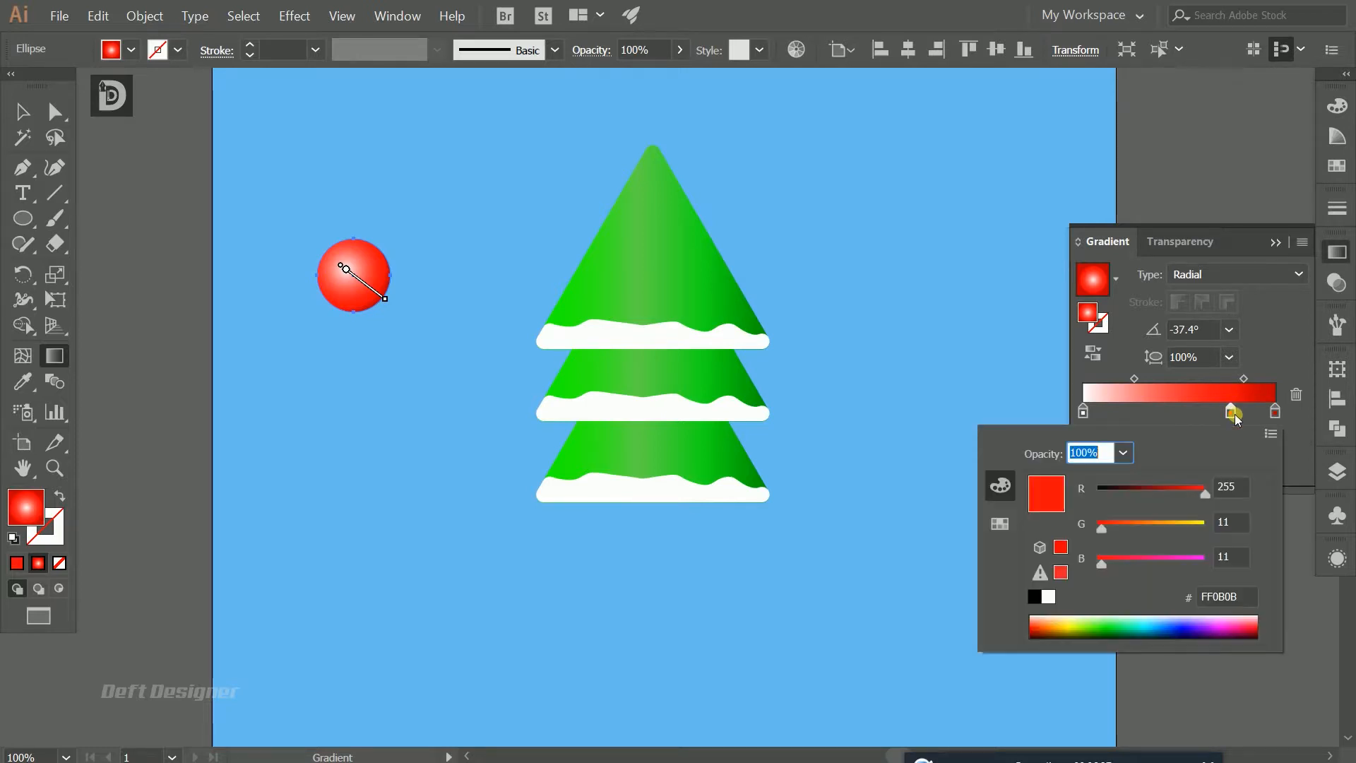
pyautogui.moveTo(1205, 497); pyautogui.dragTo(1199, 498)
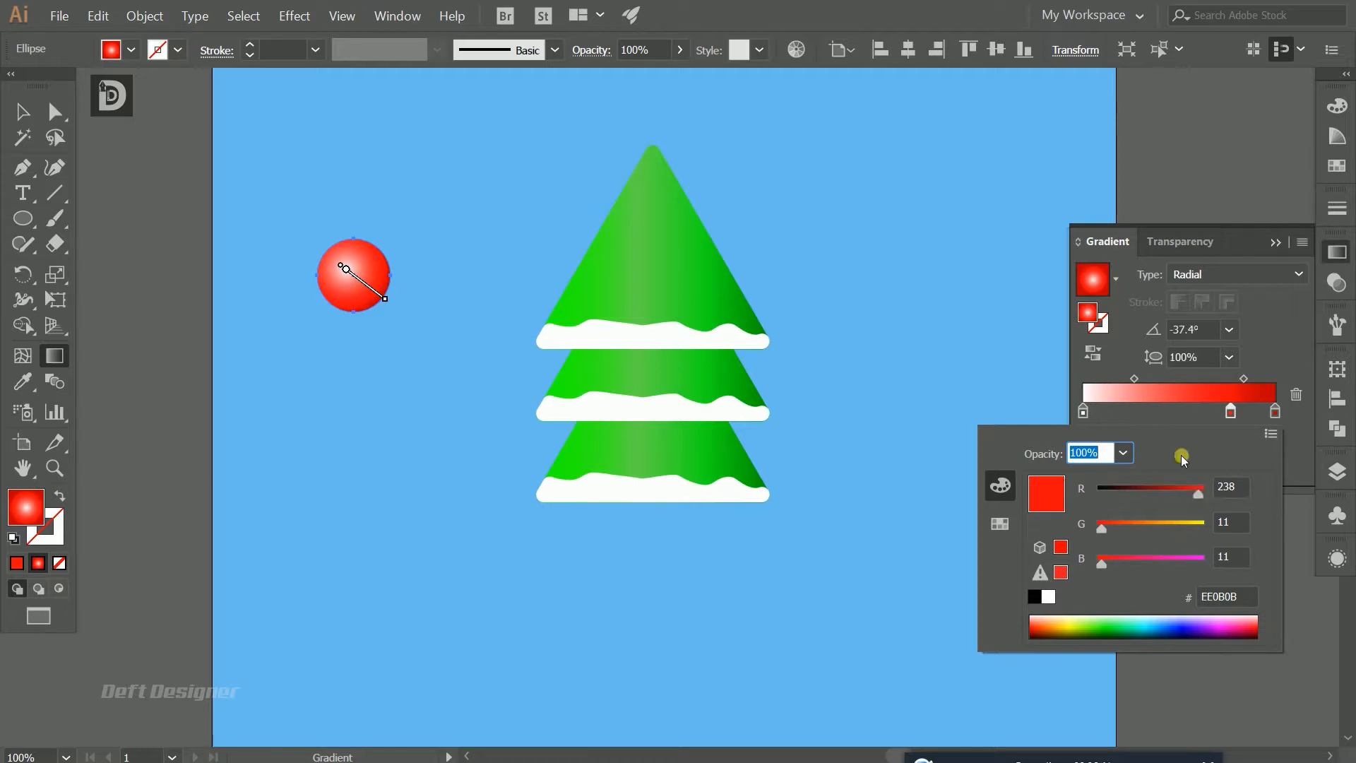
pyautogui.click(1173, 411)
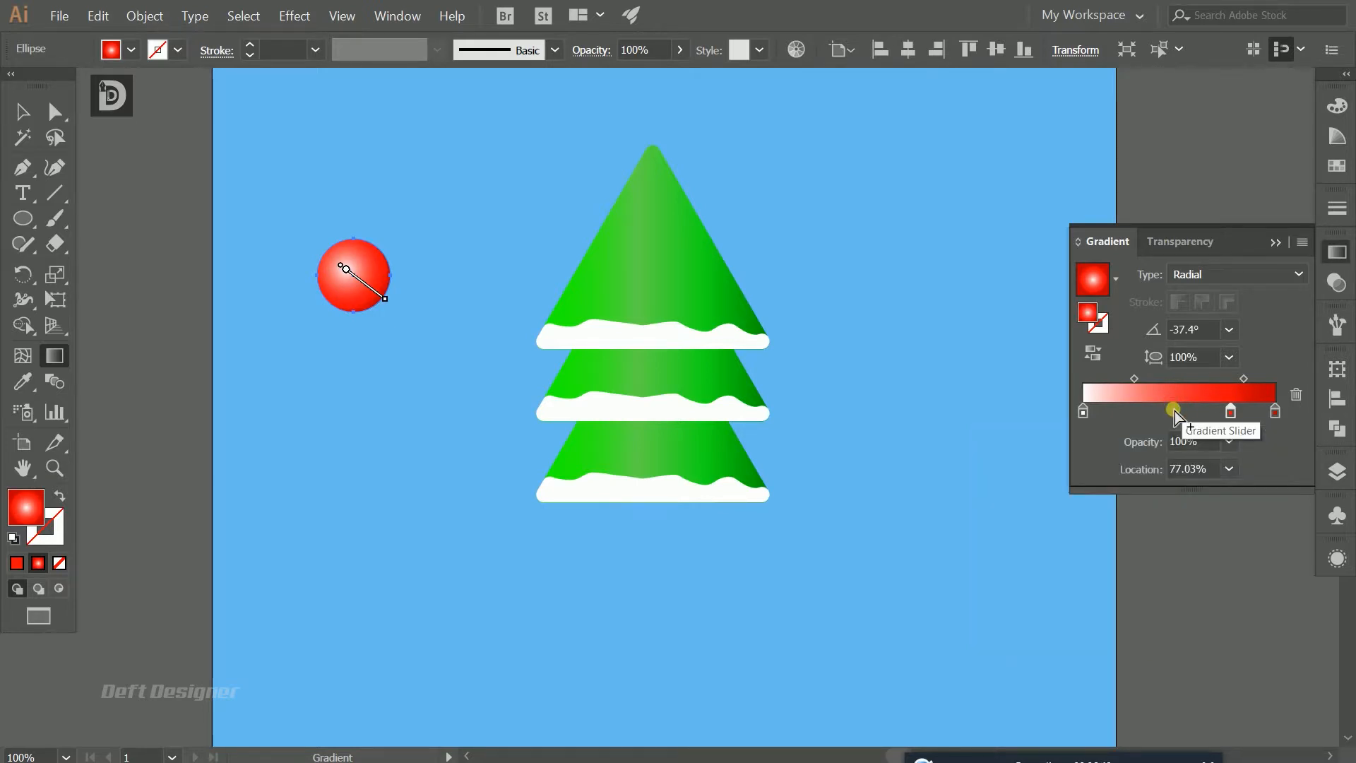
pyautogui.doubleClick(1174, 411)
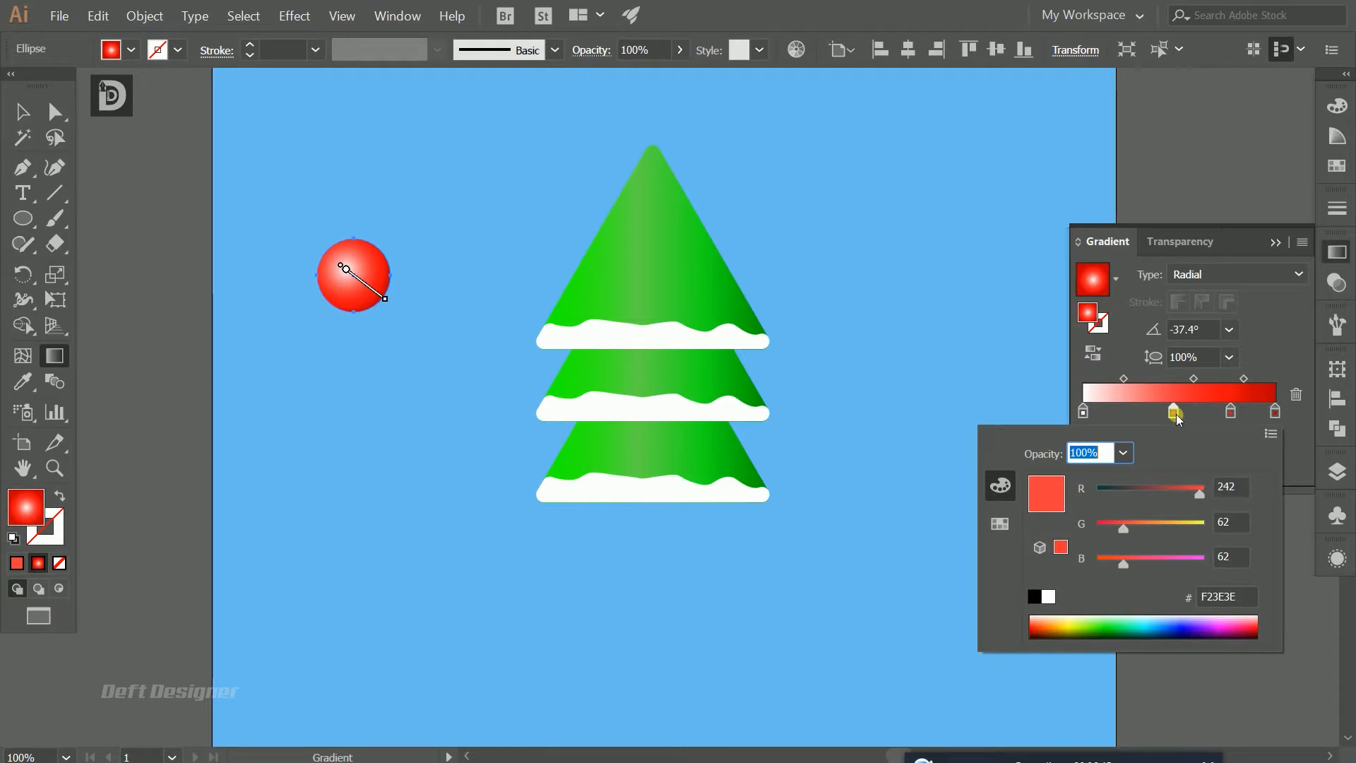
pyautogui.moveTo(1205, 498); pyautogui.dragTo(1210, 495)
pyautogui.moveTo(1117, 531); pyautogui.dragTo(1118, 565)
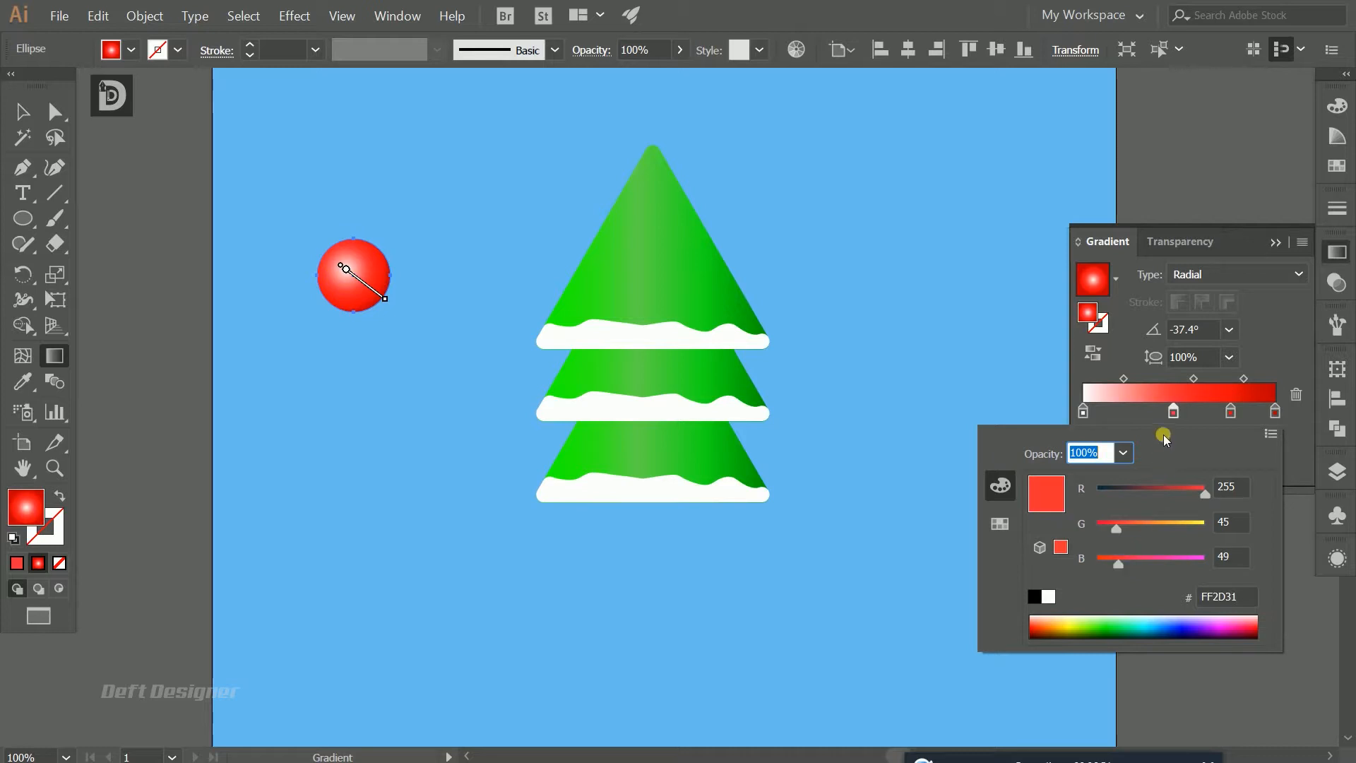
pyautogui.press('v')
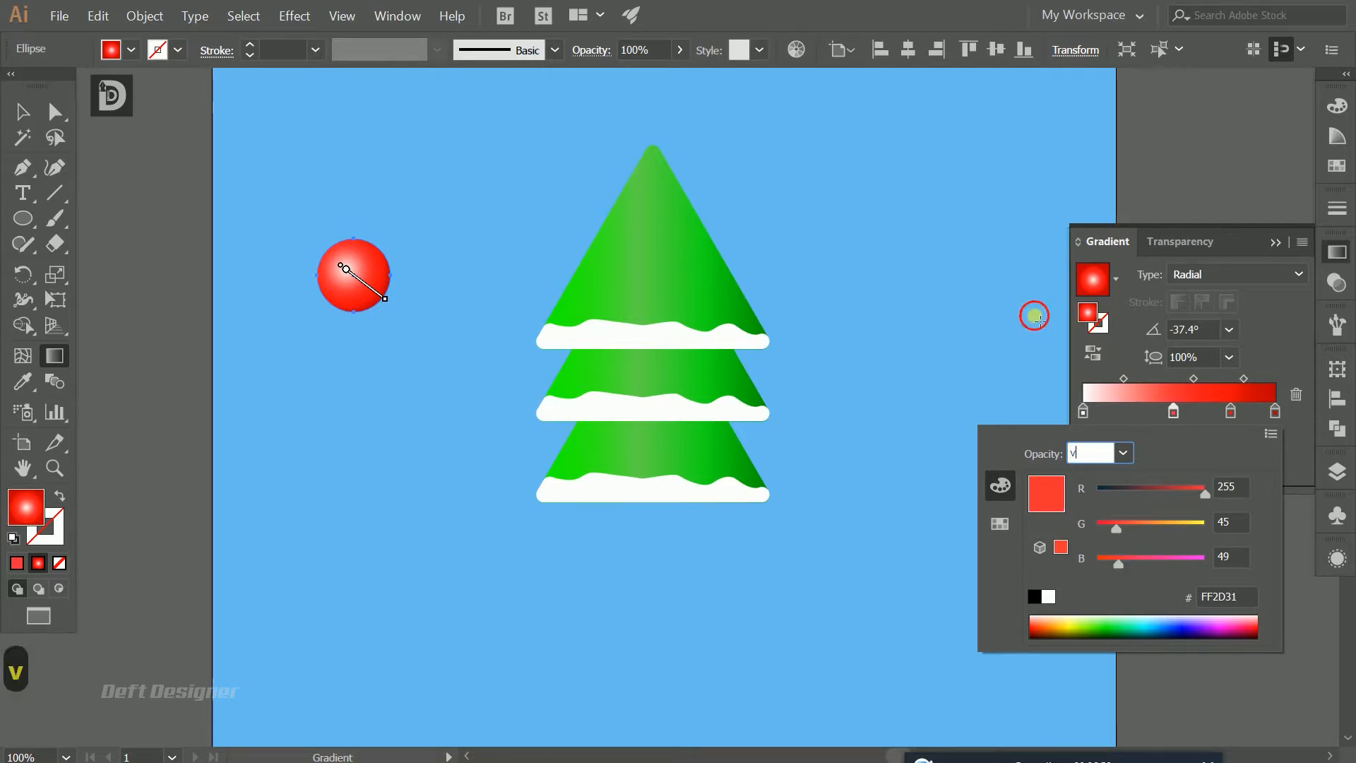
pyautogui.press('v')
# Step: Shrink the red ball and place it just beneath the left end of the top tier's snow edge
pyautogui.click(393, 260)
pyautogui.click(379, 271)
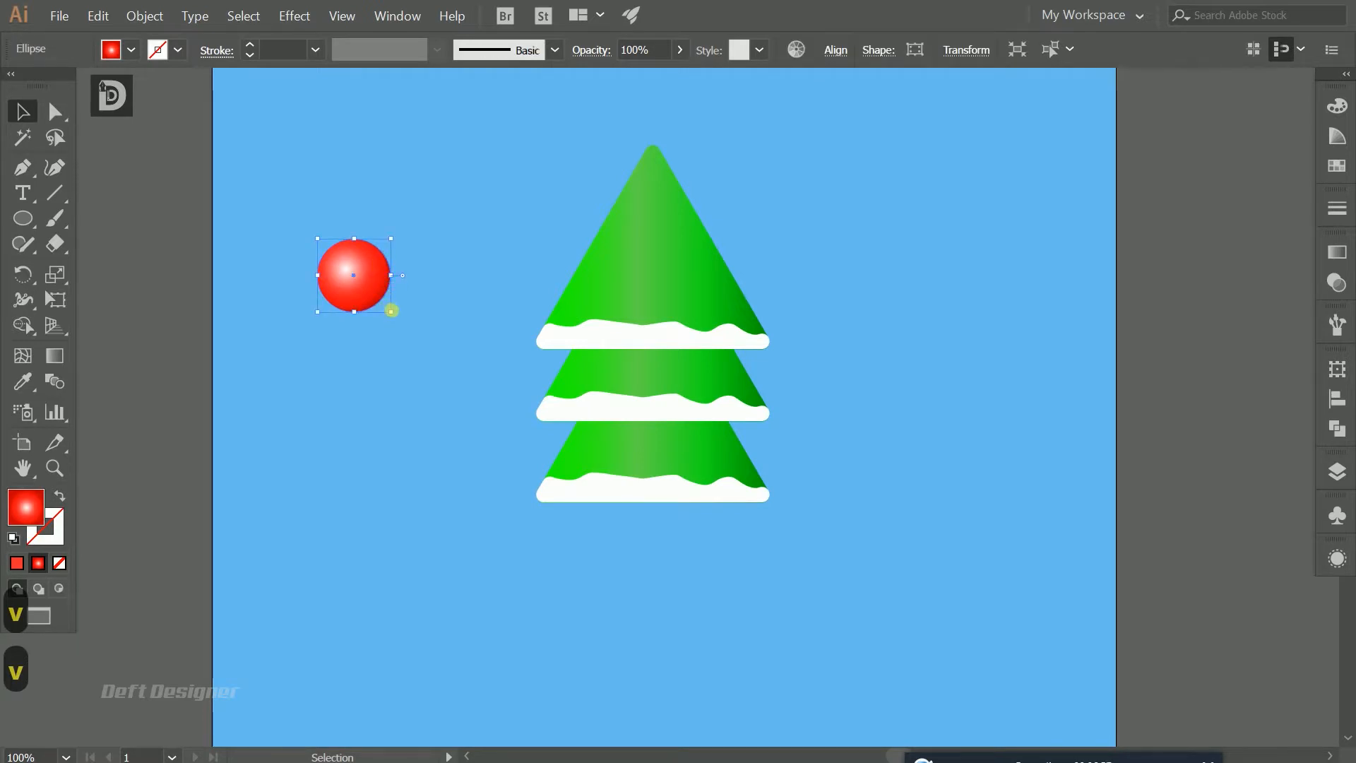
pyautogui.moveTo(393, 316); pyautogui.dragTo(558, 387)
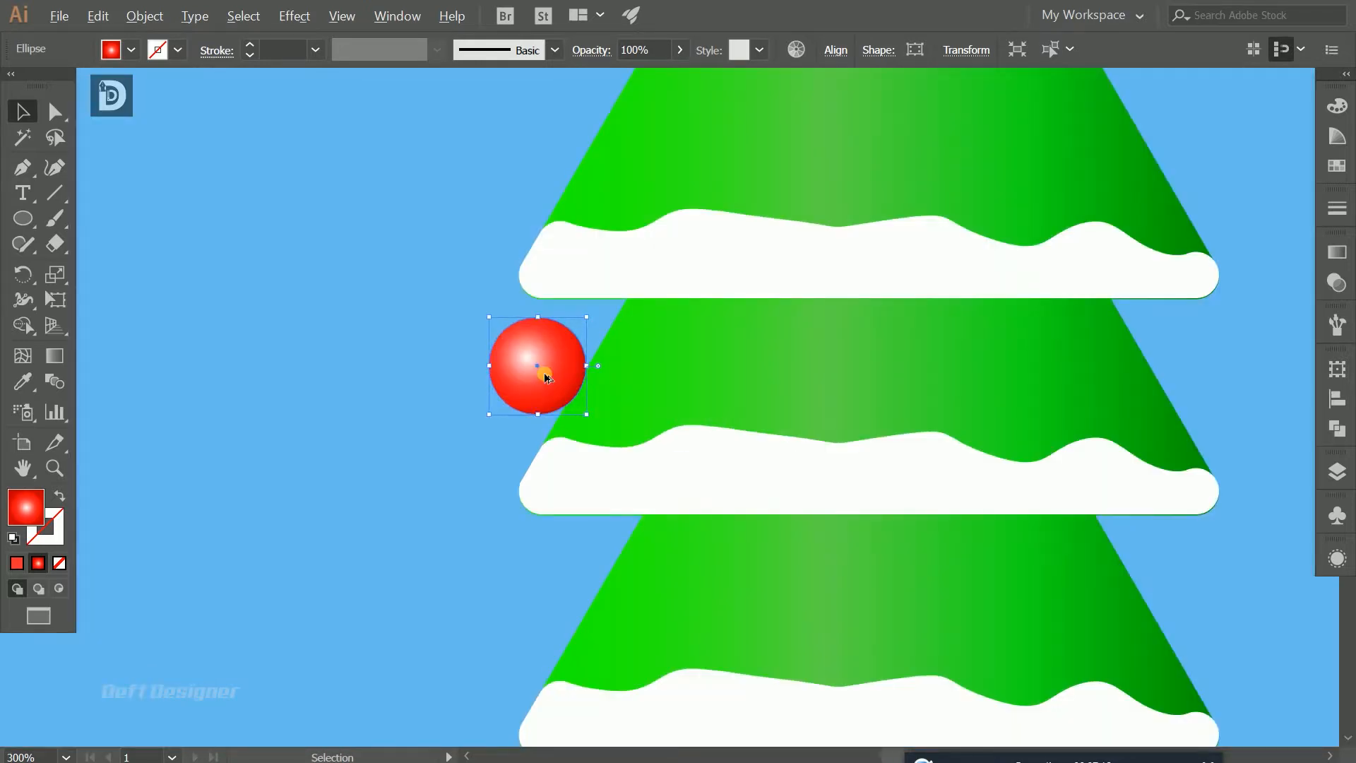
pyautogui.scroll(3, 562, 392)
pyautogui.moveTo(589, 414); pyautogui.dragTo(555, 381)
pyautogui.click(481, 417)
pyautogui.click(498, 420)
pyautogui.click(511, 420)
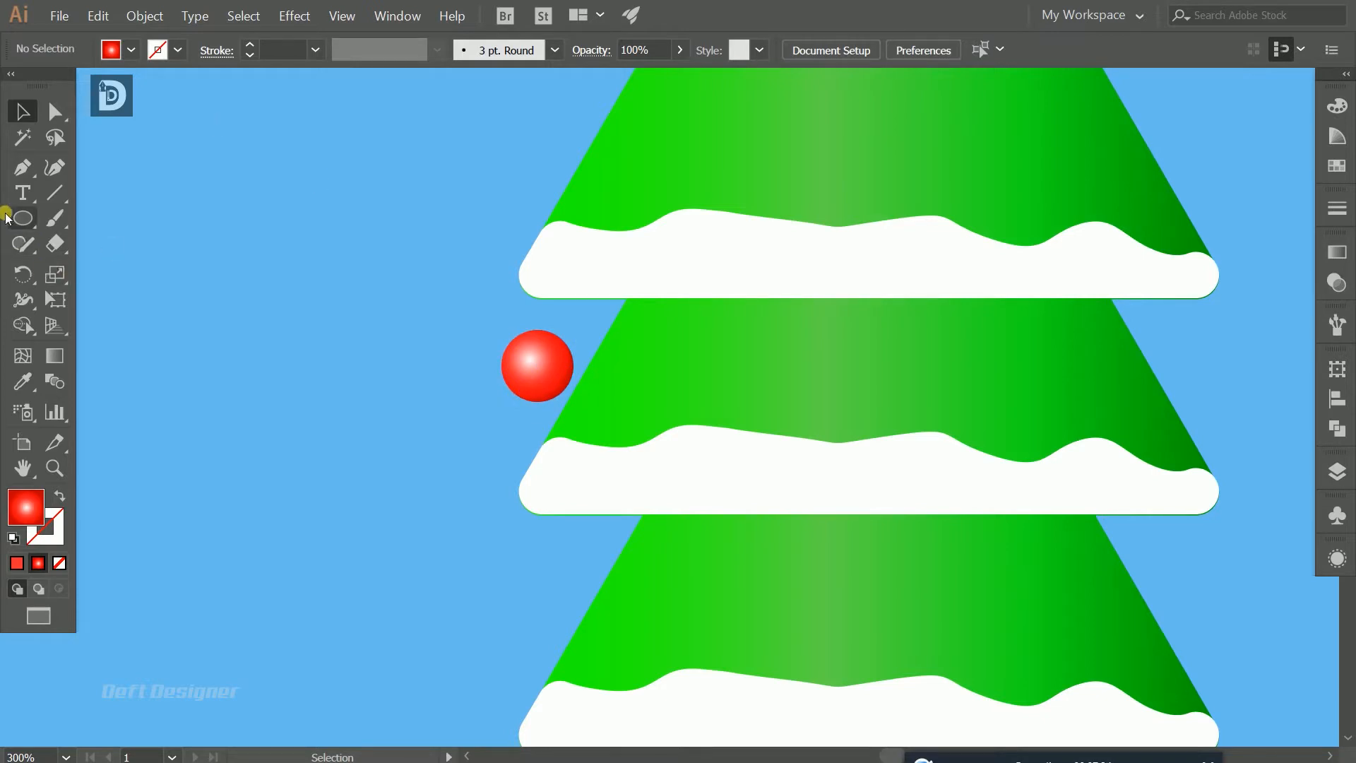
# Step: Draw a short wavy black string without fill from the top snow edge down to the ball with the Pencil tool
pyautogui.click(22, 167)
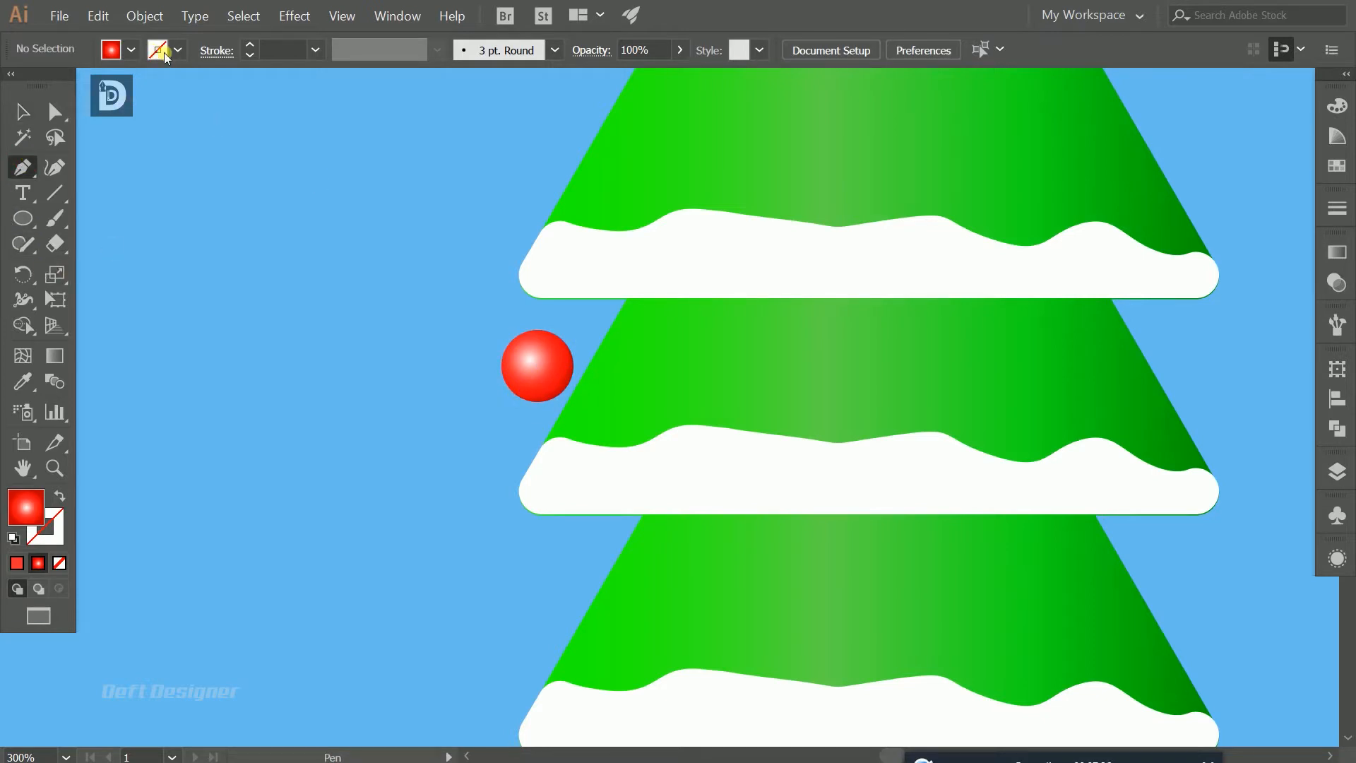
pyautogui.click(131, 49)
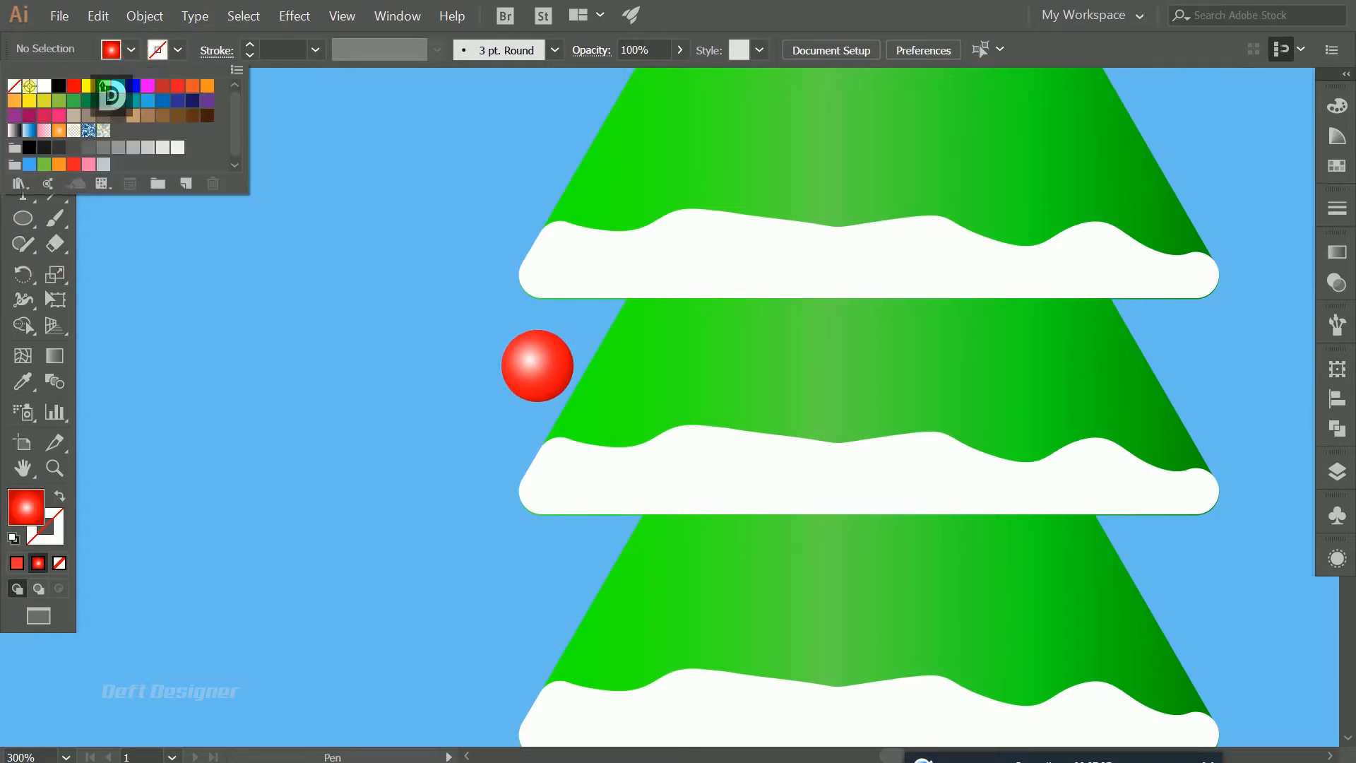
pyautogui.click(14, 85)
pyautogui.click(193, 49)
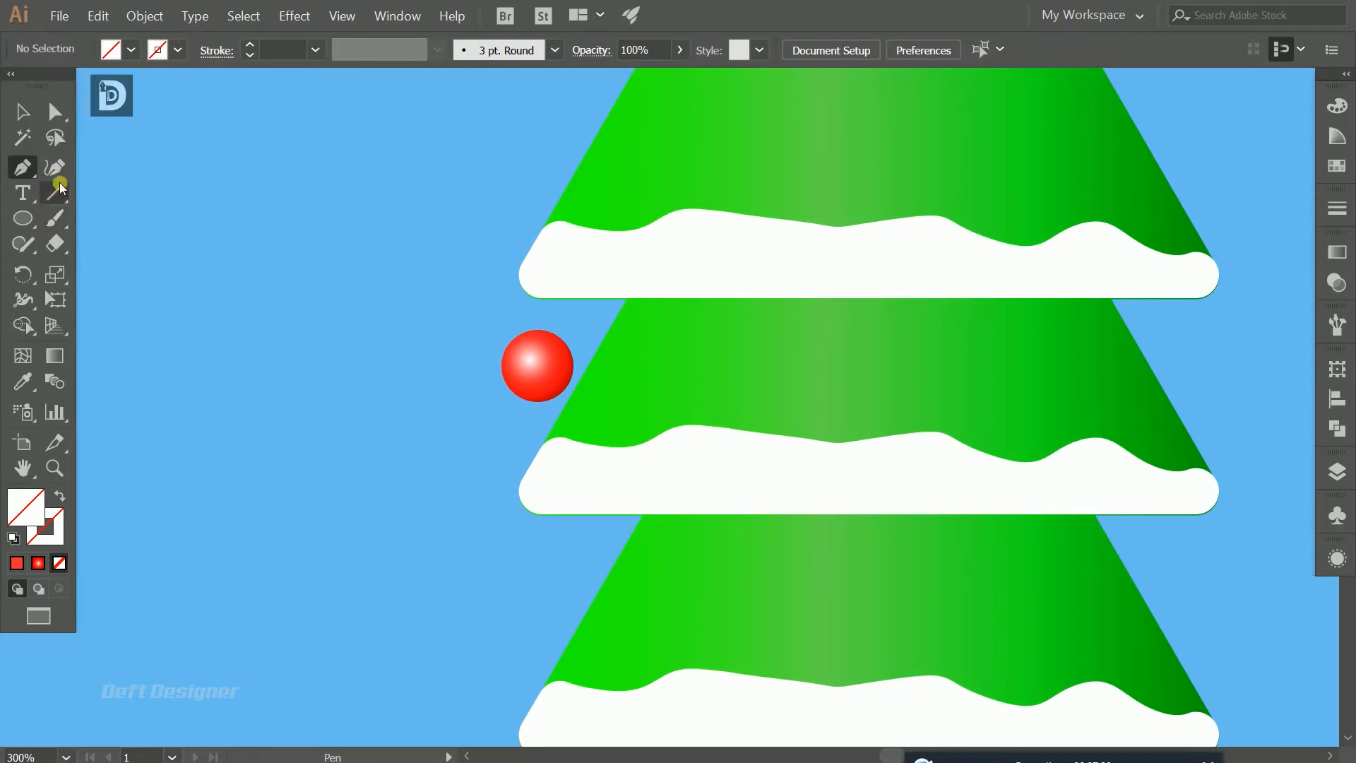
pyautogui.click(56, 221)
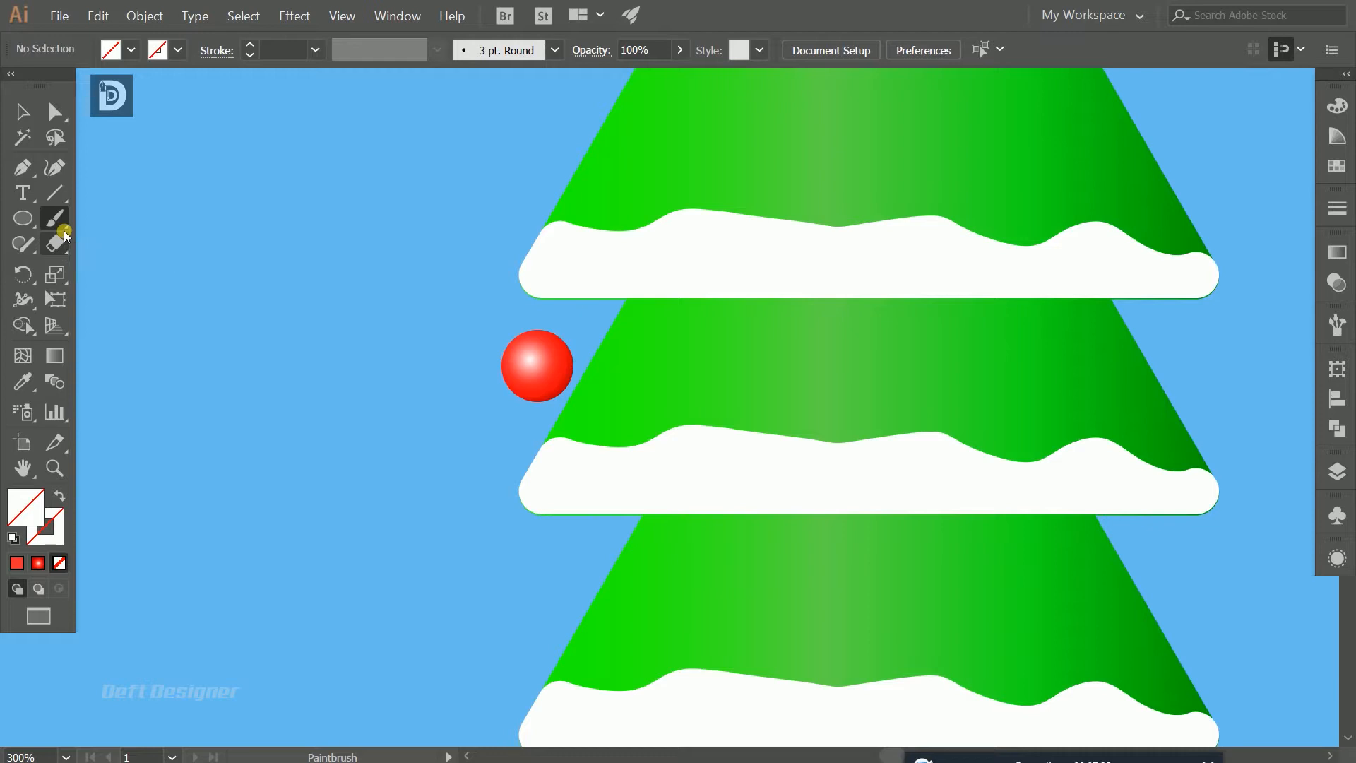
pyautogui.click(37, 247)
pyautogui.moveTo(37, 247); pyautogui.dragTo(96, 266)
pyautogui.click(168, 57)
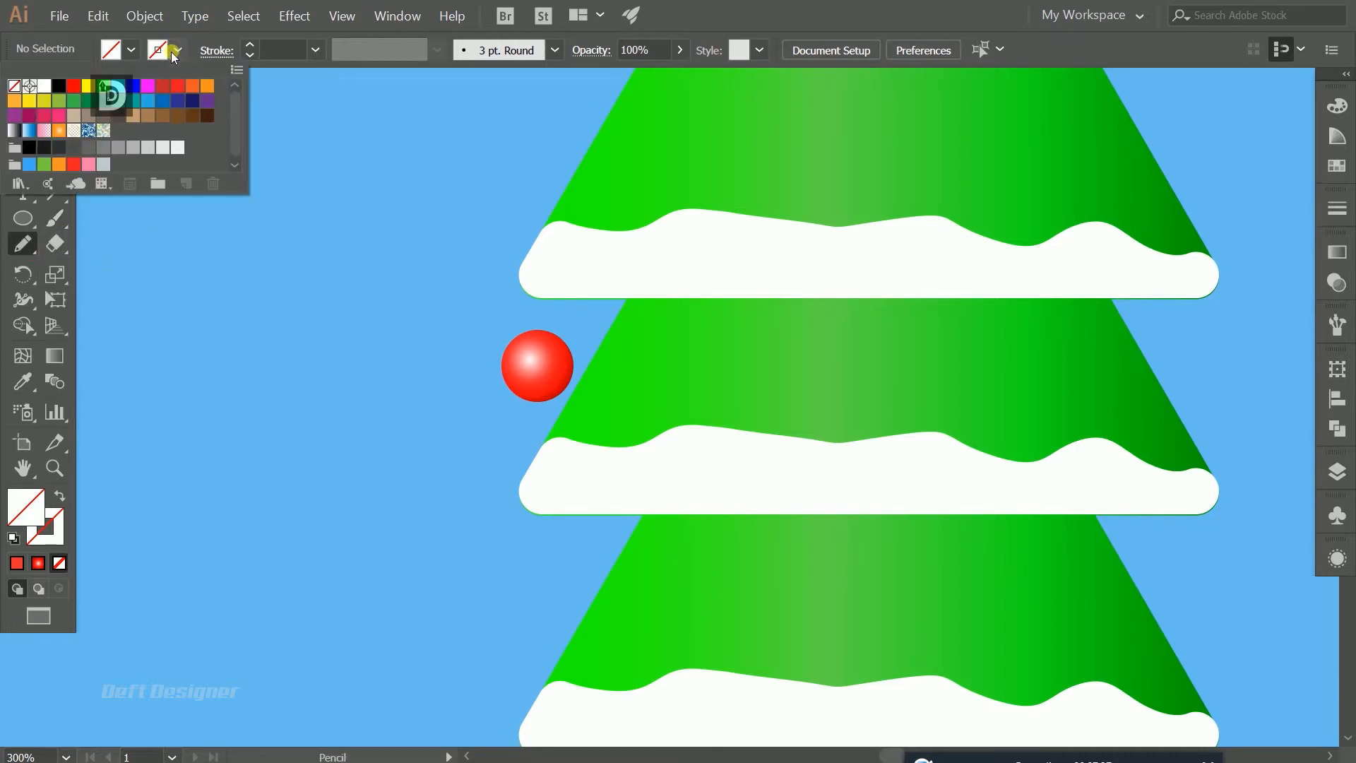
pyautogui.click(70, 90)
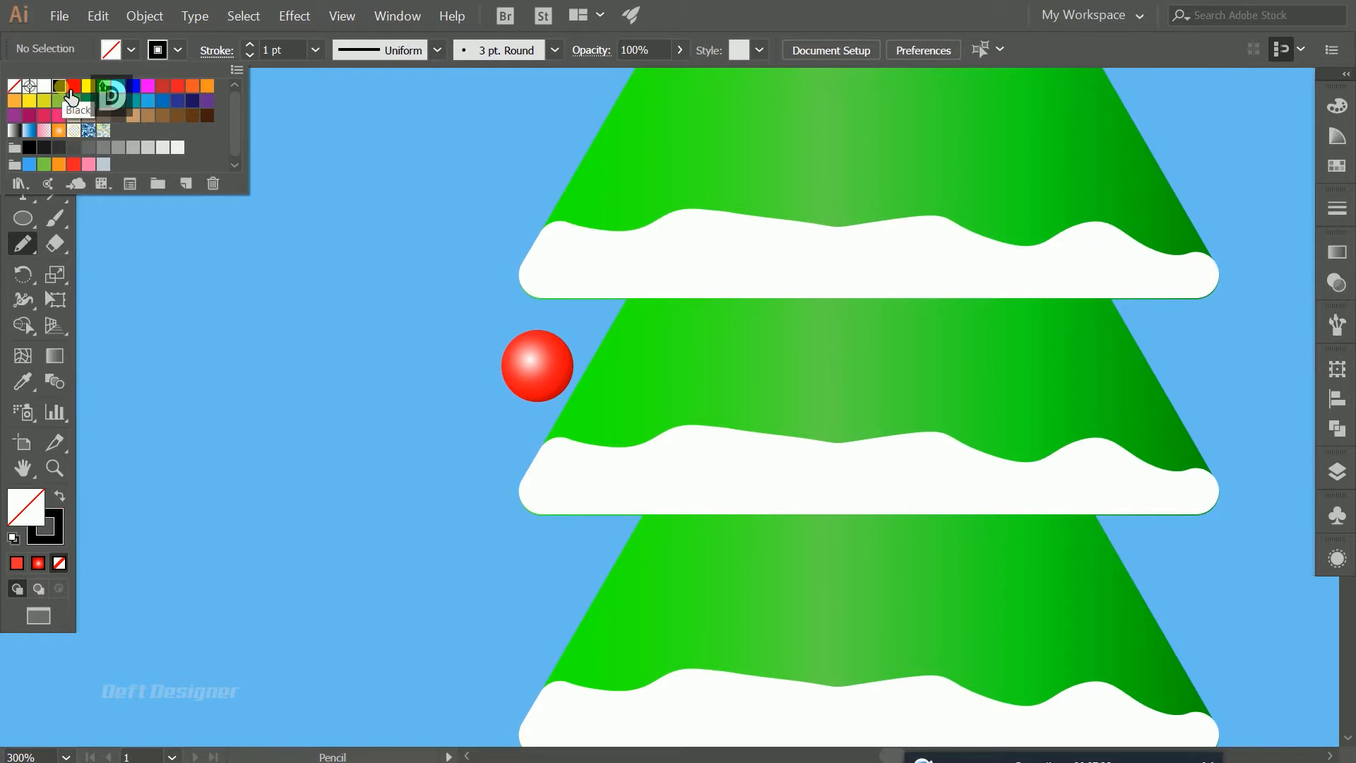
pyautogui.click(245, 44)
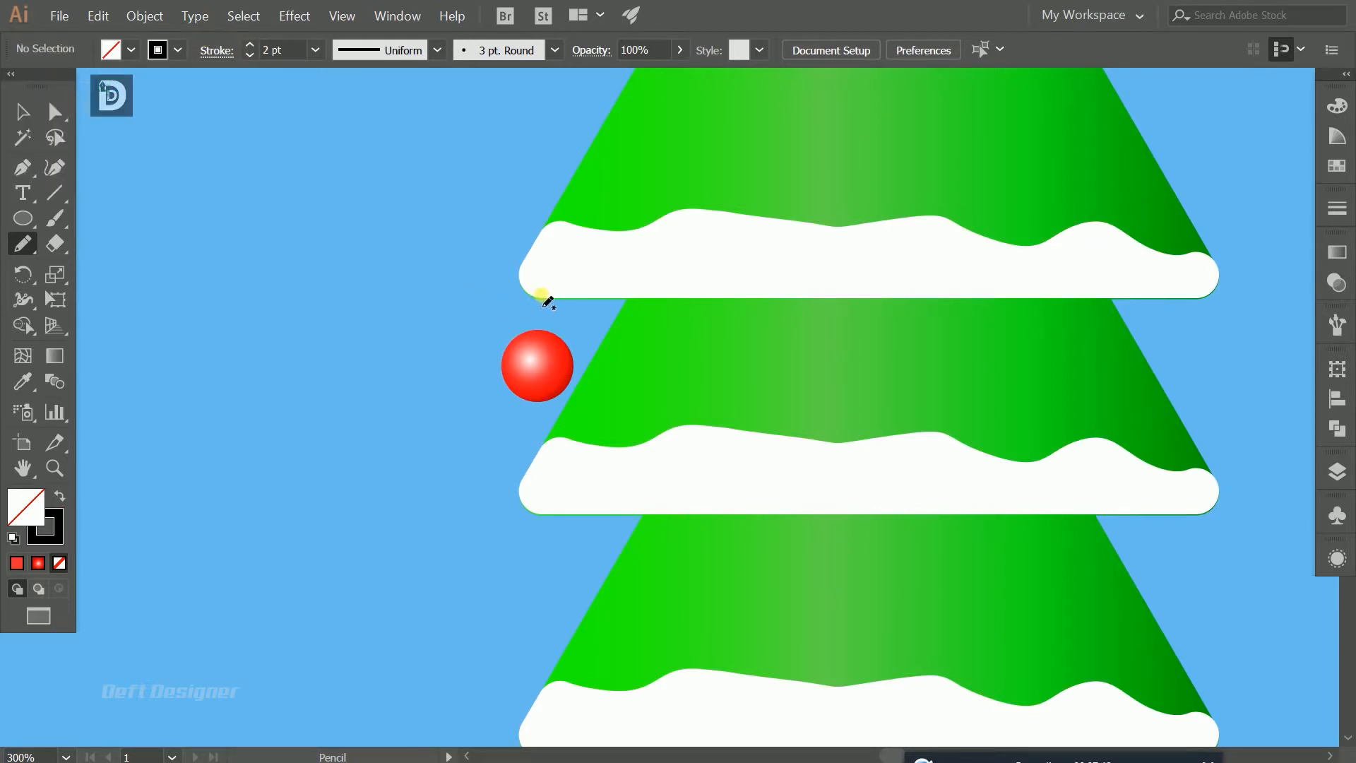
pyautogui.moveTo(545, 347); pyautogui.dragTo(543, 347)
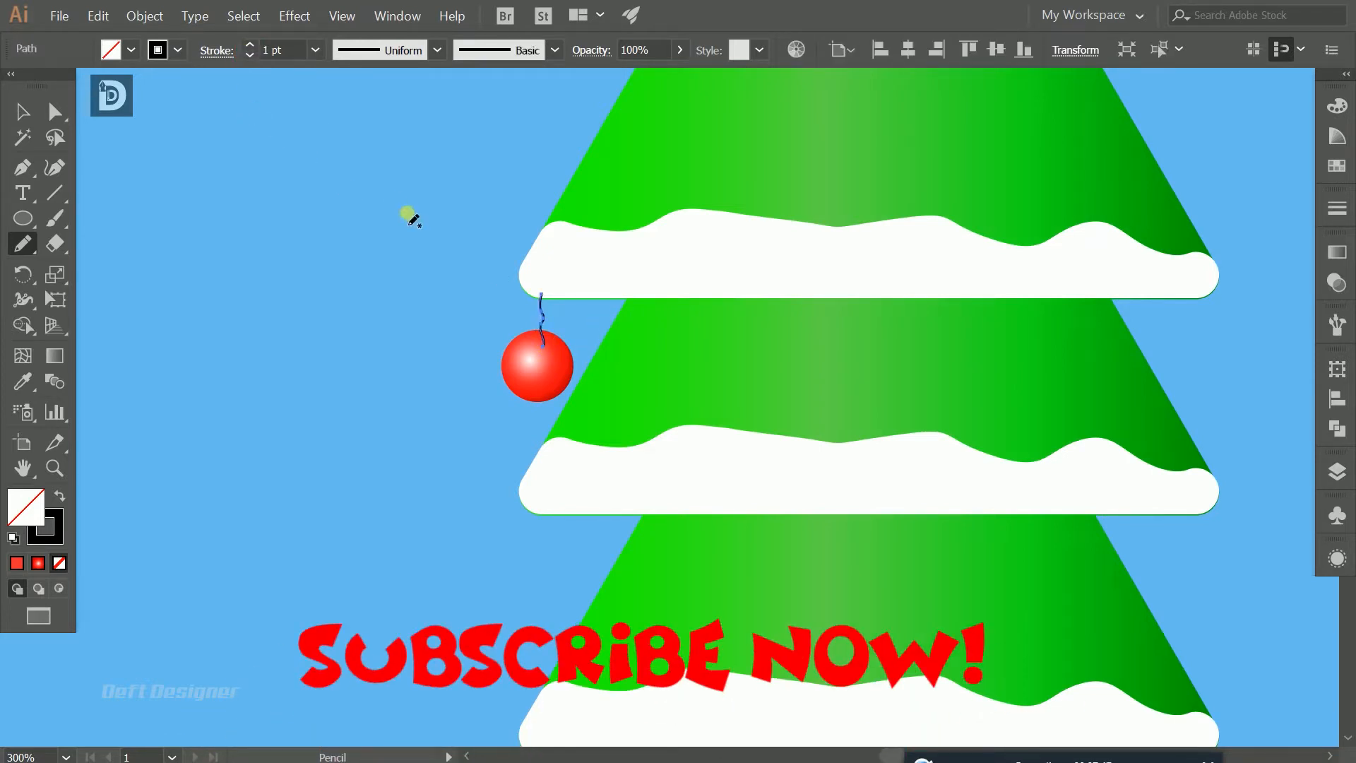
pyautogui.press('v')
pyautogui.click(471, 301)
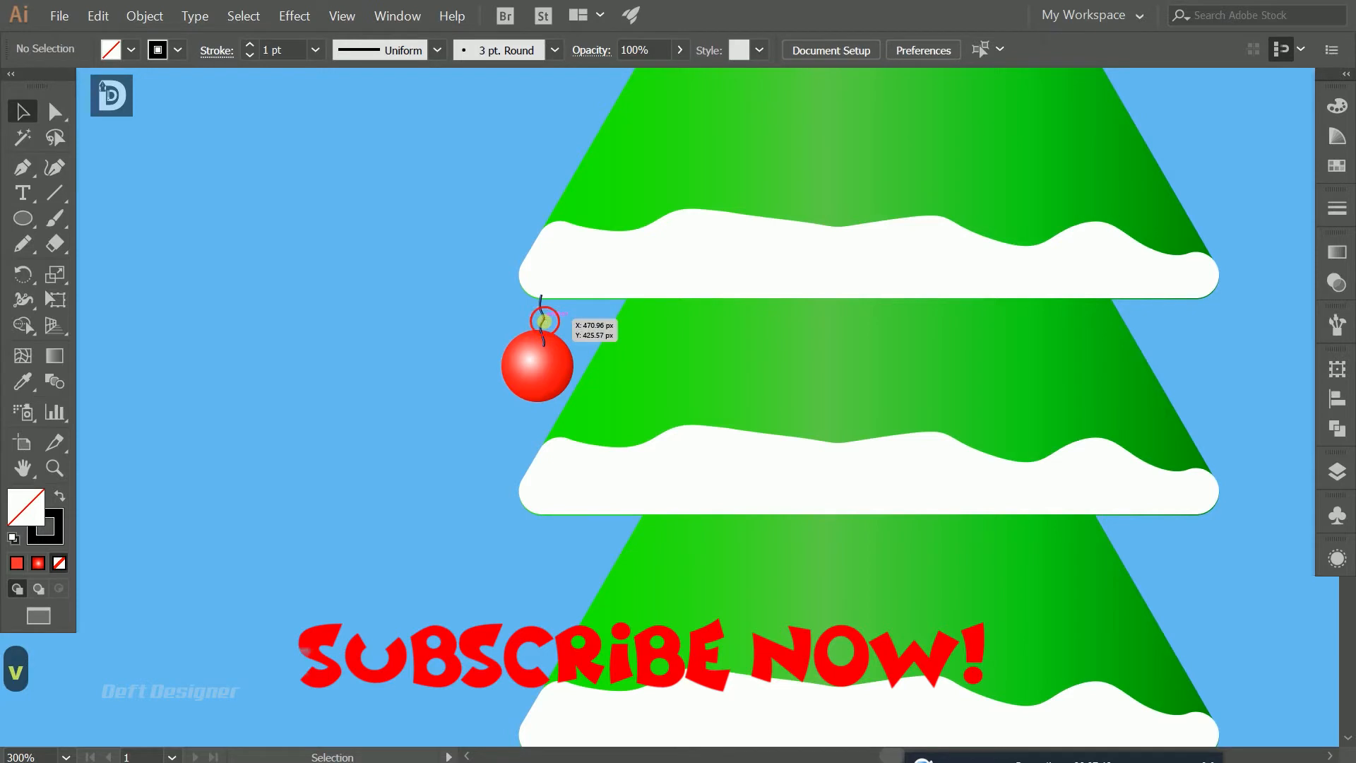
# Step: Arrange the string behind the ball and the snow, just in front of the blue background
pyautogui.click(542, 321)
pyautogui.hotkey('ctrl', '[')
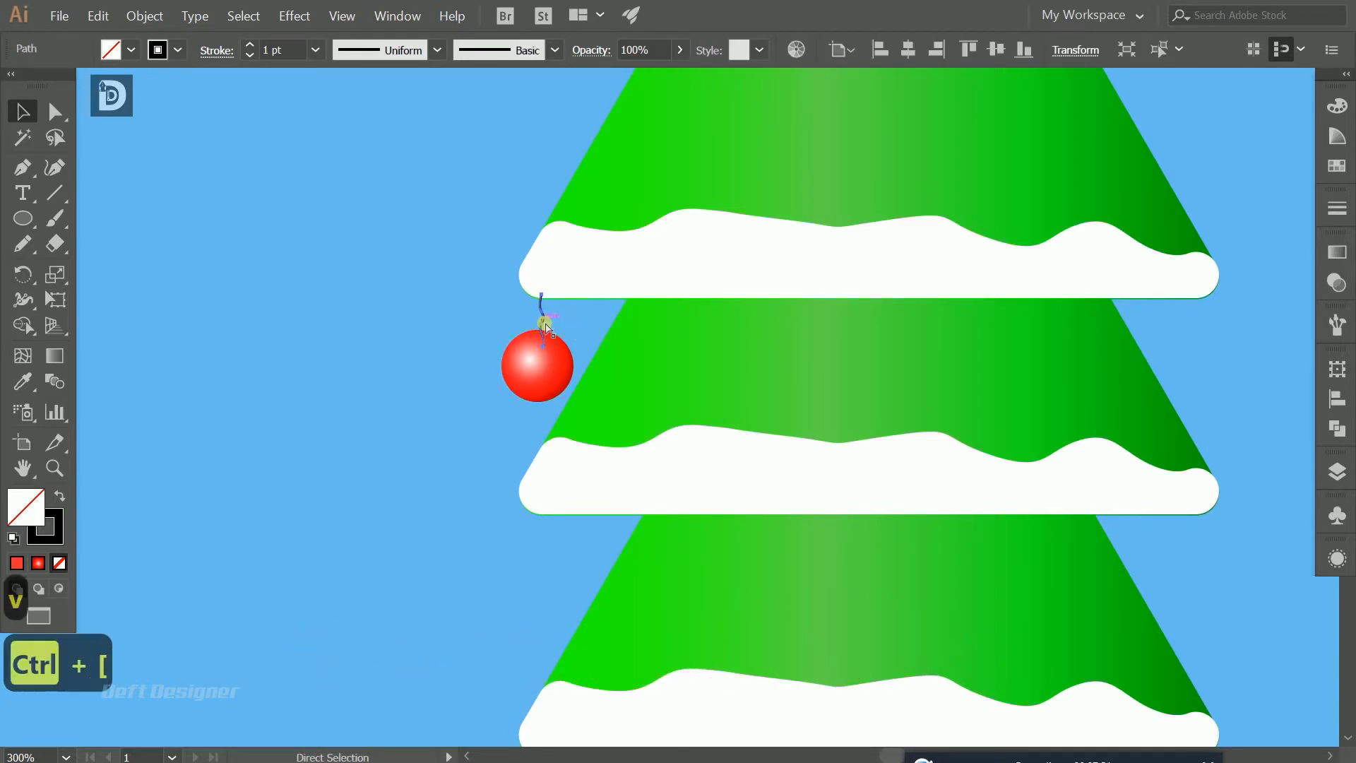
pyautogui.hotkey('ctrl', 'shift', '[')
pyautogui.hotkey('ctrl', ']')
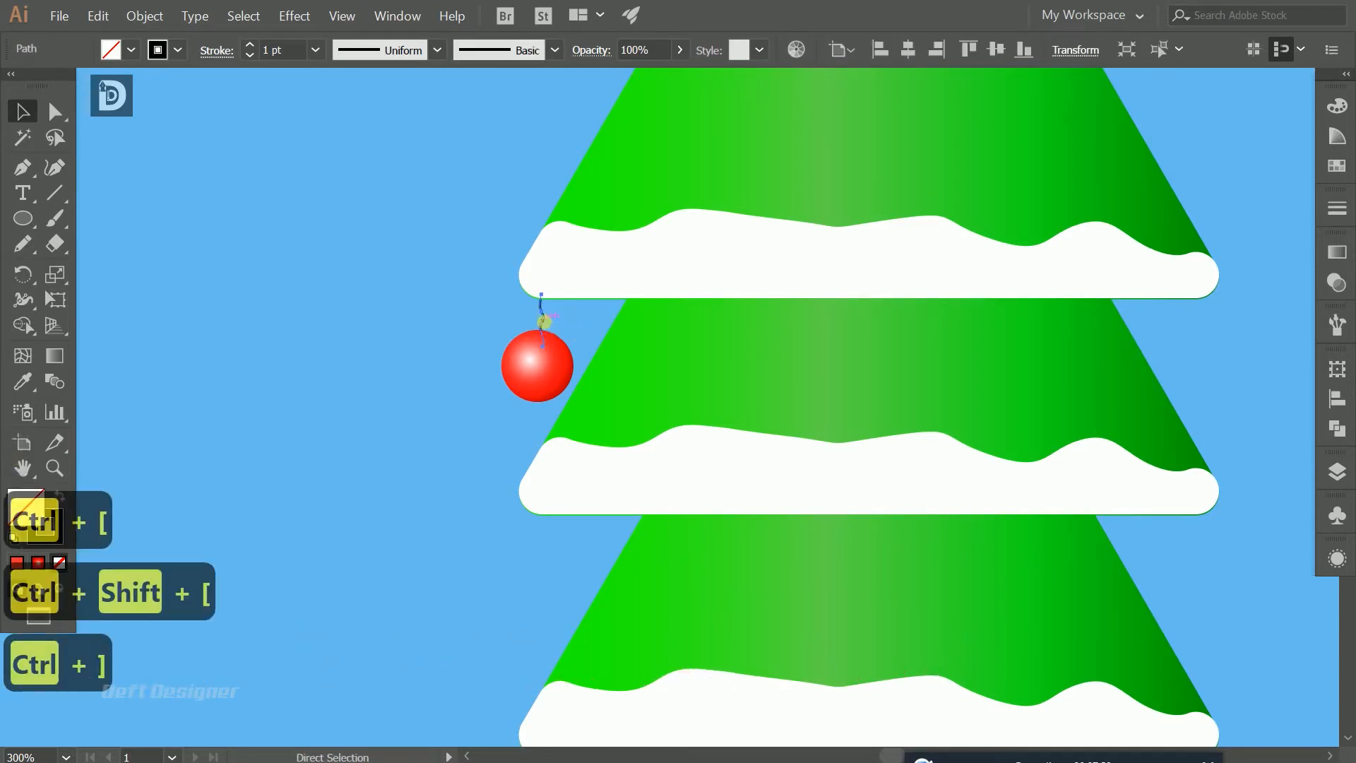
pyautogui.click(427, 325)
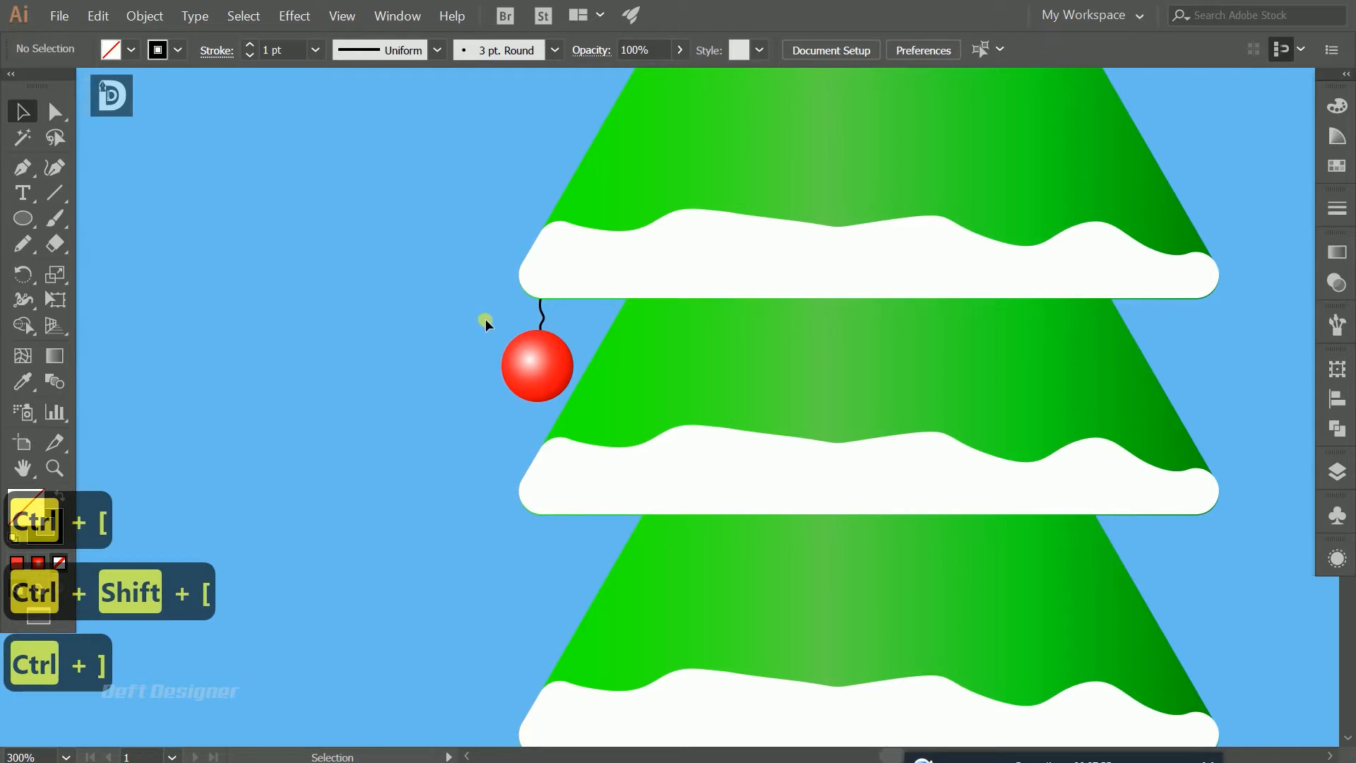
# Step: Group the red ball and its string into one hanging ornament
pyautogui.click(567, 363)
pyautogui.rightClick(544, 349)
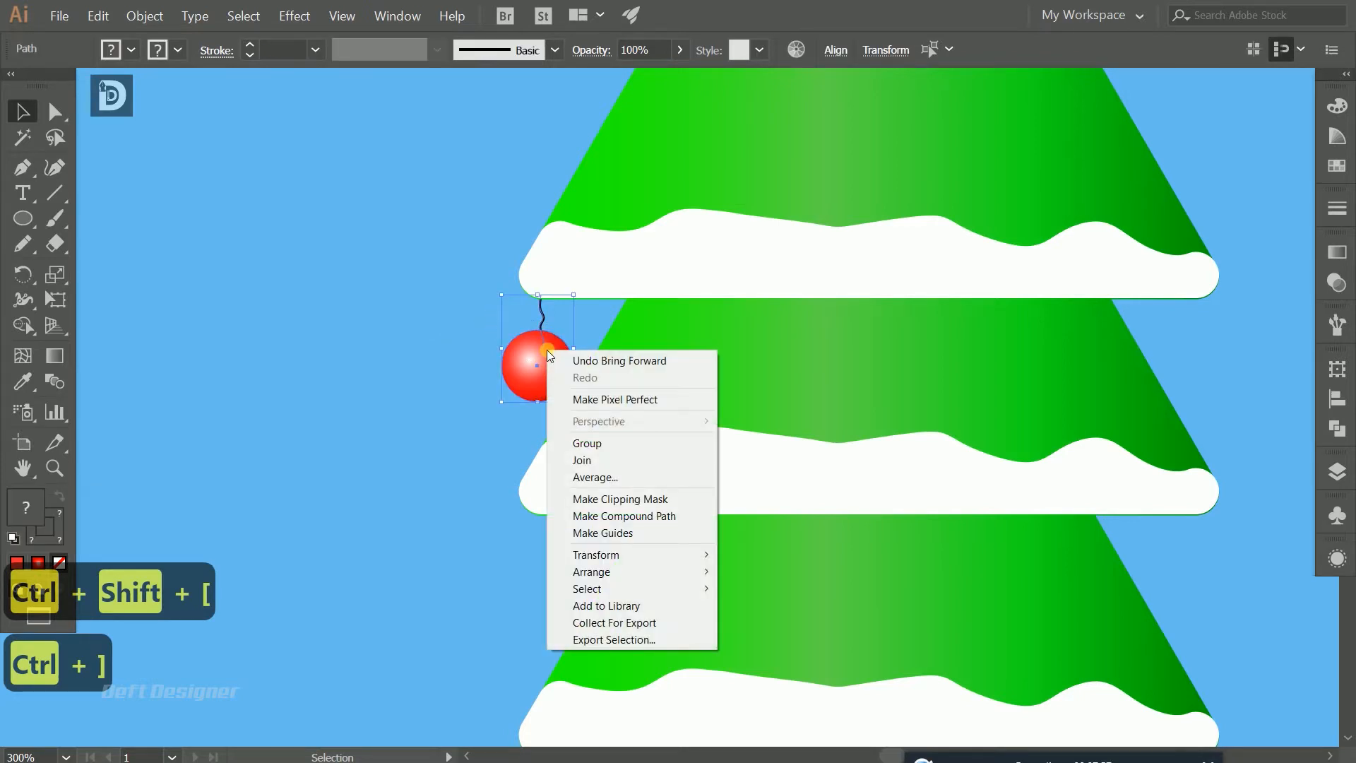
pyautogui.click(592, 444)
# Step: Copy the ornament so that one hangs from both ends of all three snow edges
pyautogui.moveTo(533, 356); pyautogui.dragTo(1189, 343)
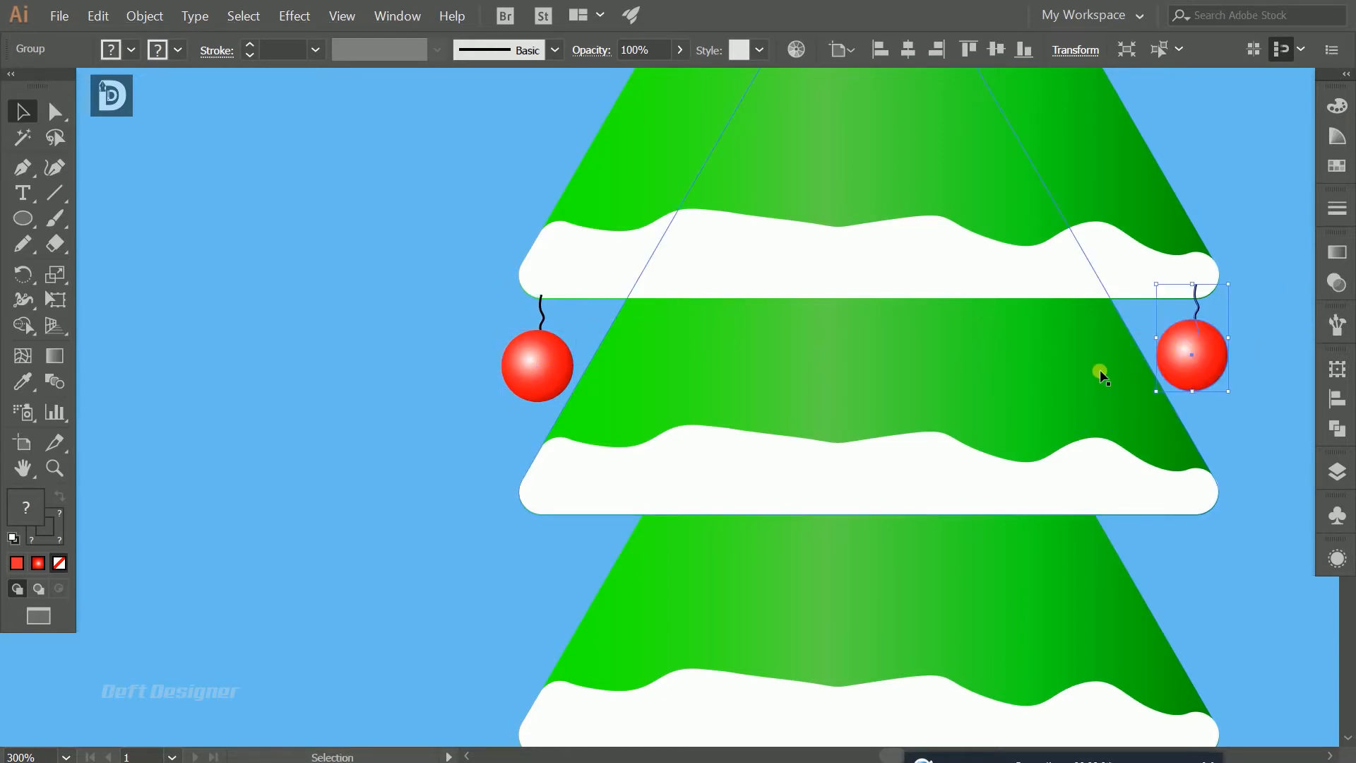
pyautogui.scroll(-13, 1099, 369)
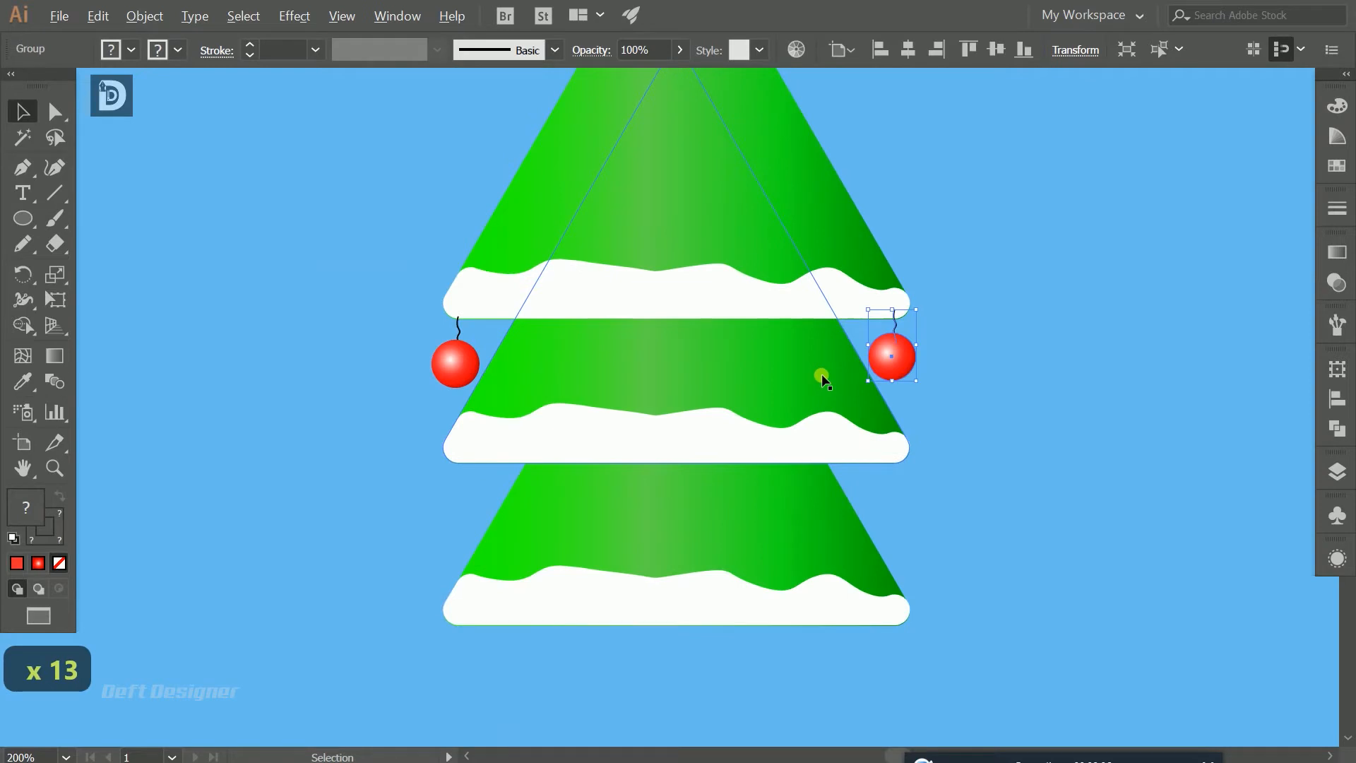
pyautogui.moveTo(813, 395); pyautogui.dragTo(836, 328)
pyautogui.moveTo(920, 300); pyautogui.dragTo(923, 602)
pyautogui.moveTo(891, 590); pyautogui.dragTo(480, 597)
pyautogui.moveTo(479, 597); pyautogui.dragTo(479, 430)
# Step: Arrange the ornaments at the right ends of the middle and top snow edges behind the tree, just above the background
pyautogui.click(917, 437)
pyautogui.hotkey('ctrl', '[')
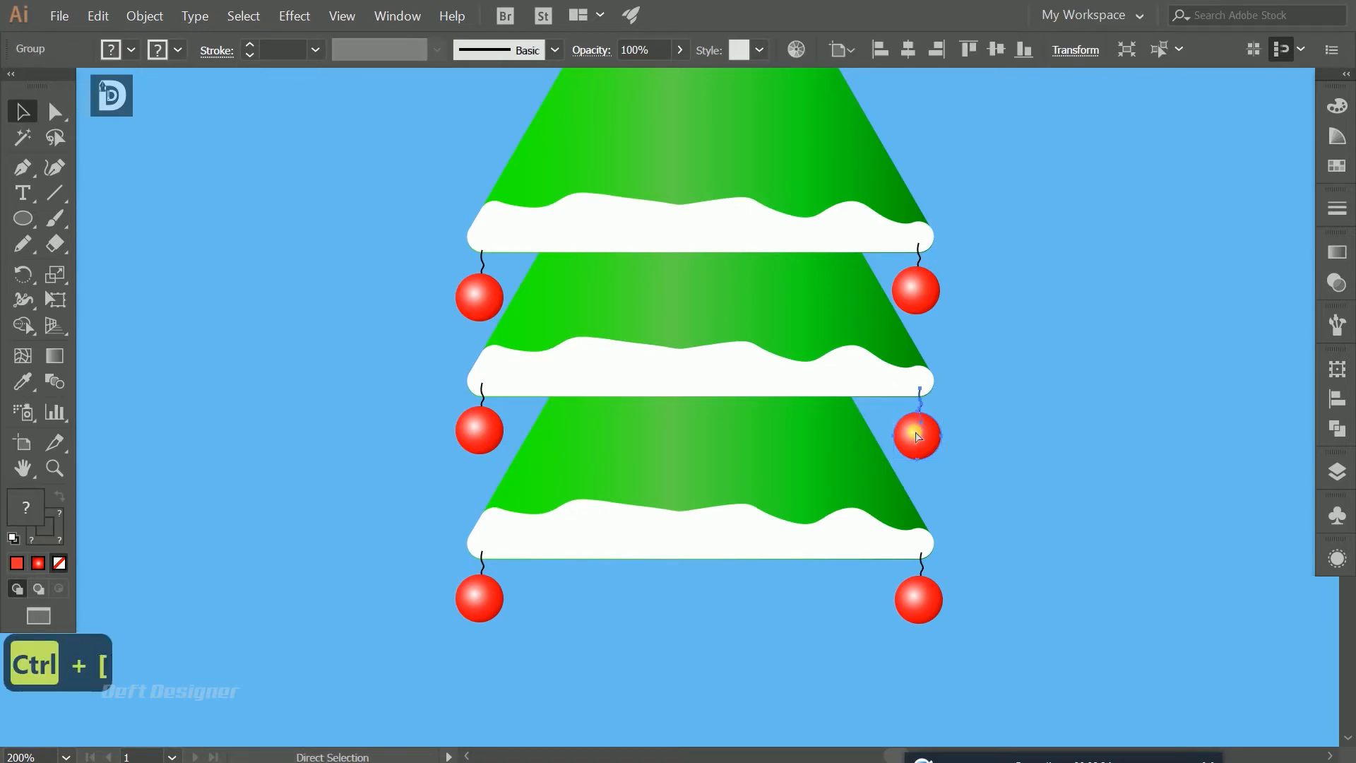
pyautogui.hotkey('ctrl', 'shift', '[')
pyautogui.hotkey('ctrl', ']')
pyautogui.click(938, 297)
pyautogui.click(916, 293)
pyautogui.hotkey('ctrl', 'shift', '[')
pyautogui.hotkey('ctrl', 'shift', ']')
pyautogui.hotkey('ctrl', 'shift', '[')
pyautogui.hotkey('ctrl', ']')
# Step: Arrange both bottom ornaments and the middle tier's left ornament behind the tree, just above the background
pyautogui.click(920, 599)
pyautogui.hotkey('ctrl', 'shift', '[')
pyautogui.hotkey('ctrl', ']')
pyautogui.click(494, 599)
pyautogui.hotkey('ctrl', 'shift', '[')
pyautogui.hotkey('ctrl', ']')
pyautogui.click(494, 428)
pyautogui.hotkey('ctrl', 'shift', '[')
pyautogui.hotkey('ctrl', ']')
pyautogui.click(400, 254)
# Step: Place a smaller copy of the ornament under the middle of the top snow edge, in front of the green tier
pyautogui.moveTo(484, 304); pyautogui.dragTo(689, 281)
pyautogui.hotkey('ctrl', ']')
pyautogui.hotkey('ctrl', 'shift', ']')
pyautogui.hotkey('ctrl', '[')
# Step: Copy the small ornament along the tree until three hang beneath each of the three snow edges
pyautogui.moveTo(688, 281); pyautogui.dragTo(757, 284)
pyautogui.moveTo(757, 284); pyautogui.dragTo(655, 420)
pyautogui.moveTo(656, 421); pyautogui.dragTo(573, 586)
pyautogui.moveTo(574, 586); pyautogui.dragTo(692, 586)
pyautogui.moveTo(692, 586); pyautogui.dragTo(843, 583)
pyautogui.press('v')
pyautogui.click(1026, 495)
# Step: Draw a five-pointed star on the blue background to the left of the treetop
pyautogui.moveTo(760, 345); pyautogui.dragTo(711, 546)
pyautogui.hotkey('ctrl', '-')
pyautogui.moveTo(22, 218); pyautogui.dragTo(98, 318)
pyautogui.moveTo(358, 266); pyautogui.dragTo(405, 313)
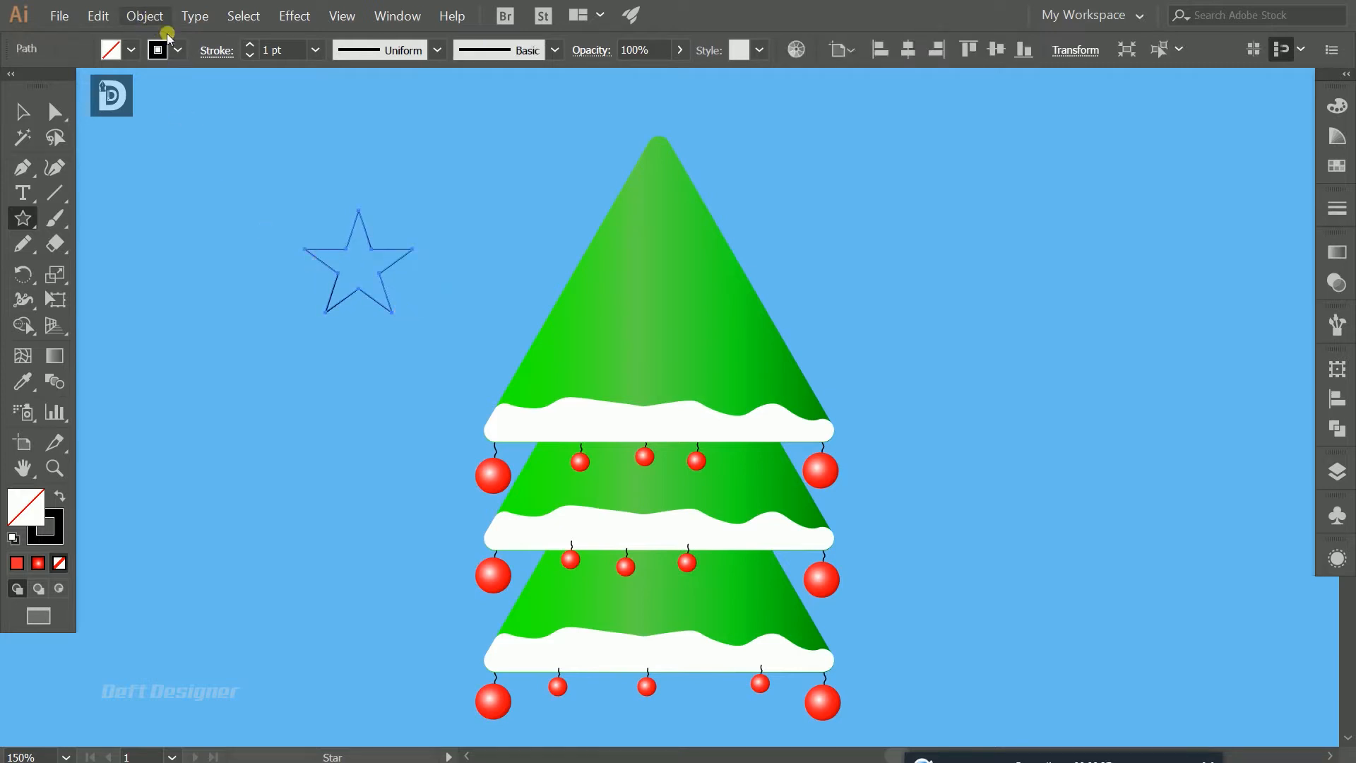
# Step: Fill the star with yellow and remove its stroke
pyautogui.click(129, 51)
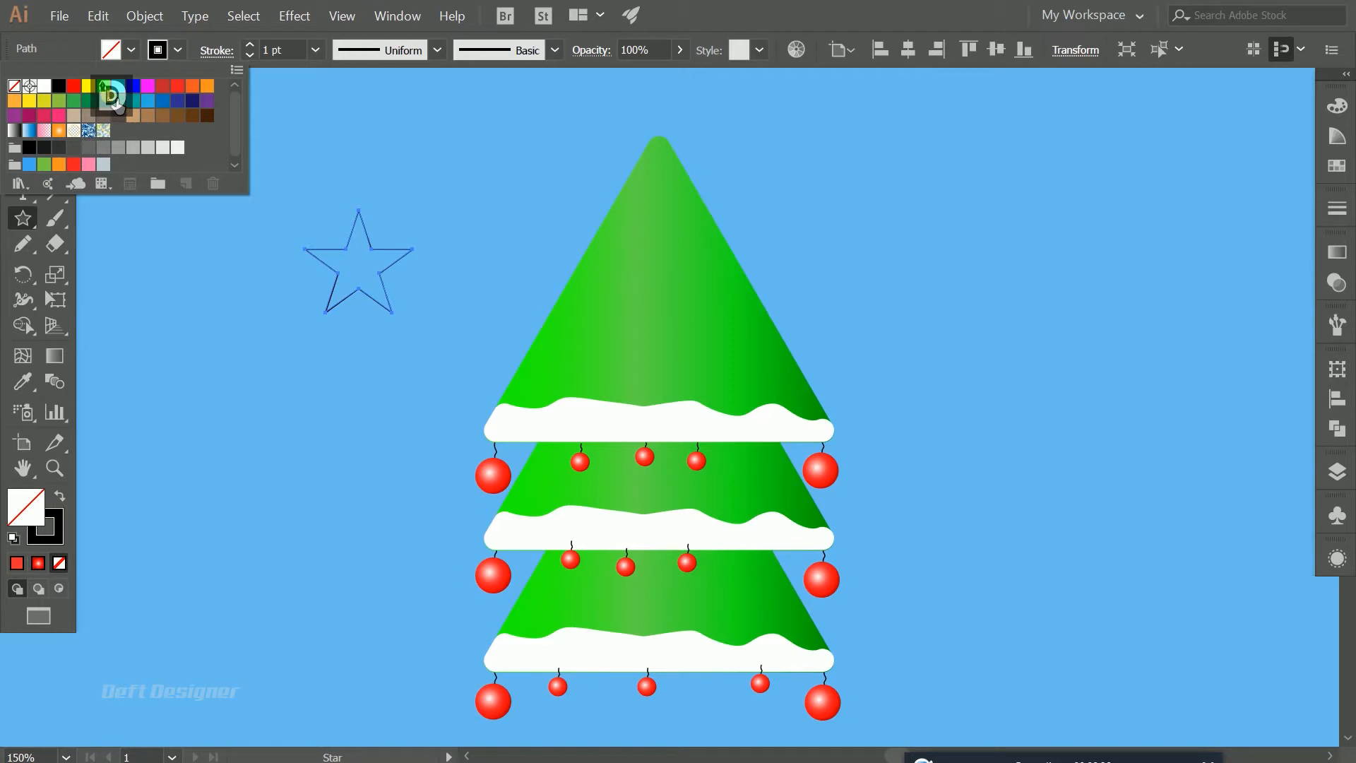
pyautogui.click(87, 86)
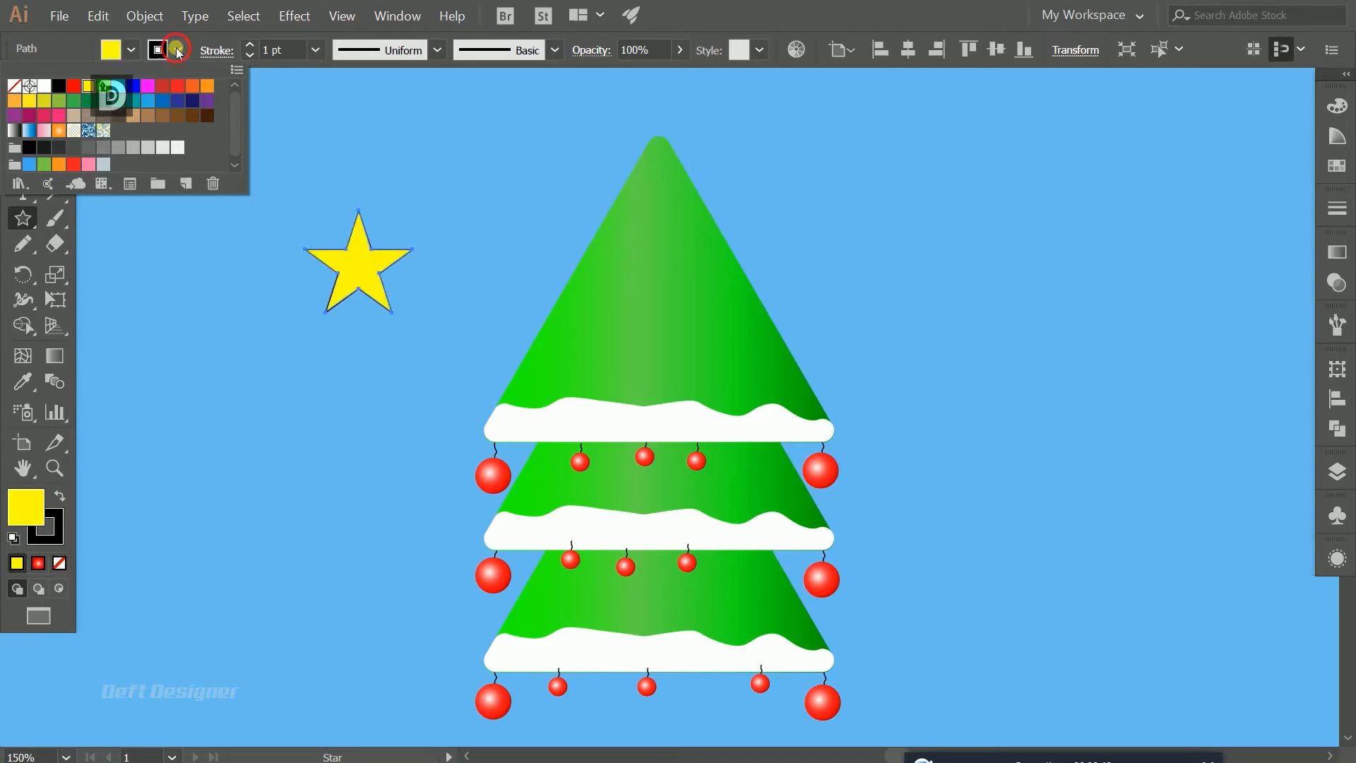
pyautogui.click(15, 86)
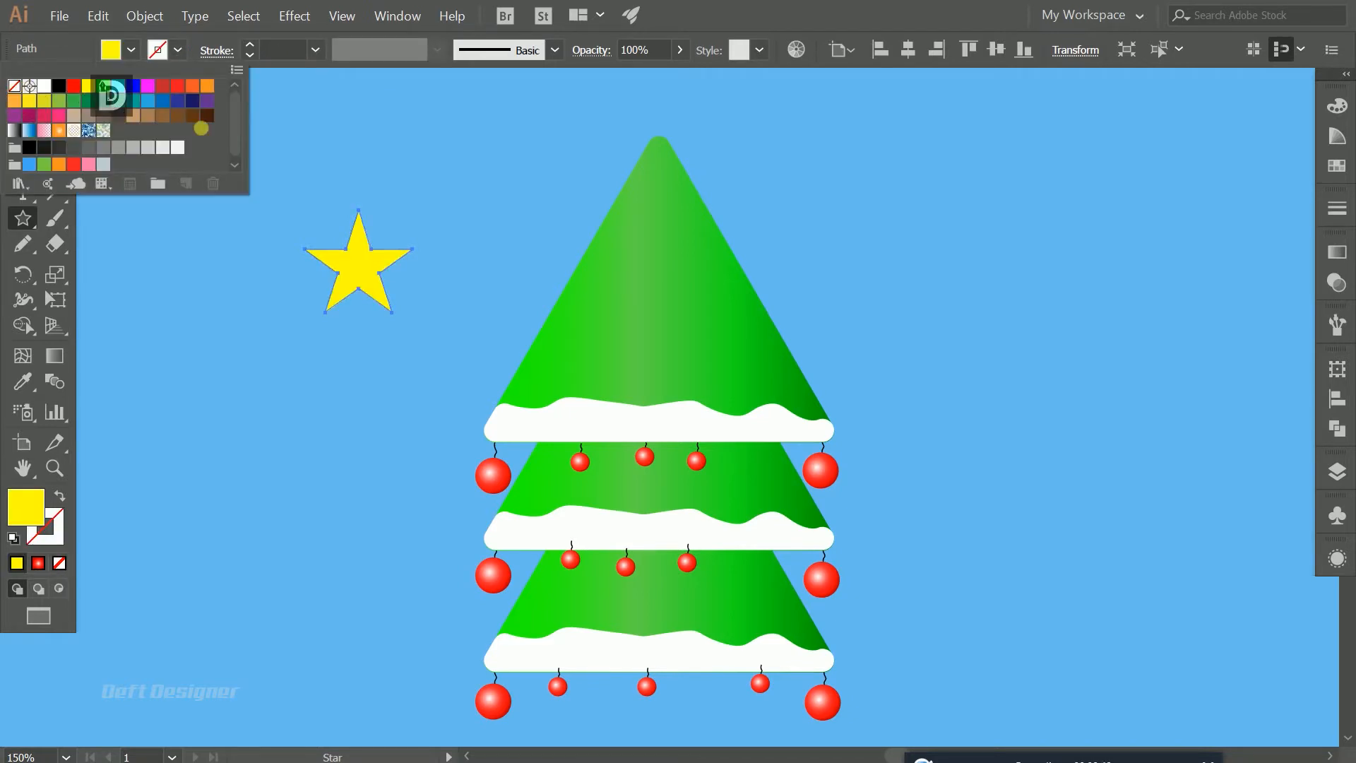
pyautogui.press('v')
pyautogui.click(333, 160)
pyautogui.click(359, 263)
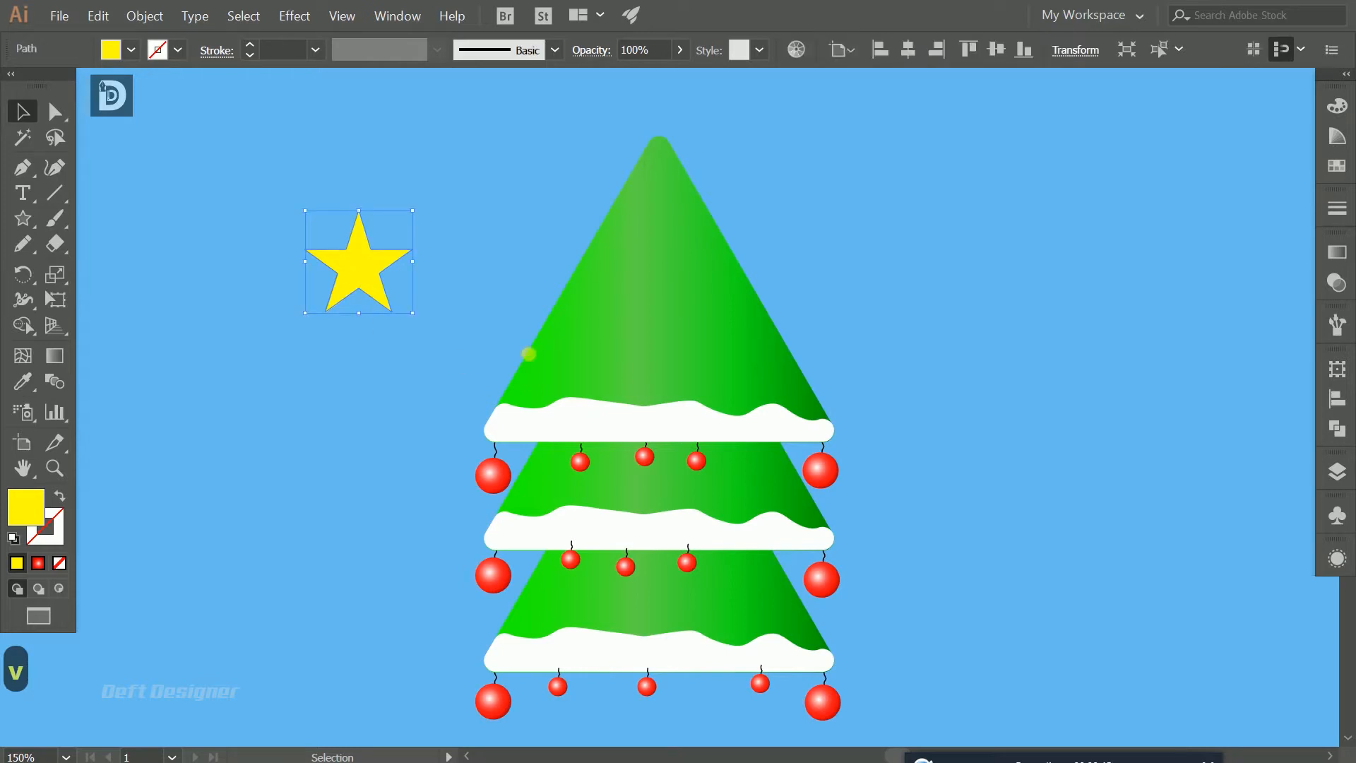
# Step: Apply the Sky linear gradient preset to the star's fill
pyautogui.click(1335, 252)
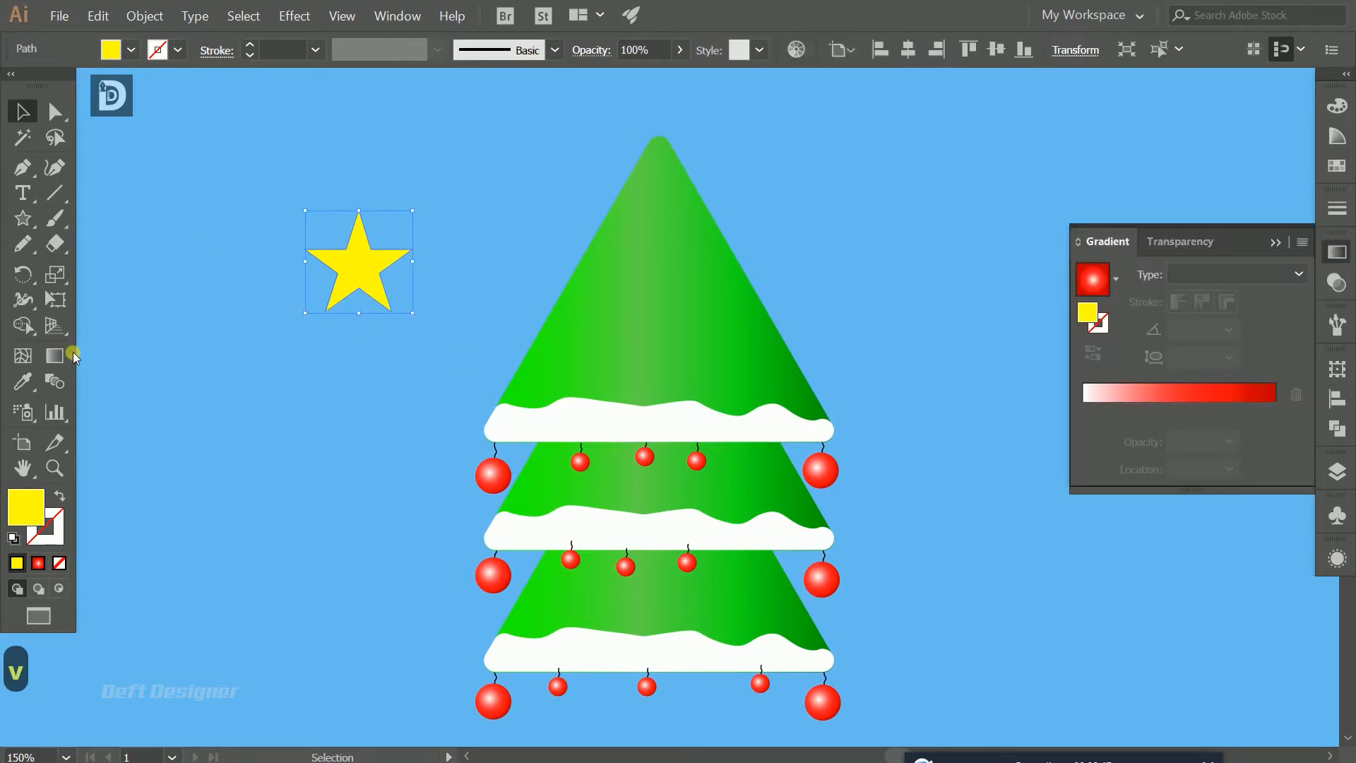
pyautogui.click(68, 356)
pyautogui.click(1337, 252)
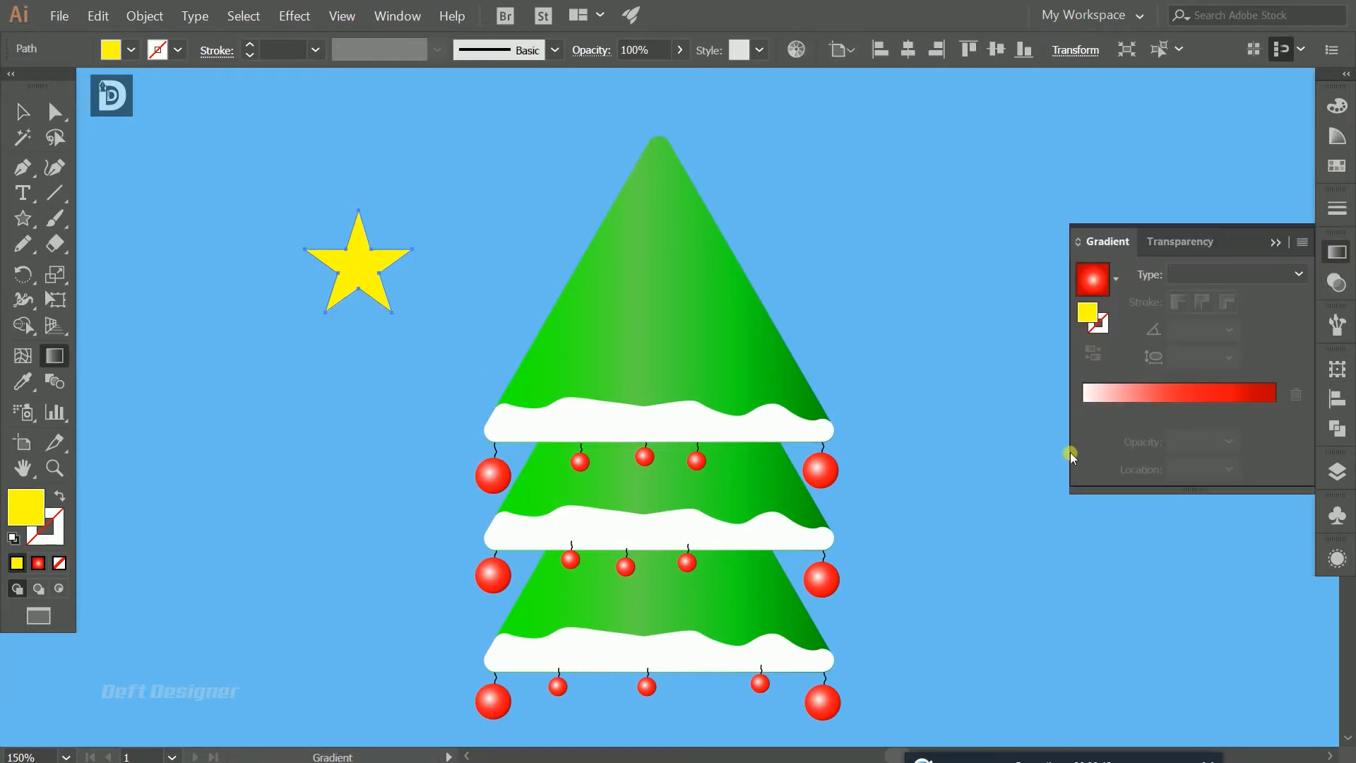
pyautogui.click(1116, 291)
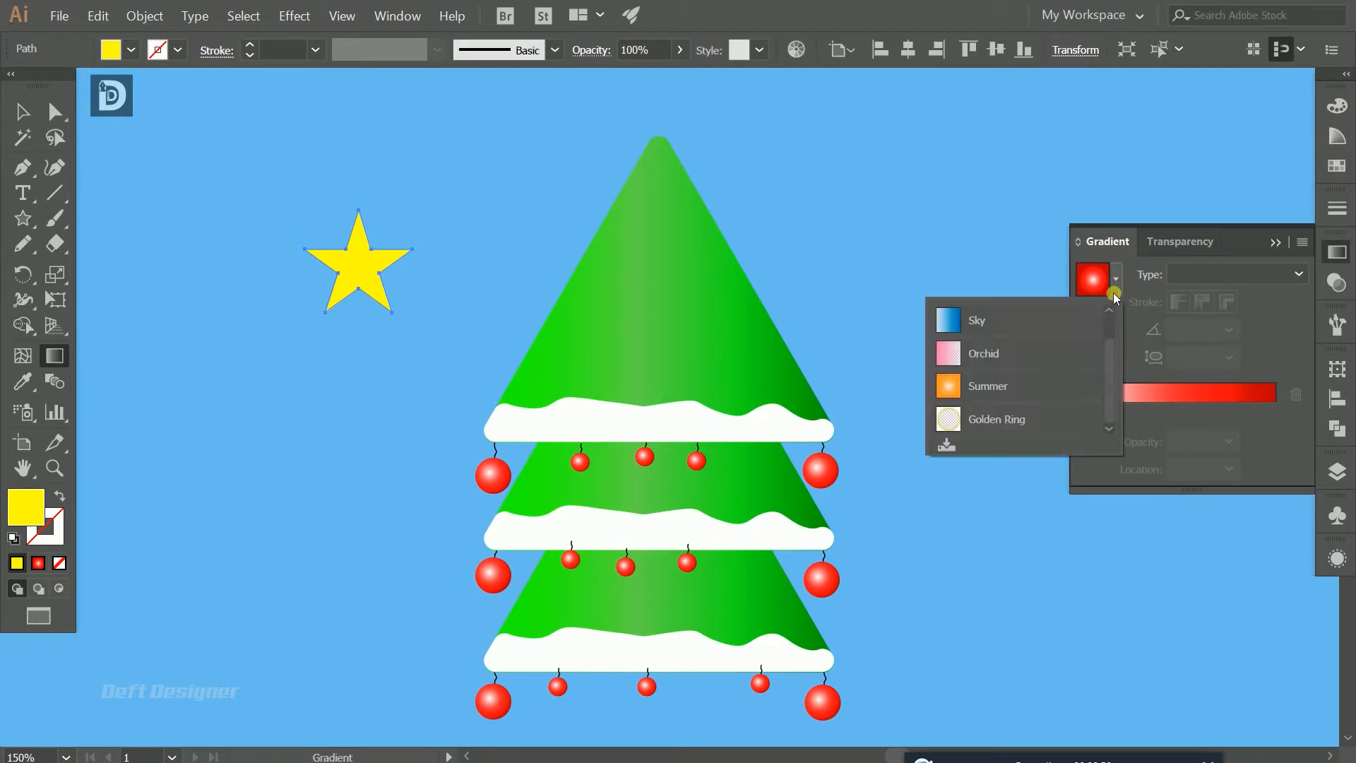
pyautogui.click(1081, 316)
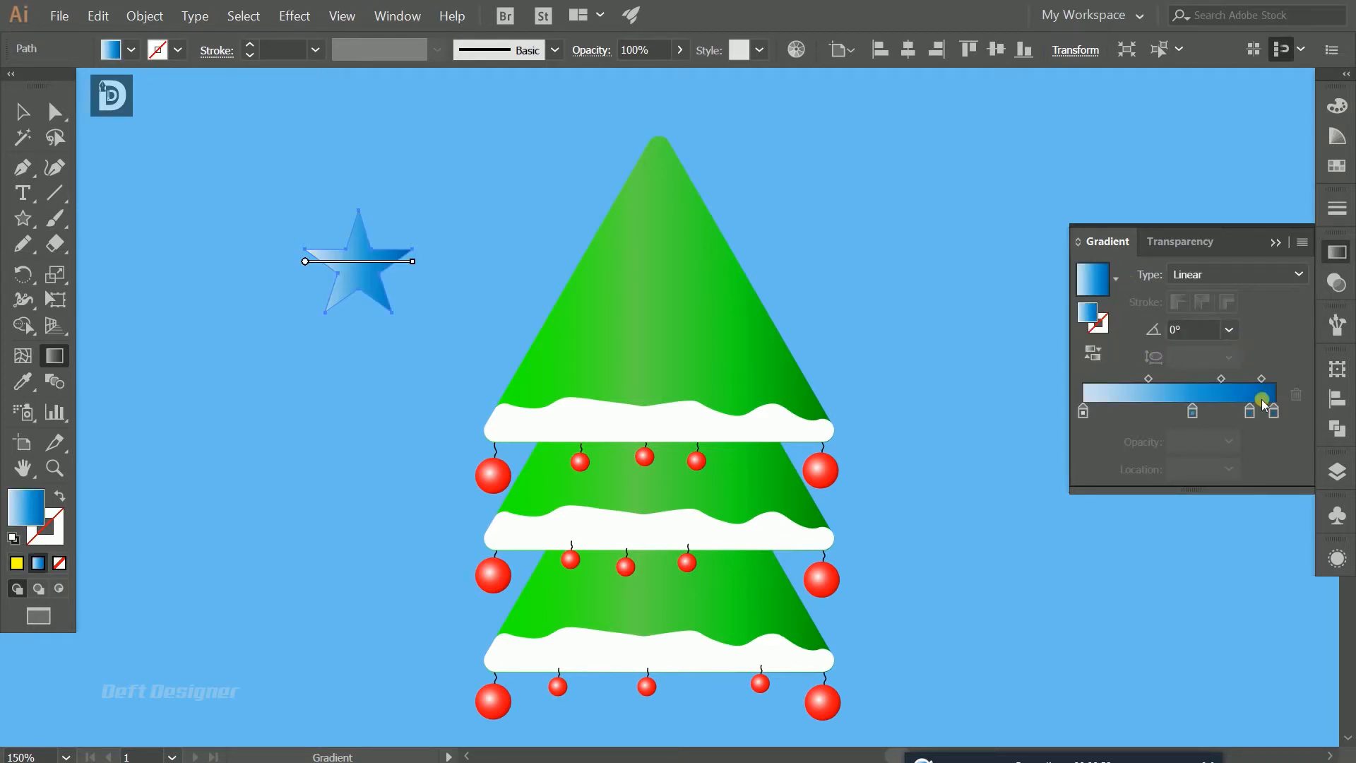
# Step: Recolor the star gradient's end stop to orange-yellow, with R 255, G 191 and B 0
pyautogui.click(1274, 415)
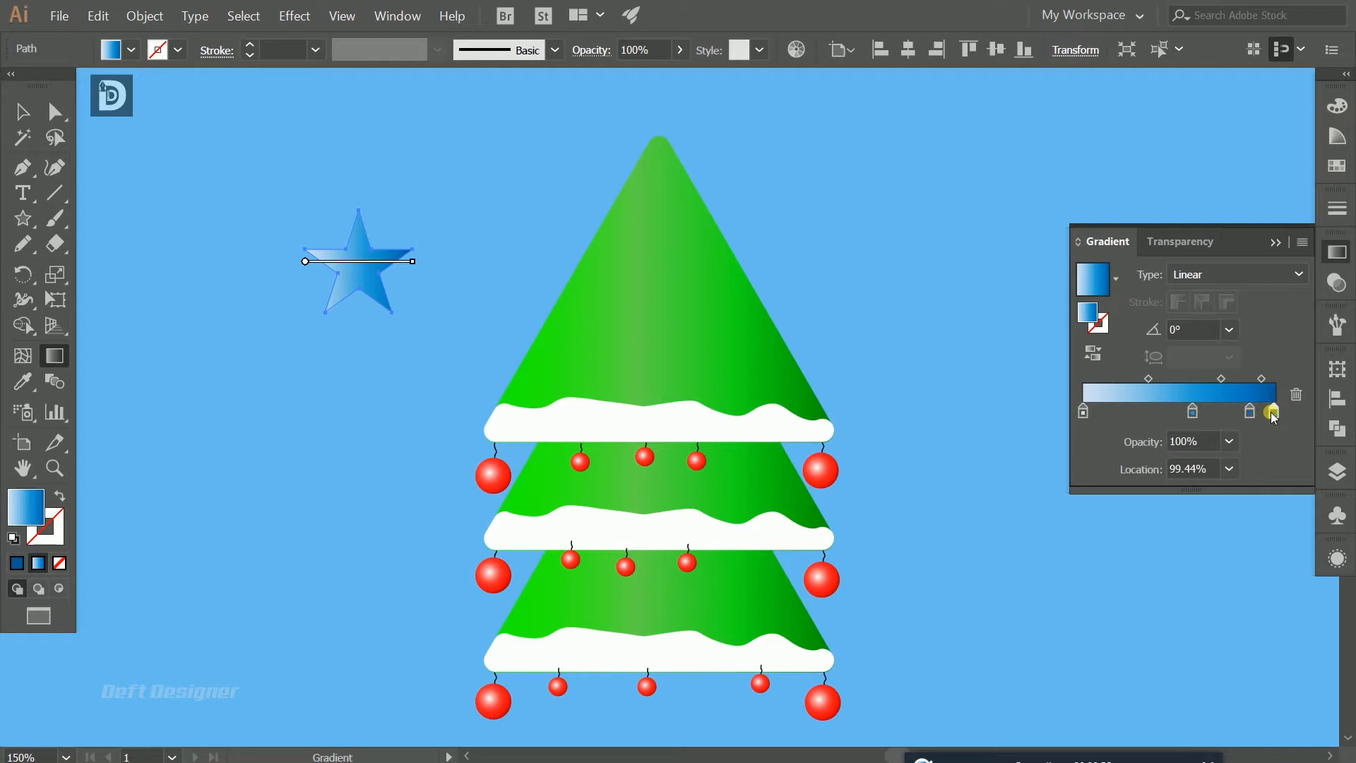
pyautogui.doubleClick(1274, 416)
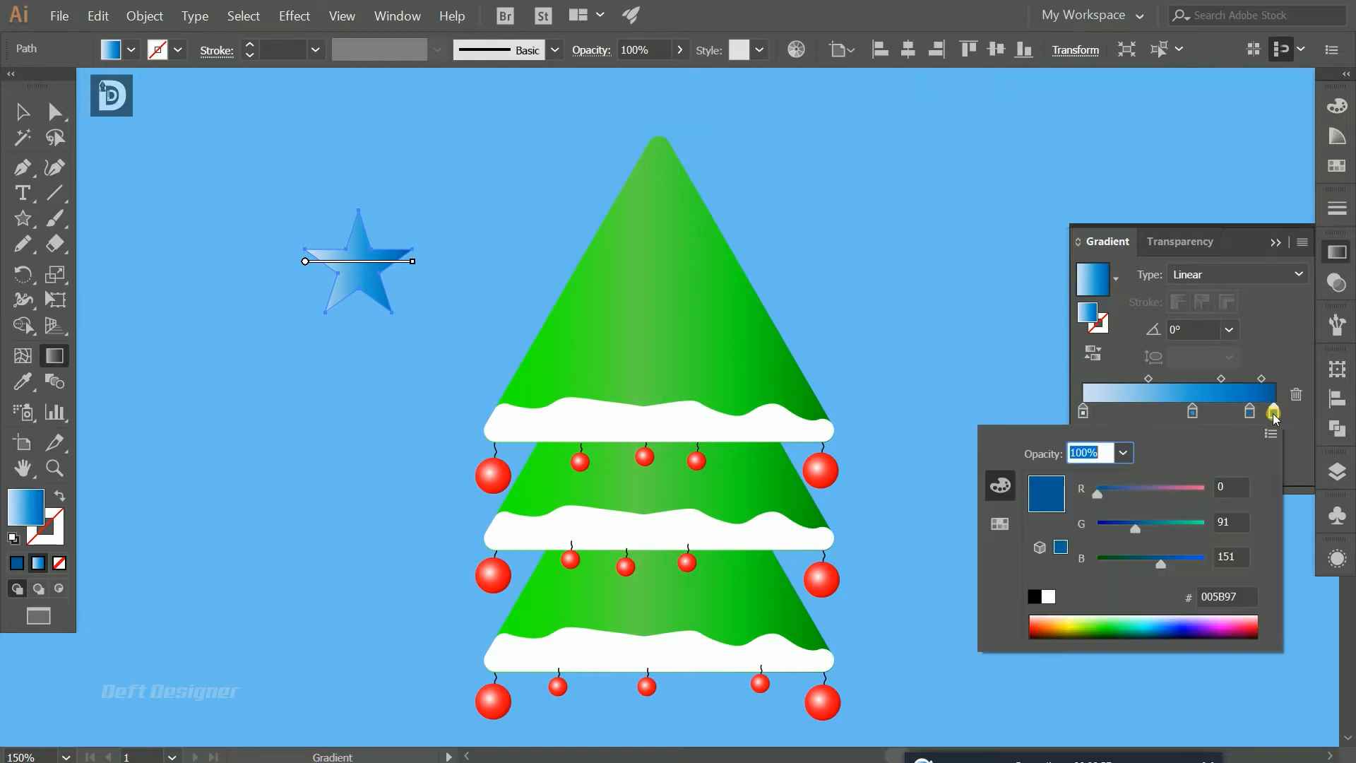
pyautogui.click(1078, 637)
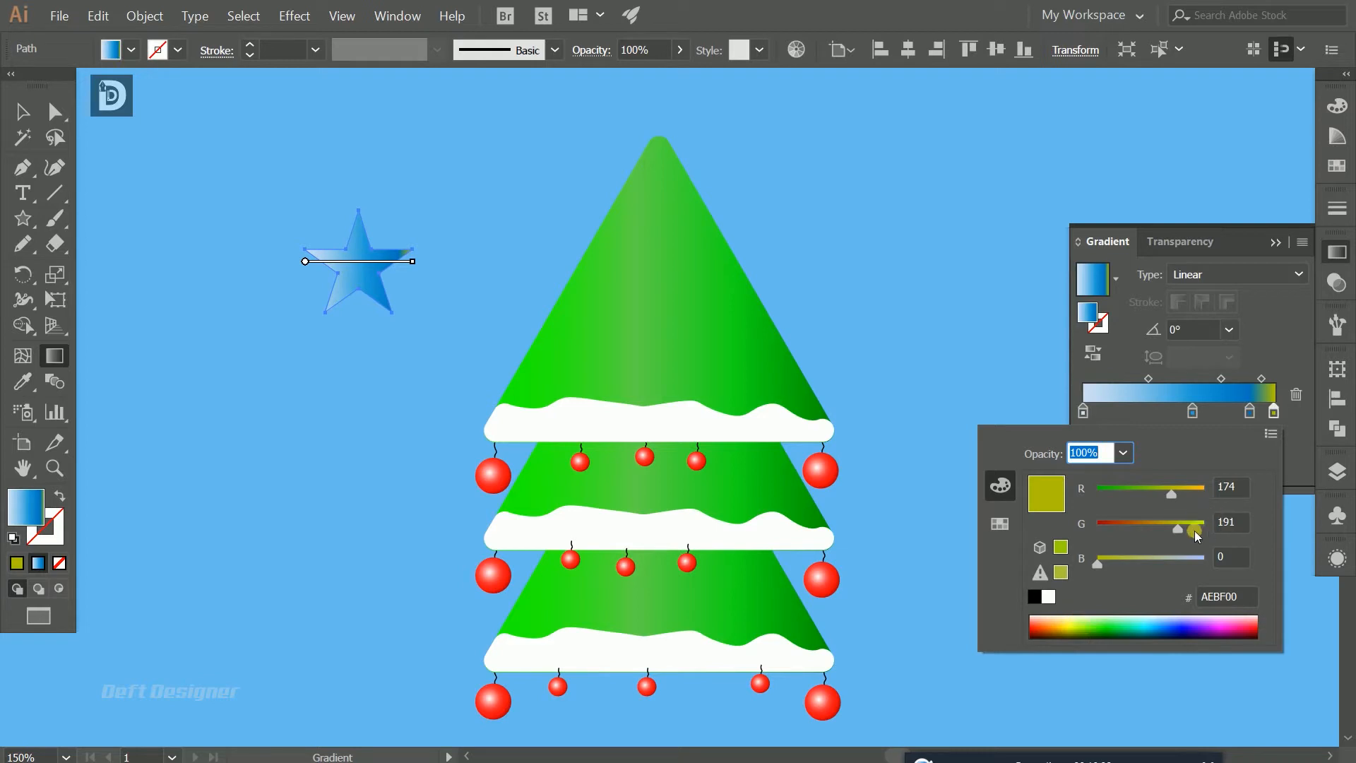
pyautogui.moveTo(1175, 497); pyautogui.dragTo(1206, 496)
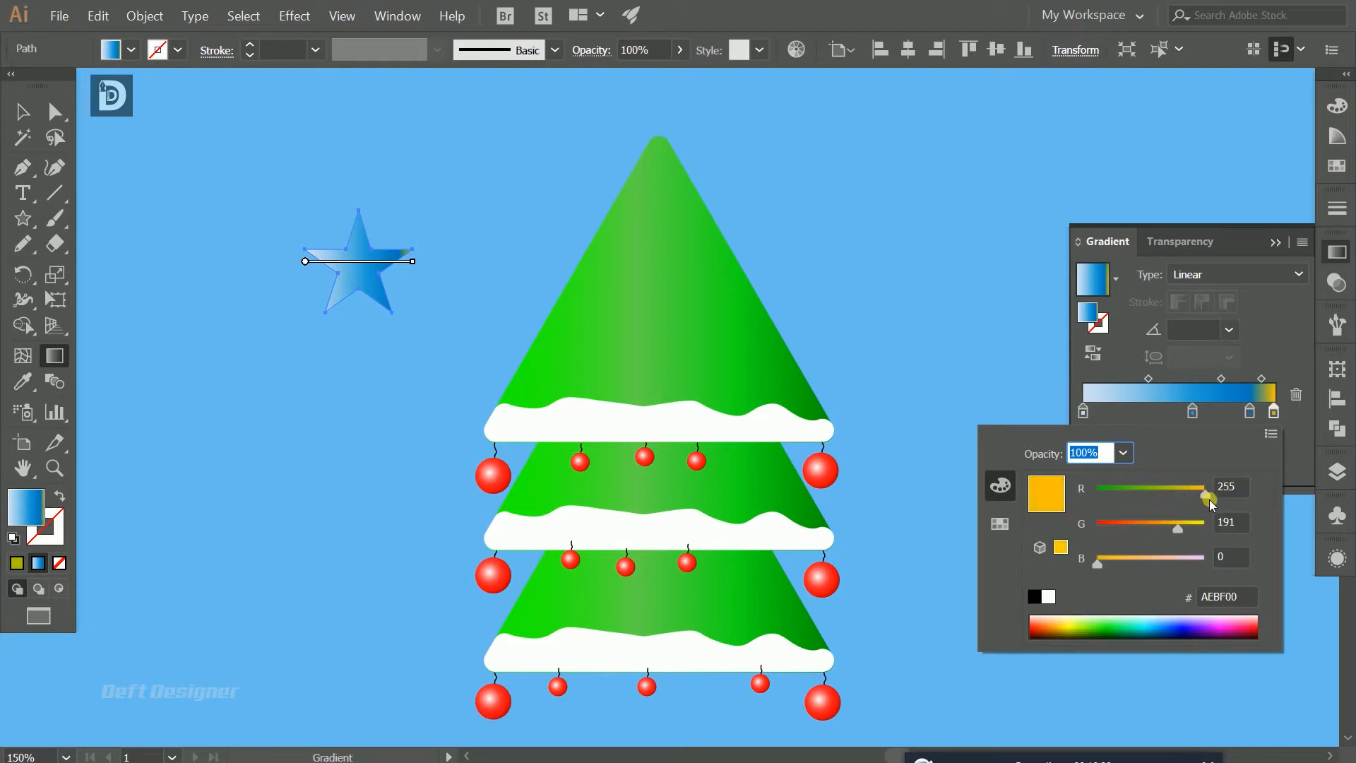
# Step: Shift the gradient's third stop slightly toward the light end and recolor it to yellow EFED00
pyautogui.moveTo(1251, 417); pyautogui.dragTo(1242, 418)
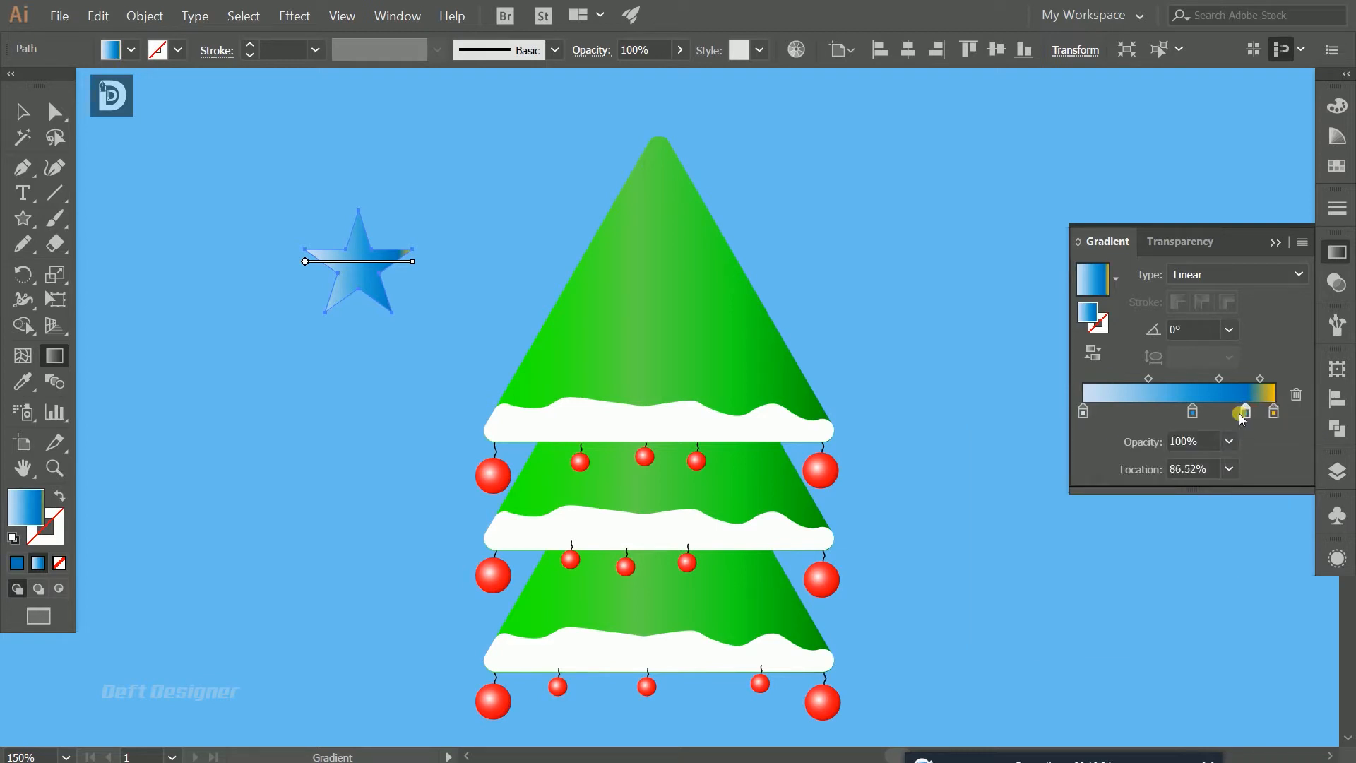
pyautogui.doubleClick(1243, 412)
pyautogui.moveTo(1093, 628); pyautogui.dragTo(1078, 636)
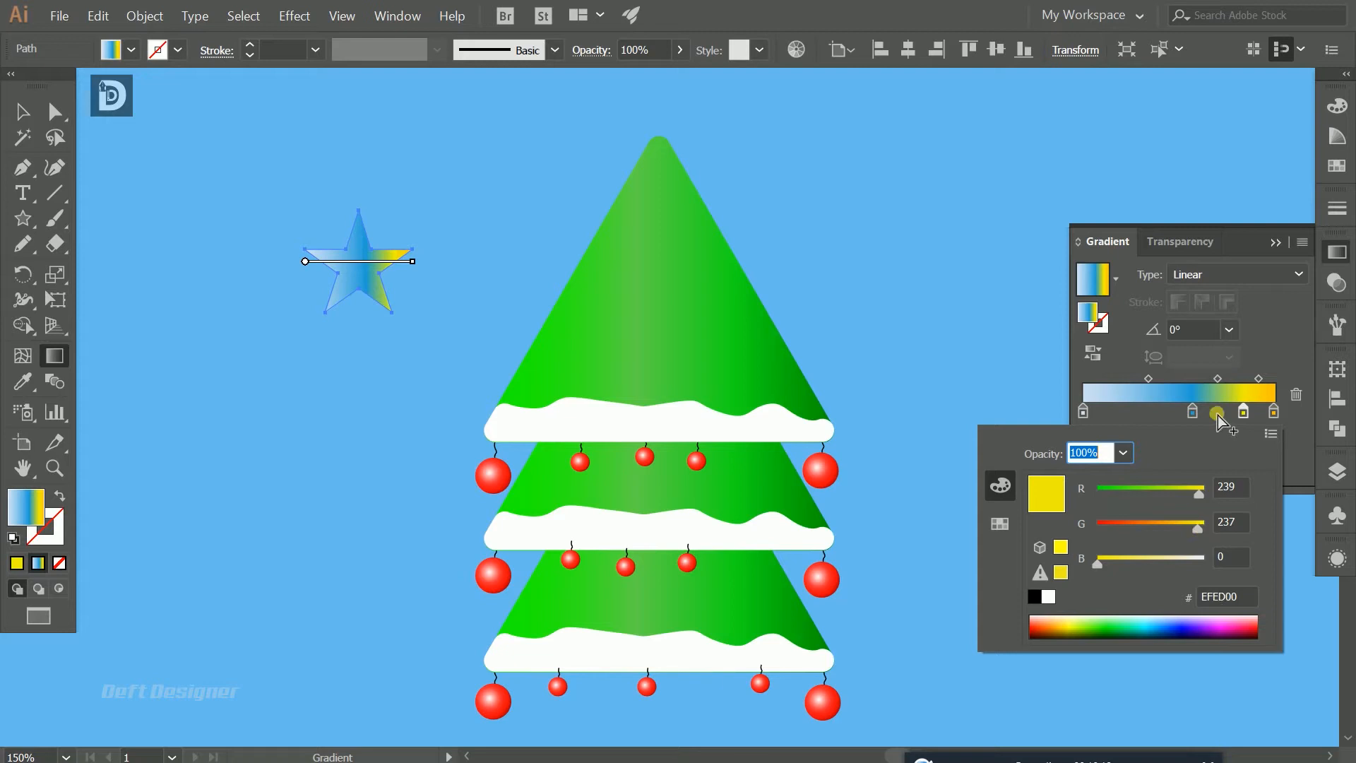
# Step: Recolor the gradient's second stop from blue to yellow
pyautogui.click(1192, 412)
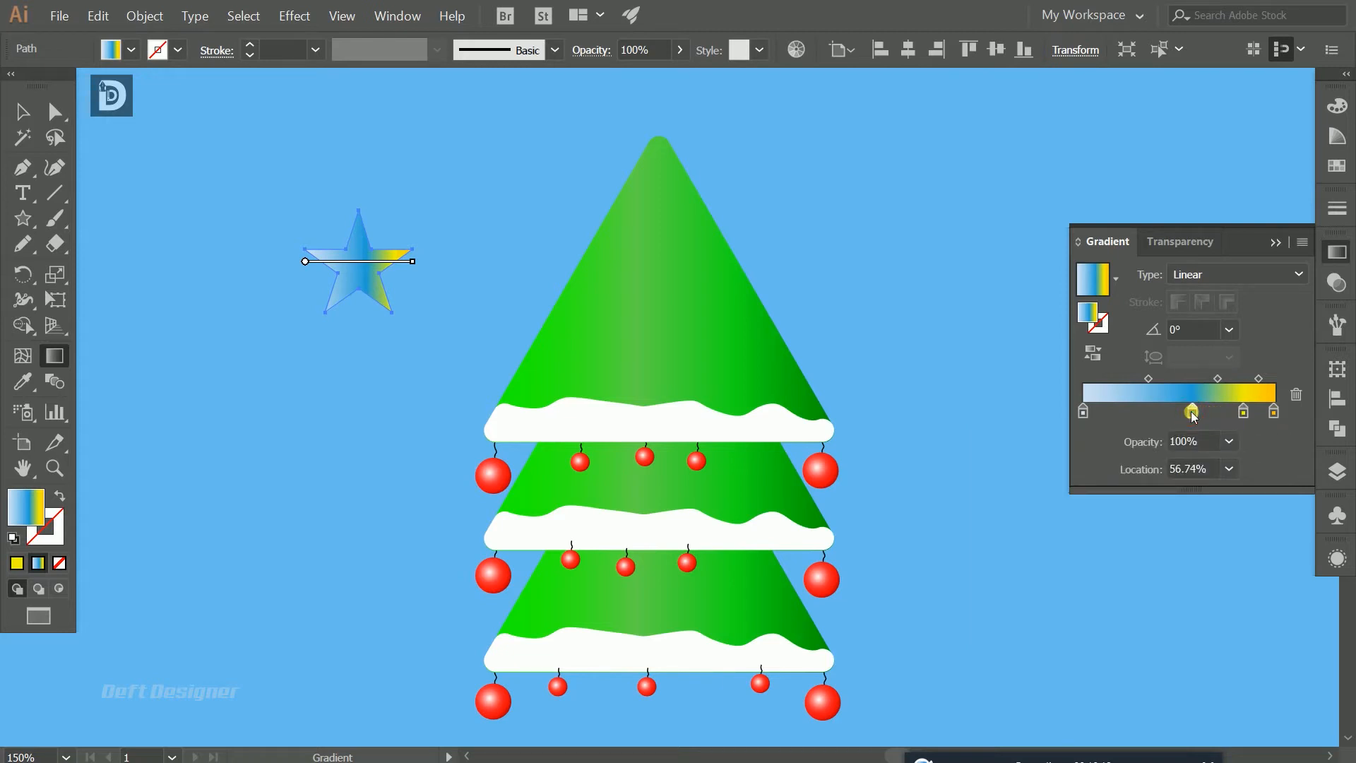
pyautogui.doubleClick(1192, 412)
pyautogui.click(1065, 626)
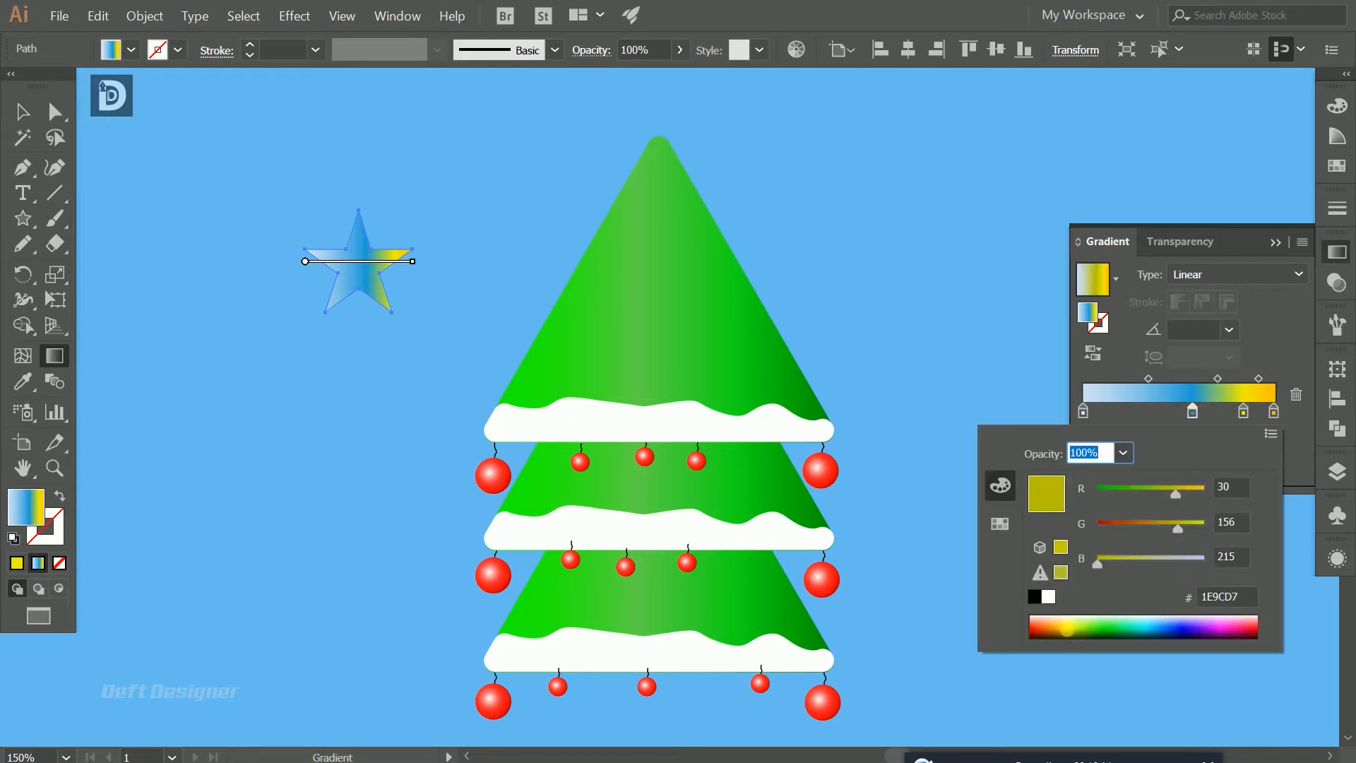
pyautogui.moveTo(1174, 492); pyautogui.dragTo(1195, 528)
pyautogui.click(1065, 628)
pyautogui.click(1065, 627)
# Step: Spread the star gradient's two middle stops toward its start and set the first stop to pure yellow FFFF00
pyautogui.click(1184, 413)
pyautogui.moveTo(1218, 413); pyautogui.dragTo(1158, 413)
pyautogui.doubleClick(1083, 414)
pyautogui.click(1098, 558)
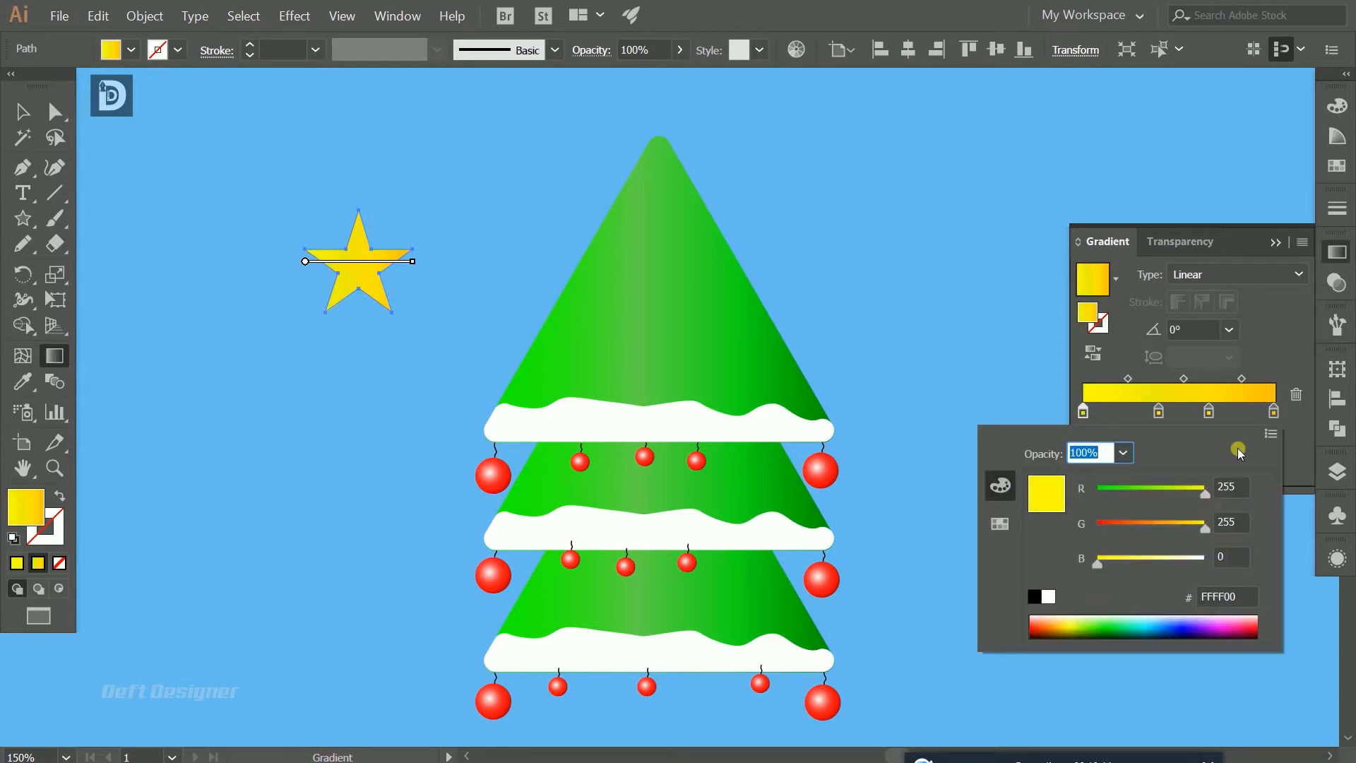
pyautogui.press('v')
pyautogui.click(1002, 296)
pyautogui.press('v')
pyautogui.click(385, 339)
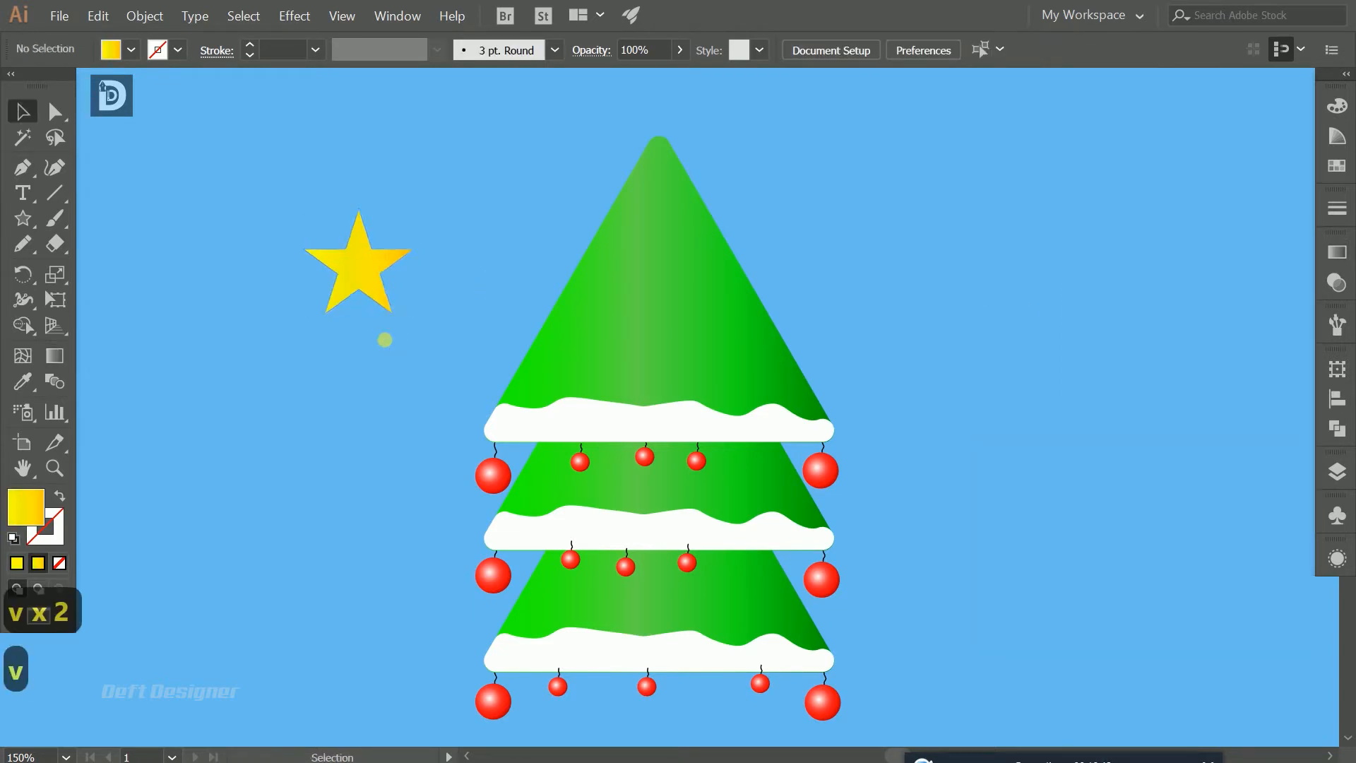
# Step: Shrink and rotate the star so one point faces down, and center it on the treetop
pyautogui.click(358, 276)
pyautogui.moveTo(413, 213); pyautogui.dragTo(370, 203)
pyautogui.moveTo(362, 262); pyautogui.dragTo(661, 121)
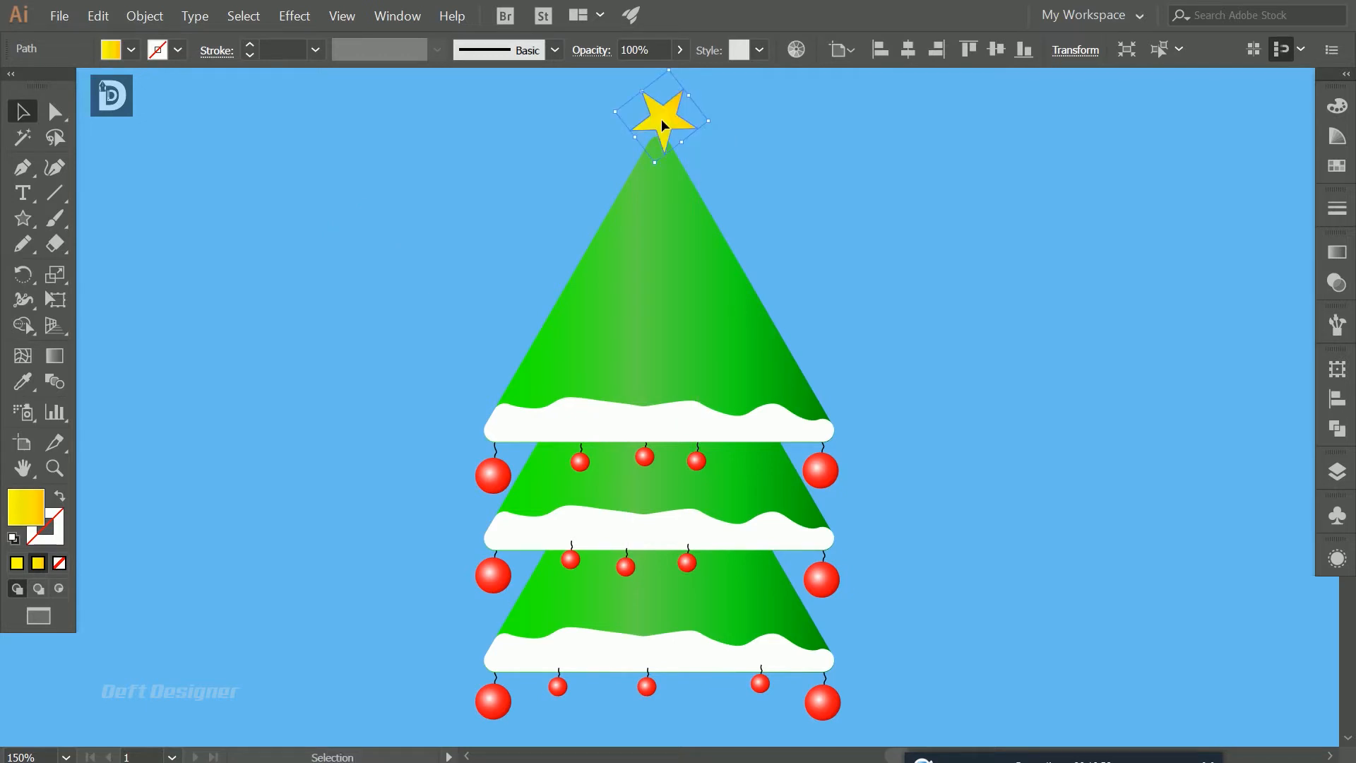
pyautogui.press('Left')
pyautogui.press('Left')
pyautogui.press('Left')
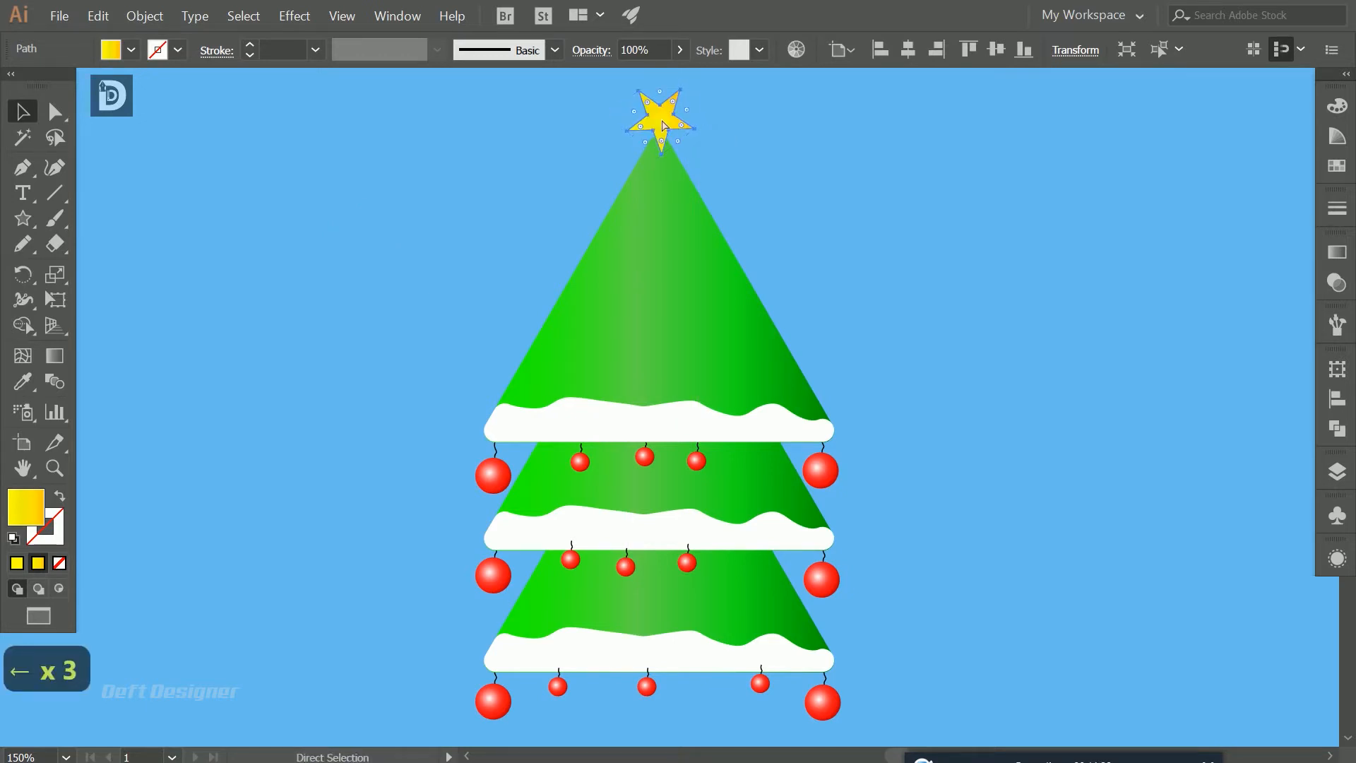
# Step: Send the treetop star behind the tree but keep it in front of the blue background
pyautogui.hotkey('ctrl', 'shift', '[')
pyautogui.hotkey('ctrl', ']')
pyautogui.click(744, 153)
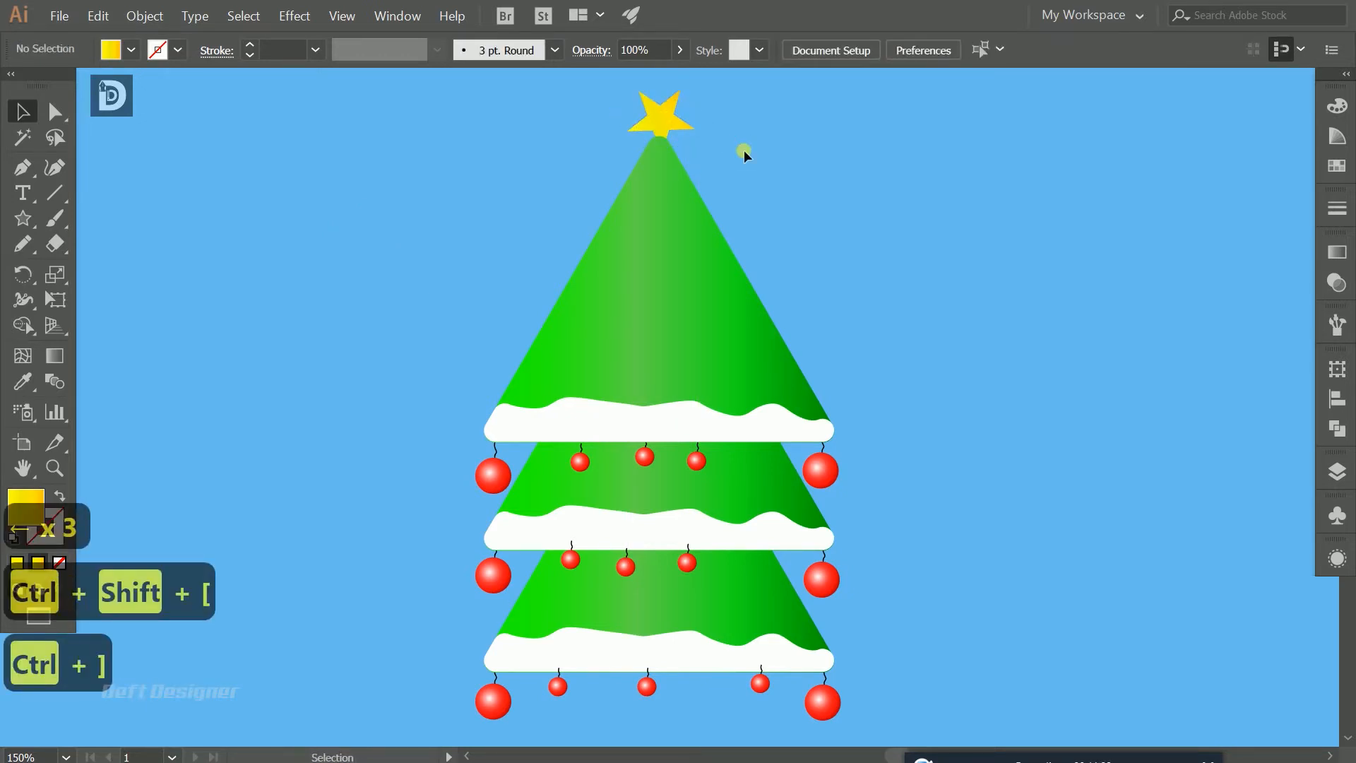
# Step: Copy the treetop star onto the top green tier and bring the copy in front of the tree
pyautogui.moveTo(667, 120); pyautogui.dragTo(630, 340)
pyautogui.press('ctrl')
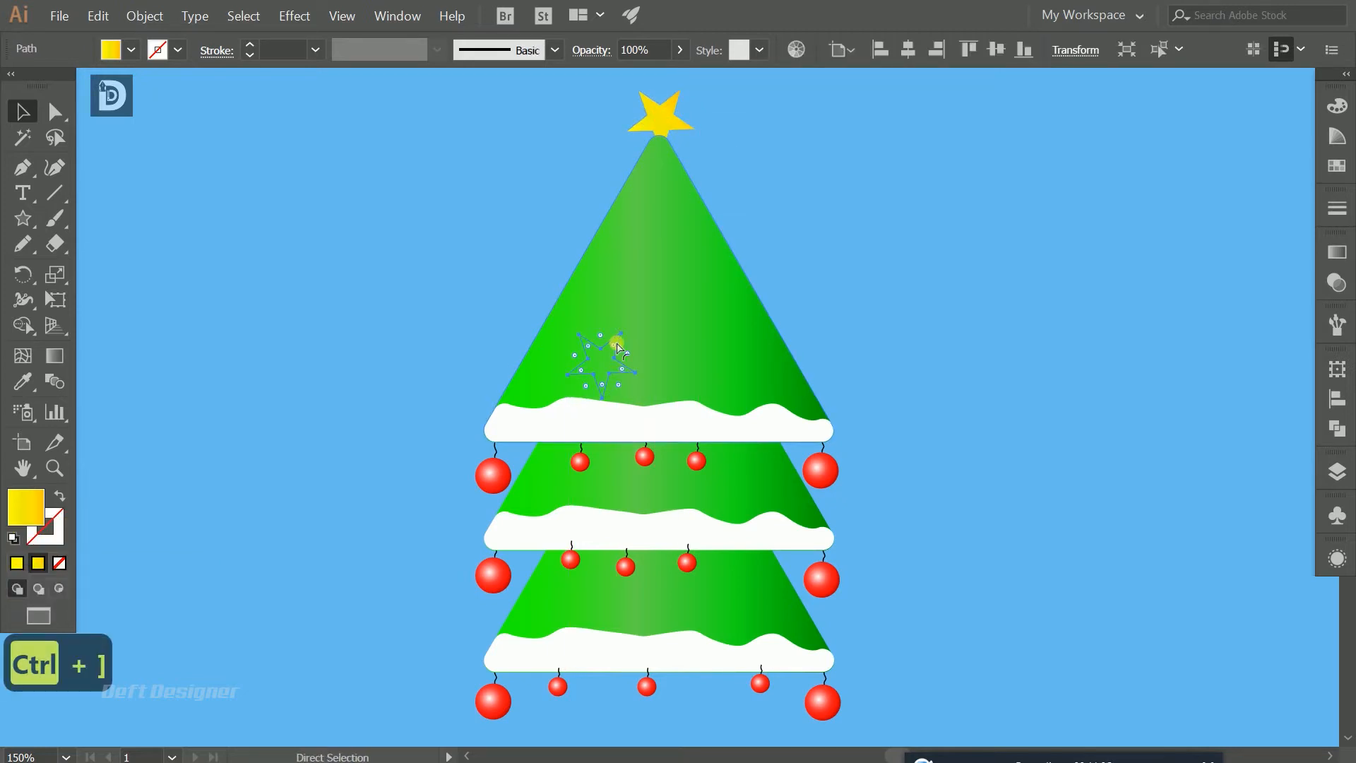
pyautogui.hotkey('ctrl', 'shift', ']')
pyautogui.hotkey('ctrl', '[')
pyautogui.hotkey('ctrl', ']')
pyautogui.click(808, 290)
pyautogui.click(612, 320)
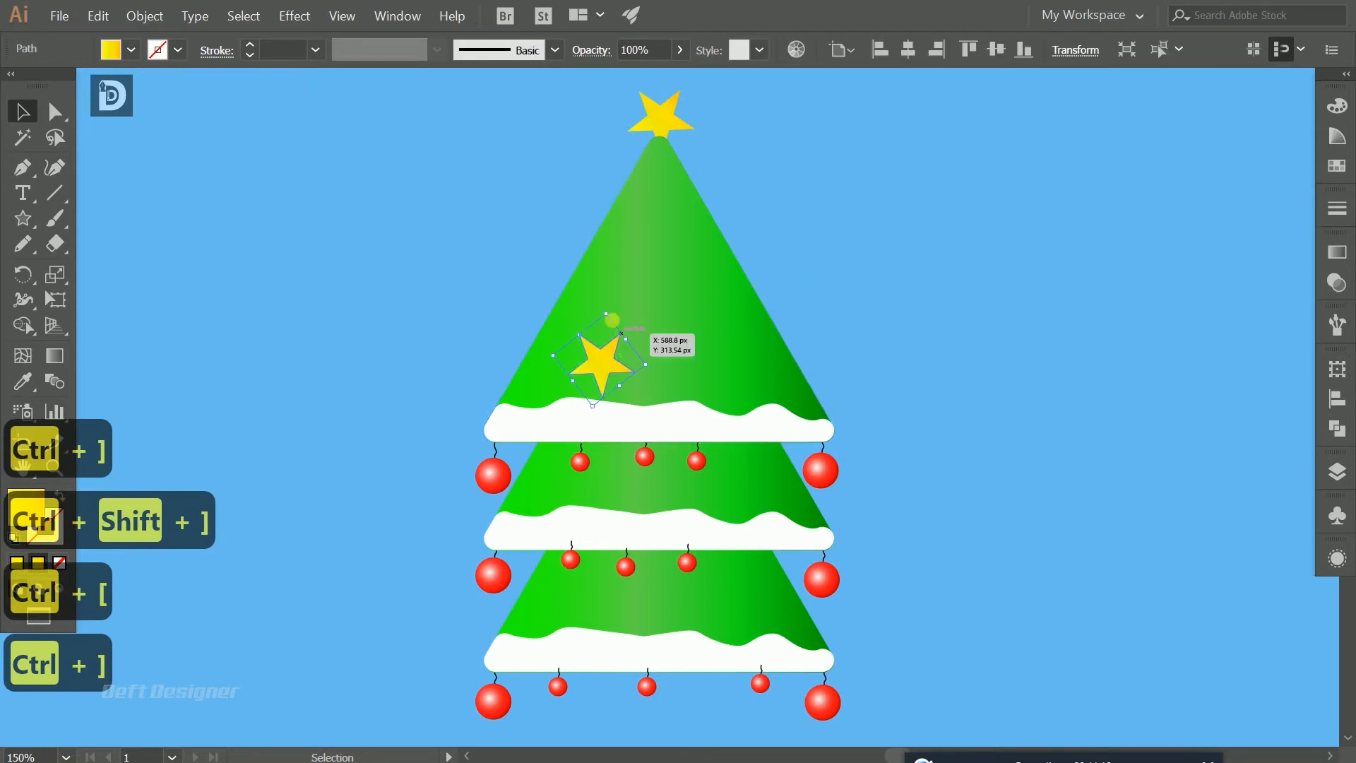
# Step: Shrink the copied star and duplicate it at varied sizes and angles until each green tier carries three stars
pyautogui.moveTo(605, 313); pyautogui.dragTo(754, 481)
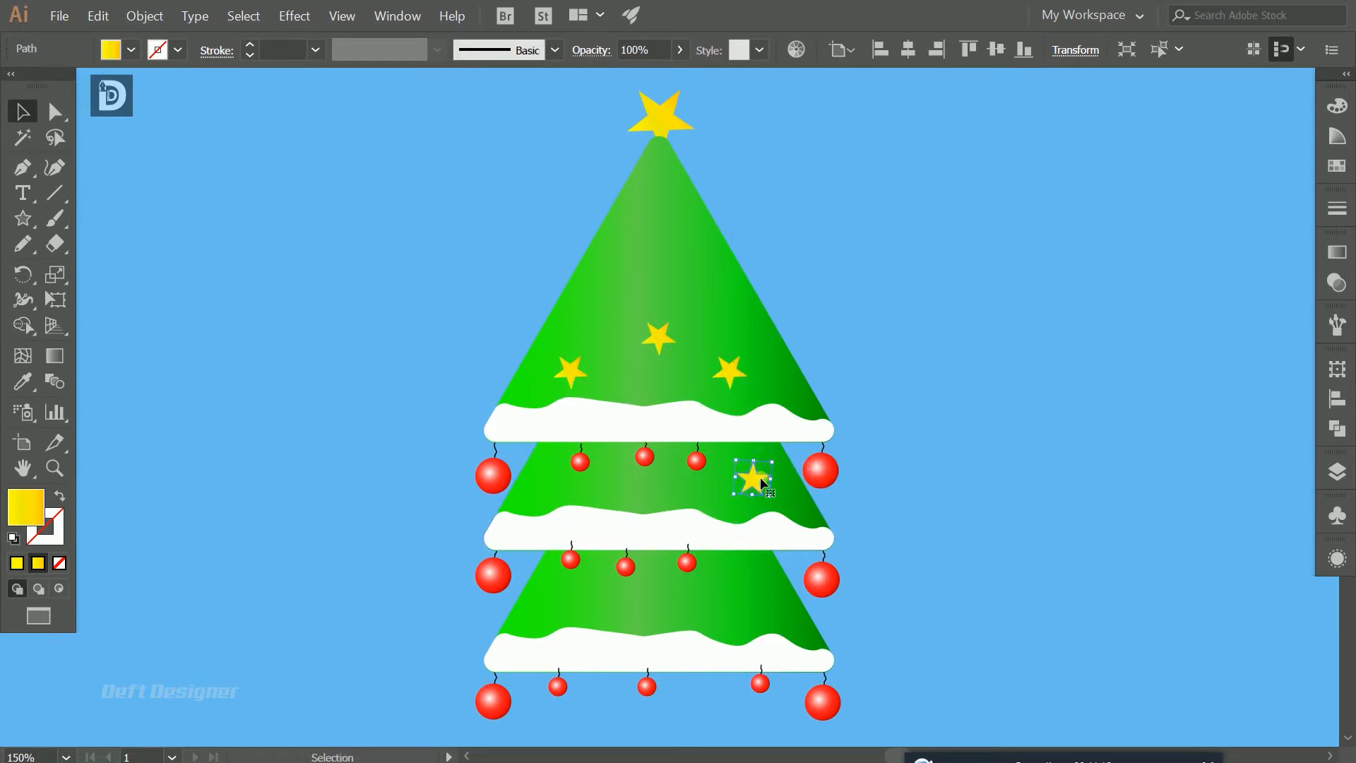
pyautogui.moveTo(754, 482); pyautogui.dragTo(728, 609)
pyautogui.moveTo(712, 604); pyautogui.dragTo(646, 595)
pyautogui.hotkey('ctrl', 'z')
pyautogui.hotkey('ctrl', 'z')
pyautogui.moveTo(658, 620); pyautogui.dragTo(658, 600)
pyautogui.moveTo(648, 599); pyautogui.dragTo(569, 598)
pyautogui.click(658, 494)
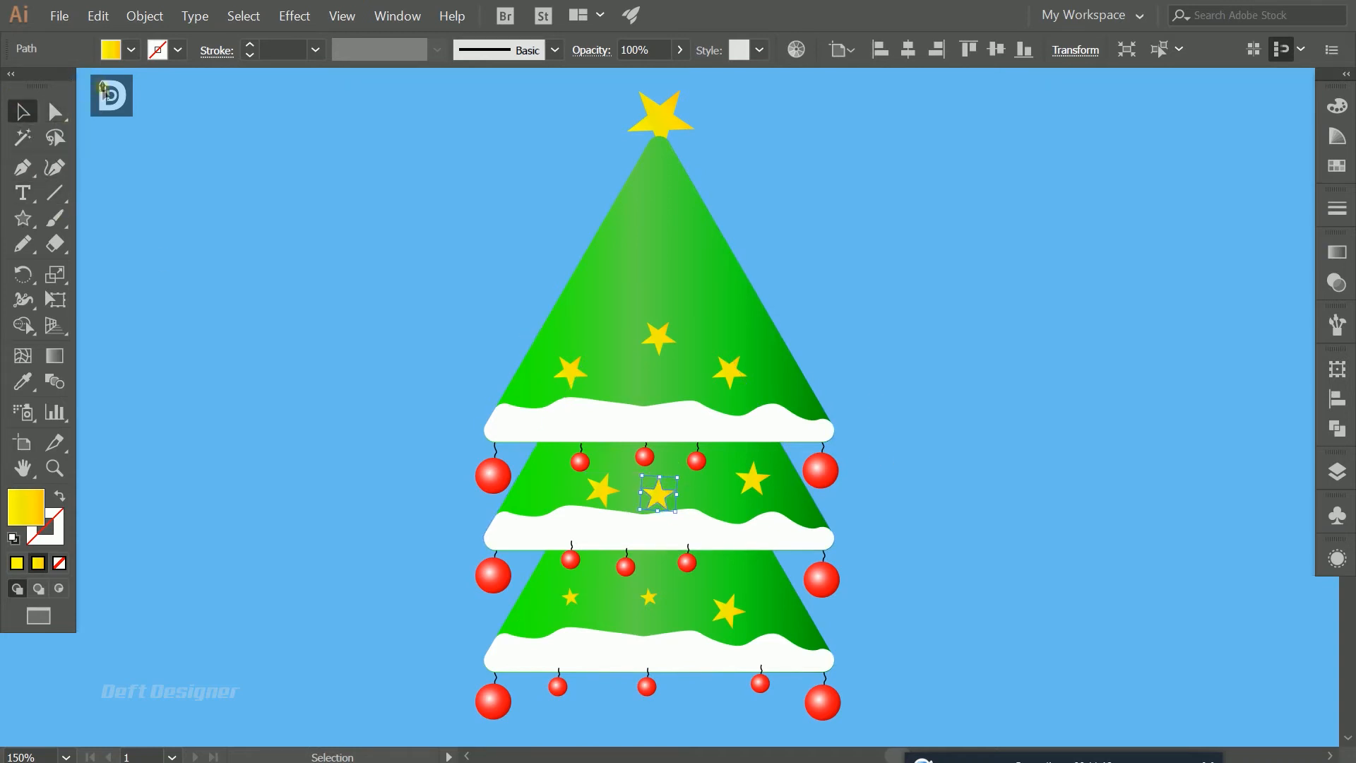
pyautogui.press('m')
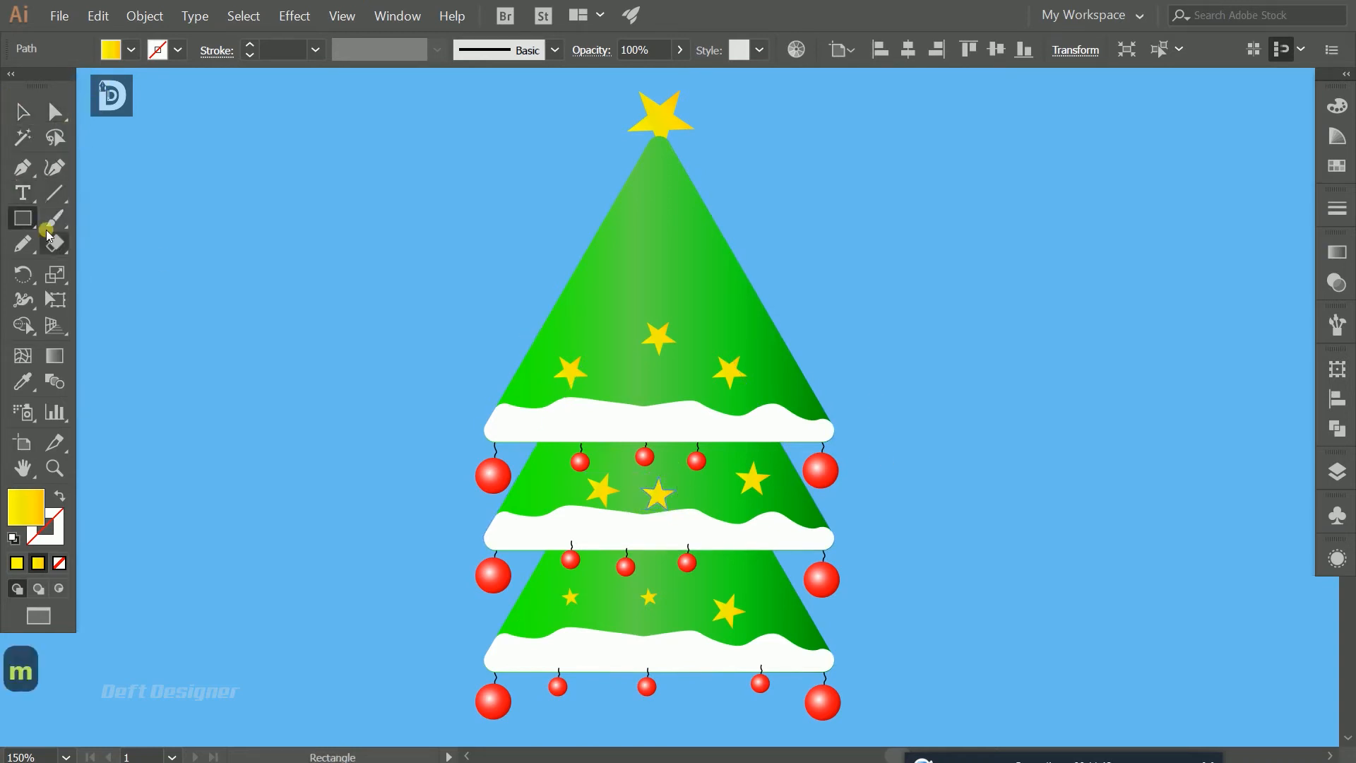
pyautogui.click(131, 49)
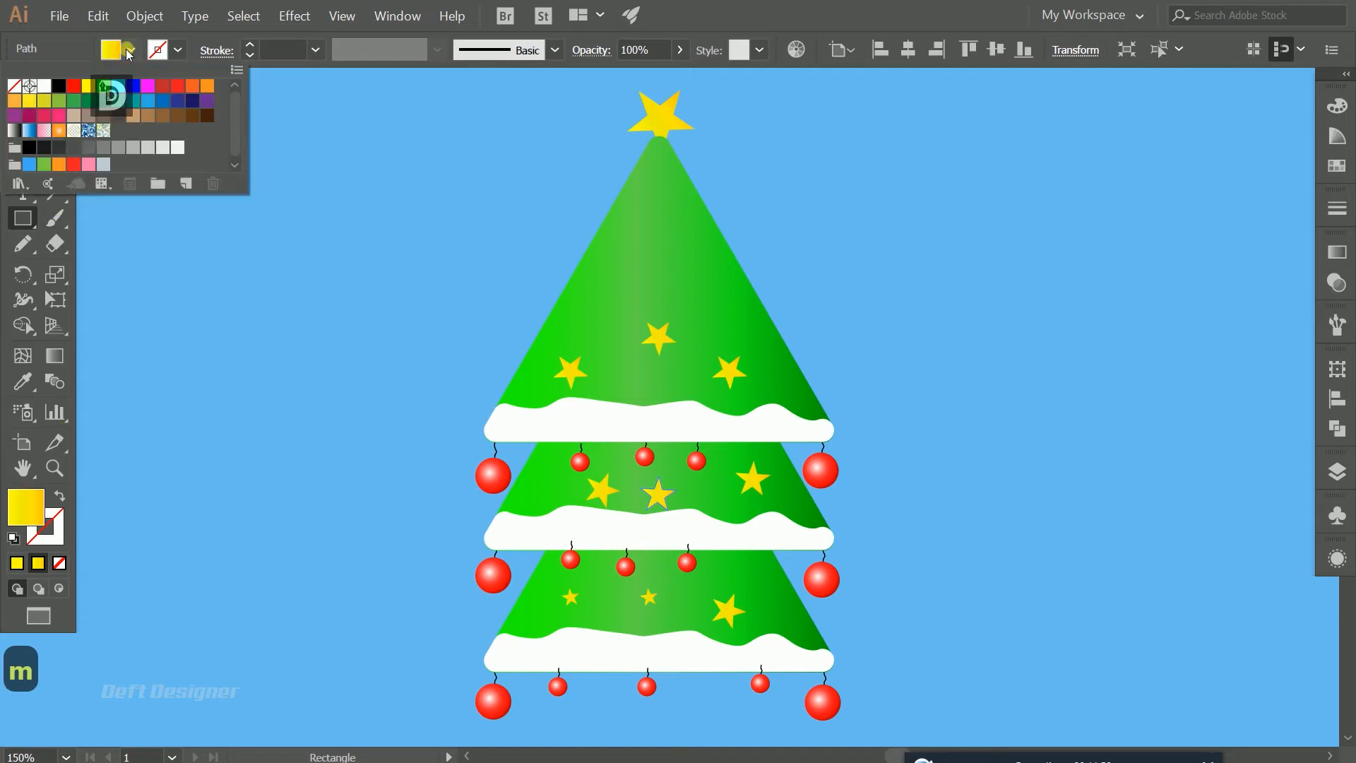
pyautogui.click(161, 117)
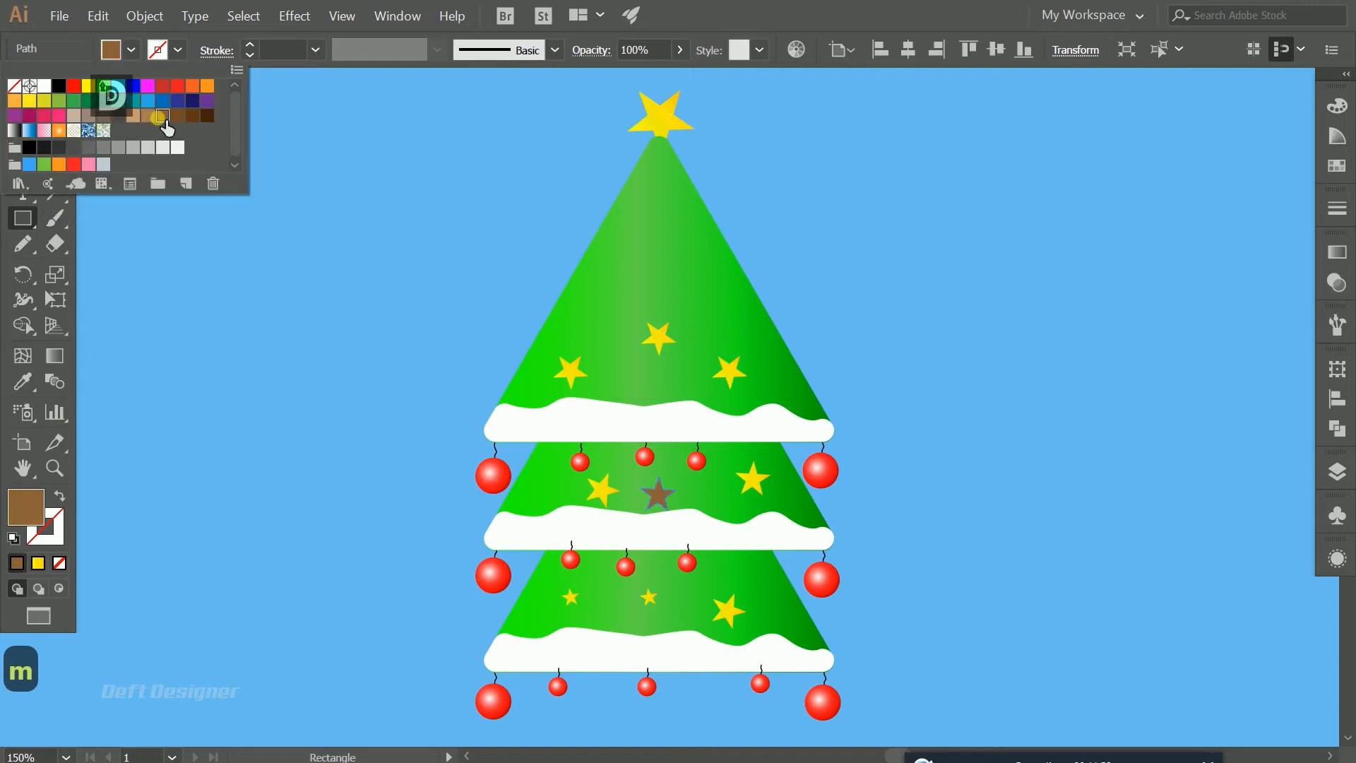
pyautogui.hotkey('ctrl', 'z')
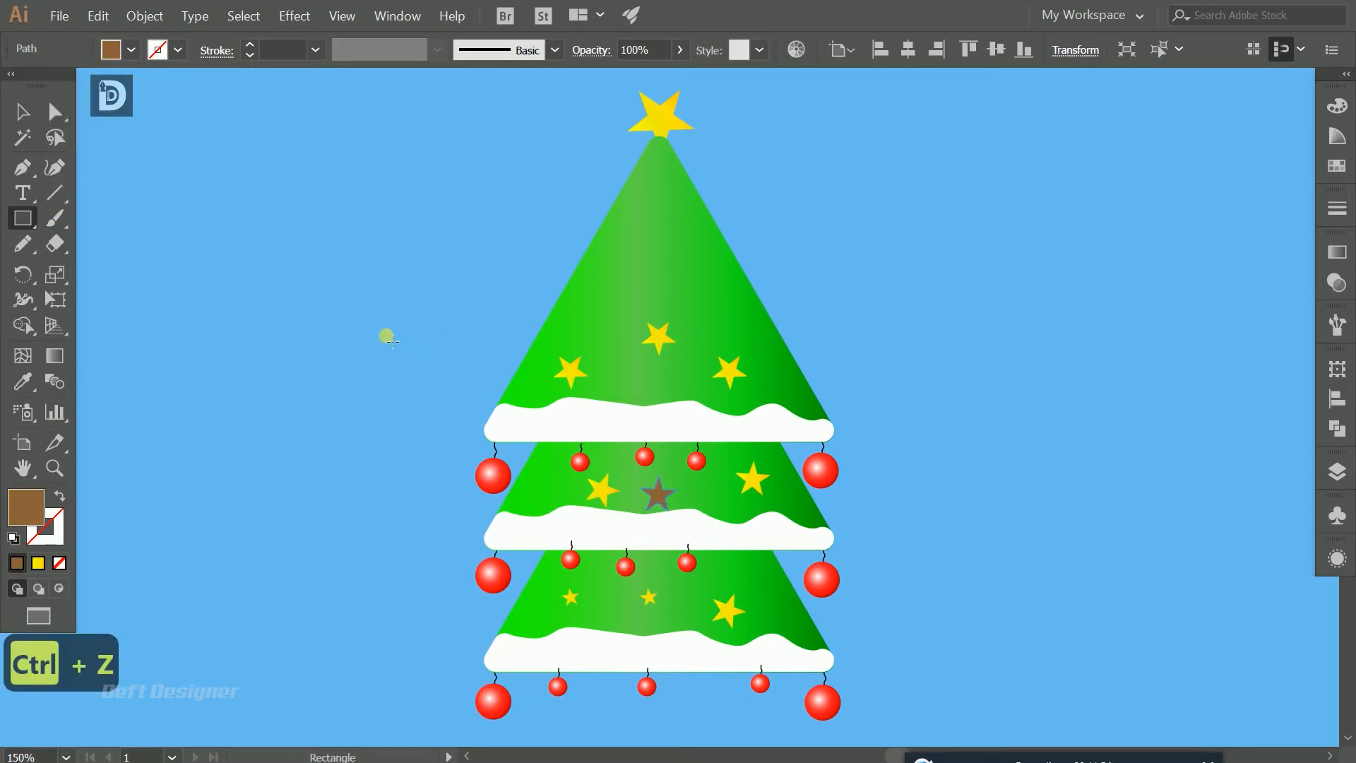
pyautogui.press('v')
pyautogui.hotkey('ctrl', 'z')
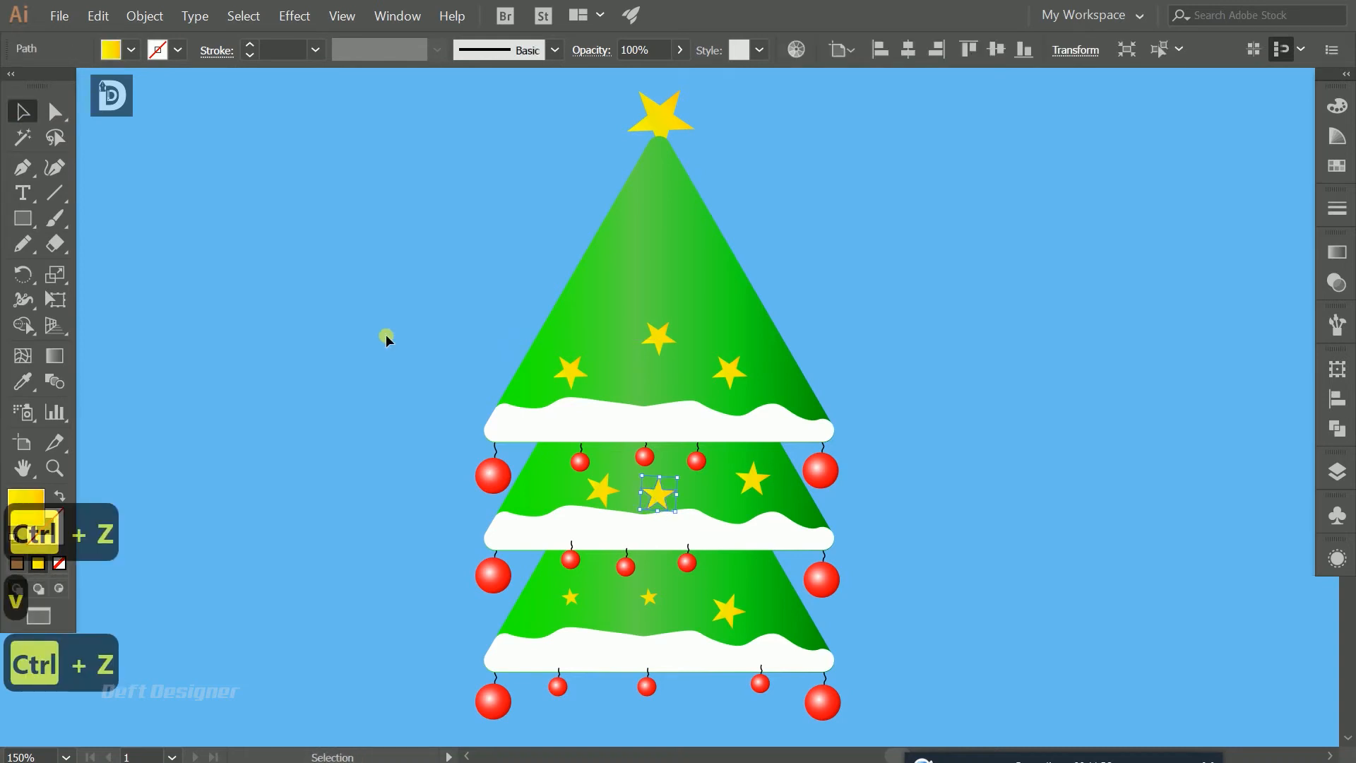
# Step: Deselect the star and set the default fill for new shapes to brown without a stroke
pyautogui.press('v')
pyautogui.click(212, 244)
pyautogui.click(23, 219)
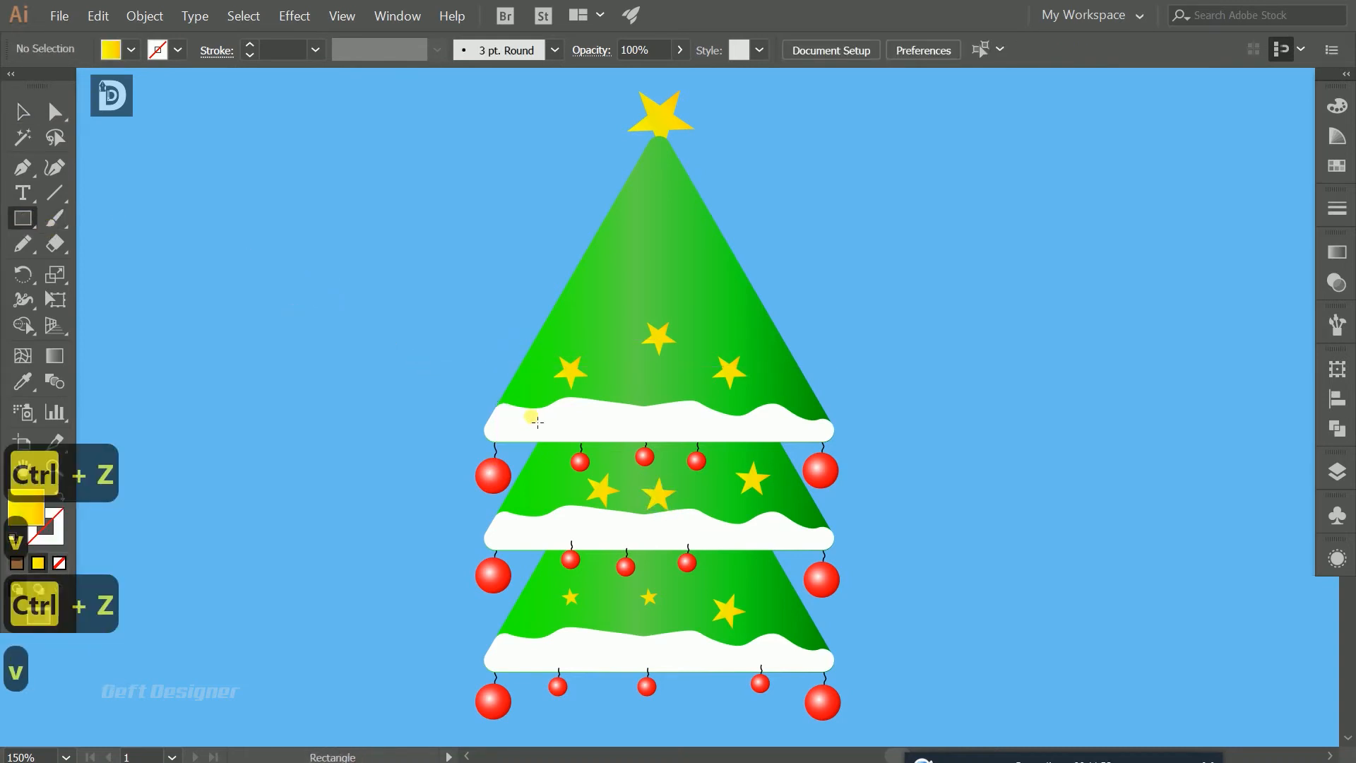
pyautogui.scroll(-6, 558, 420)
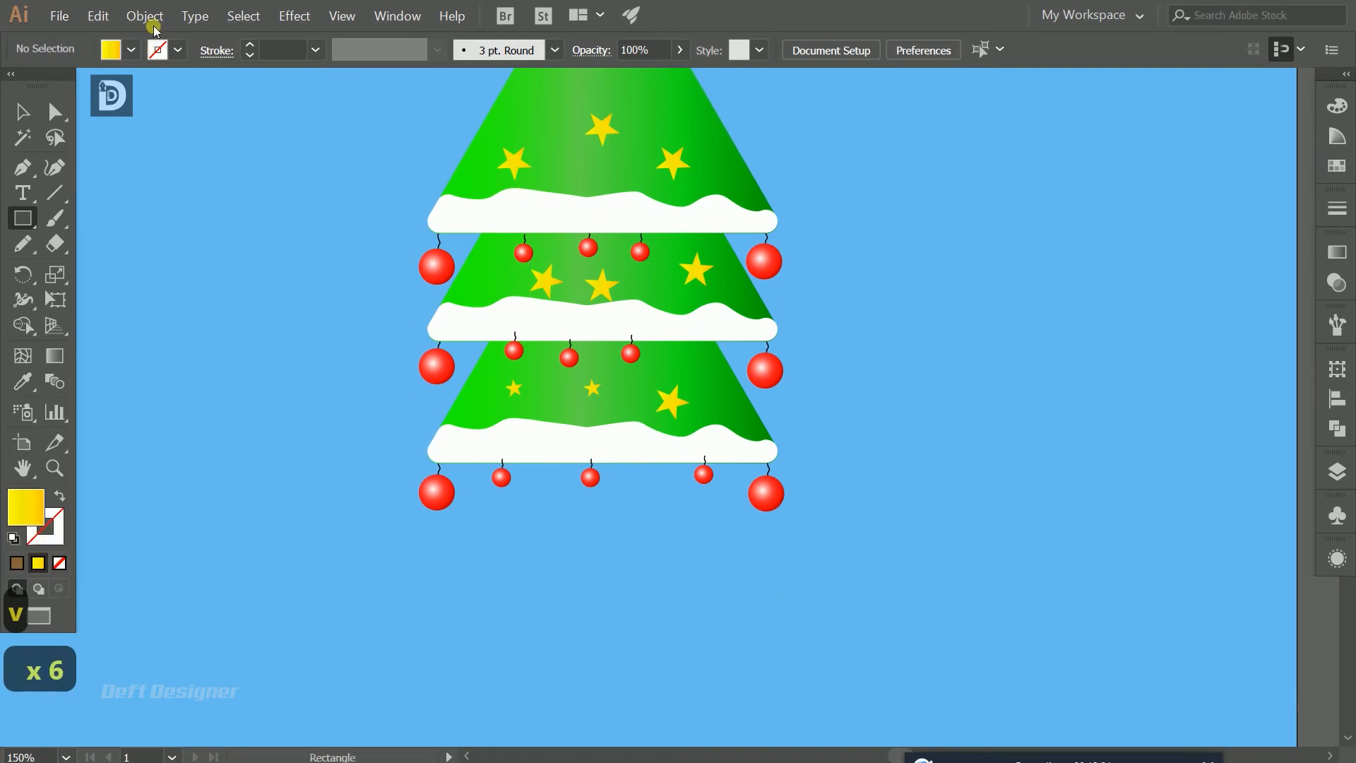
pyautogui.click(131, 50)
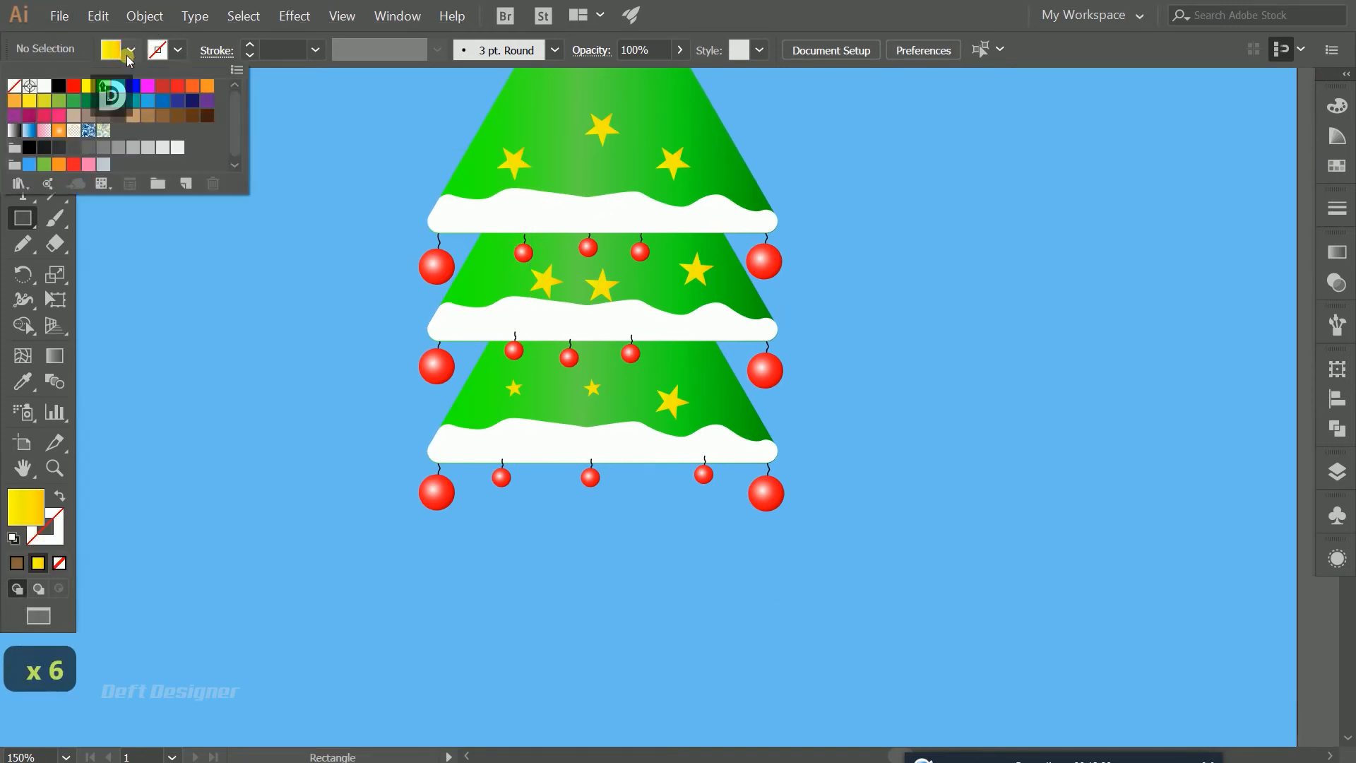
pyautogui.click(162, 118)
pyautogui.press('v')
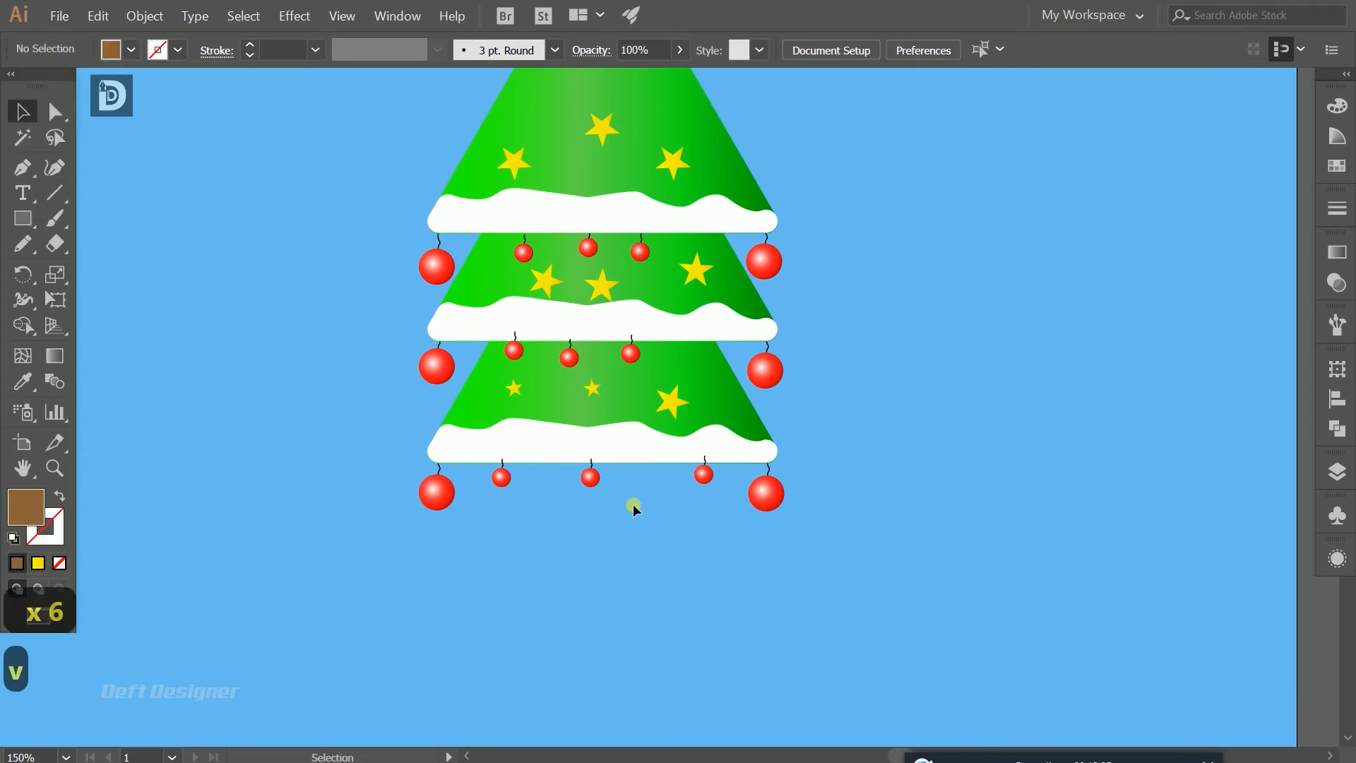
# Step: Draw a tall, narrow brown rectangle as the trunk, hanging from the middle of the bottom snow edge
pyautogui.click(586, 466)
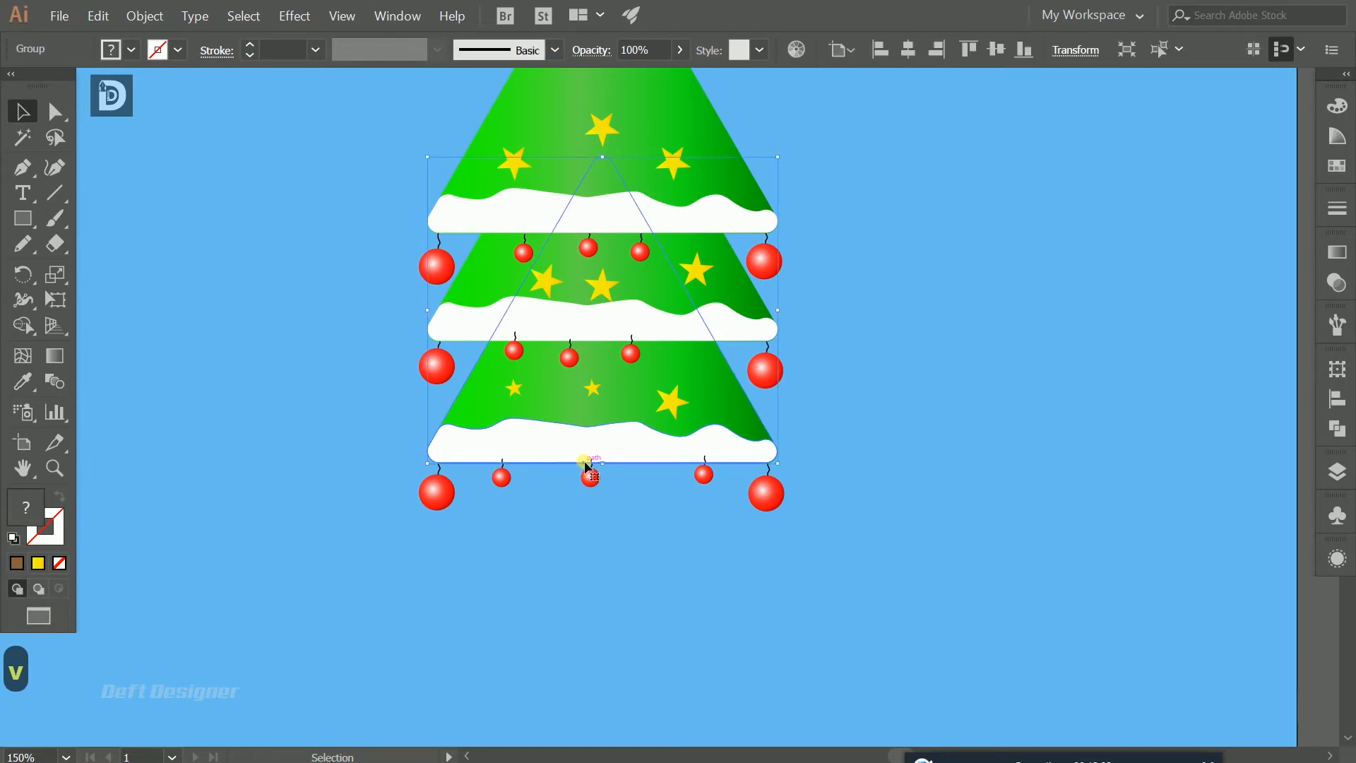
pyautogui.press('m')
pyautogui.moveTo(584, 463); pyautogui.dragTo(641, 597)
pyautogui.press('v')
pyautogui.click(681, 555)
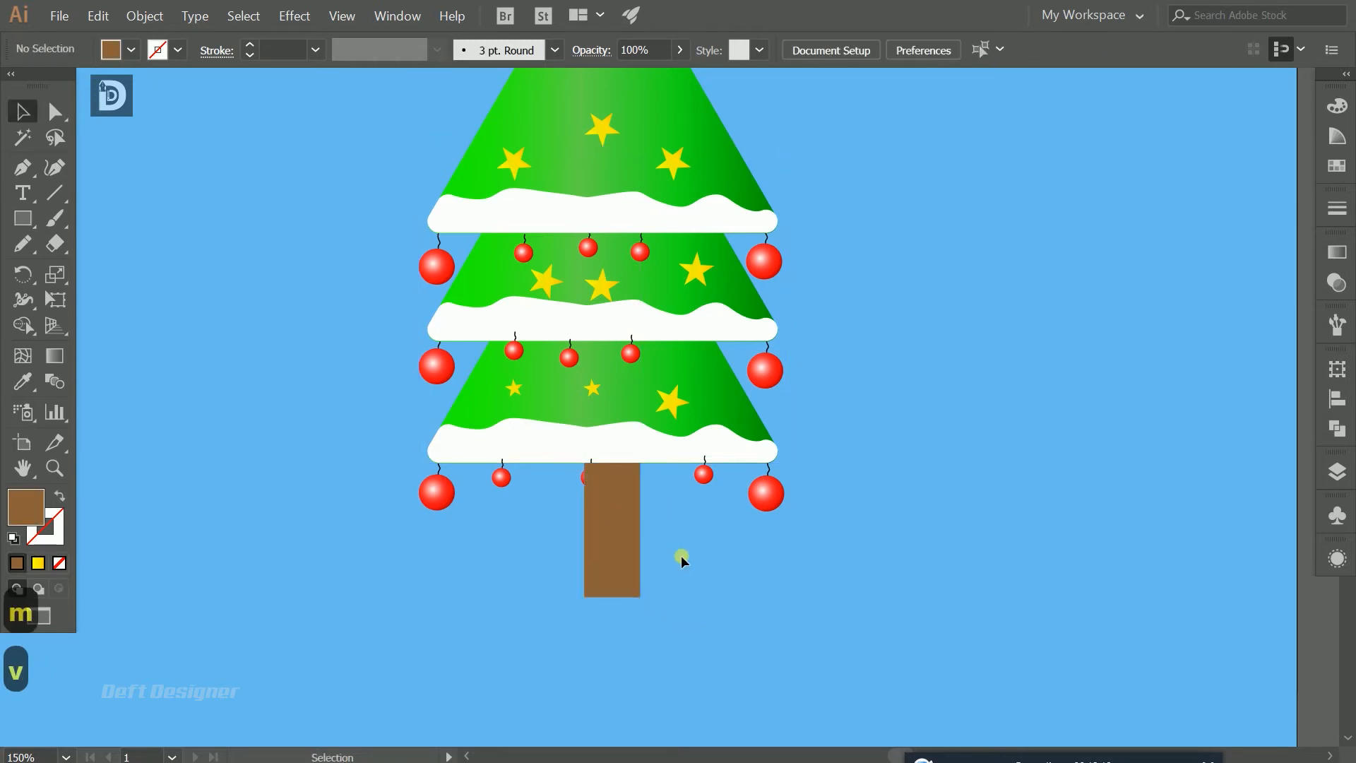
# Step: Center the trunk under the tree and send it behind the ornaments, just in front of the blue background
pyautogui.hotkey('ctrl', '0')
pyautogui.moveTo(670, 545); pyautogui.dragTo(666, 546)
pyautogui.hotkey('ctrl', '[')
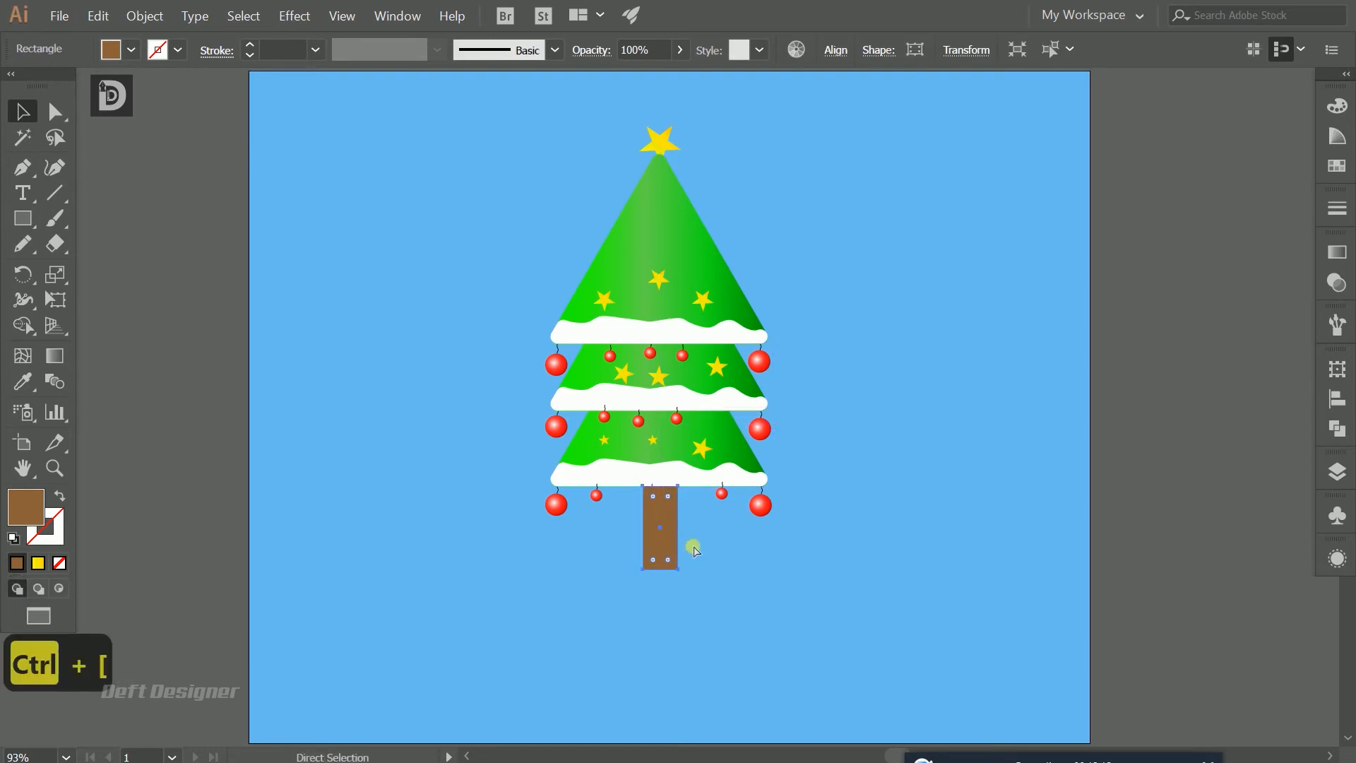
pyautogui.hotkey('ctrl', '[')
pyautogui.hotkey('ctrl', '[')
pyautogui.hotkey('ctrl', 'shift', '[')
pyautogui.hotkey('ctrl', ']')
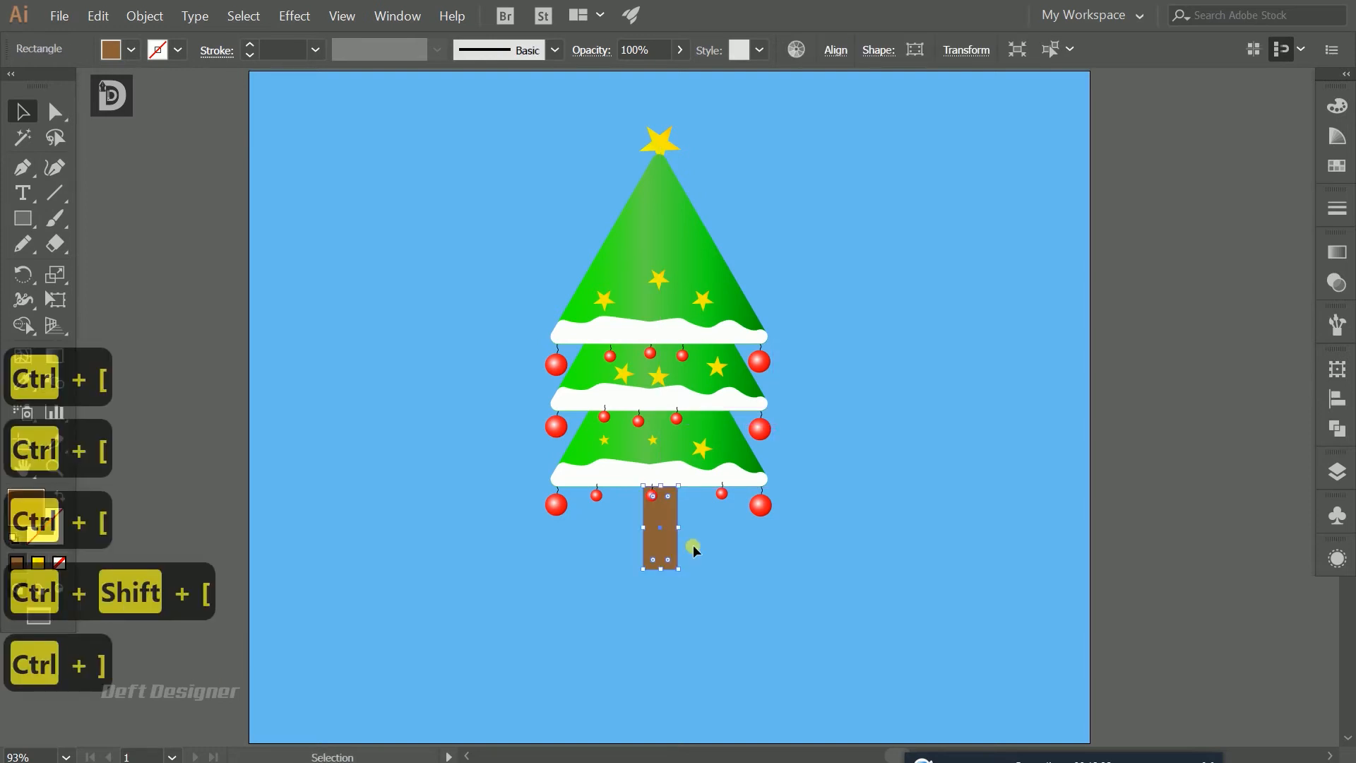
pyautogui.click(747, 553)
# Step: Replace the trunk's brown fill with the preset blue linear gradient
pyautogui.click(660, 545)
pyautogui.click(54, 355)
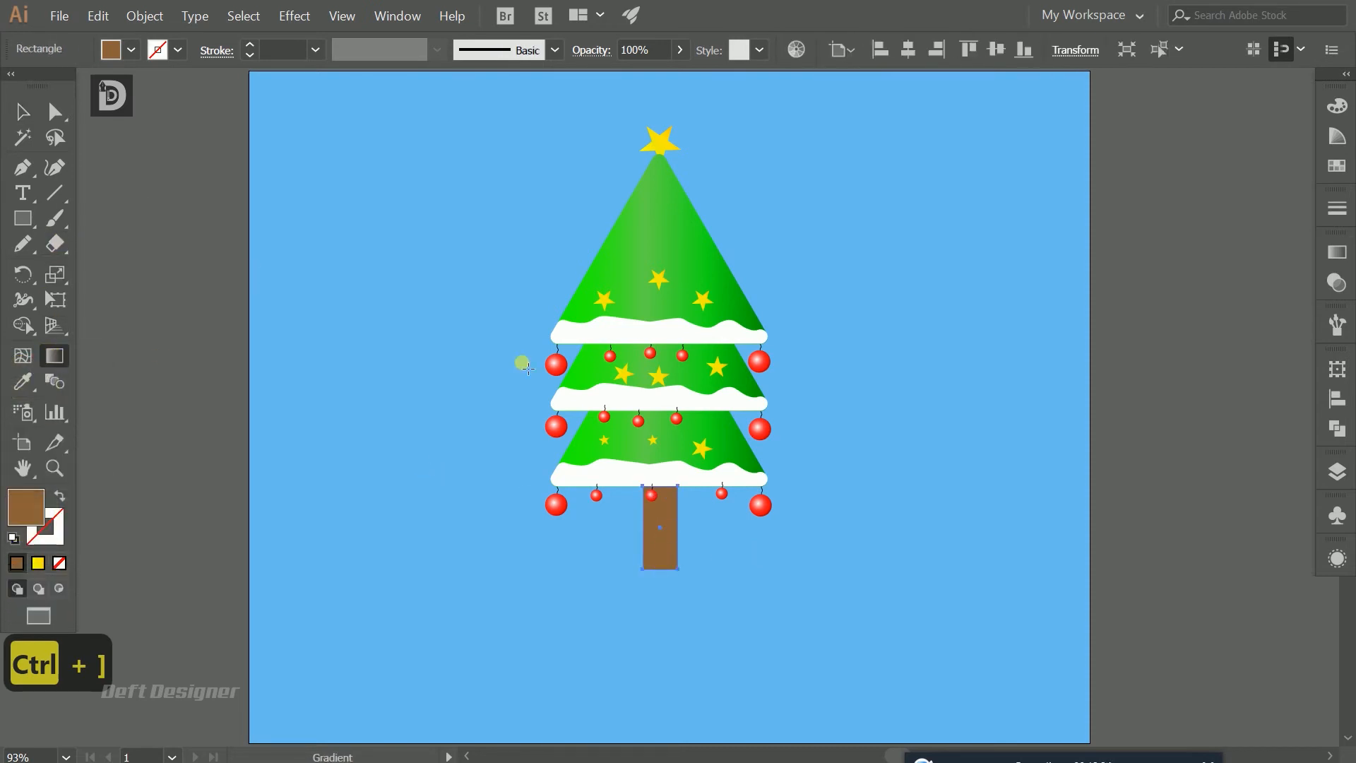
pyautogui.click(1337, 253)
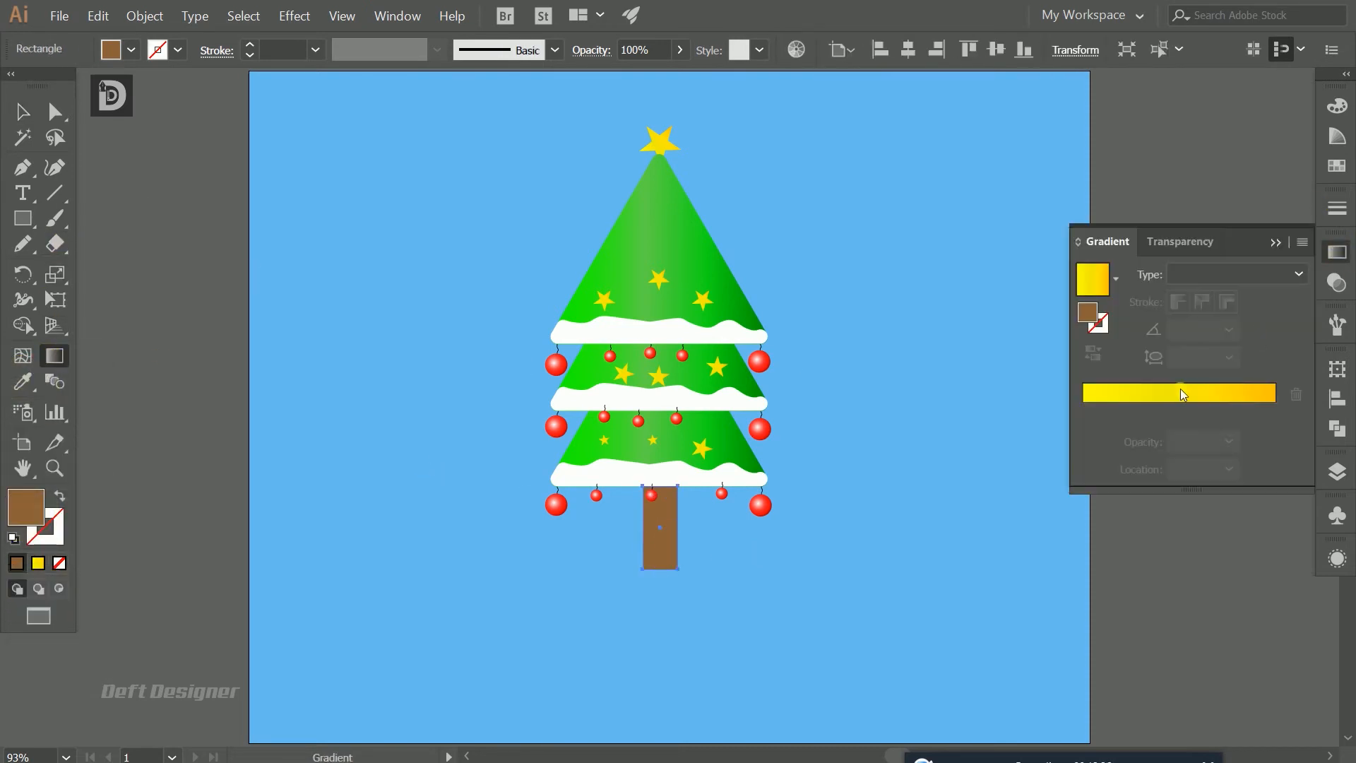
pyautogui.click(1114, 283)
pyautogui.click(1059, 322)
# Step: Recolor the end stop of the trunk's gradient to a dark orange-brown
pyautogui.click(1273, 412)
pyautogui.doubleClick(1273, 412)
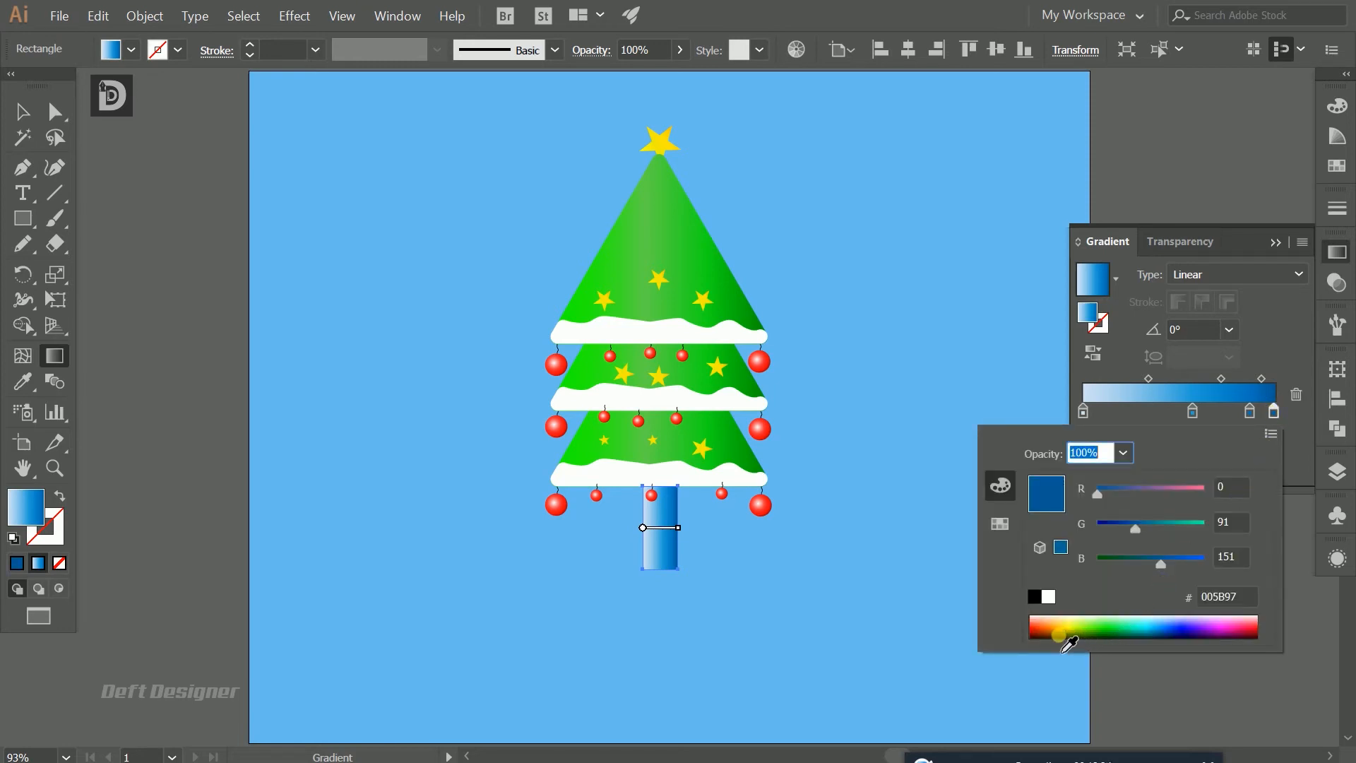
pyautogui.click(1045, 627)
pyautogui.moveTo(1176, 498)
pyautogui.mouseDown()
pyautogui.moveTo(1208, 498)
pyautogui.moveTo(1166, 499)
pyautogui.moveTo(1174, 478)
pyautogui.mouseUp()
pyautogui.click(1250, 423)
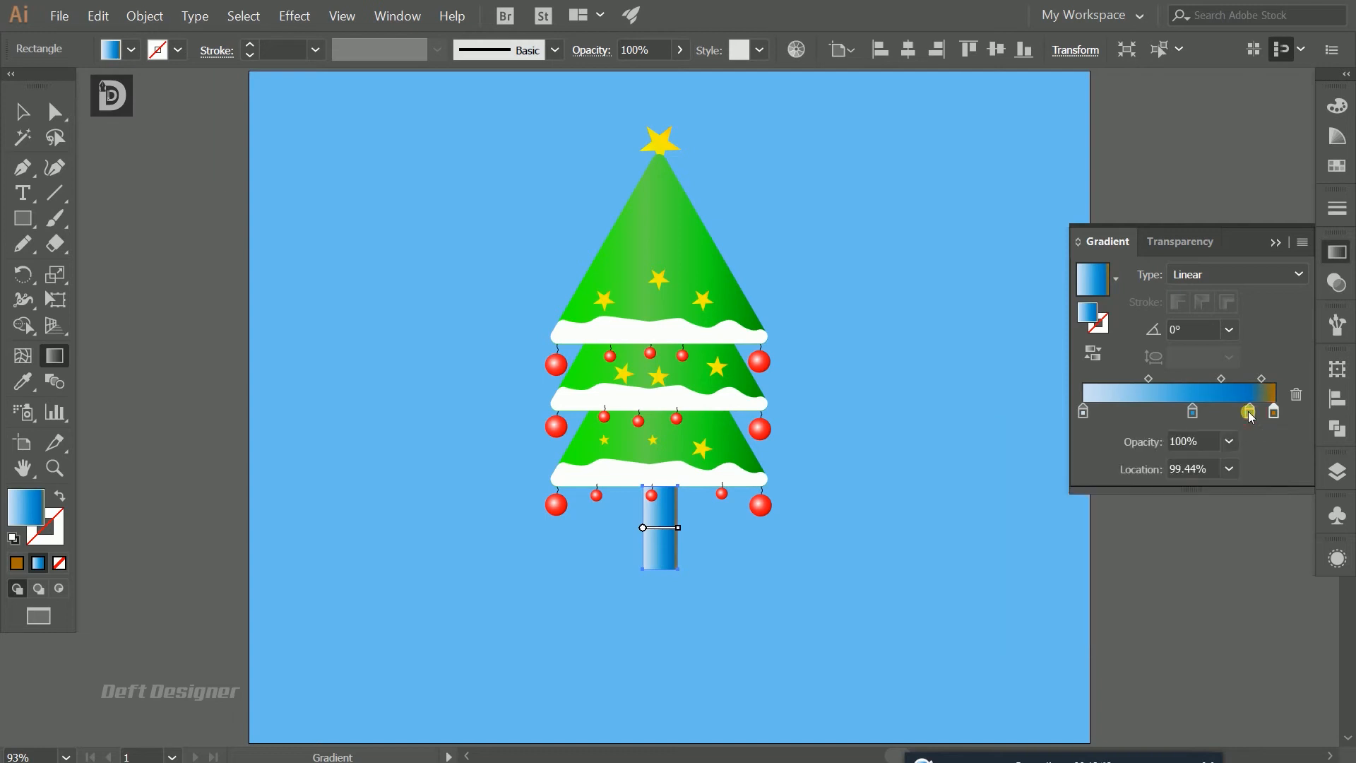
# Step: Move the trunk gradient's third stop inward and recolor both middle stops in lighter and darker brown tones
pyautogui.moveTo(1249, 414); pyautogui.dragTo(1201, 439)
pyautogui.doubleClick(1224, 412)
pyautogui.click(1185, 494)
pyautogui.click(1162, 411)
pyautogui.doubleClick(1162, 412)
pyautogui.click(1051, 634)
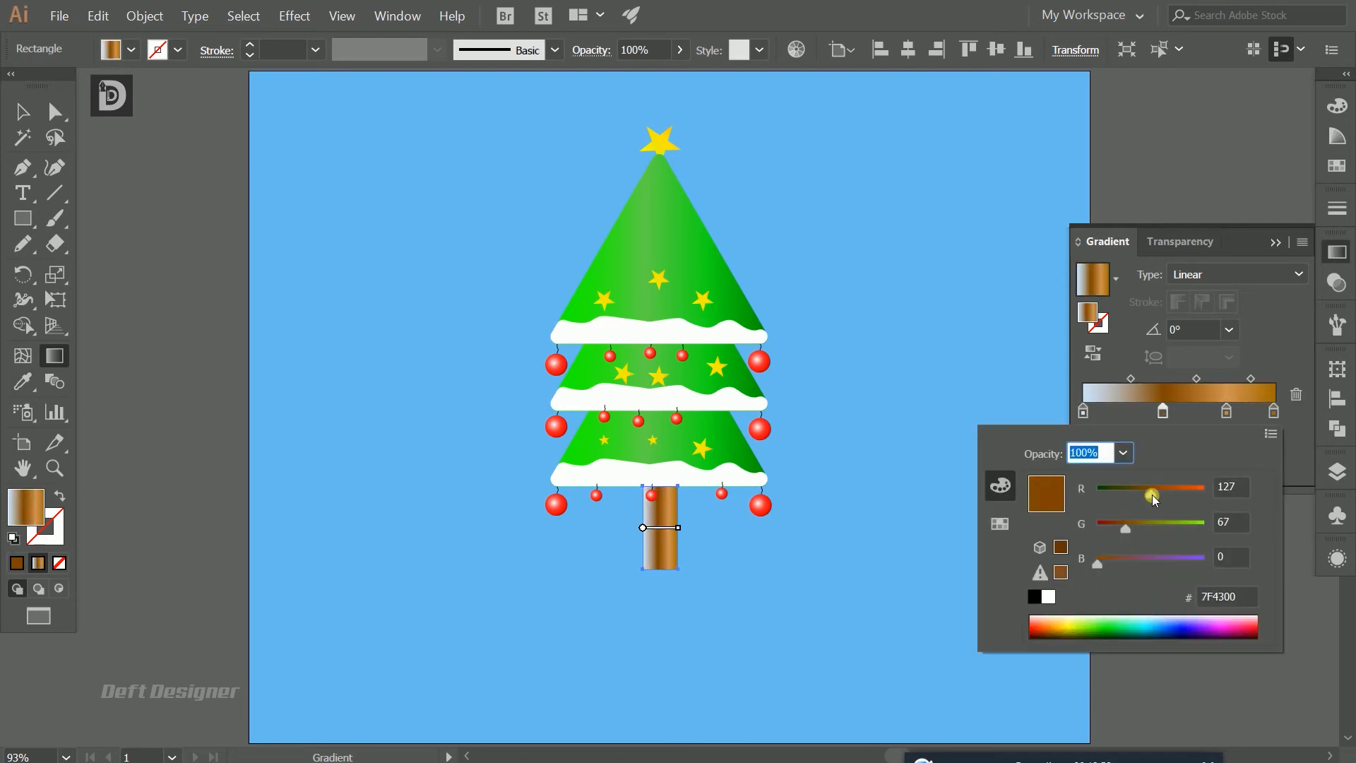
pyautogui.moveTo(1150, 493); pyautogui.dragTo(1162, 493)
pyautogui.click(1146, 529)
# Step: Bring the trunk gradient's middle stops closer together and recolor the start stop golden yellow, E9AF00
pyautogui.moveTo(1226, 412)
pyautogui.mouseDown()
pyautogui.moveTo(1152, 412)
pyautogui.moveTo(1208, 412)
pyautogui.mouseUp()
pyautogui.doubleClick(1152, 412)
pyautogui.doubleClick(1082, 411)
pyautogui.click(1061, 629)
pyautogui.moveTo(1181, 529); pyautogui.dragTo(1171, 529)
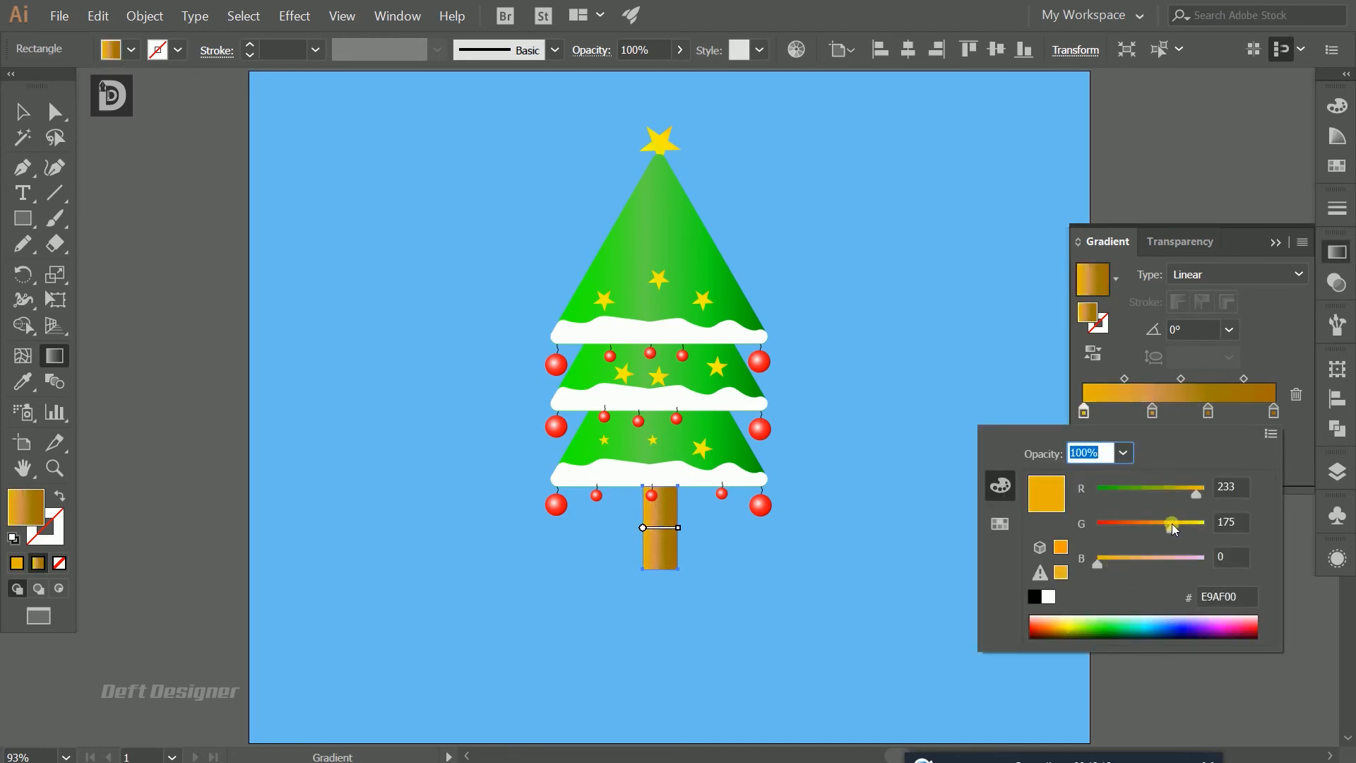
pyautogui.write('vv')
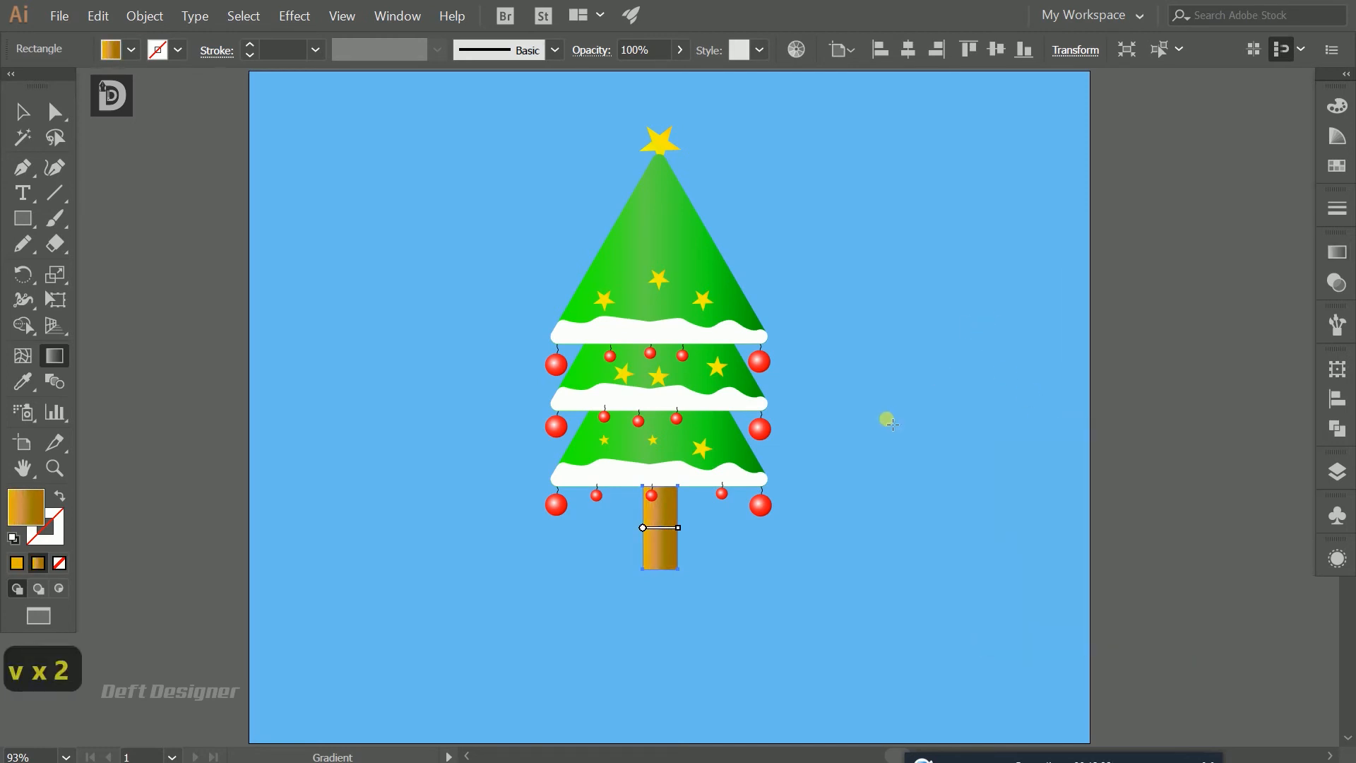
# Step: Select all parts of the tree without the background and group them
pyautogui.write('a')
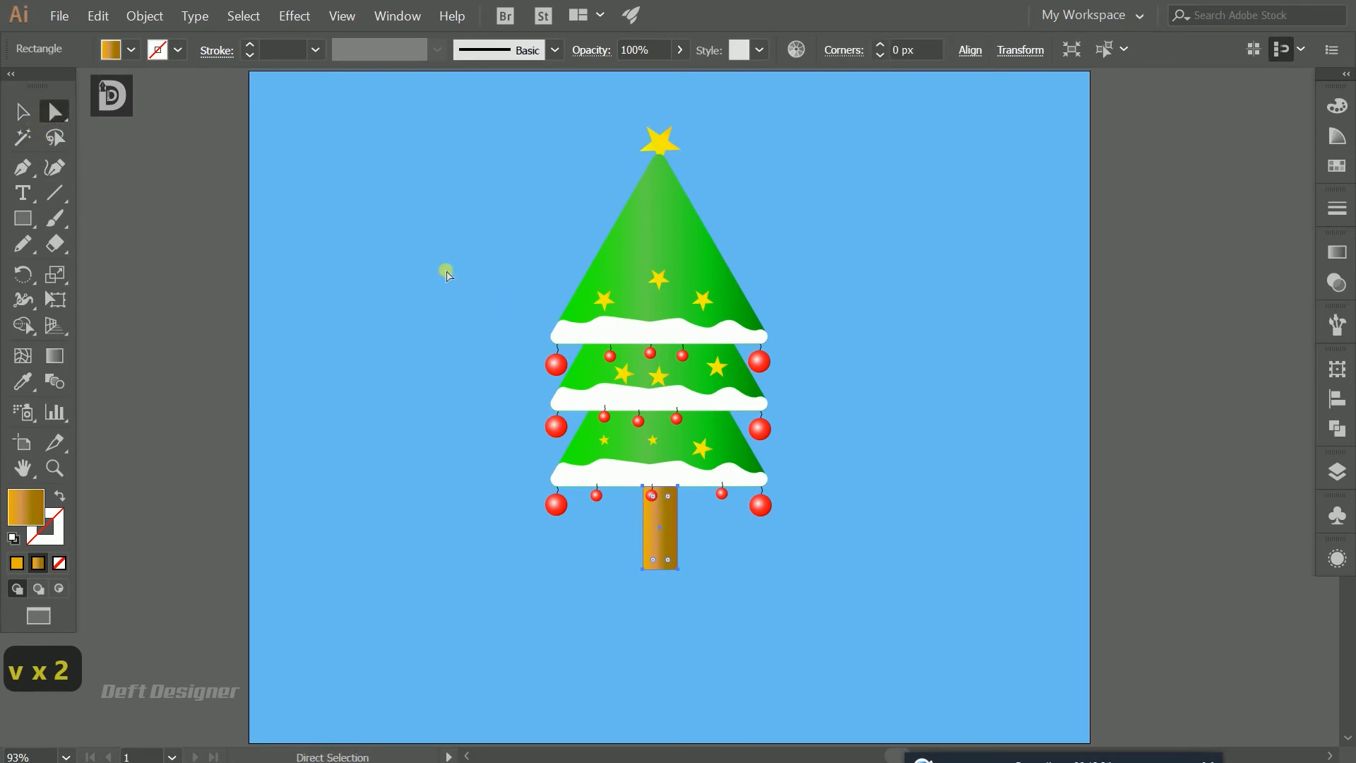
pyautogui.moveTo(451, 120); pyautogui.dragTo(875, 608)
pyautogui.rightClick(705, 227)
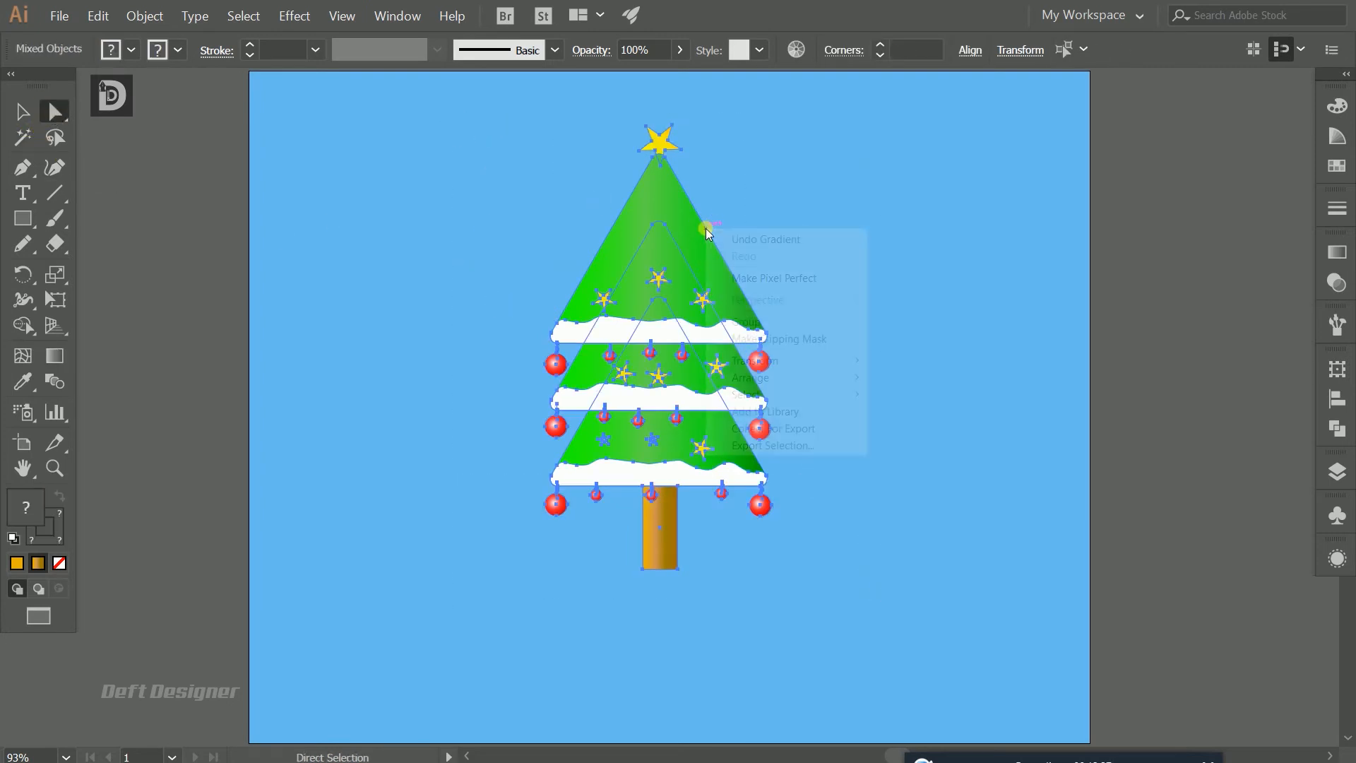
pyautogui.click(745, 321)
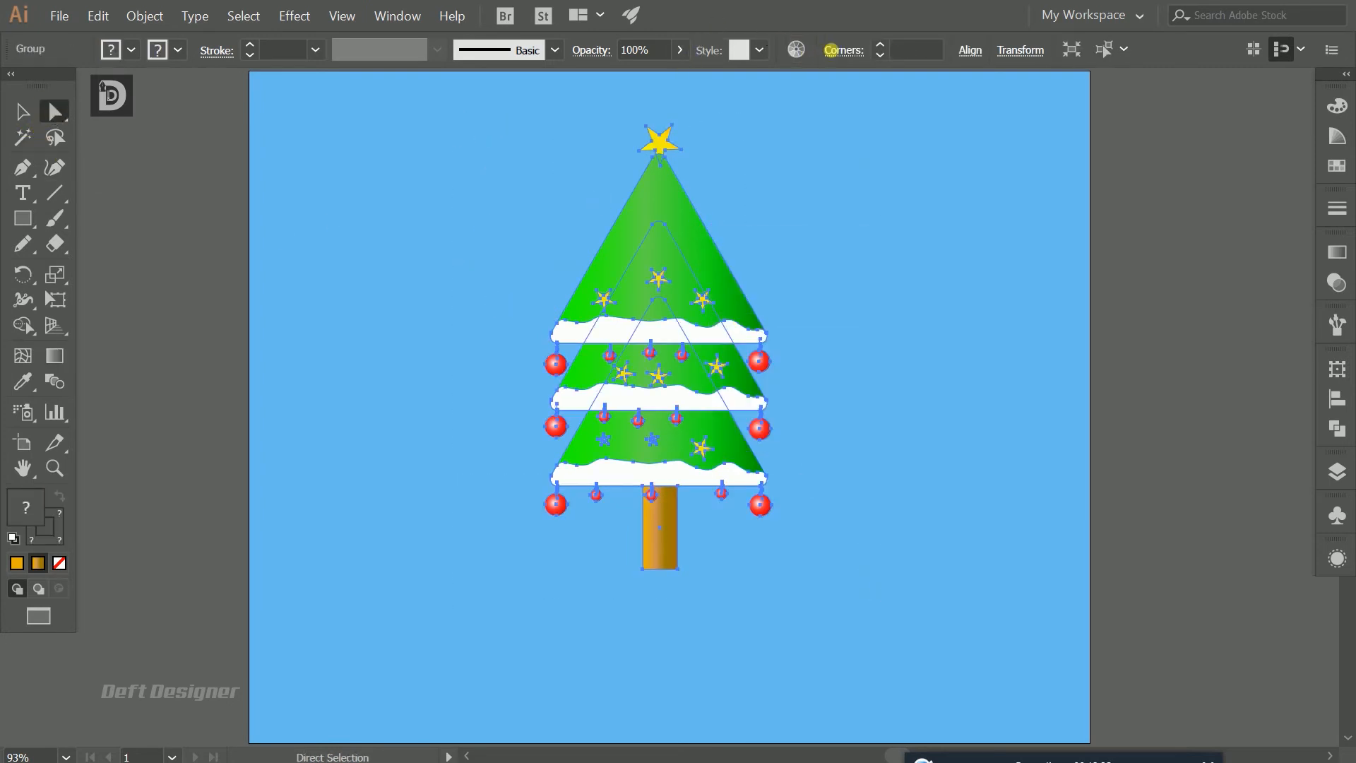
# Step: Center the tree group horizontally and vertically on the artboard and deselect it
pyautogui.click(977, 52)
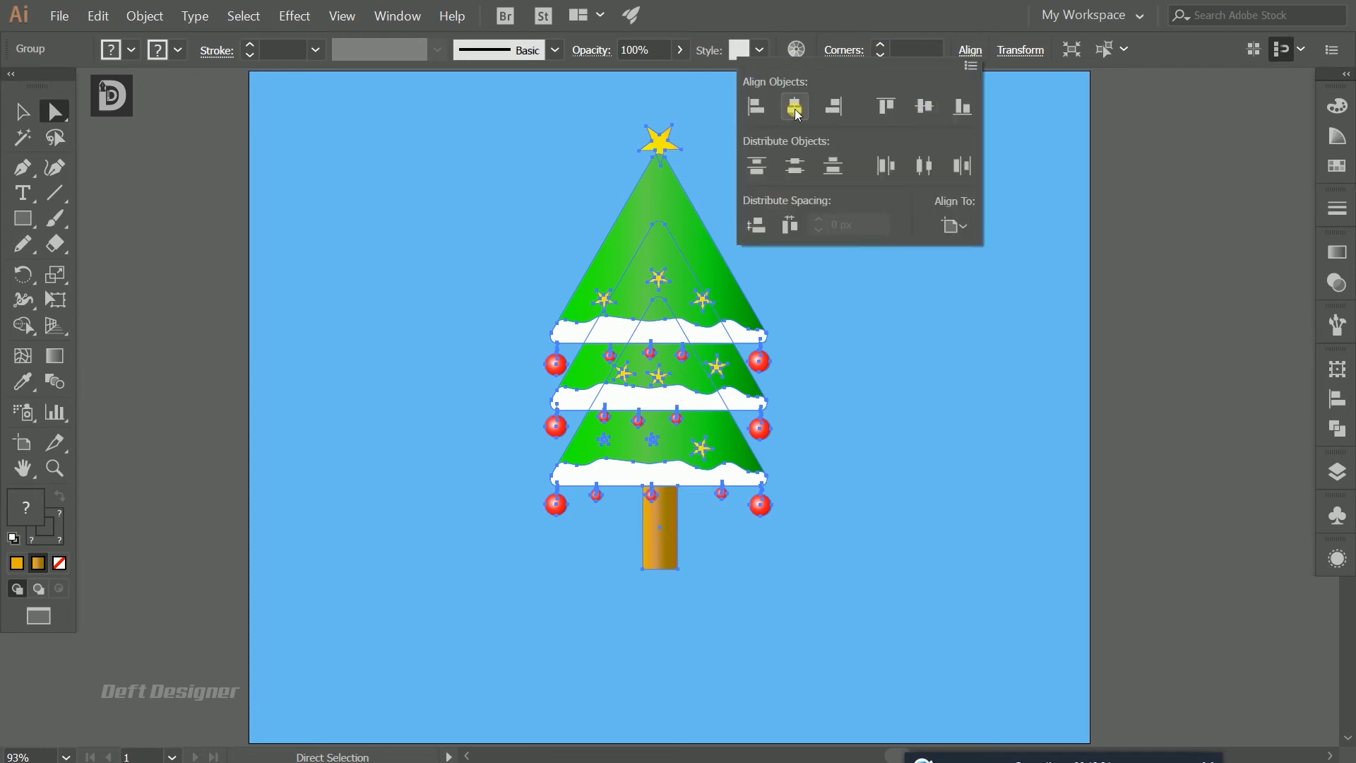
pyautogui.click(794, 106)
pyautogui.click(924, 106)
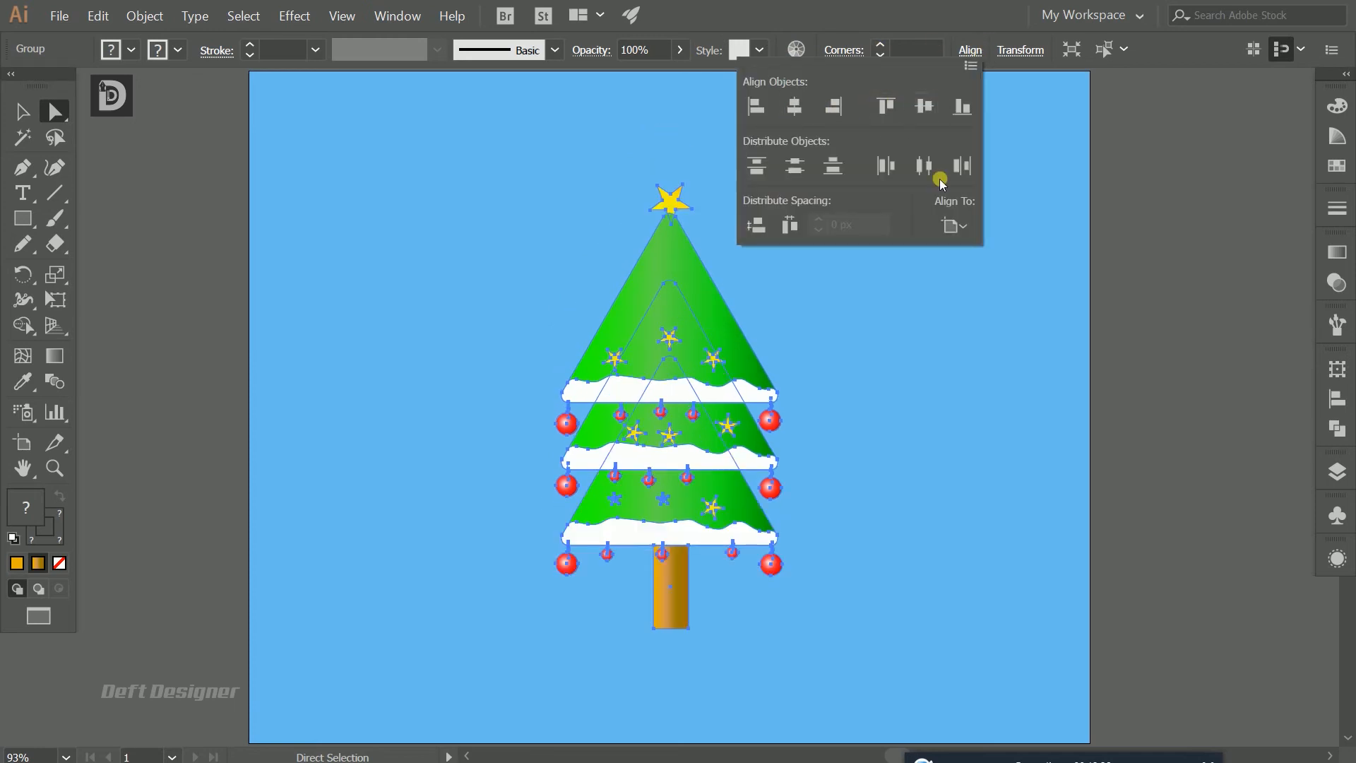
pyautogui.press('v')
pyautogui.click(957, 341)
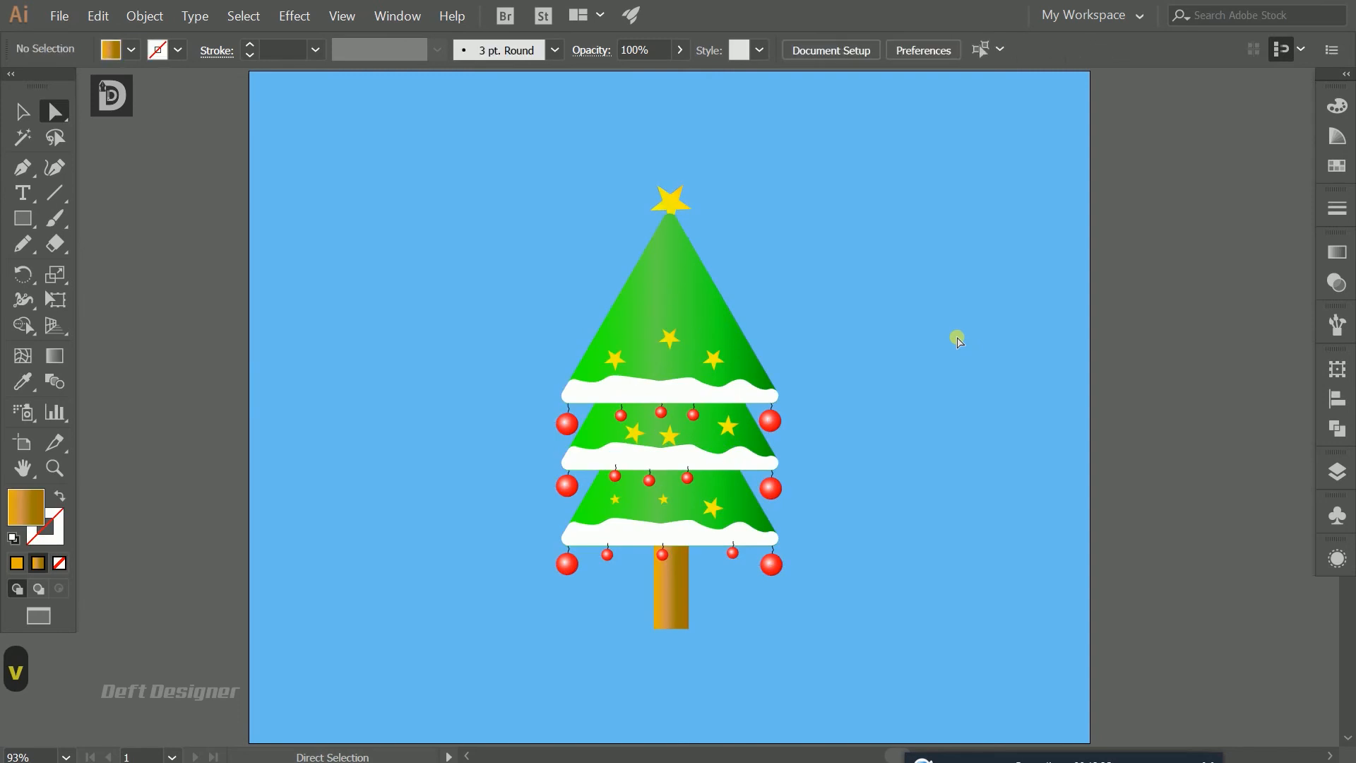
pyautogui.hotkey('ctrl', '0')
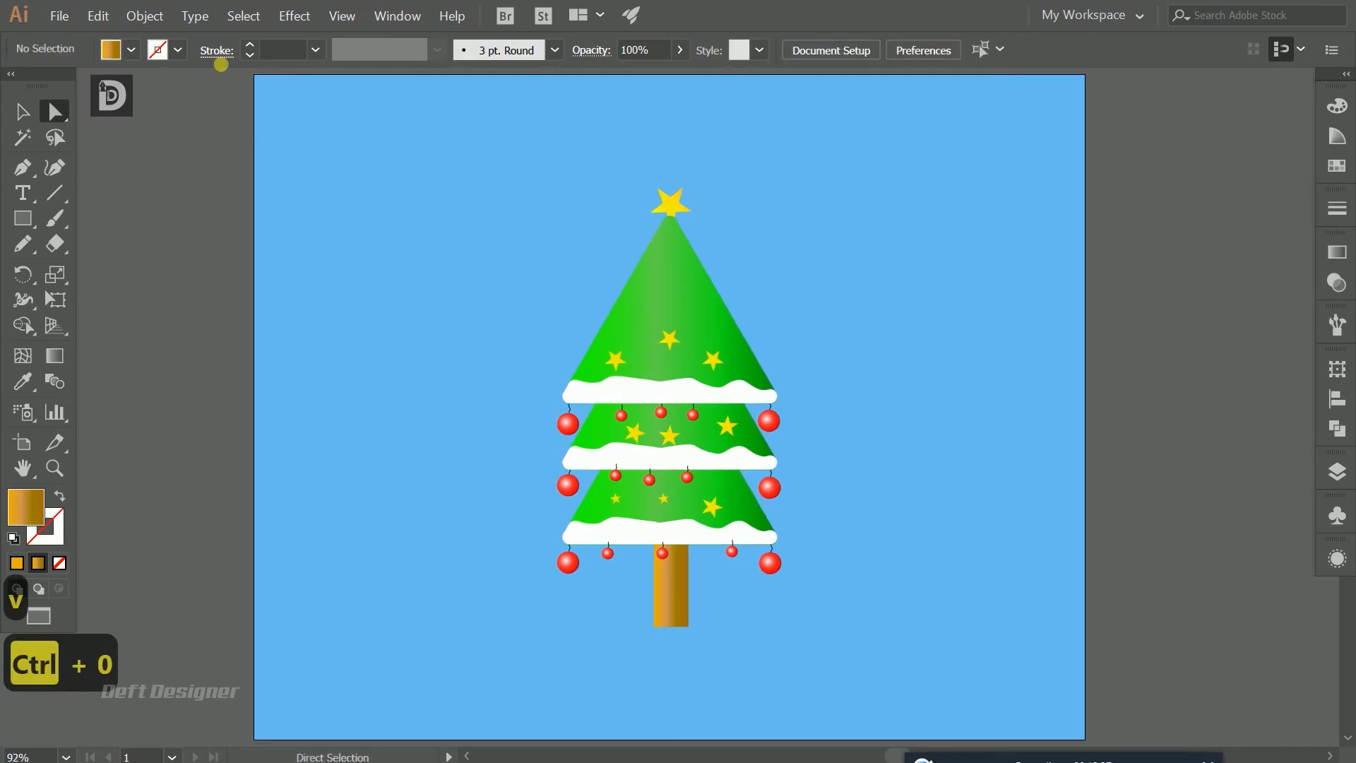
# Step: Draw a wide, flat black ellipse without a stroke just beneath the base of the trunk
pyautogui.click(33, 224)
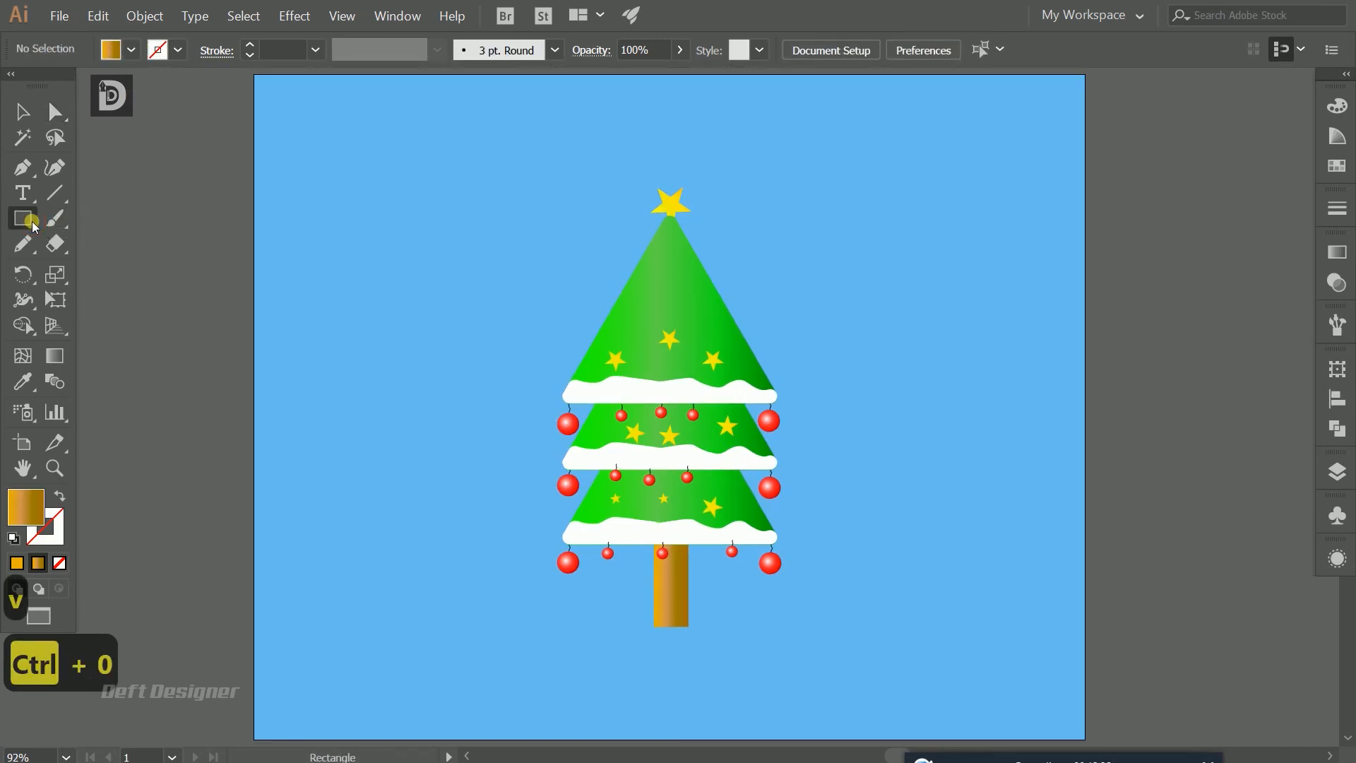
pyautogui.moveTo(33, 225); pyautogui.dragTo(82, 268)
pyautogui.click(131, 49)
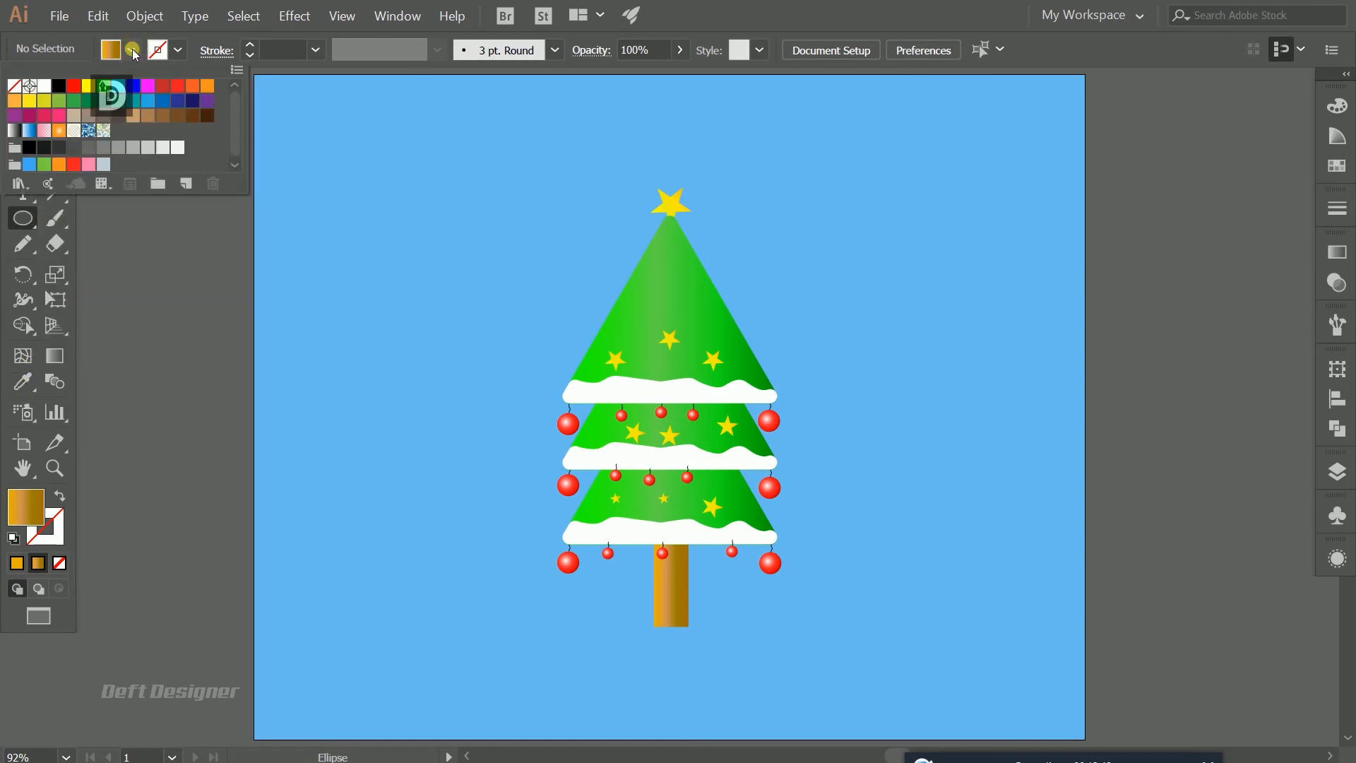
pyautogui.click(60, 86)
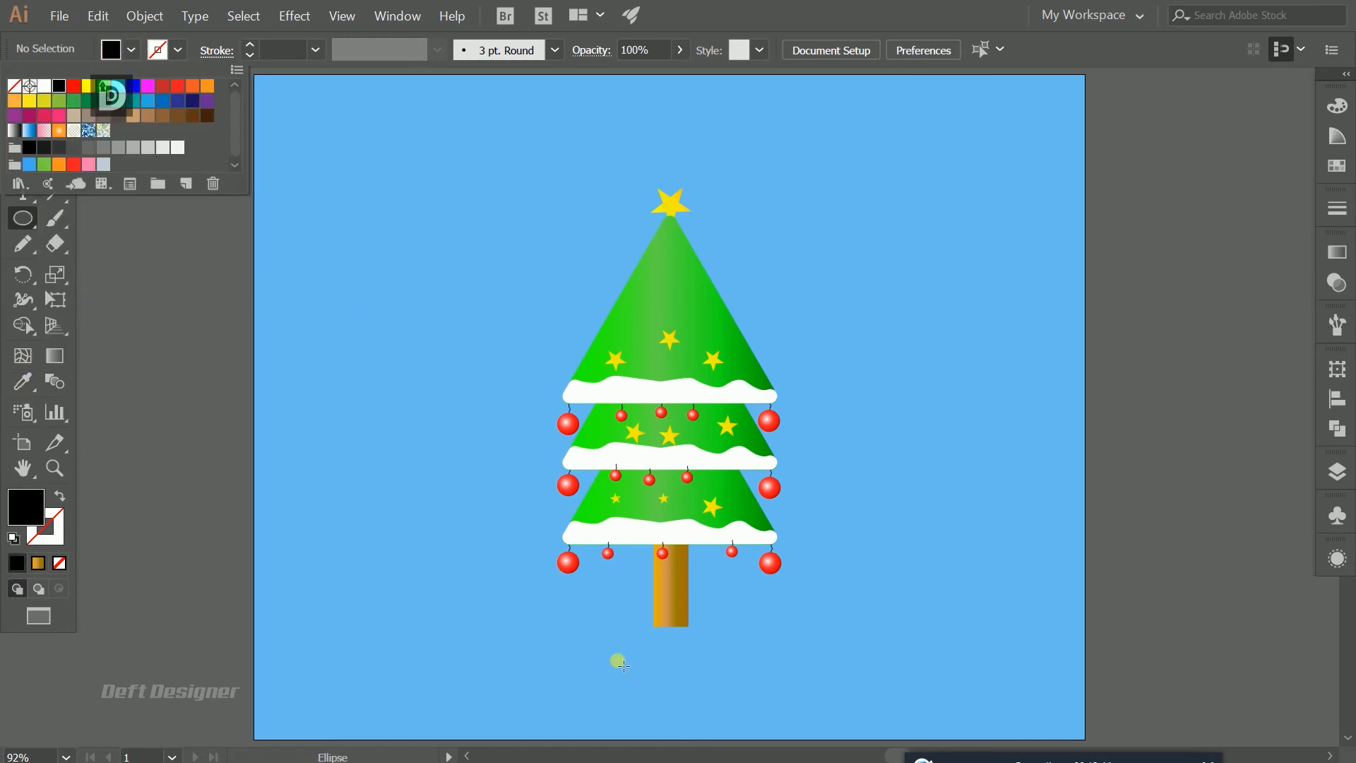
pyautogui.click(617, 634)
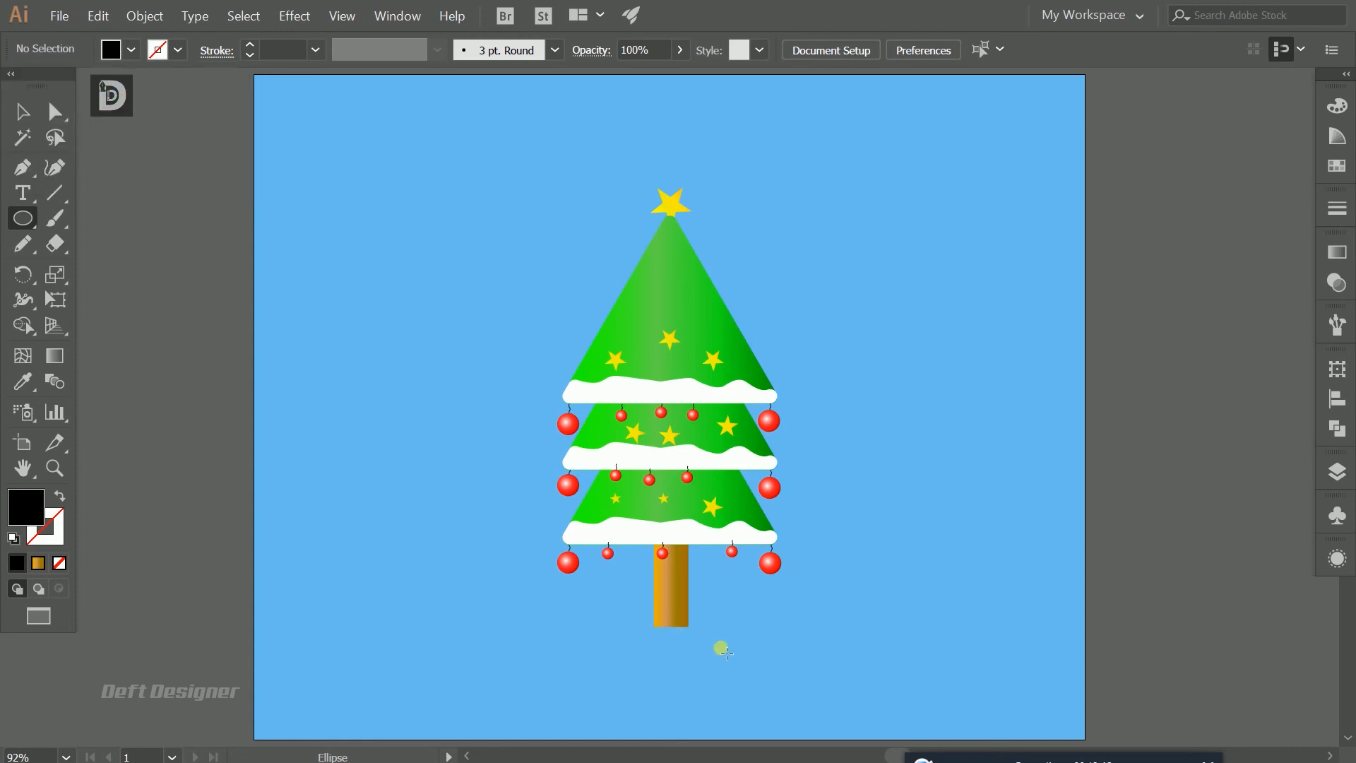
pyautogui.moveTo(627, 627)
pyautogui.mouseDown()
pyautogui.moveTo(762, 655)
pyautogui.moveTo(681, 645)
pyautogui.mouseUp()
pyautogui.press('v')
pyautogui.click(743, 611)
pyautogui.click(706, 638)
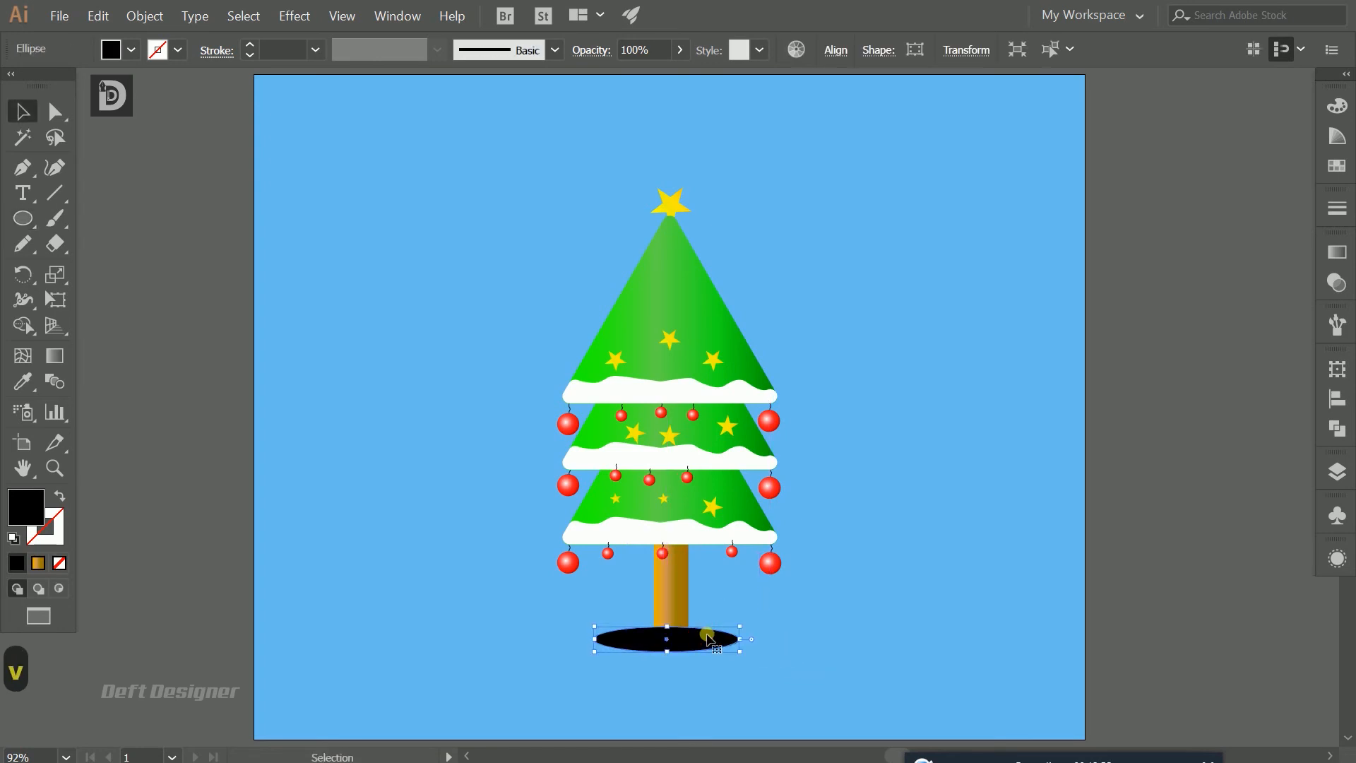
# Step: Apply a Gaussian Blur effect to the black ellipse so it forms a soft shadow
pyautogui.click(300, 17)
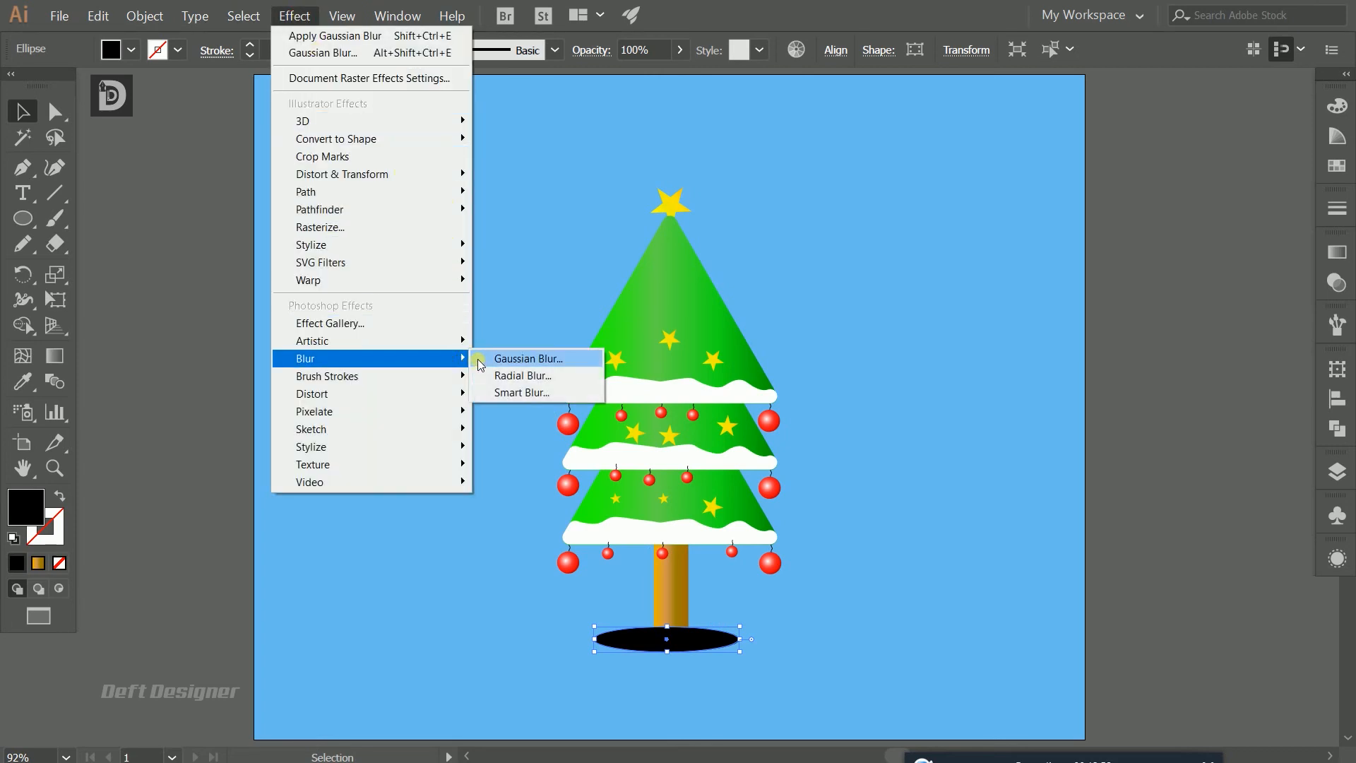
pyautogui.click(483, 359)
pyautogui.click(709, 305)
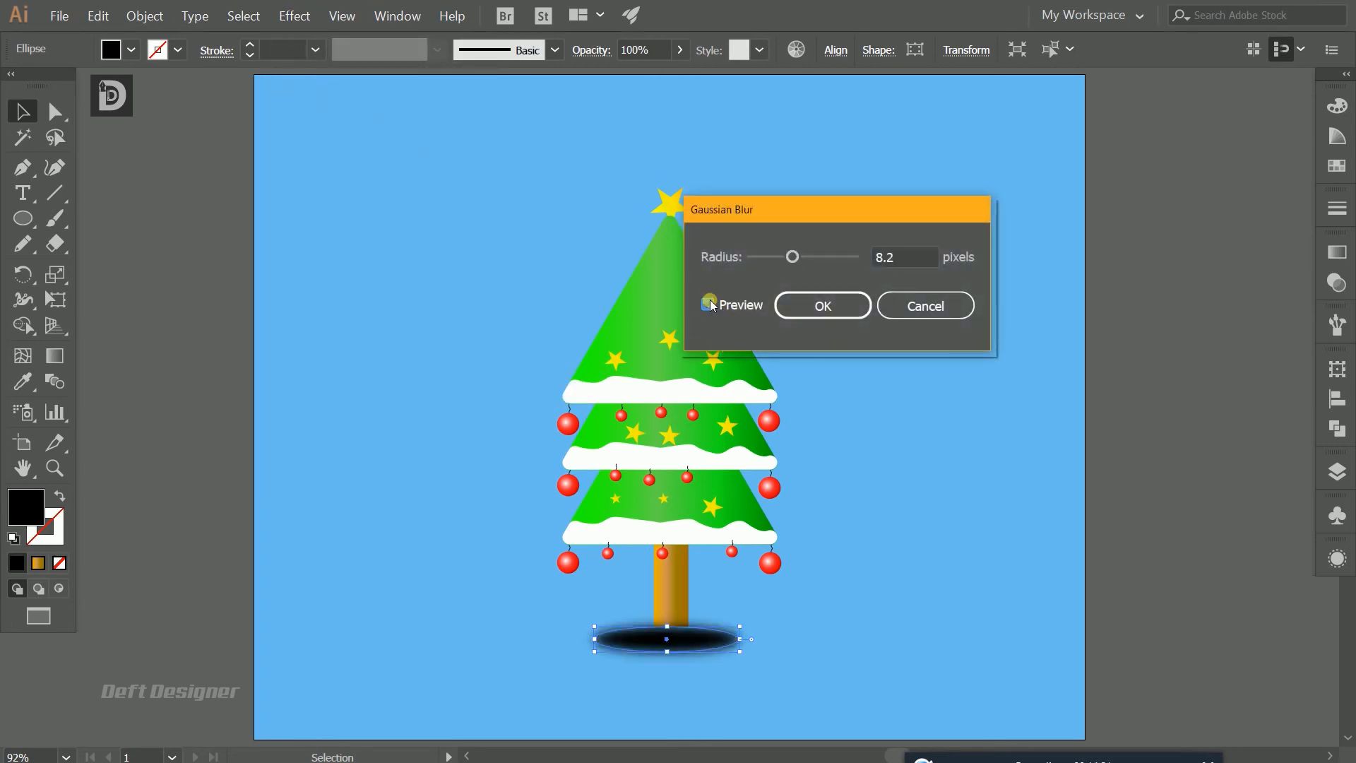
pyautogui.moveTo(805, 258); pyautogui.dragTo(806, 259)
pyautogui.click(824, 305)
# Step: Try lowering the blurred ellipse's opacity to 10%
pyautogui.click(662, 54)
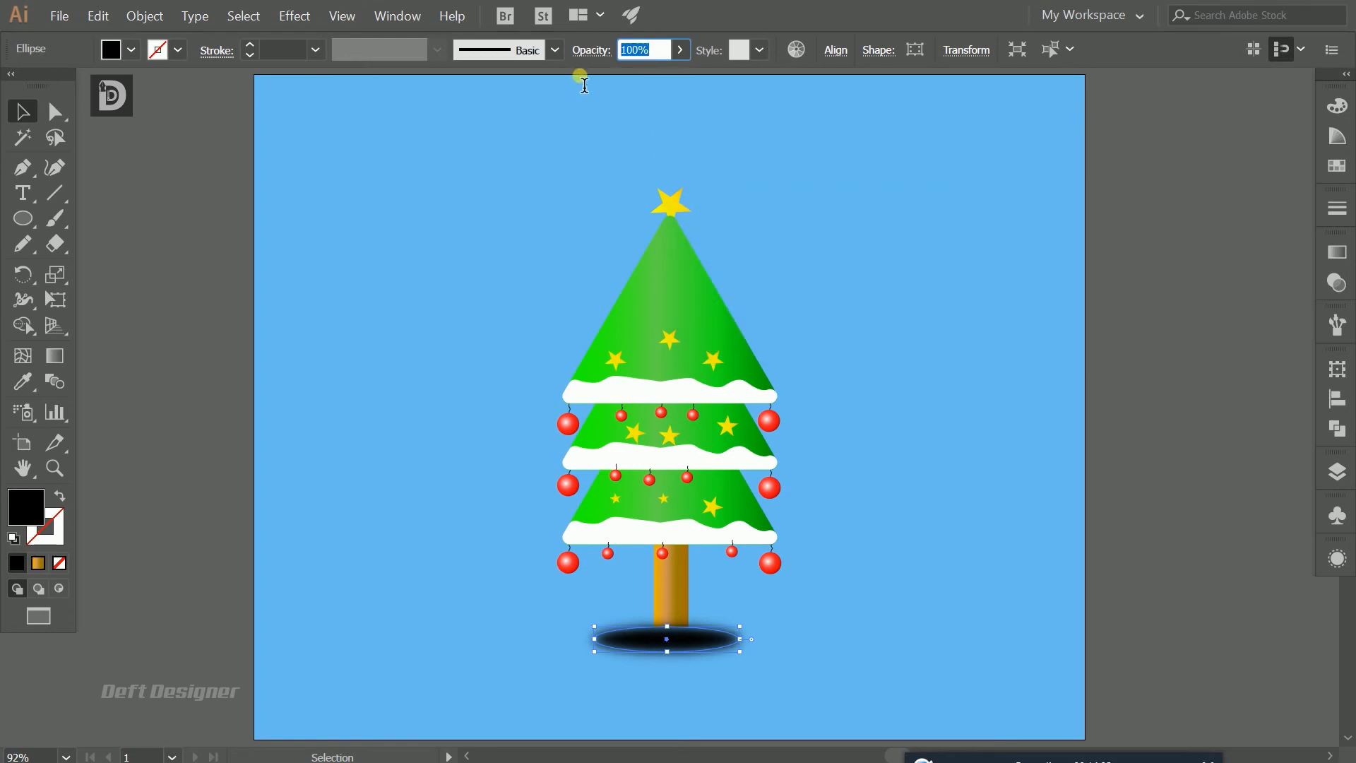
pyautogui.write('10')
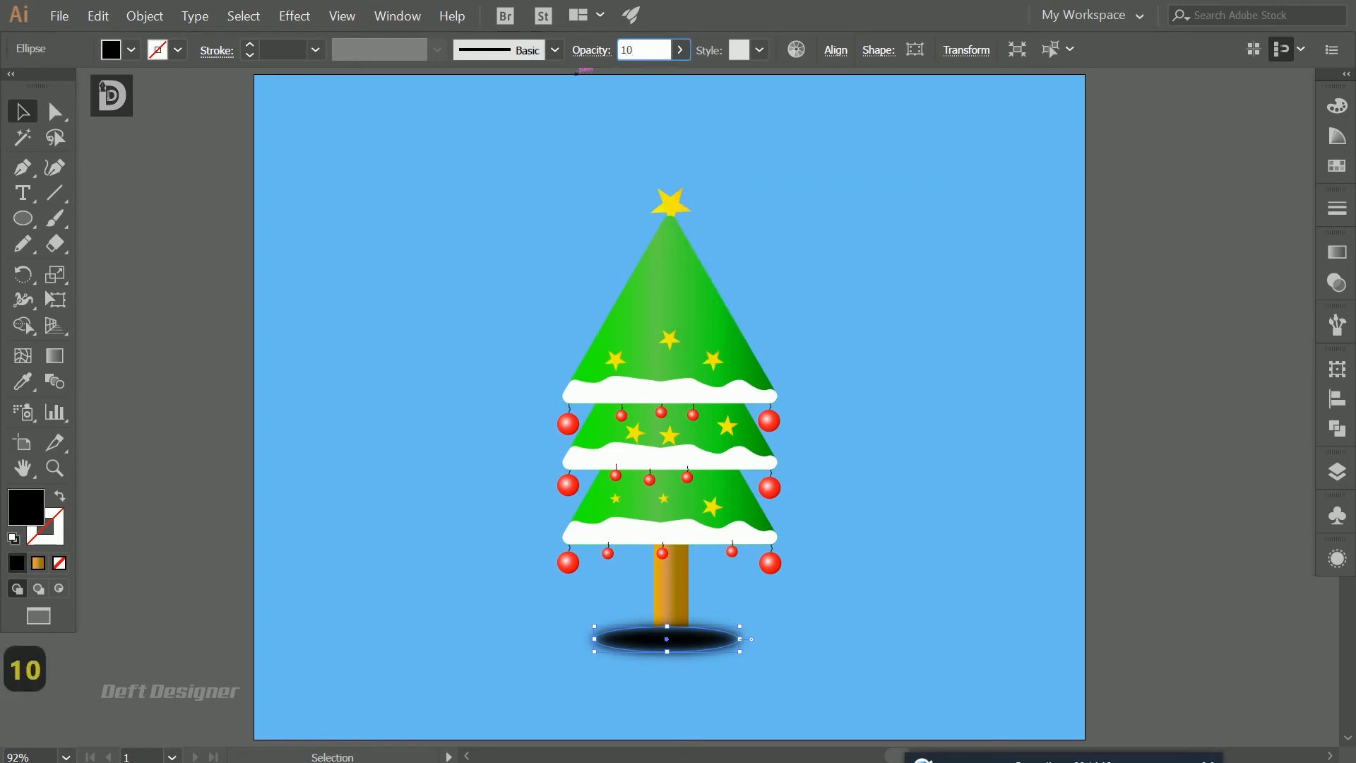
pyautogui.press('Return')
# Step: Set the blurred ellipse's opacity to 15% and deselect it
pyautogui.click(624, 56)
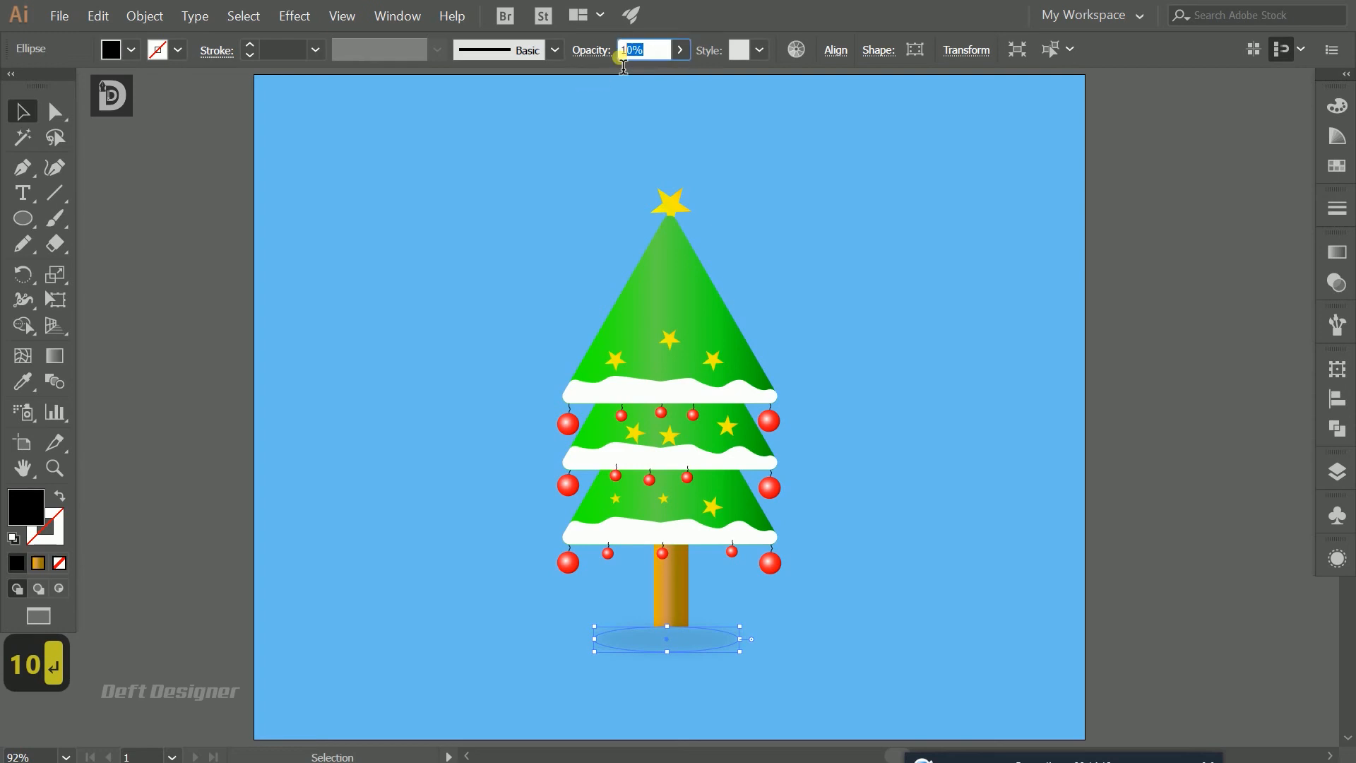
pyautogui.write('15')
pyautogui.press('Return')
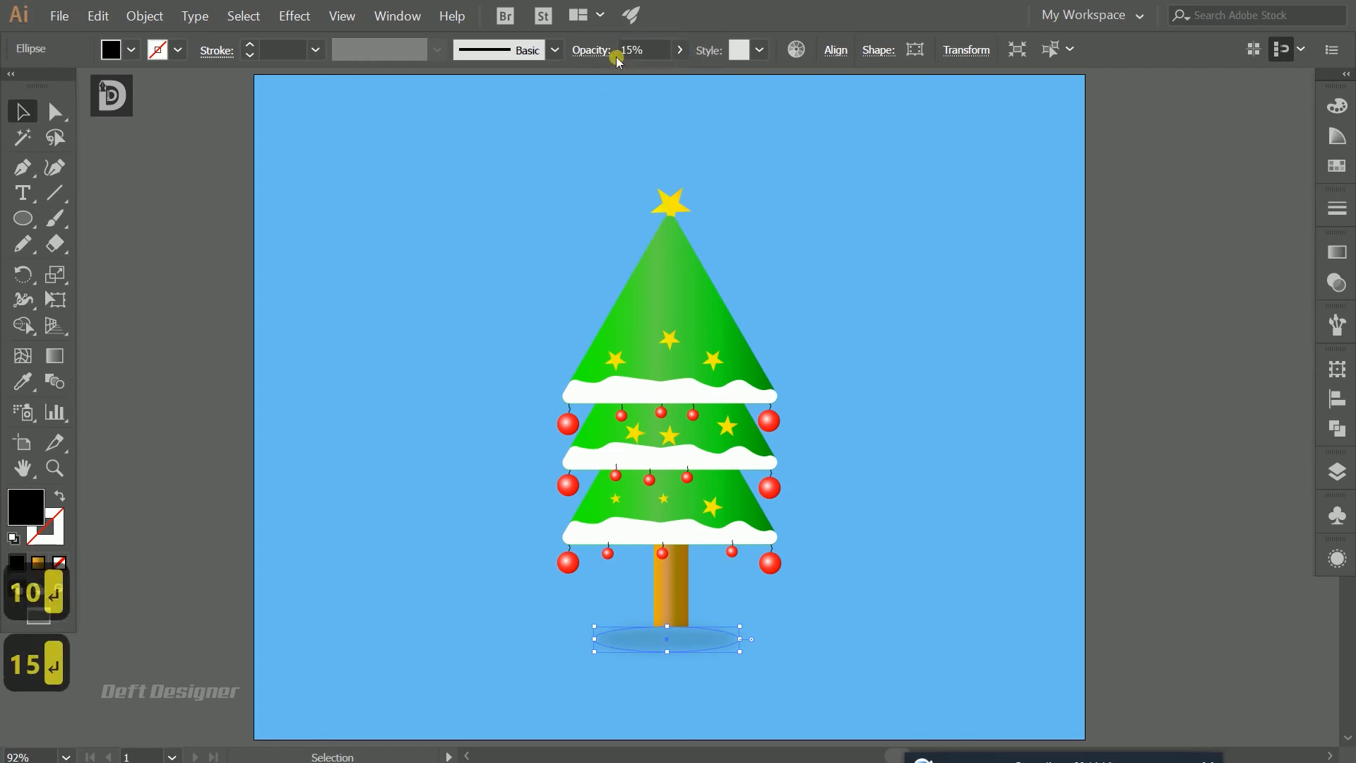
pyautogui.press('v')
pyautogui.click(941, 437)
# Step: Nudge the shadow ellipse up under the trunk and place it behind the tree, just in front of the blue background
pyautogui.moveTo(701, 644); pyautogui.dragTo(699, 638)
pyautogui.click(763, 611)
pyautogui.click(683, 634)
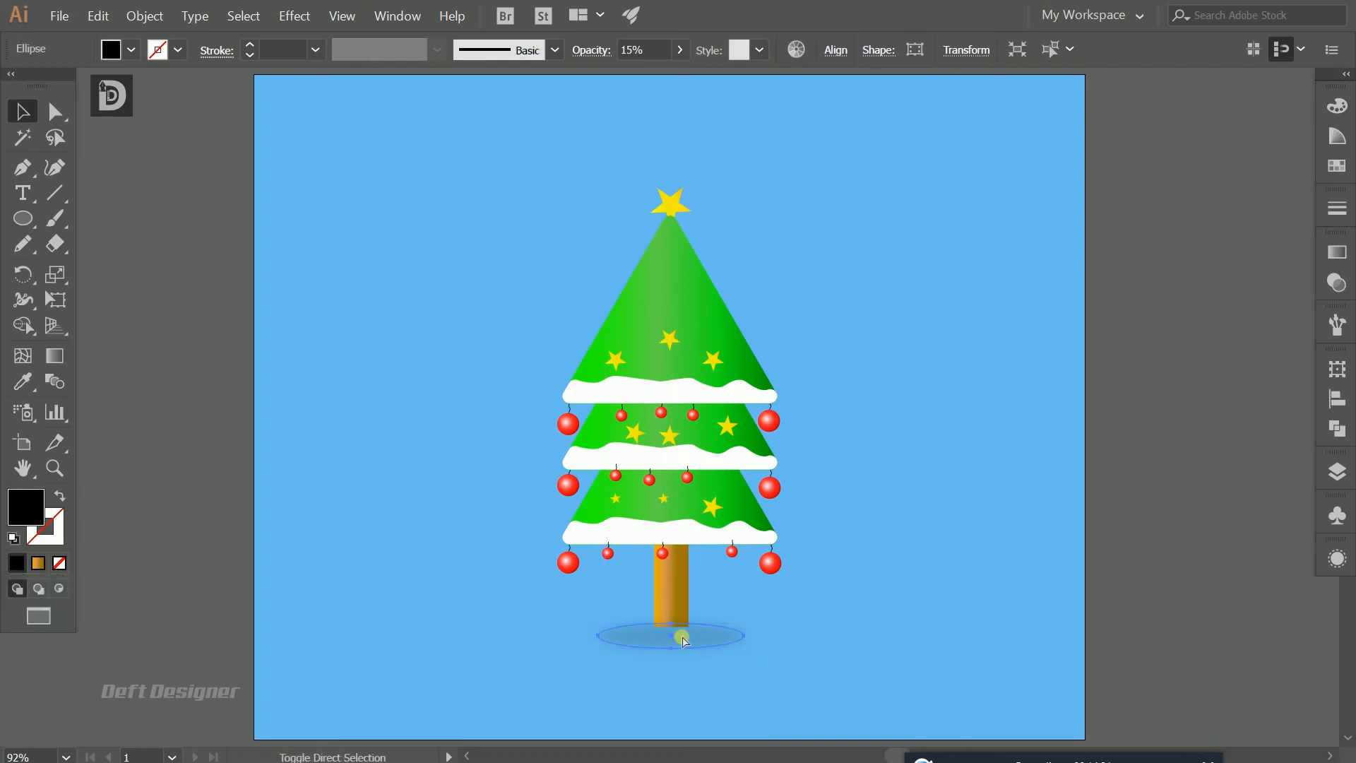
pyautogui.hotkey('ctrl', 'shift', '[')
pyautogui.hotkey('ctrl', ']')
pyautogui.click(957, 598)
pyautogui.hotkey('ctrl', '0')
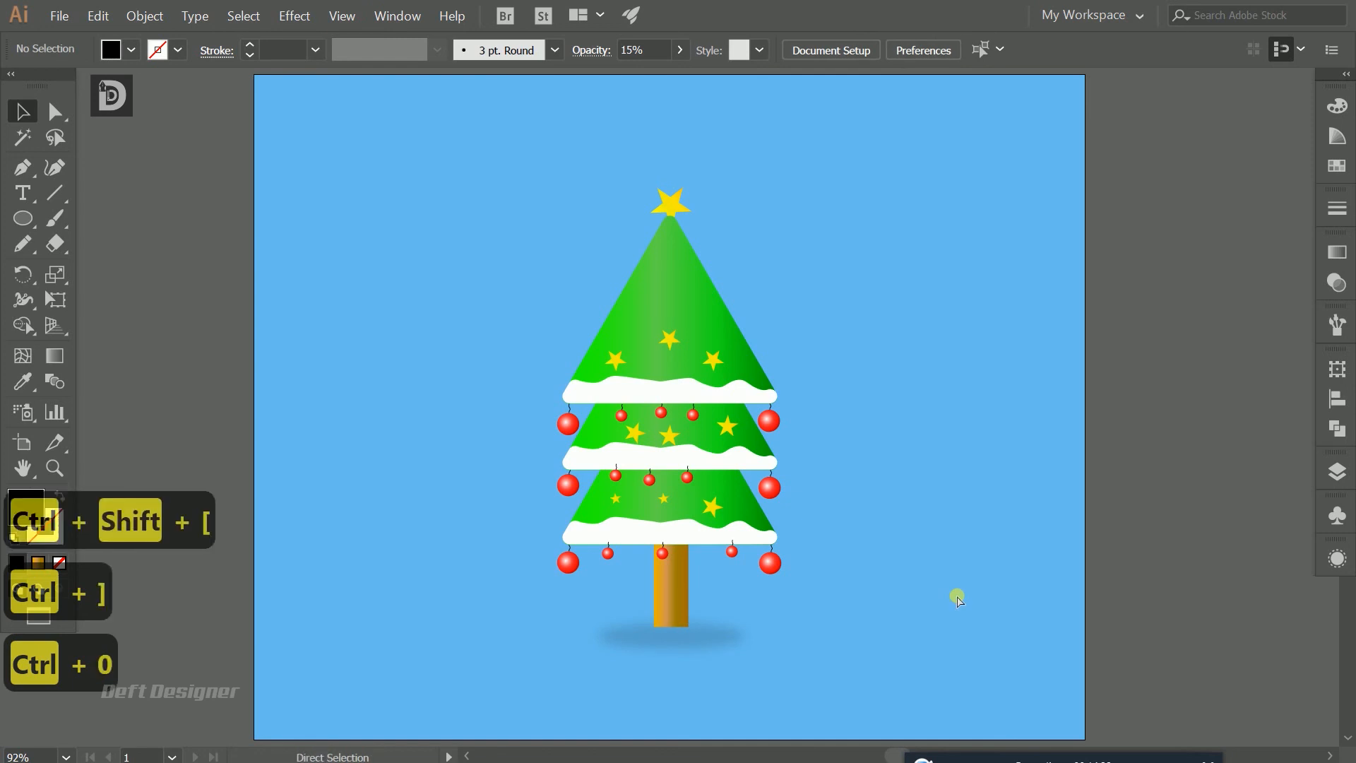